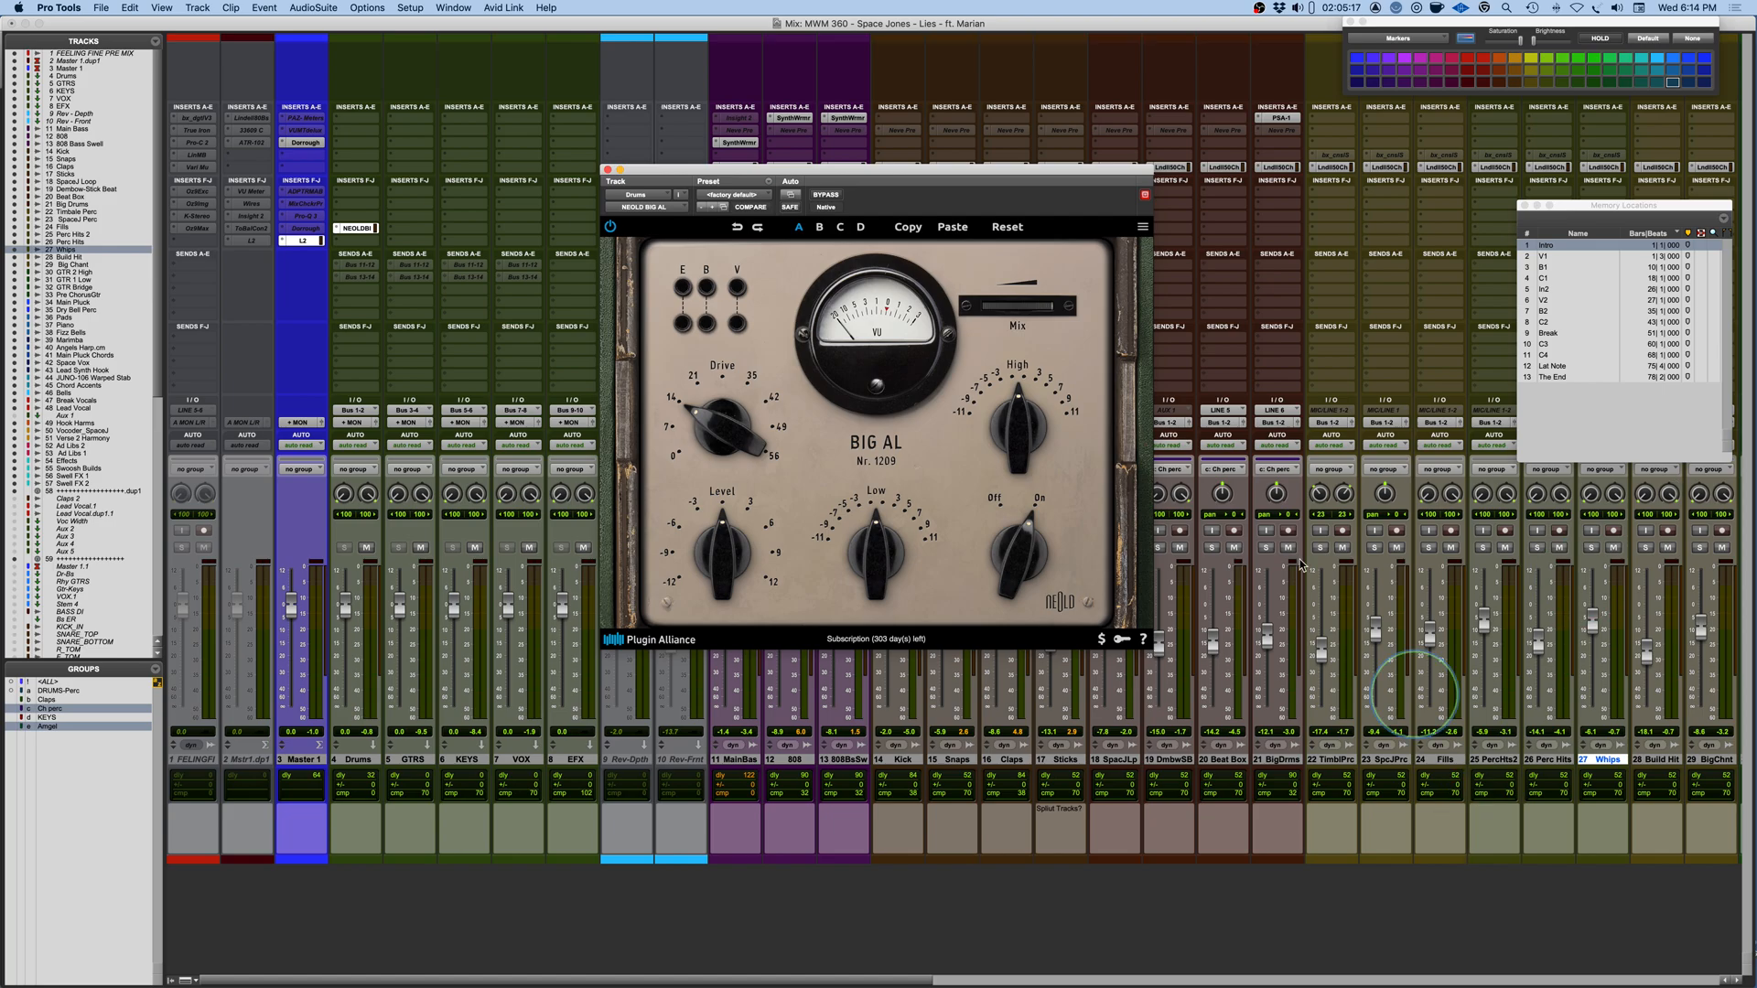
drag(950, 192, 994, 184)
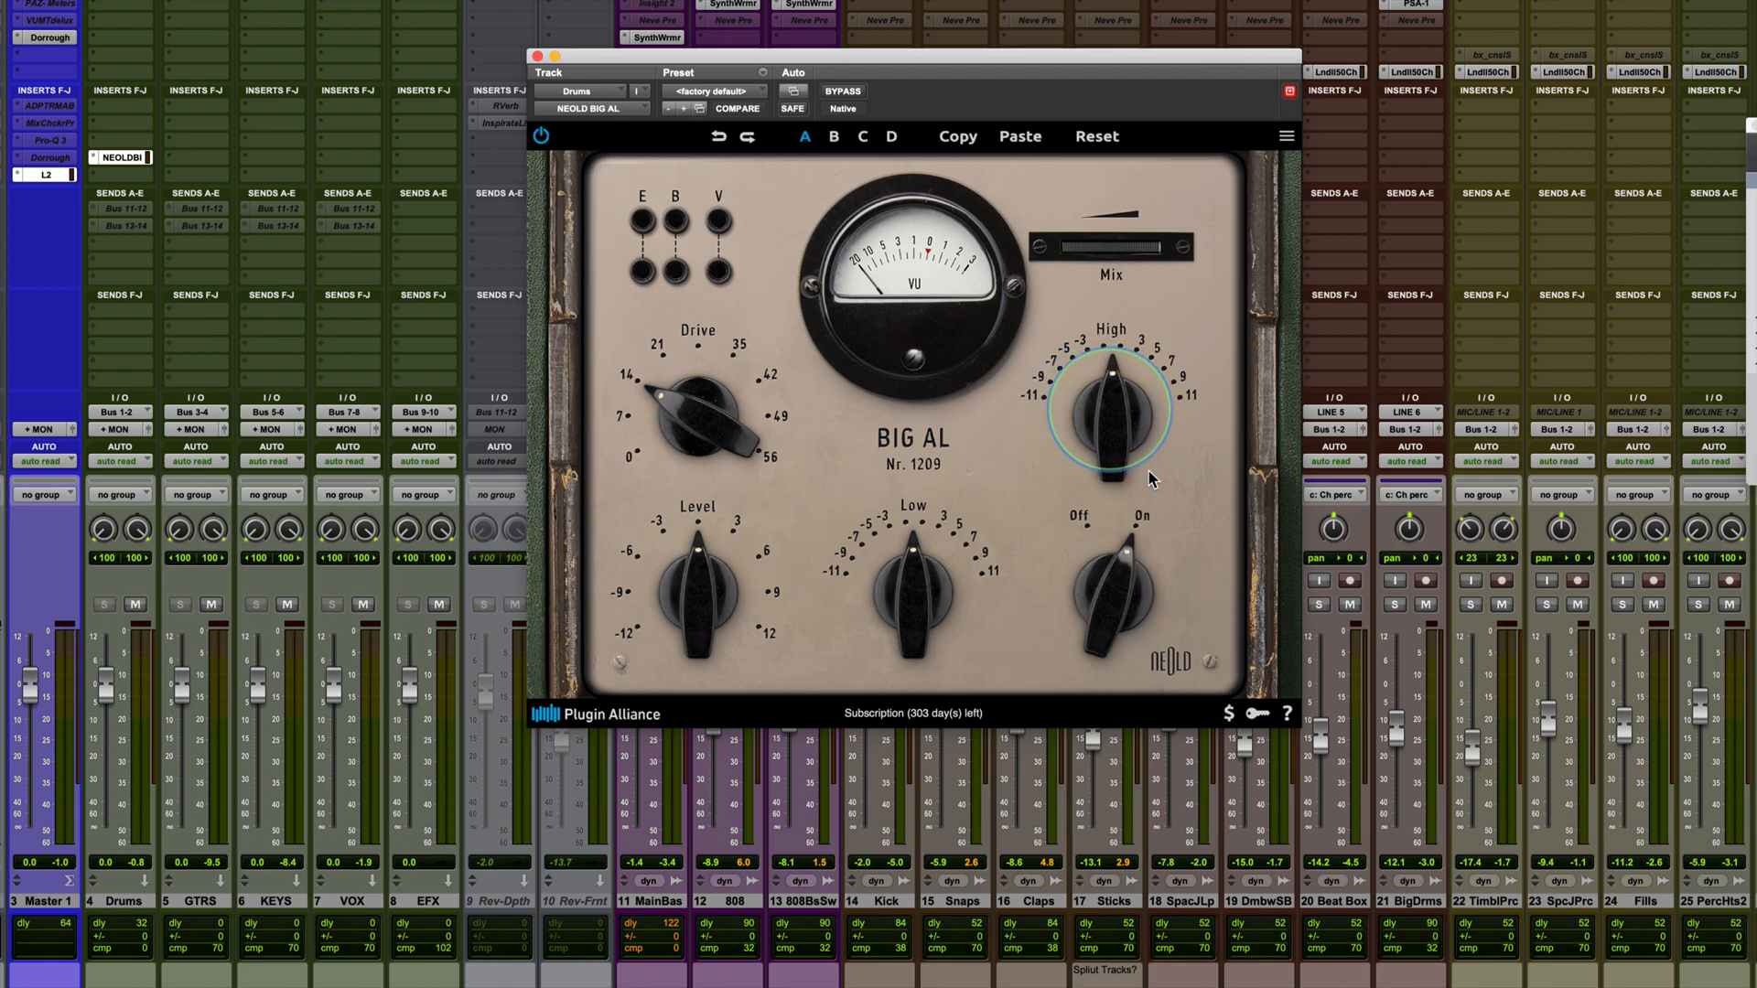
click(1116, 594)
click(1115, 586)
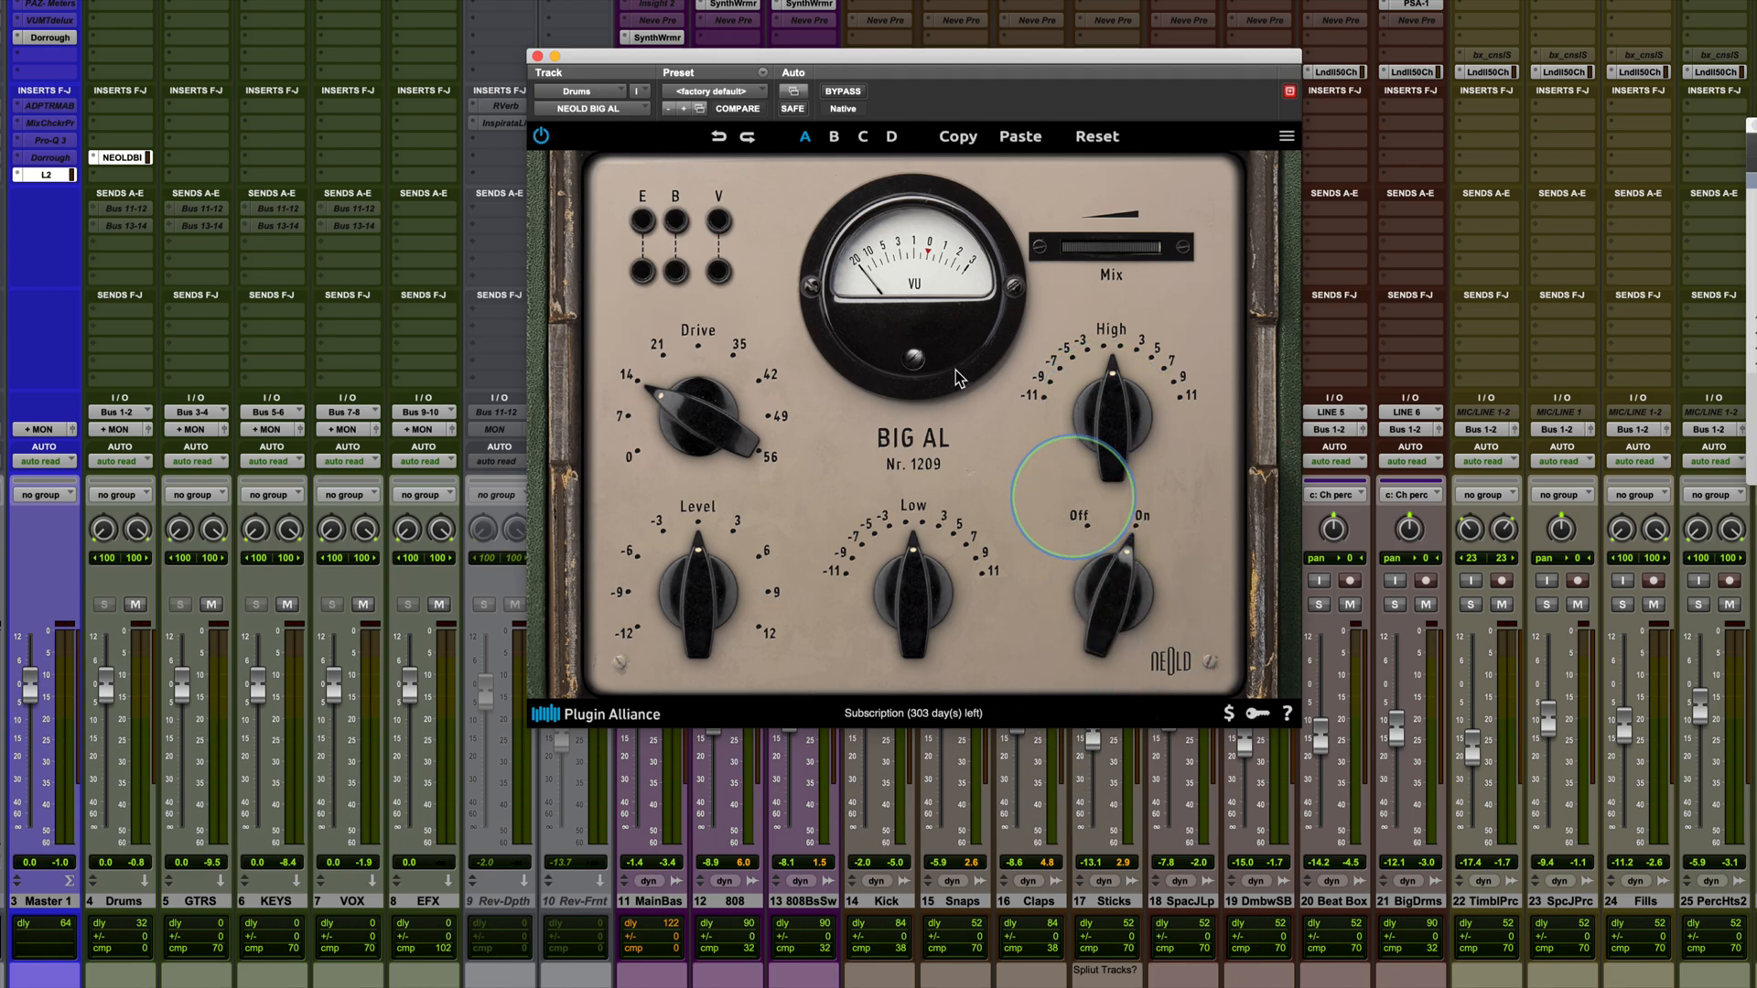
click(1158, 252)
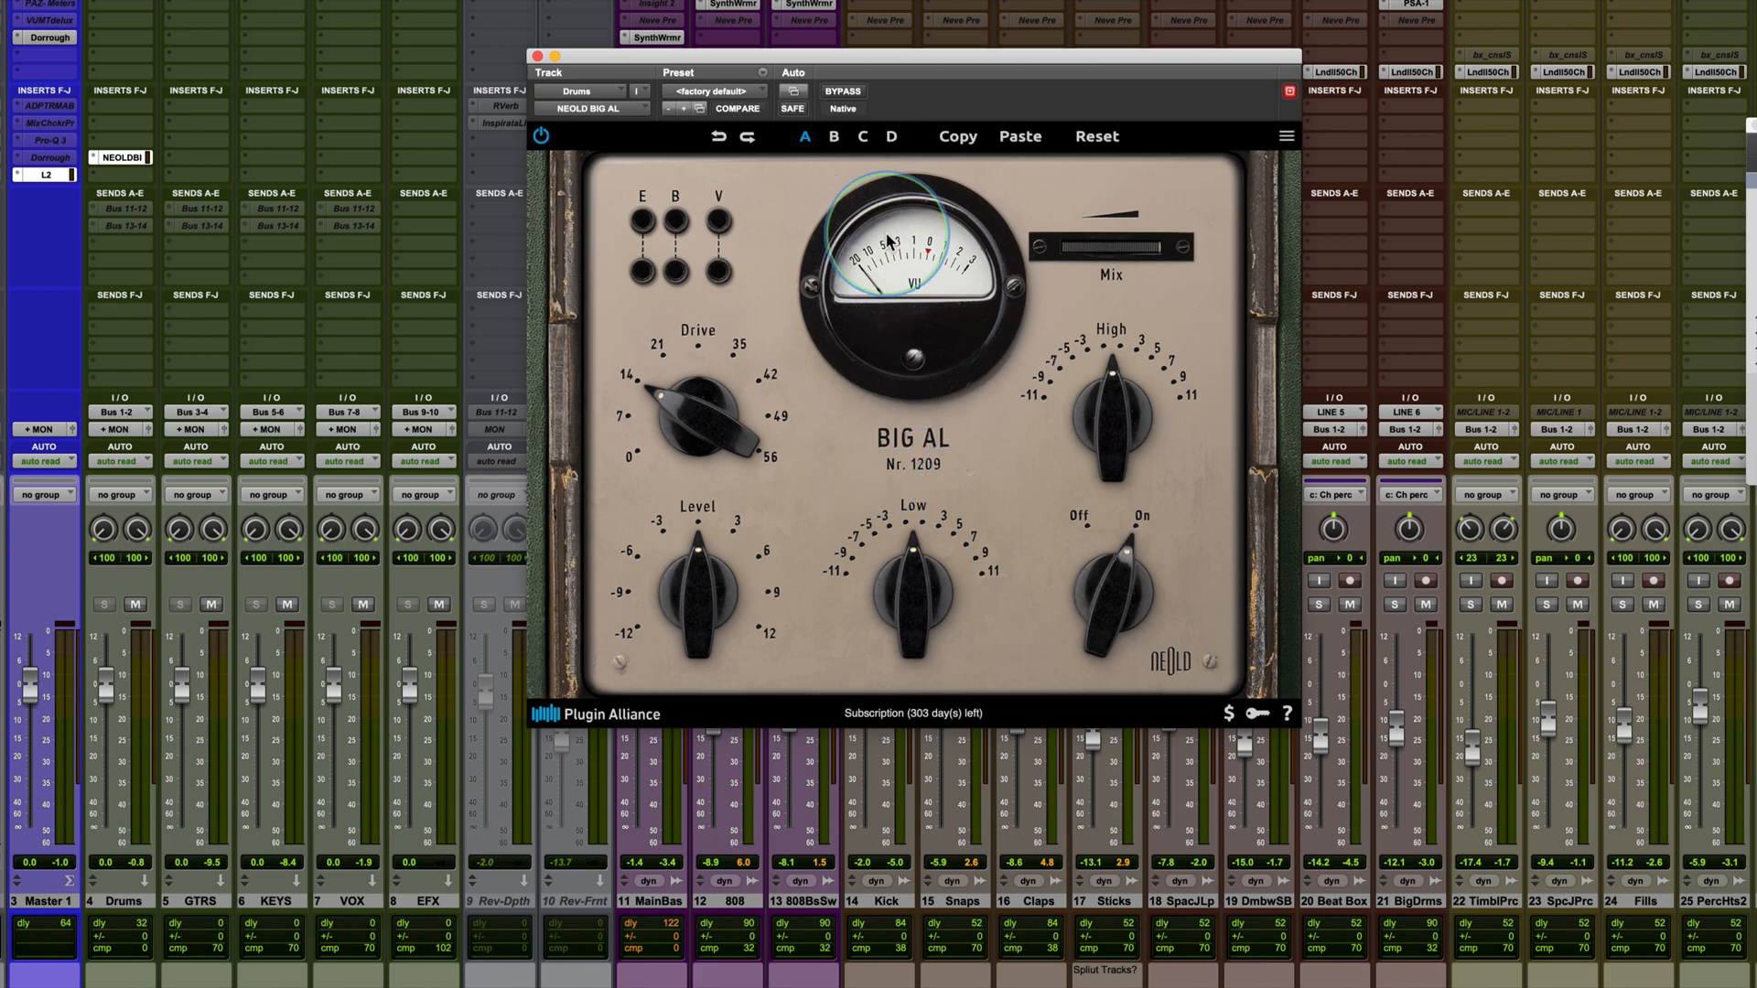
Cycle the Big Al's VU meter between its GR and Input display modes.
click(913, 362)
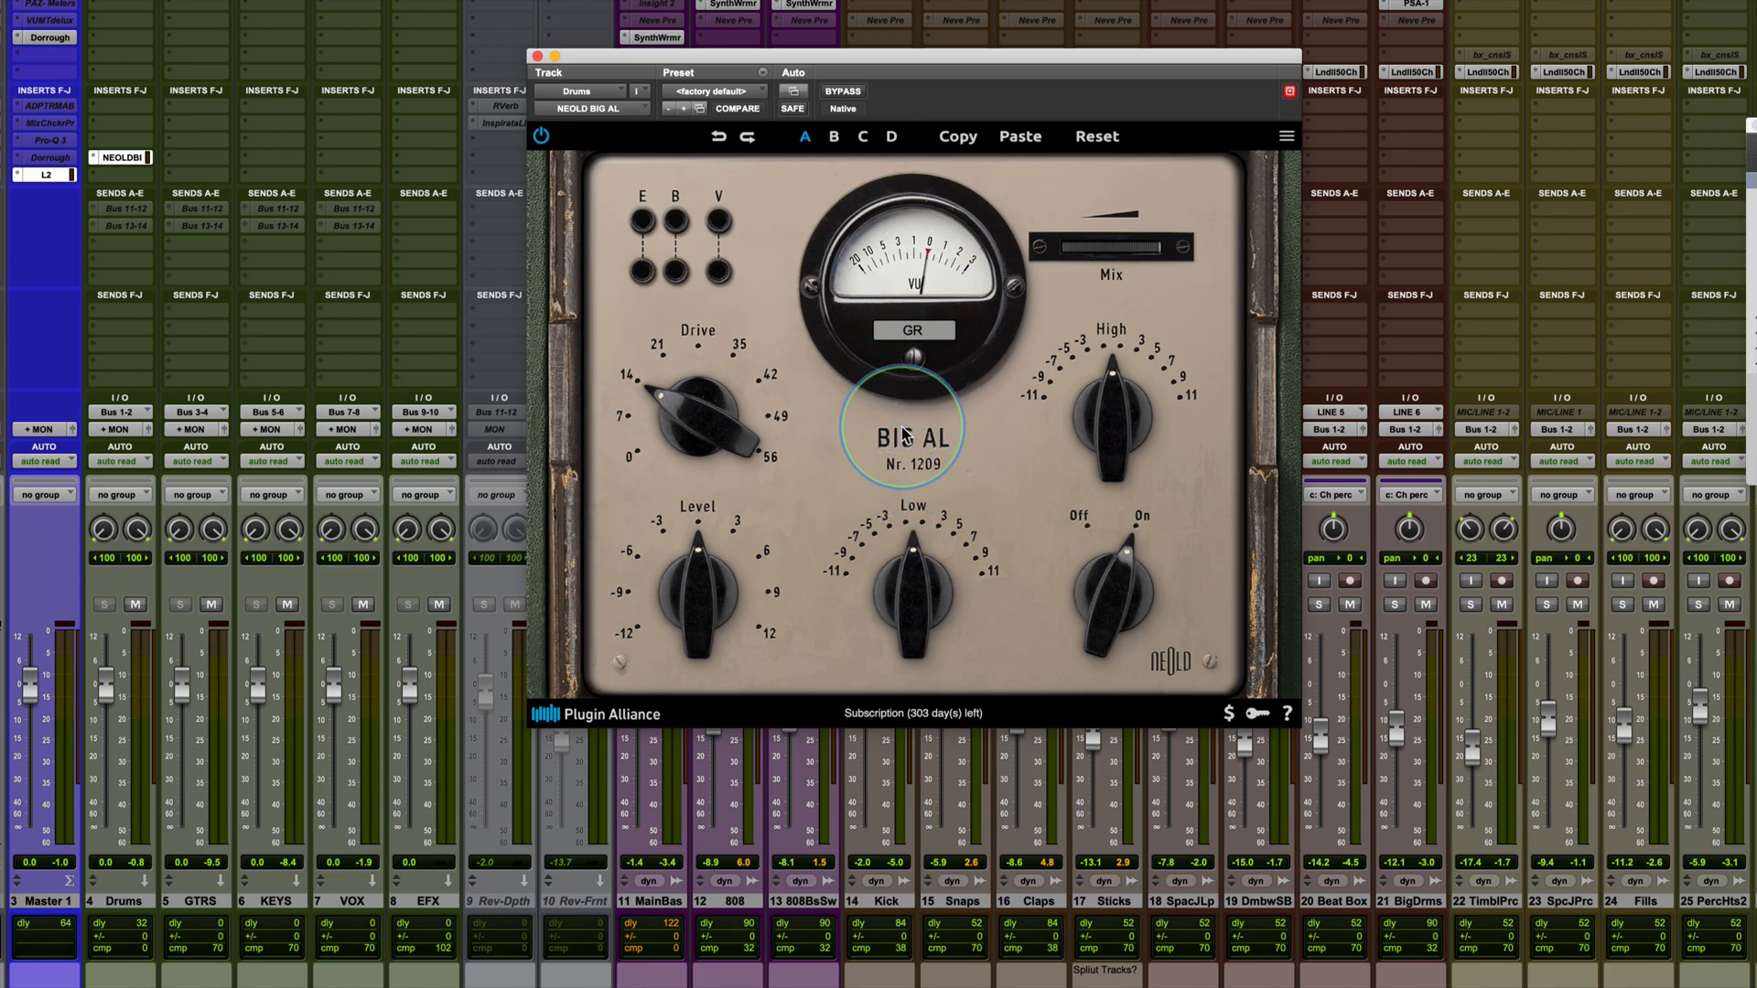
click(910, 383)
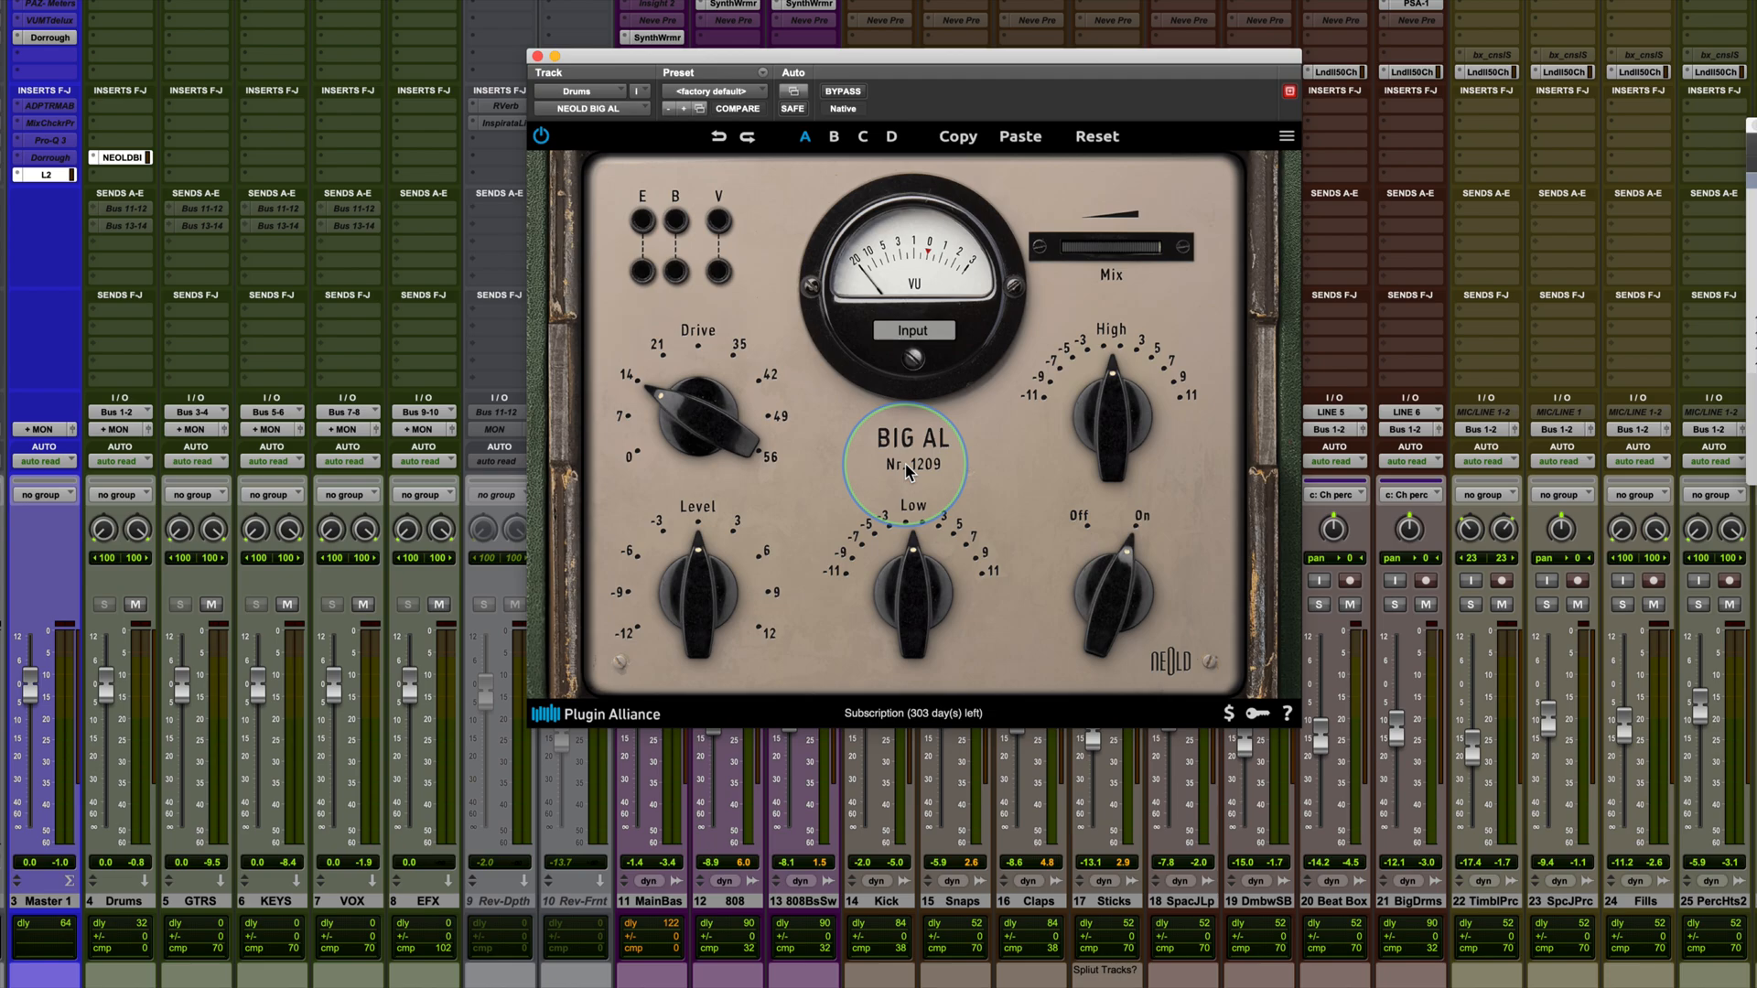
click(911, 355)
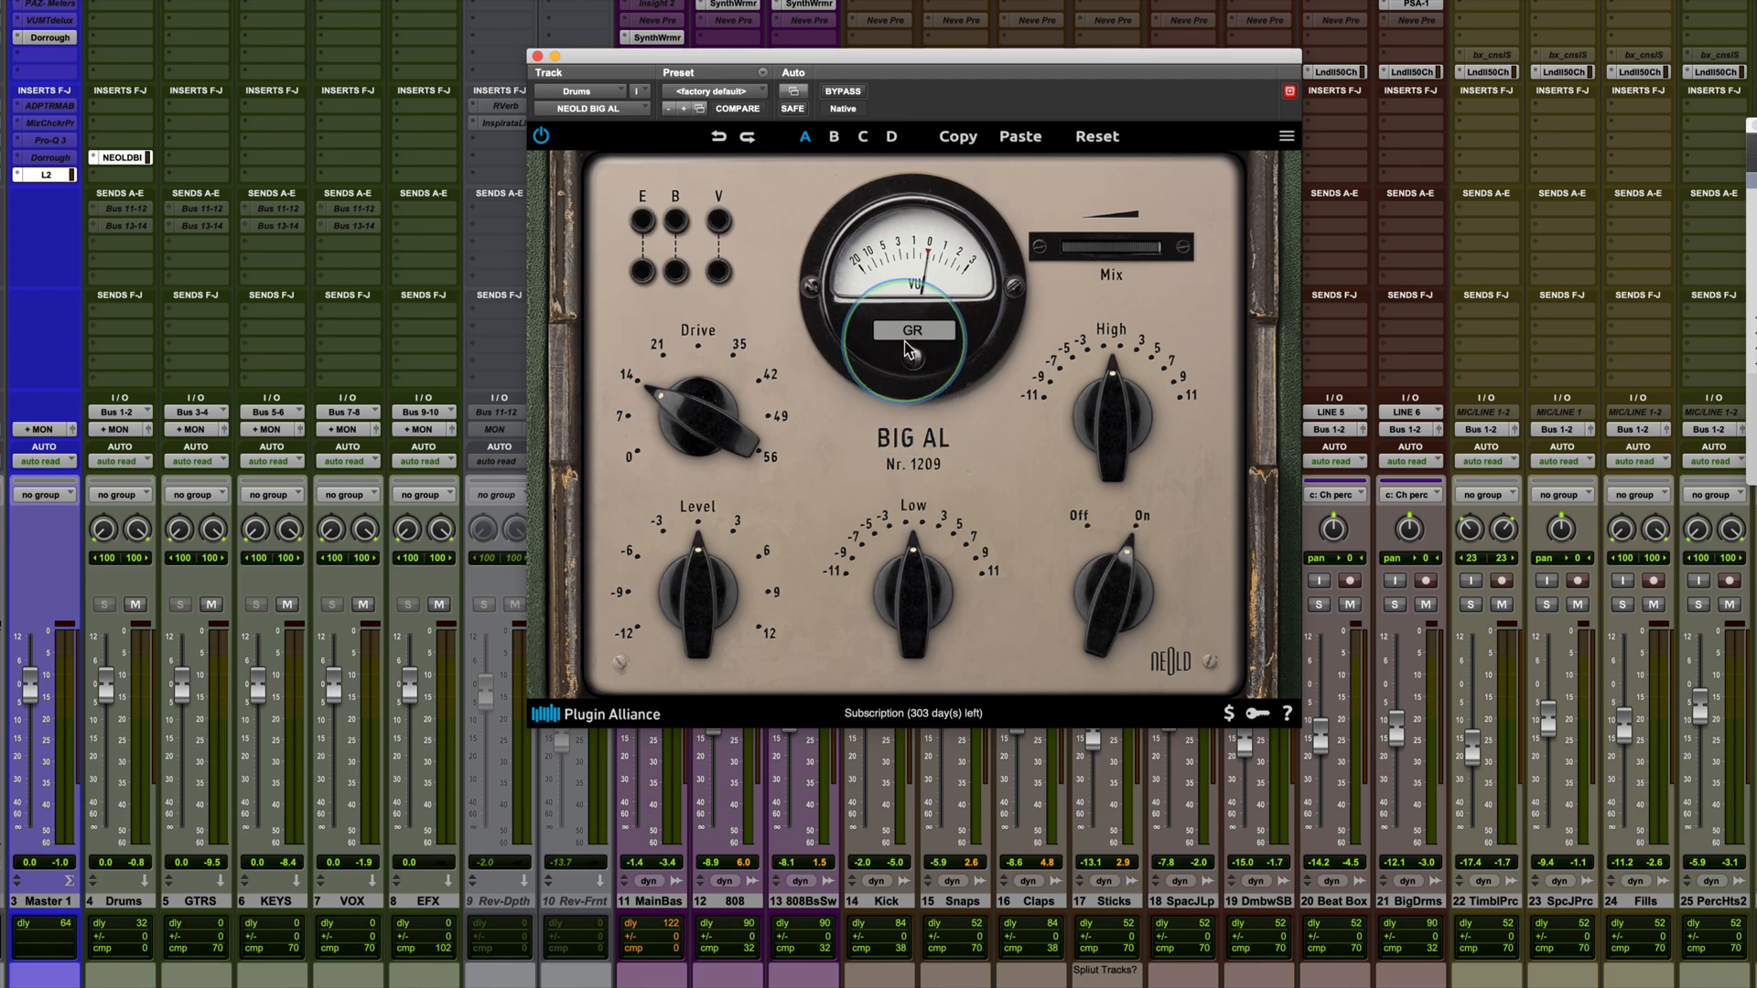
click(909, 355)
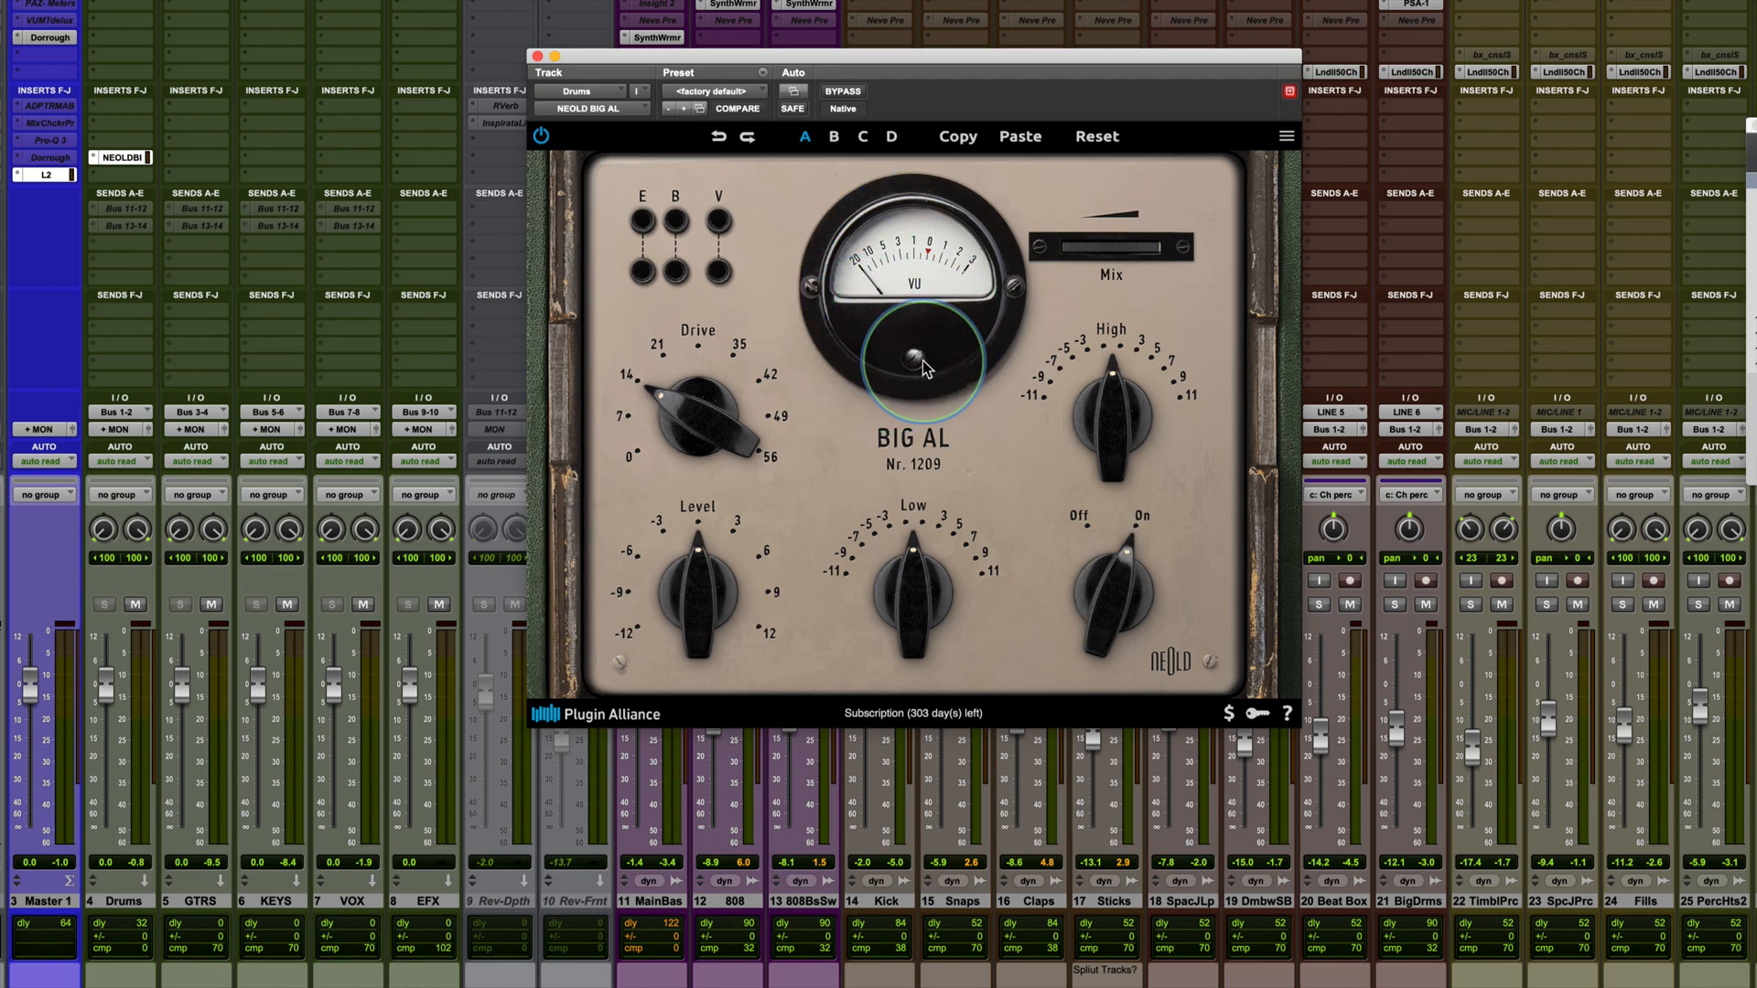
Switch the Big Al's Emphasis, B and Voltage Sag toggles on and back off, one after another.
click(642, 222)
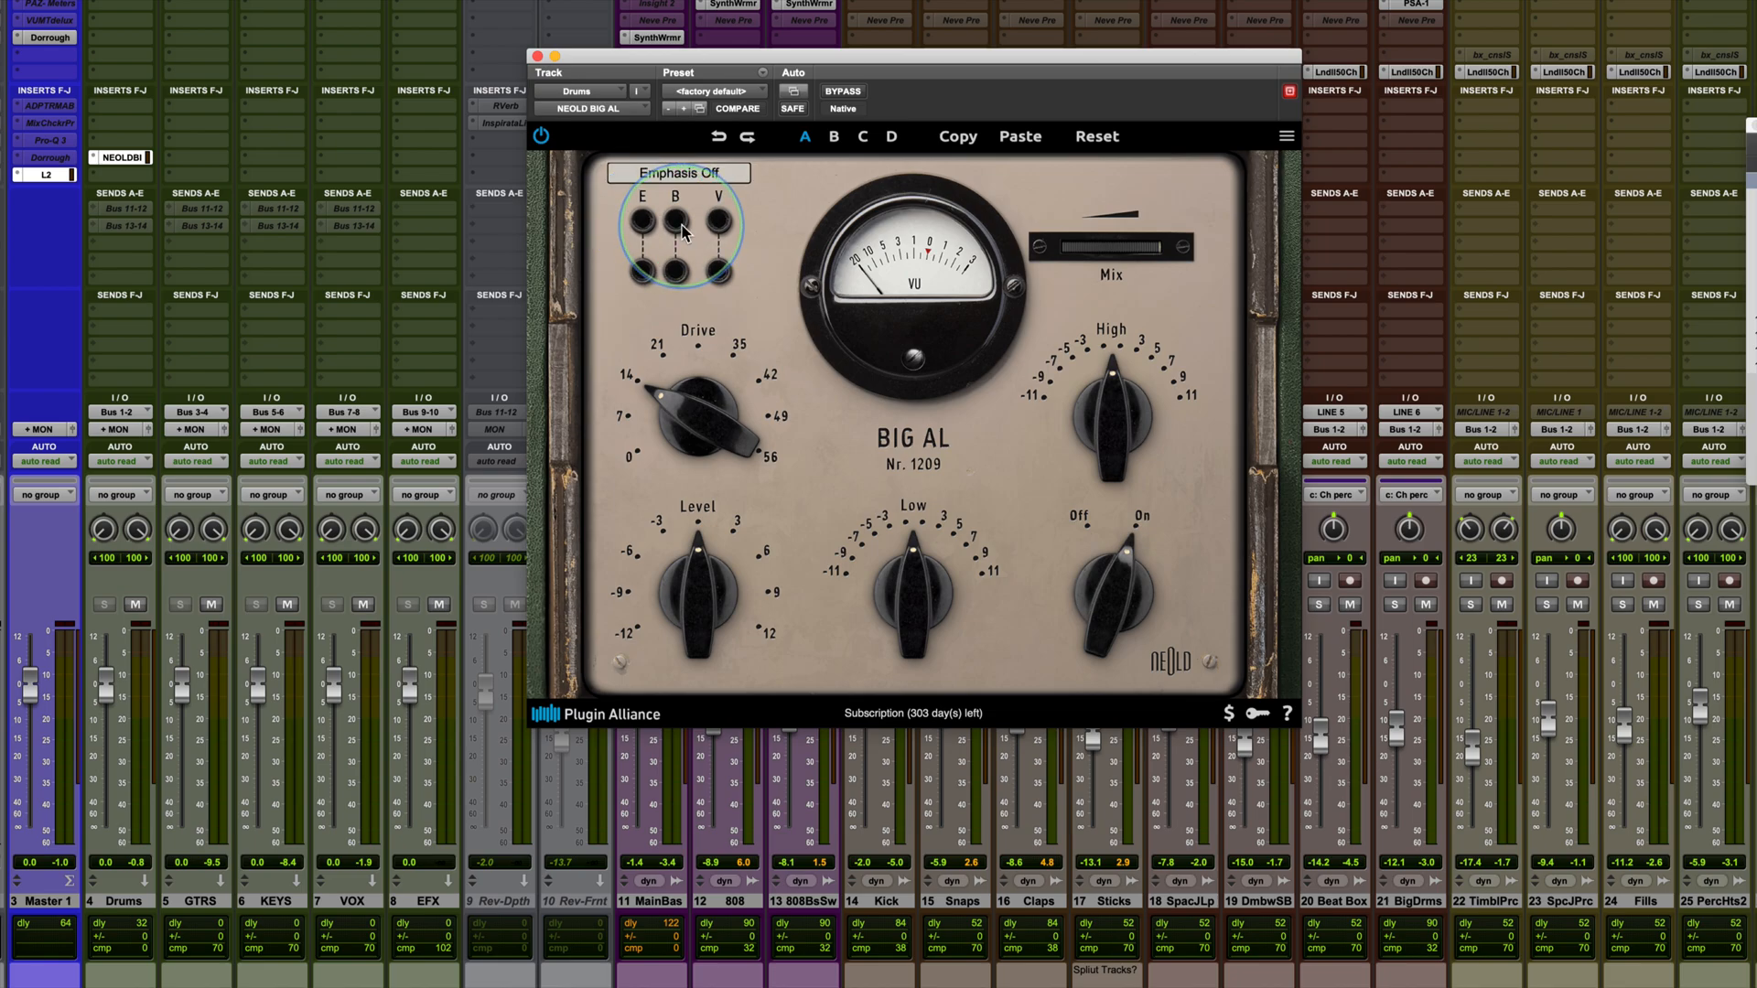
click(681, 233)
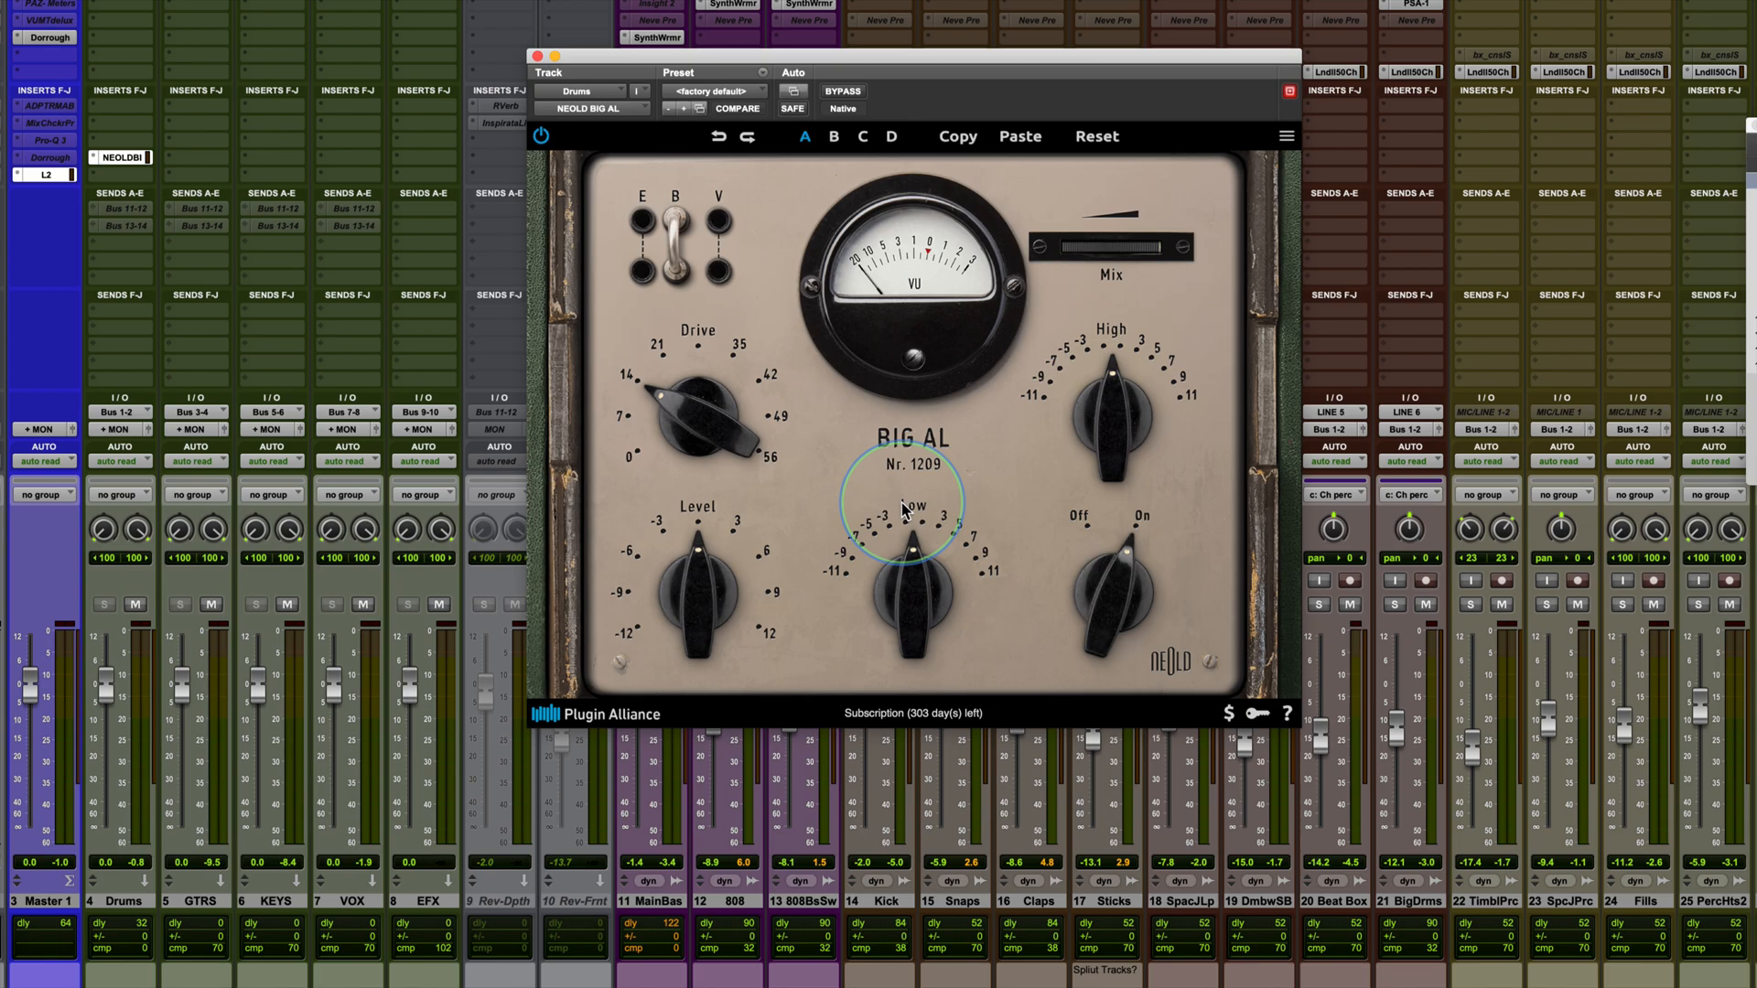
click(675, 242)
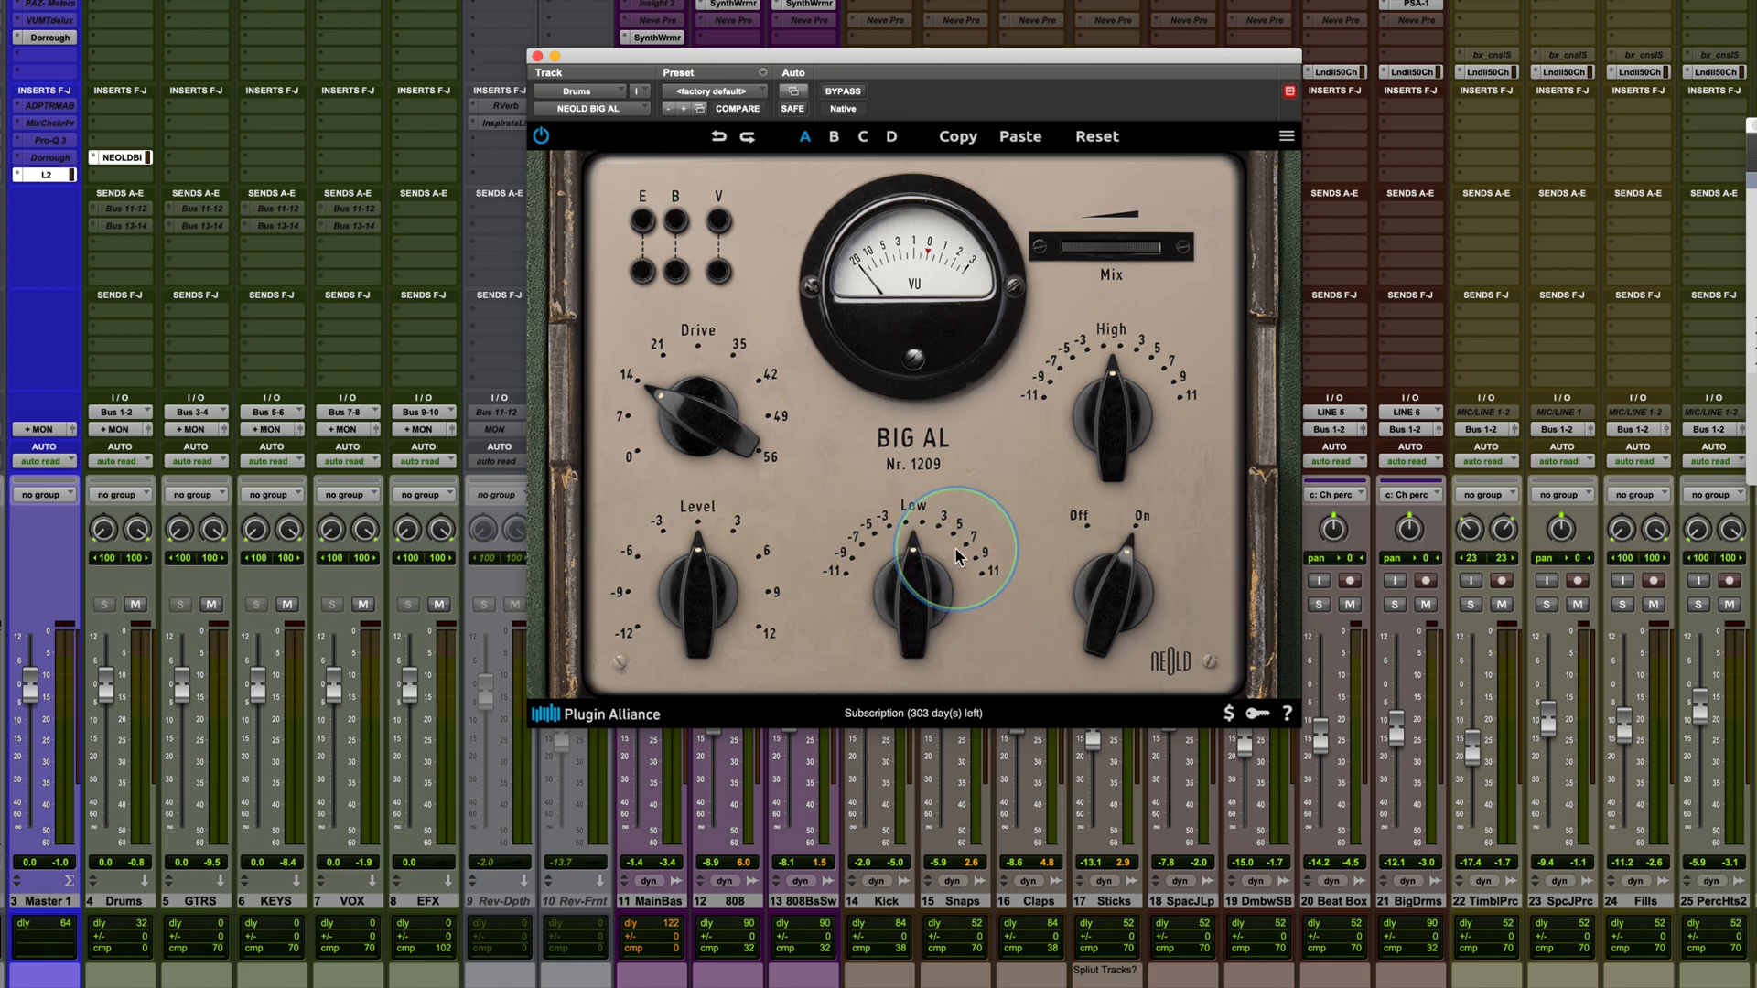
click(719, 225)
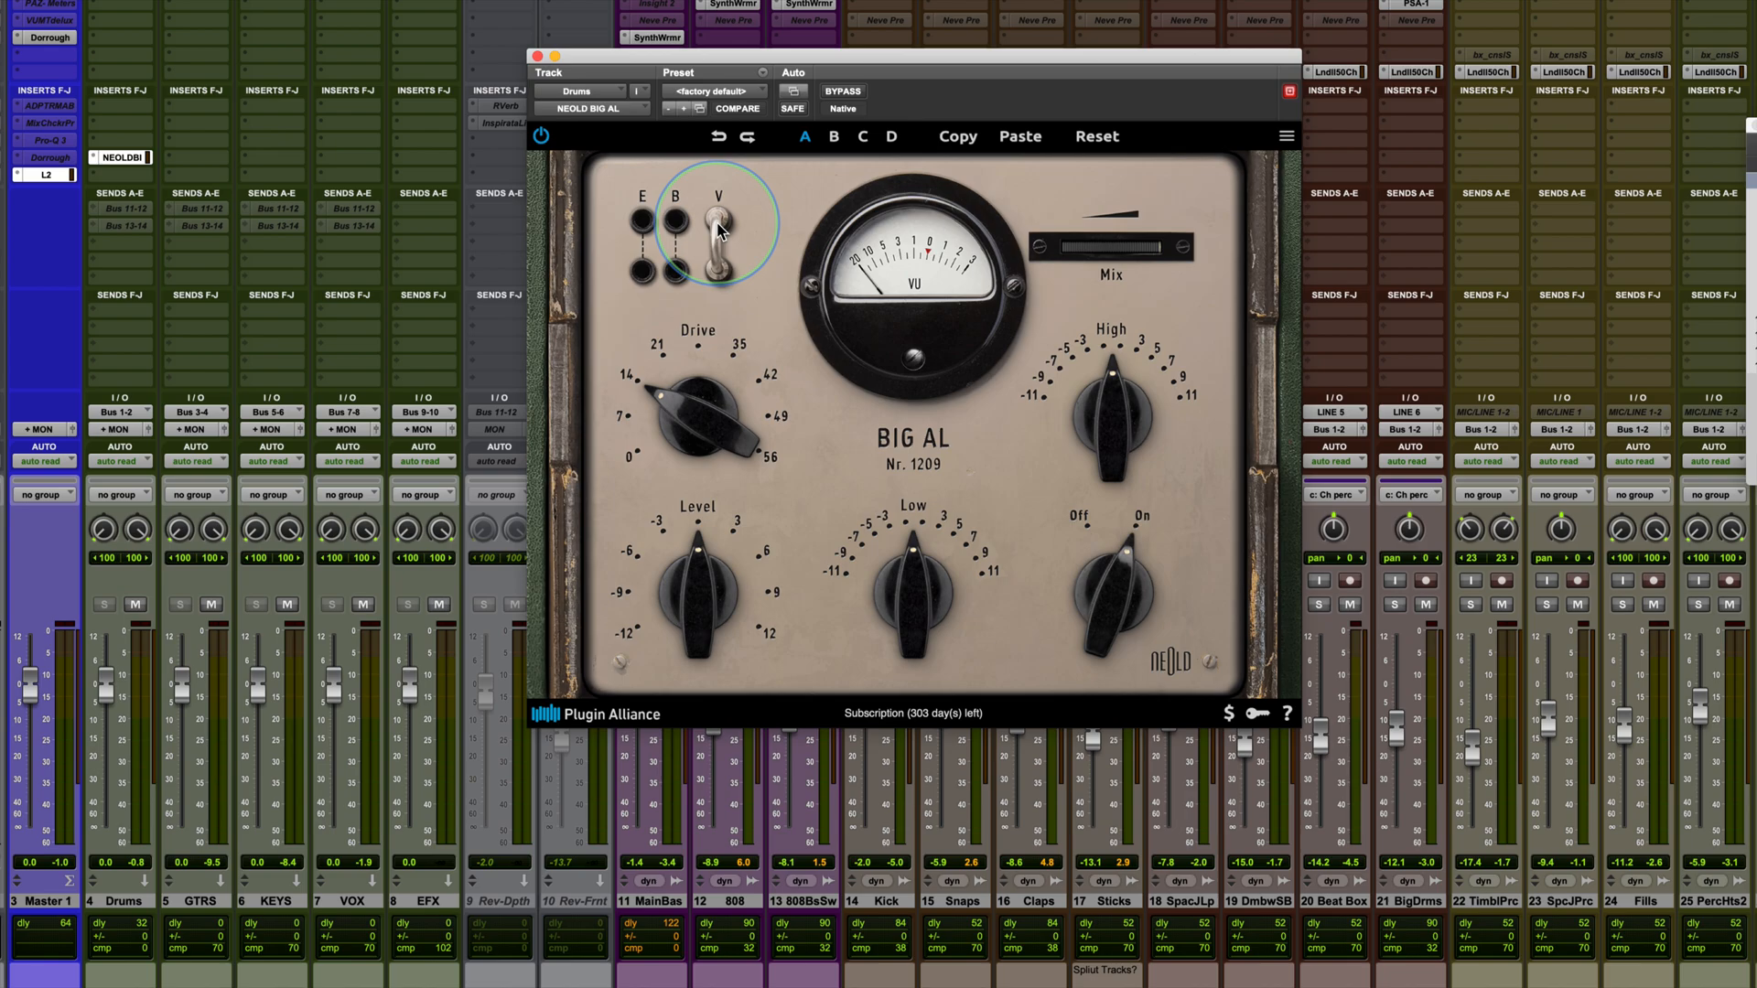
click(719, 227)
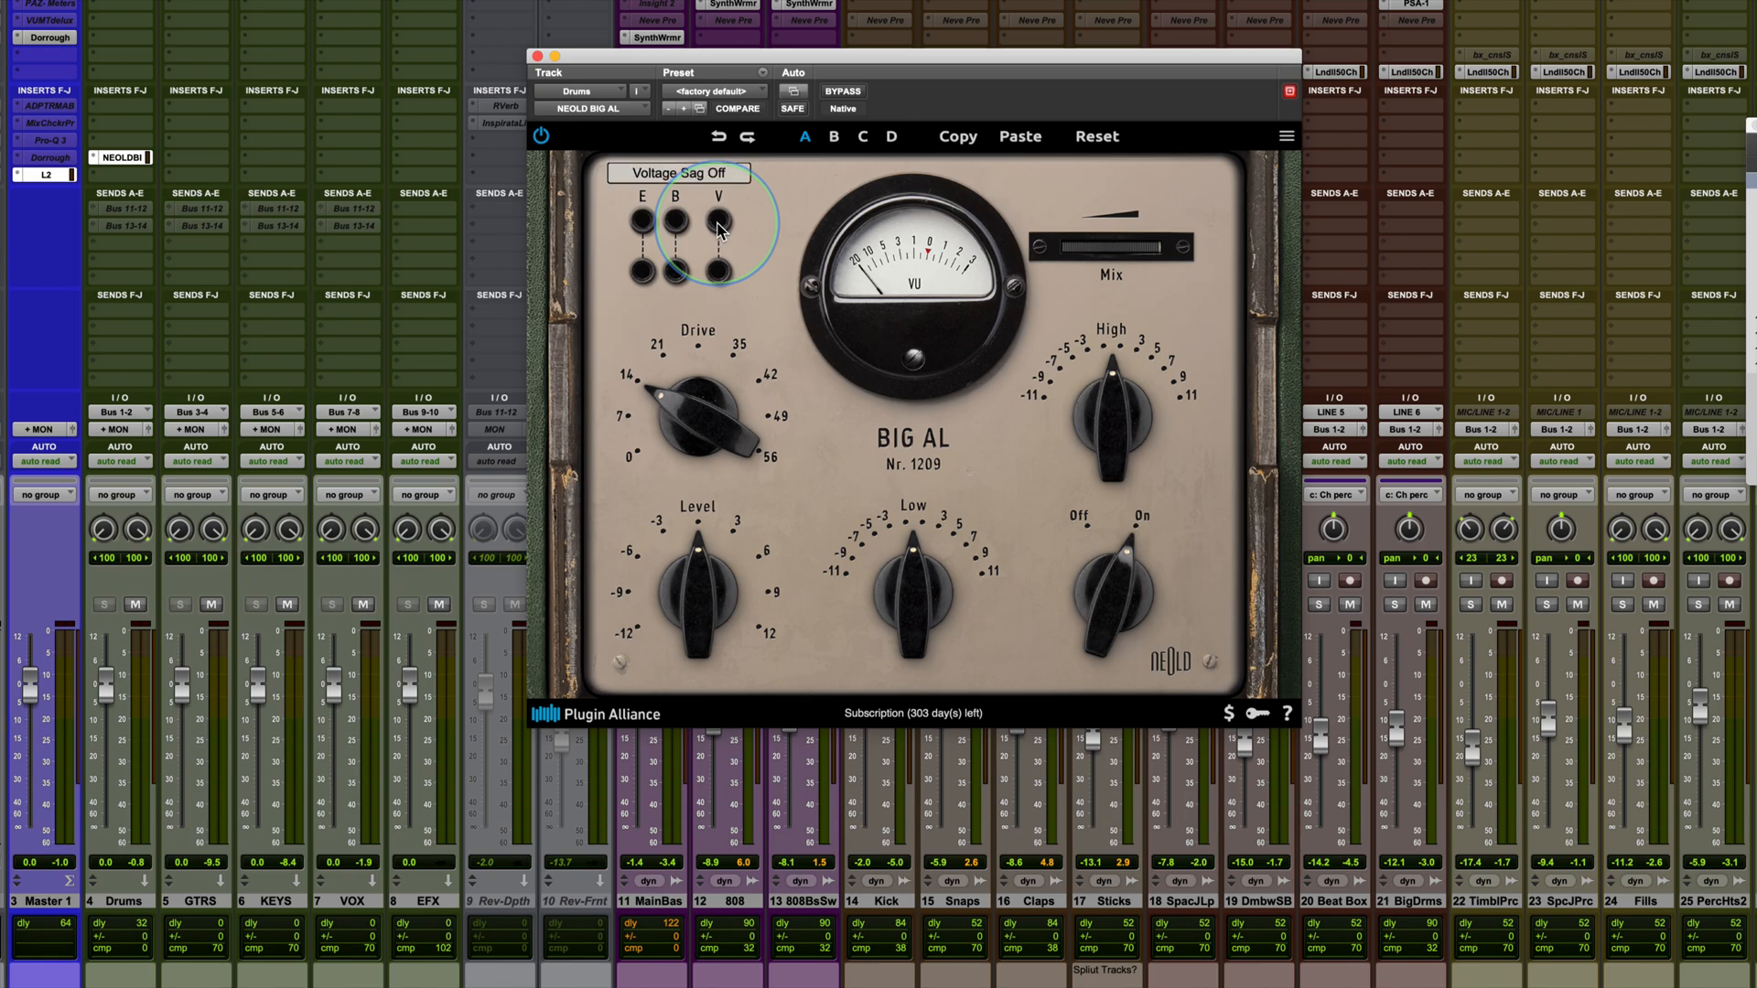
Make the Big Al insert on the Drums track inactive, and open the Lead Vocal track's Big Al with its bypass turned off.
click(135, 162)
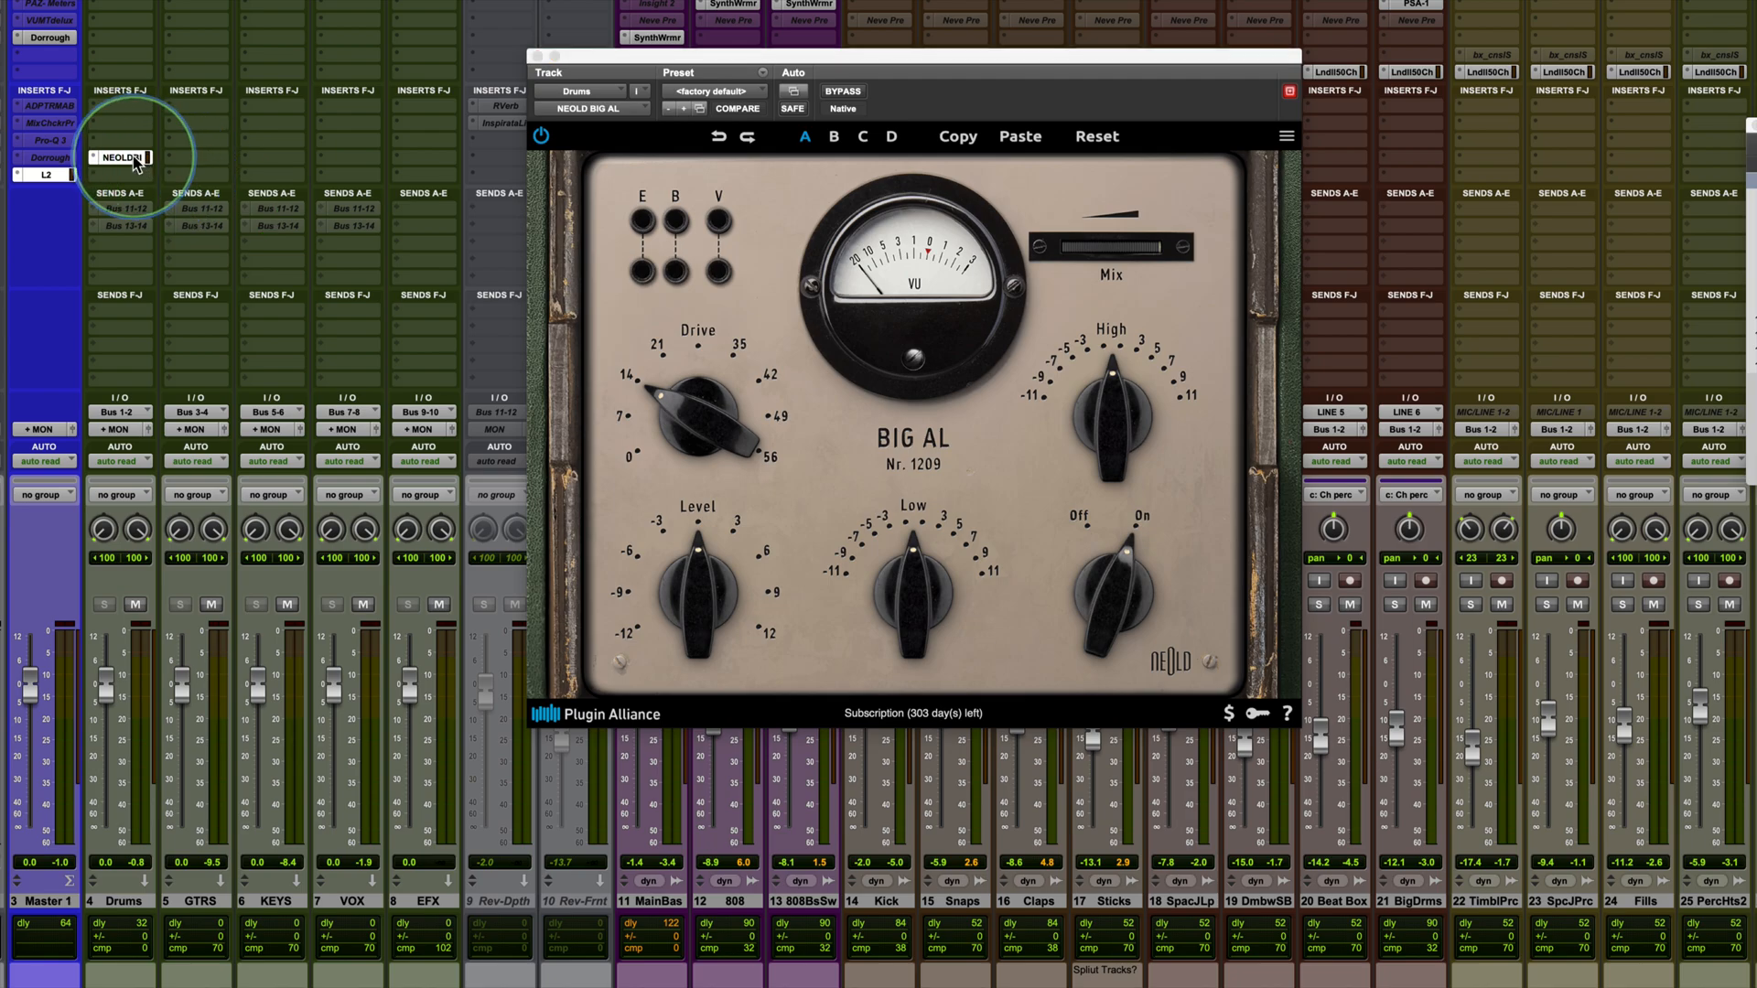
ctrl+super+click(128, 157)
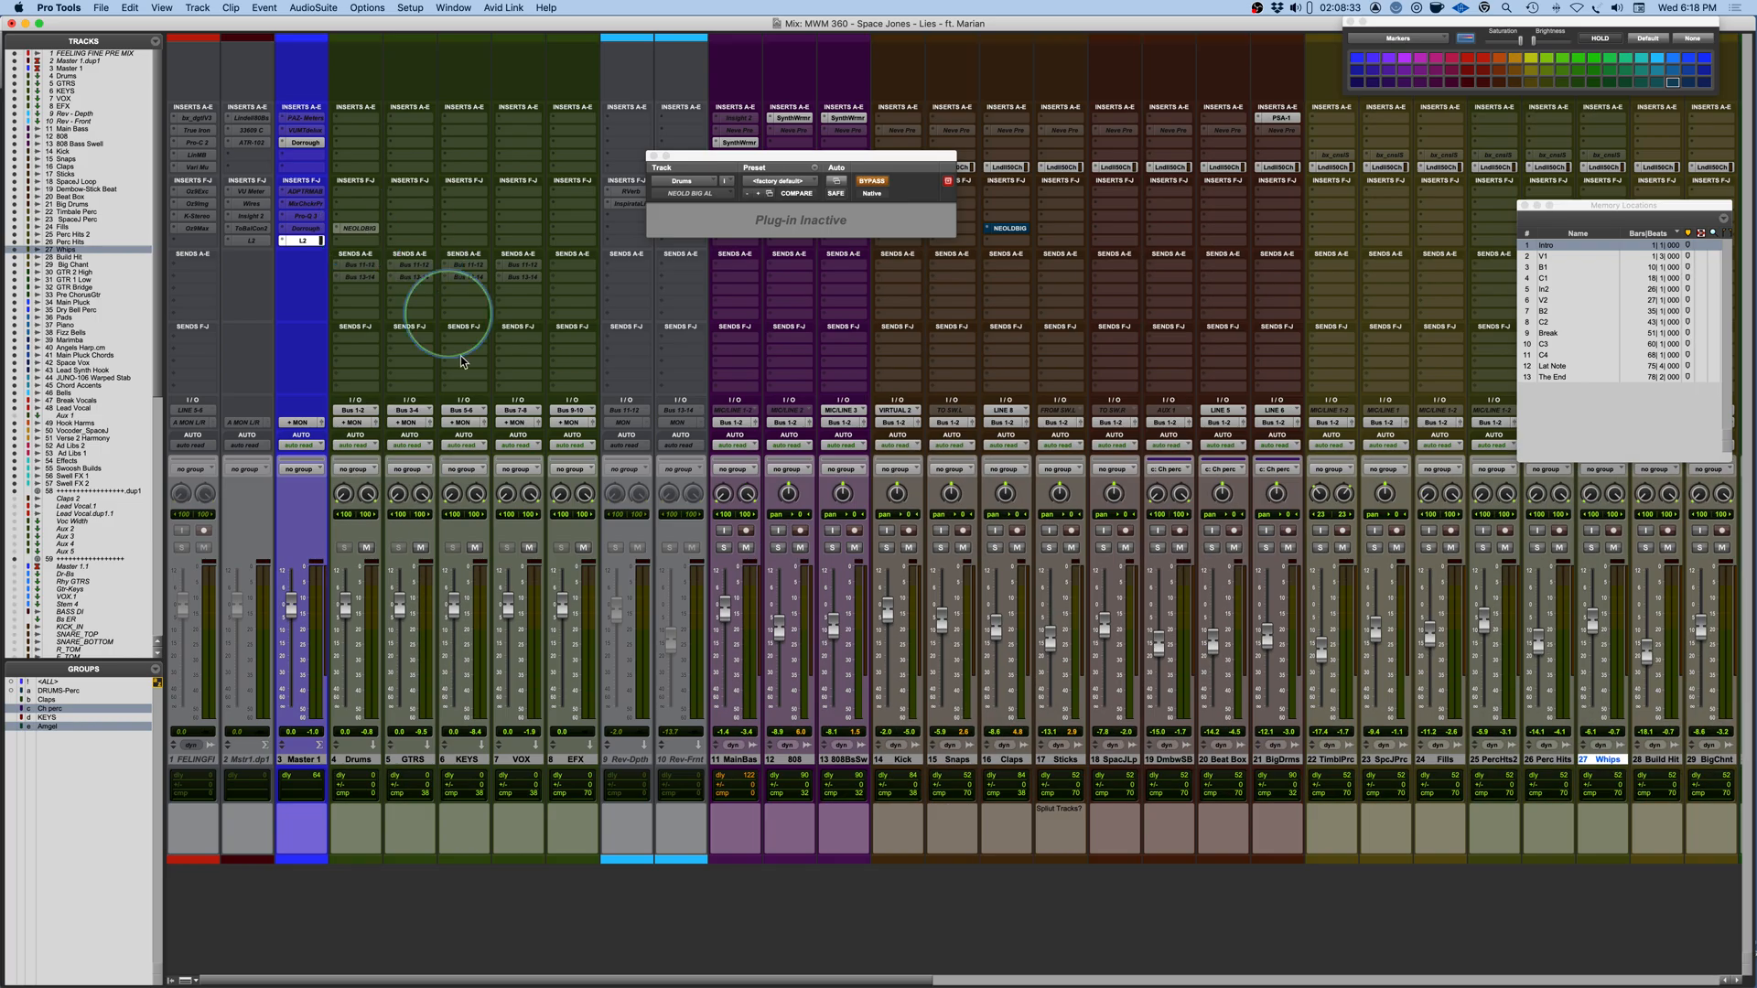
scroll(502, 675, right, 10)
scroll(630, 601, right, 10)
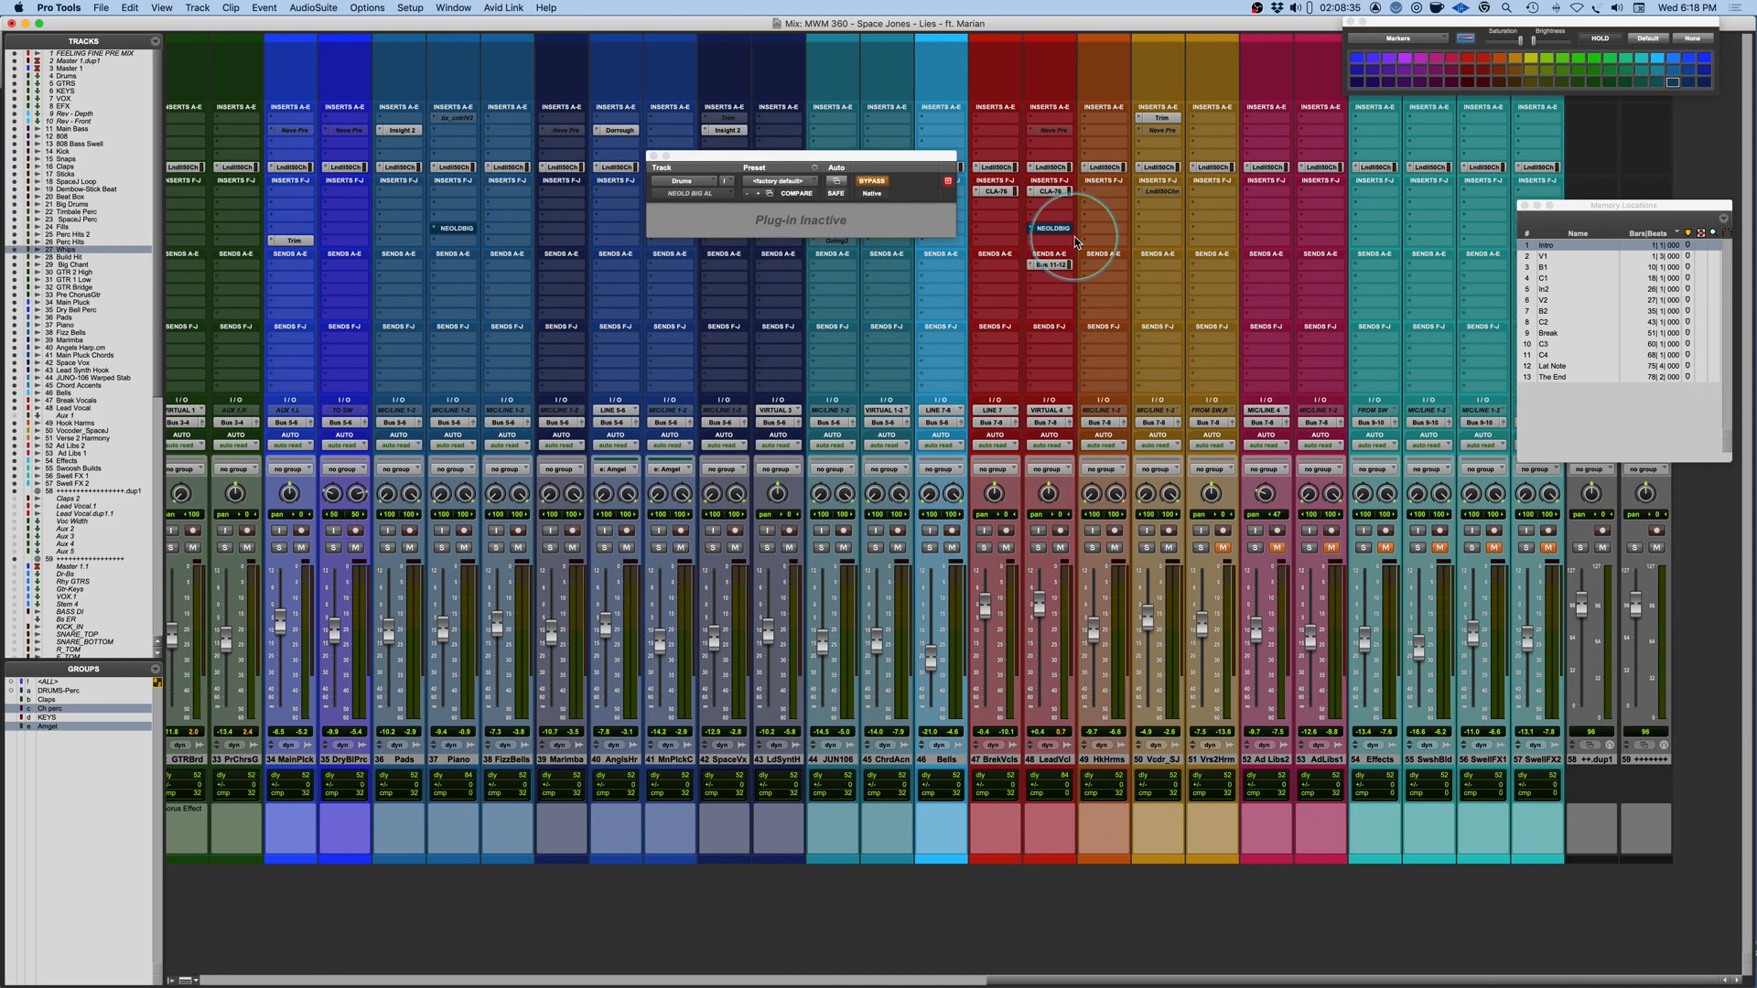
click(1049, 228)
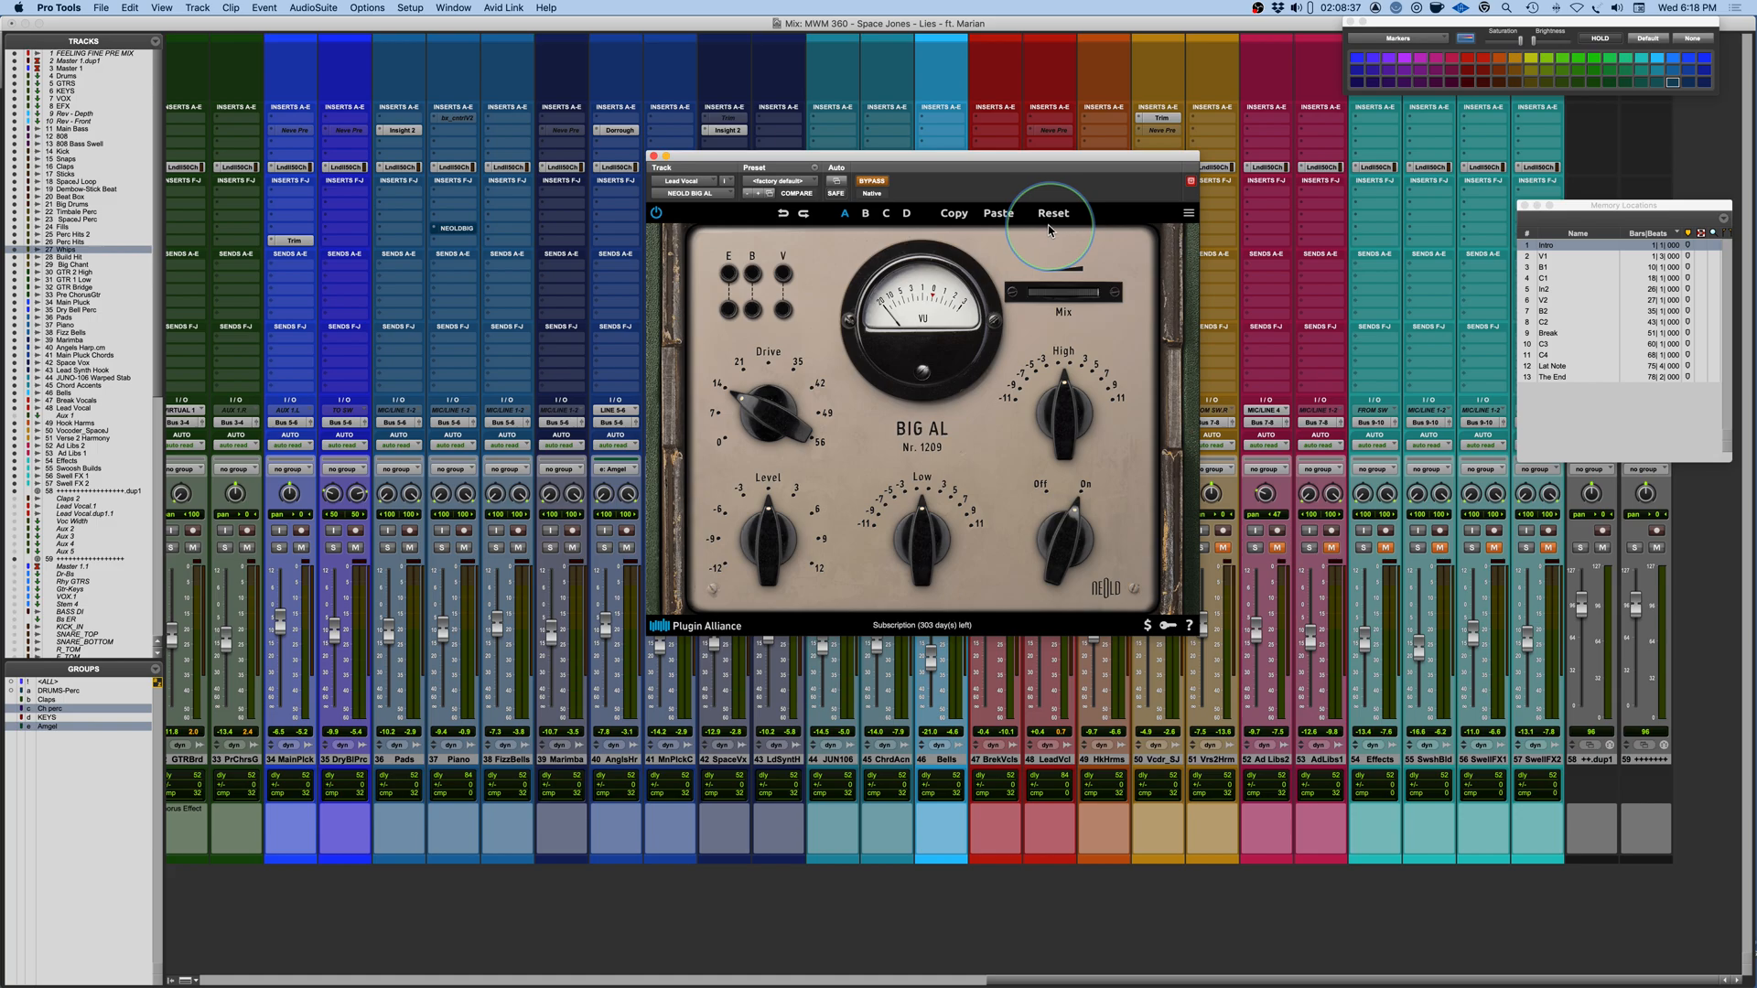
click(871, 182)
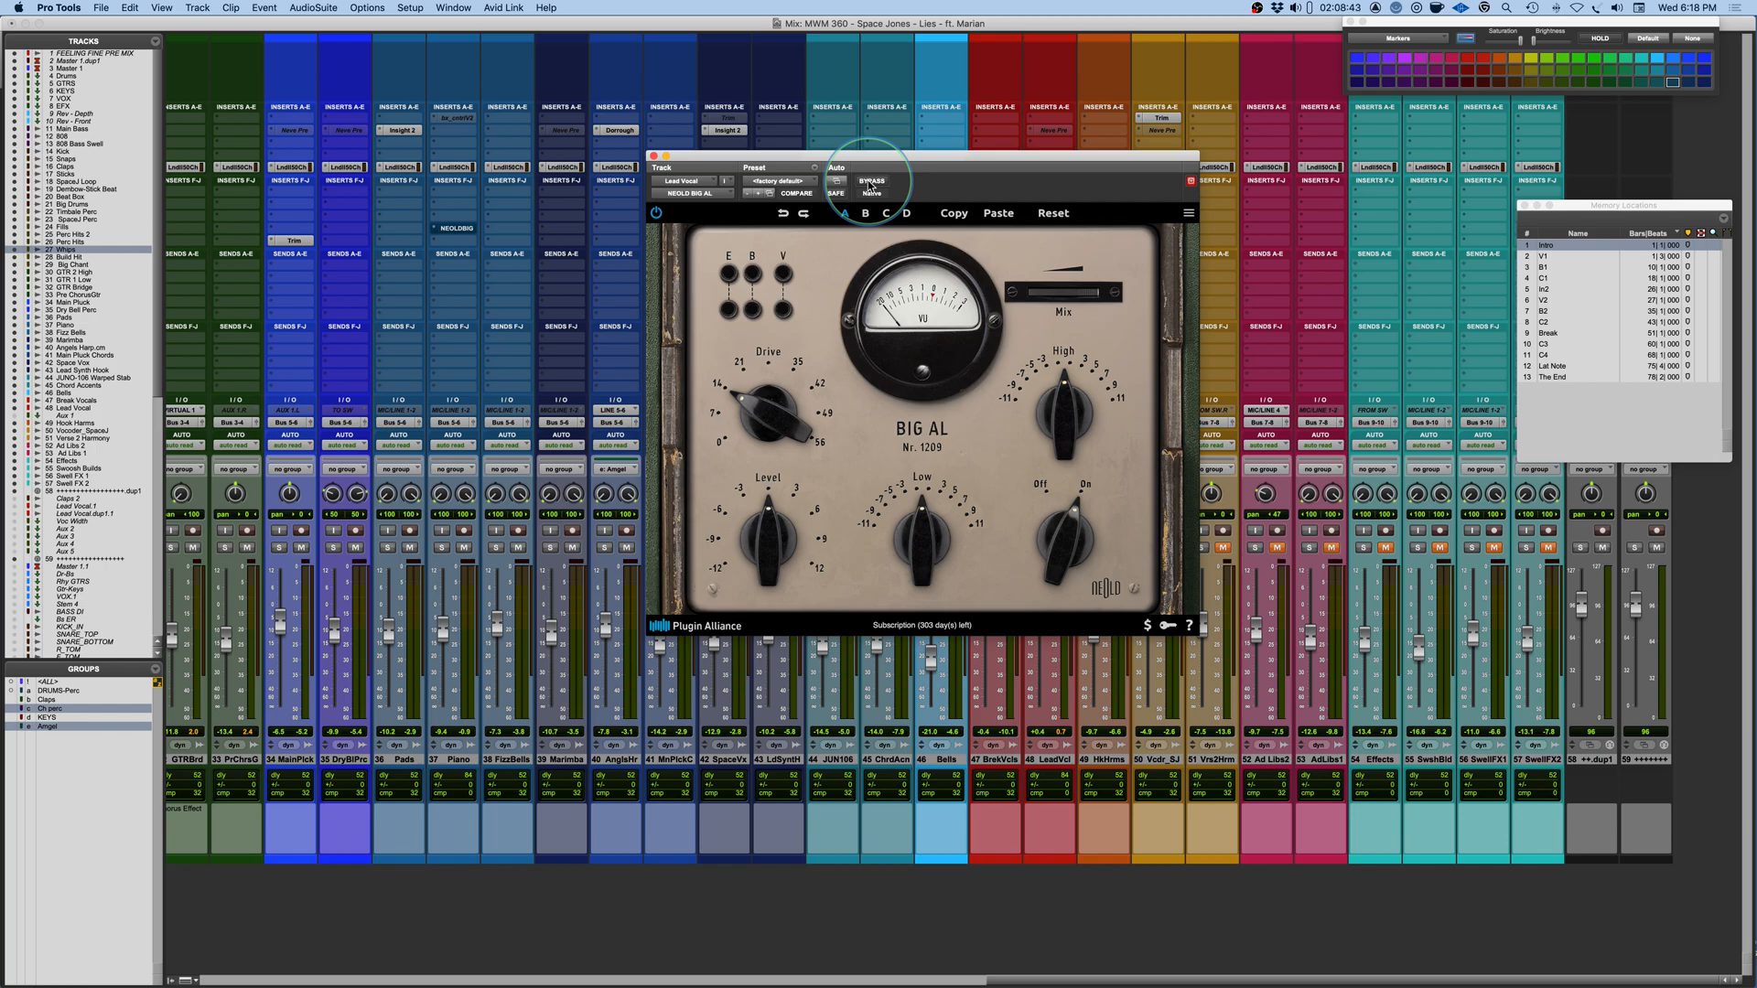
Solo the Lead Vocal track, moving the Big Al window clear of its channel strip.
drag(941, 162, 877, 185)
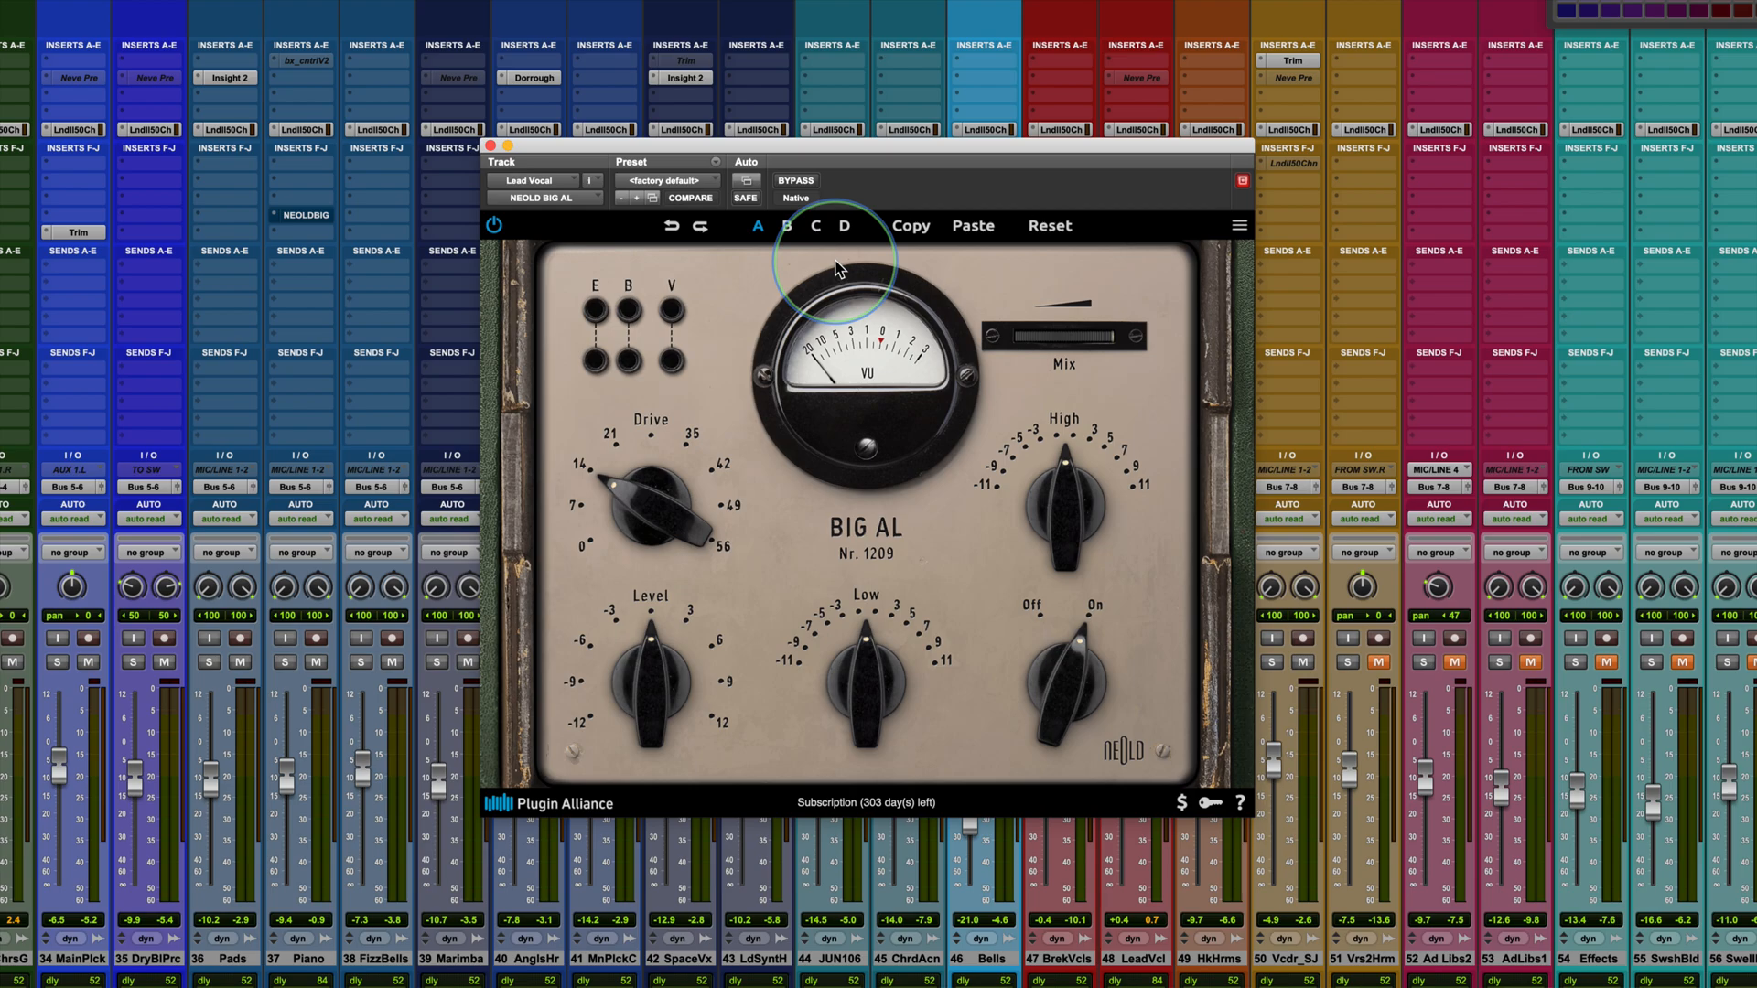
drag(1087, 150, 820, 144)
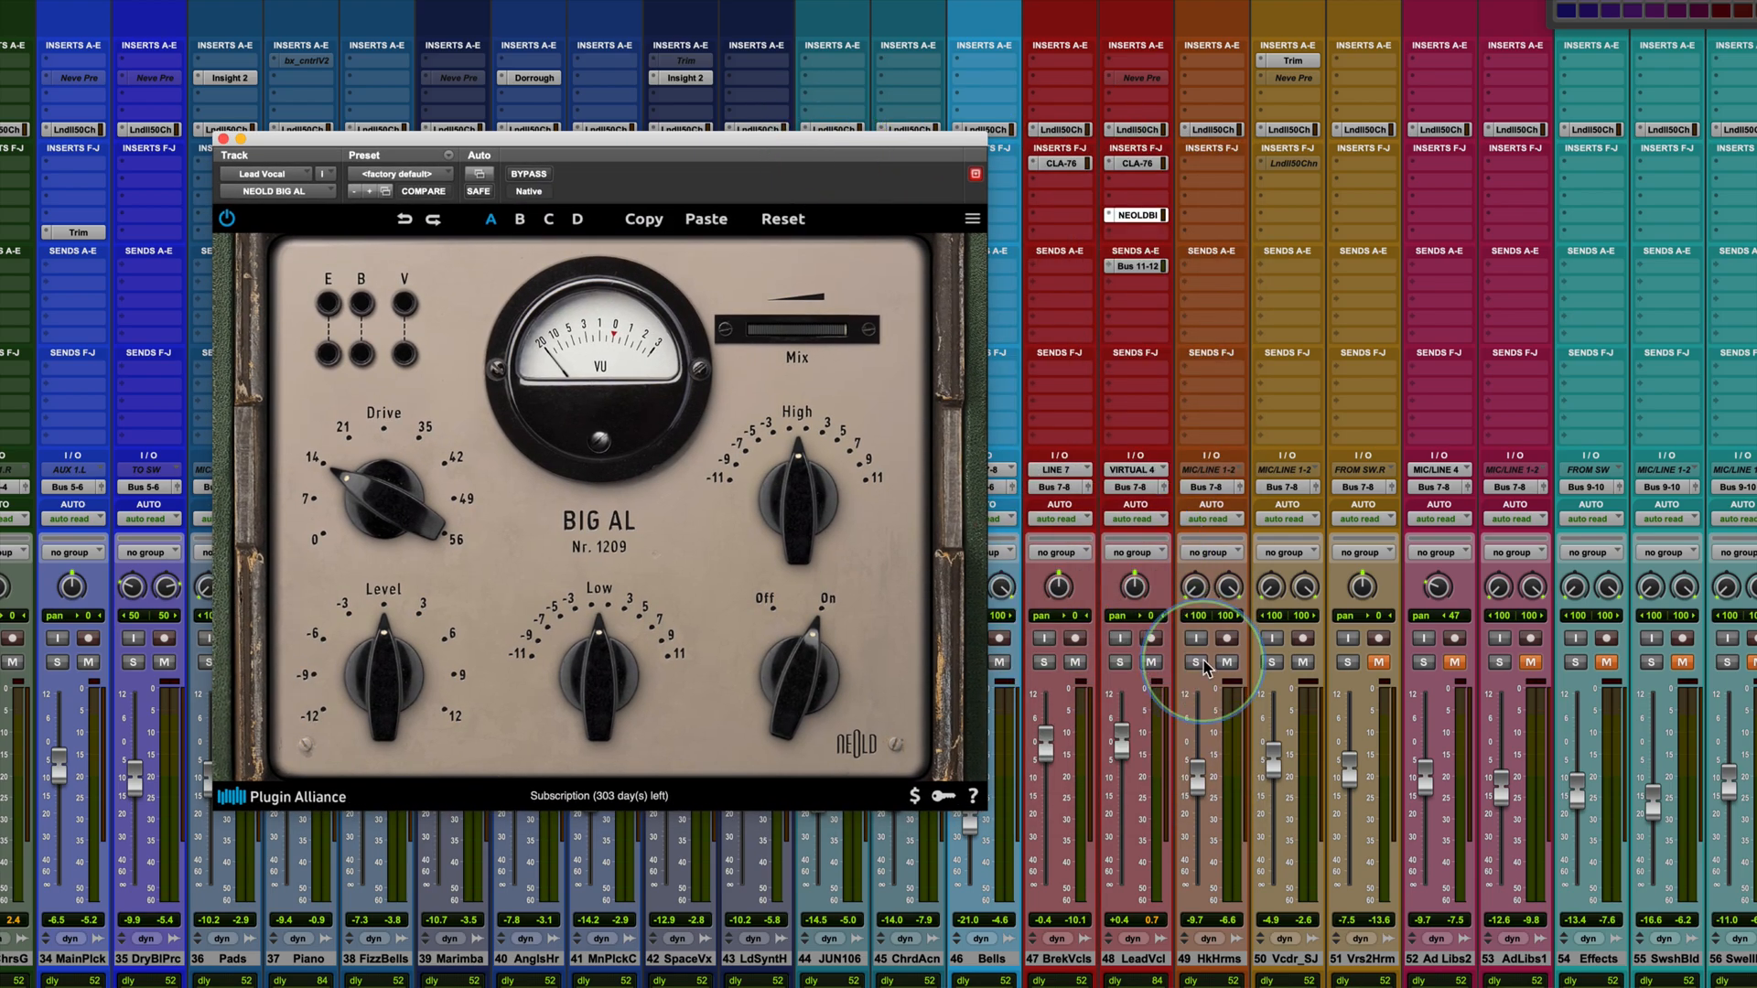
click(1119, 663)
drag(820, 160, 964, 254)
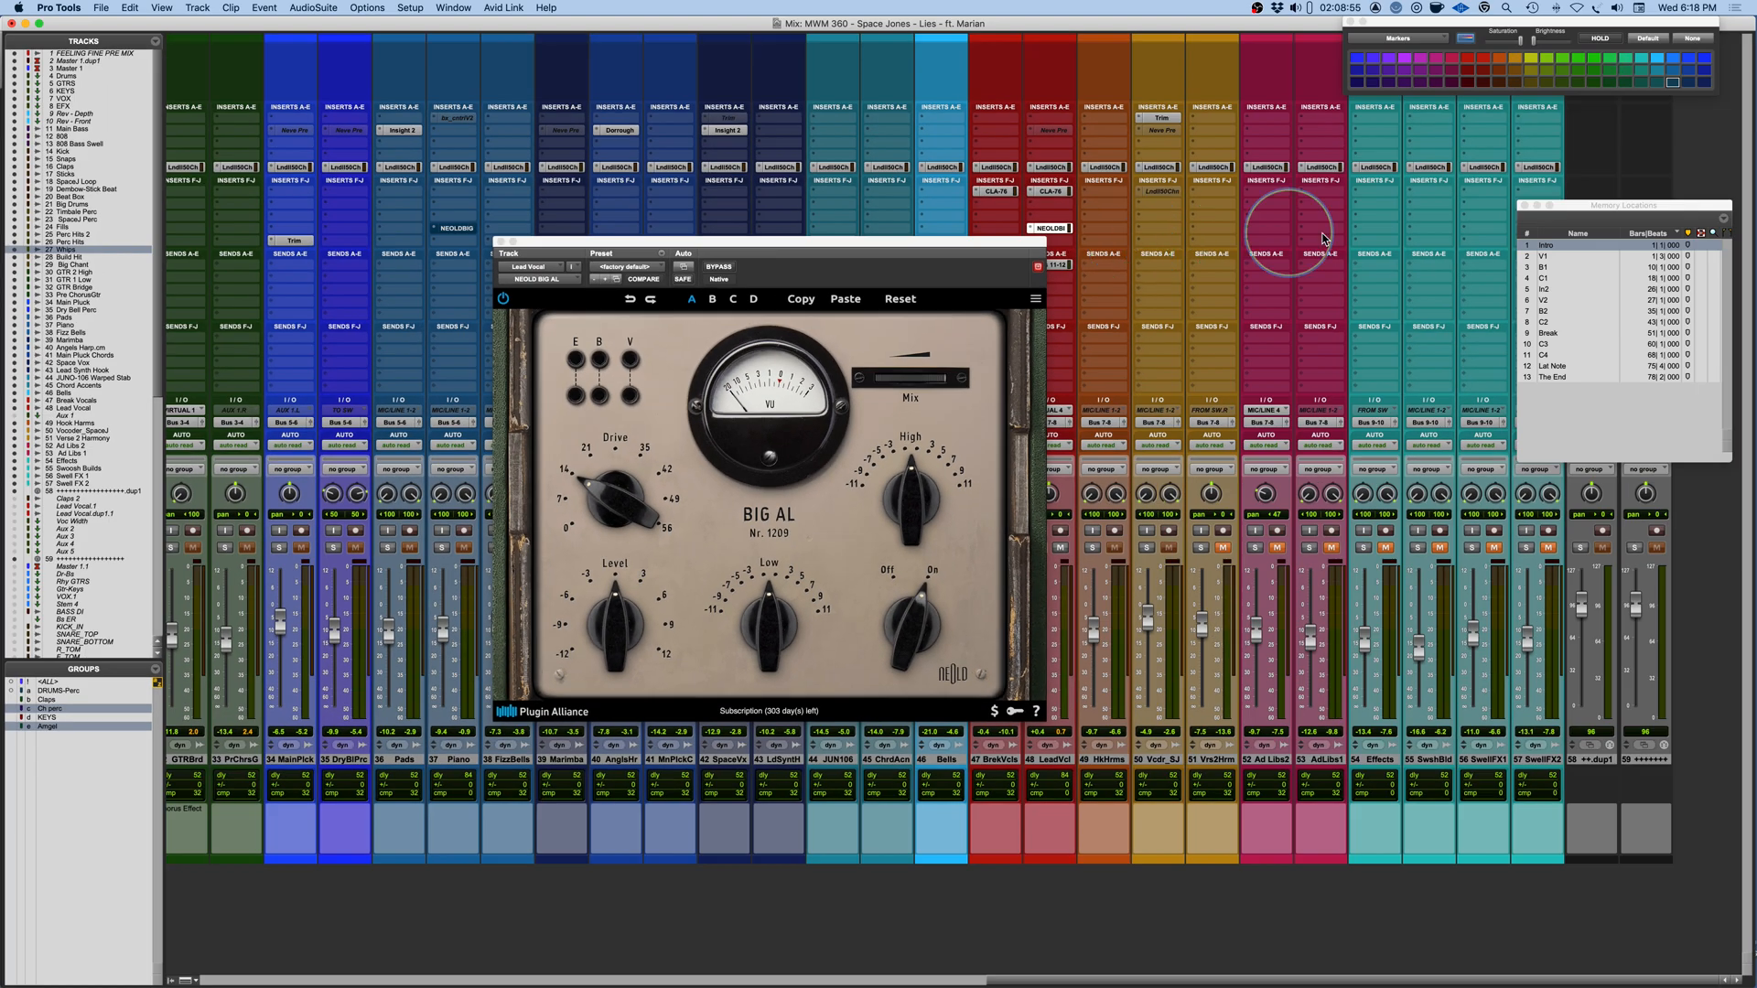
Place the Memory Locations window beside the Big Al plug-in and jump to the V1 marker.
drag(1625, 210, 1214, 274)
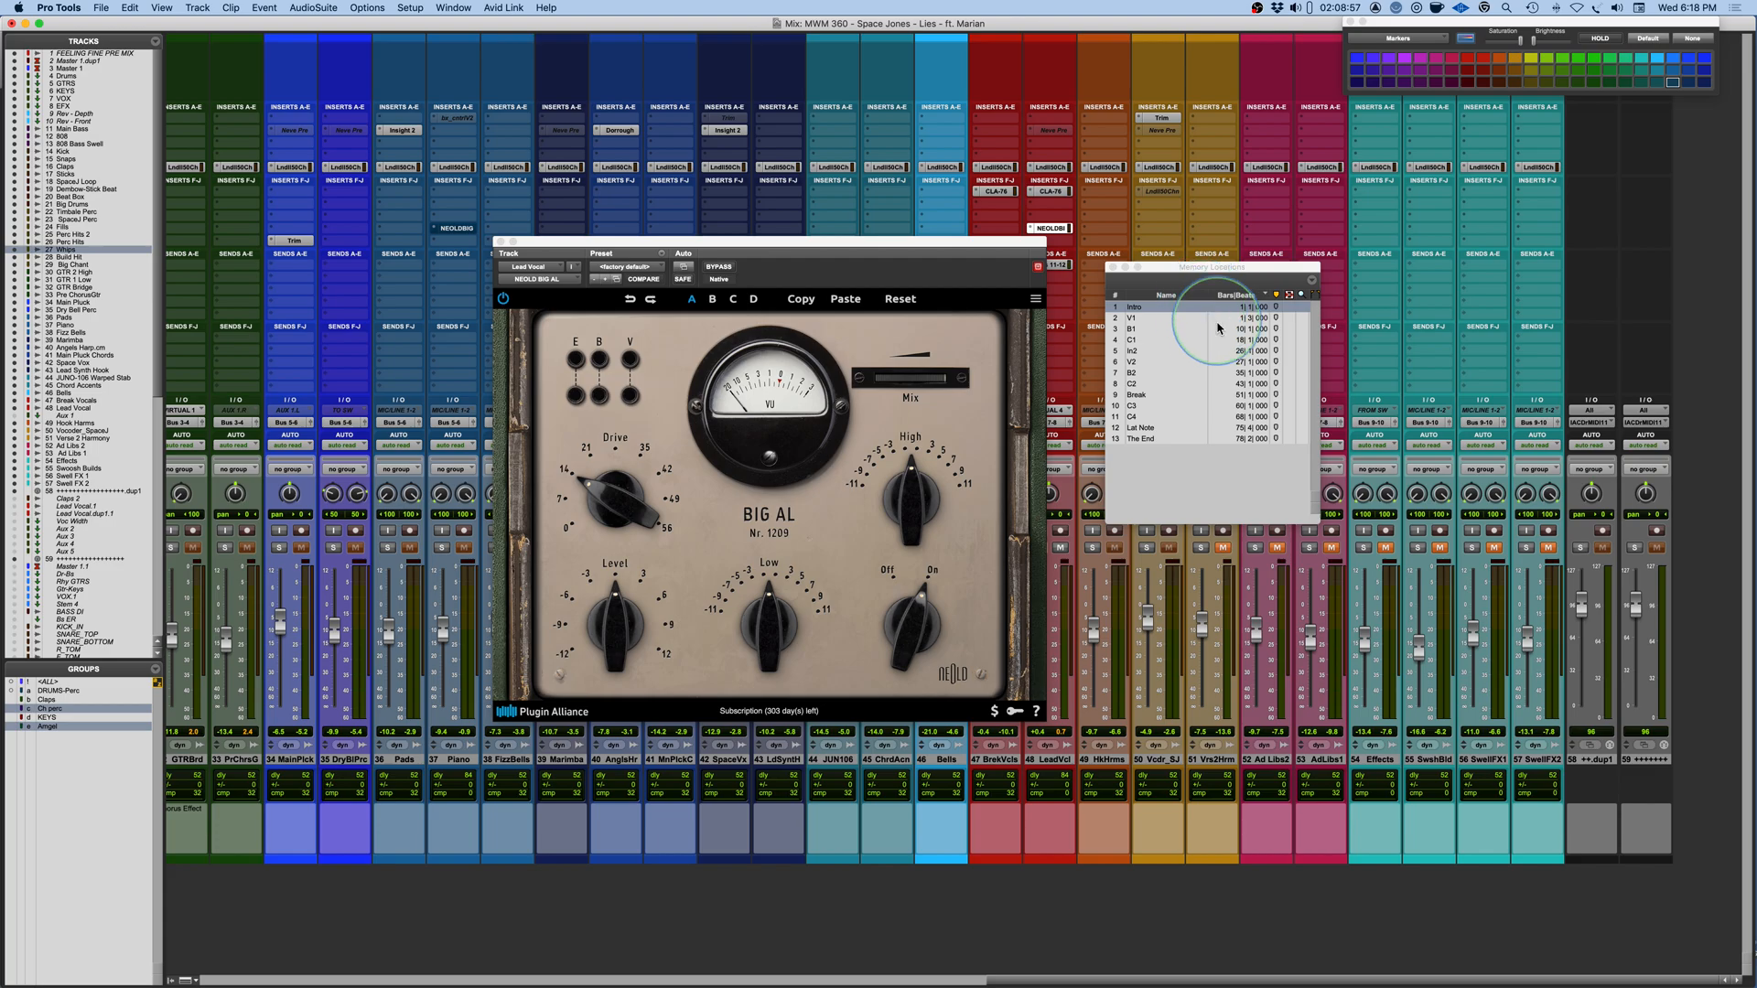
click(1135, 320)
drag(944, 248, 994, 233)
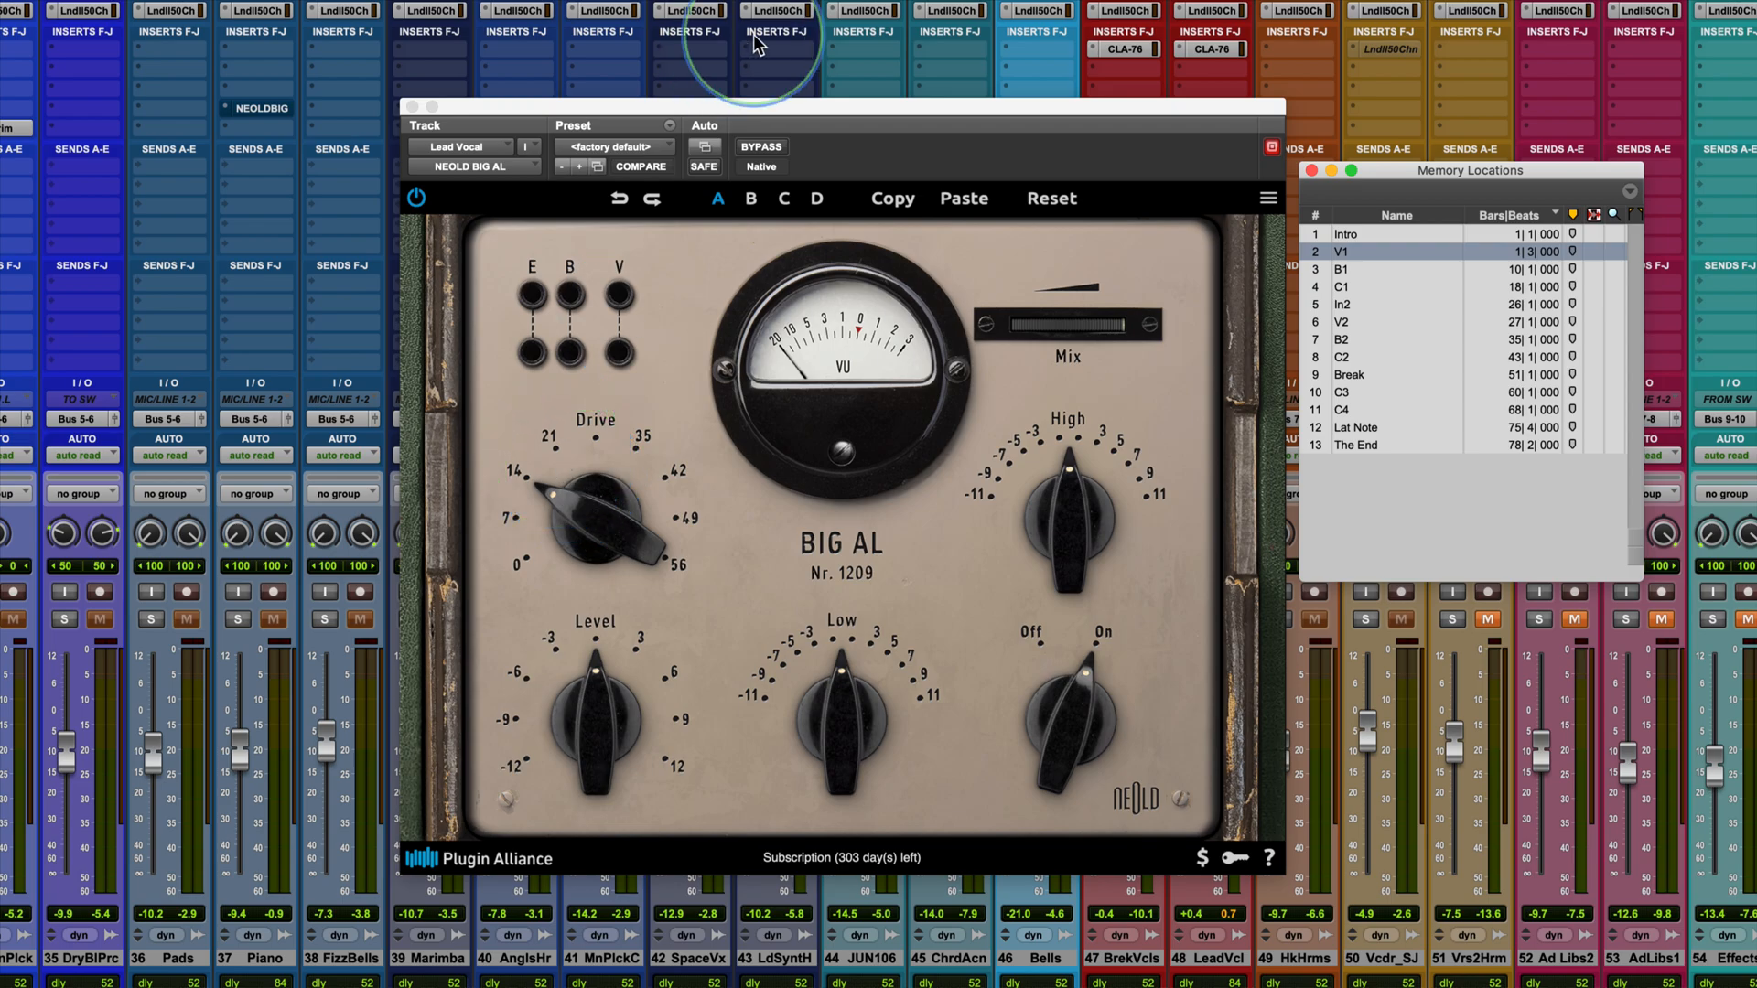
Compare the lead vocal with the Big Al bypassed and active.
click(767, 149)
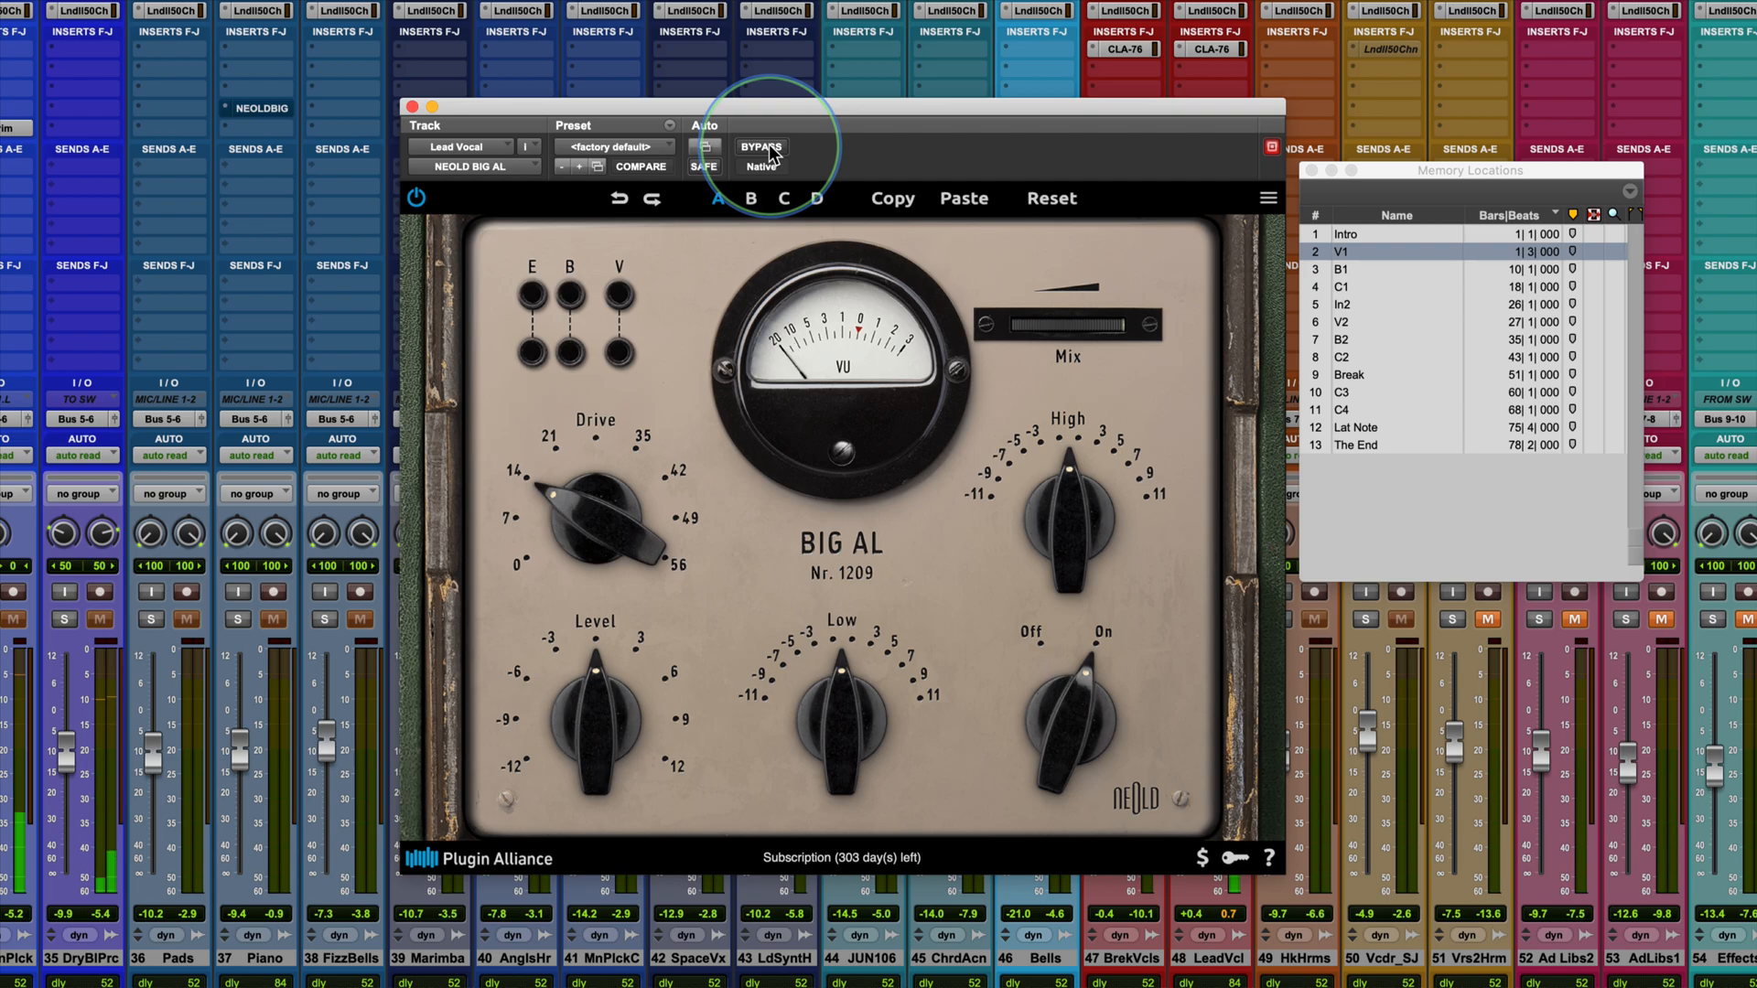
click(768, 149)
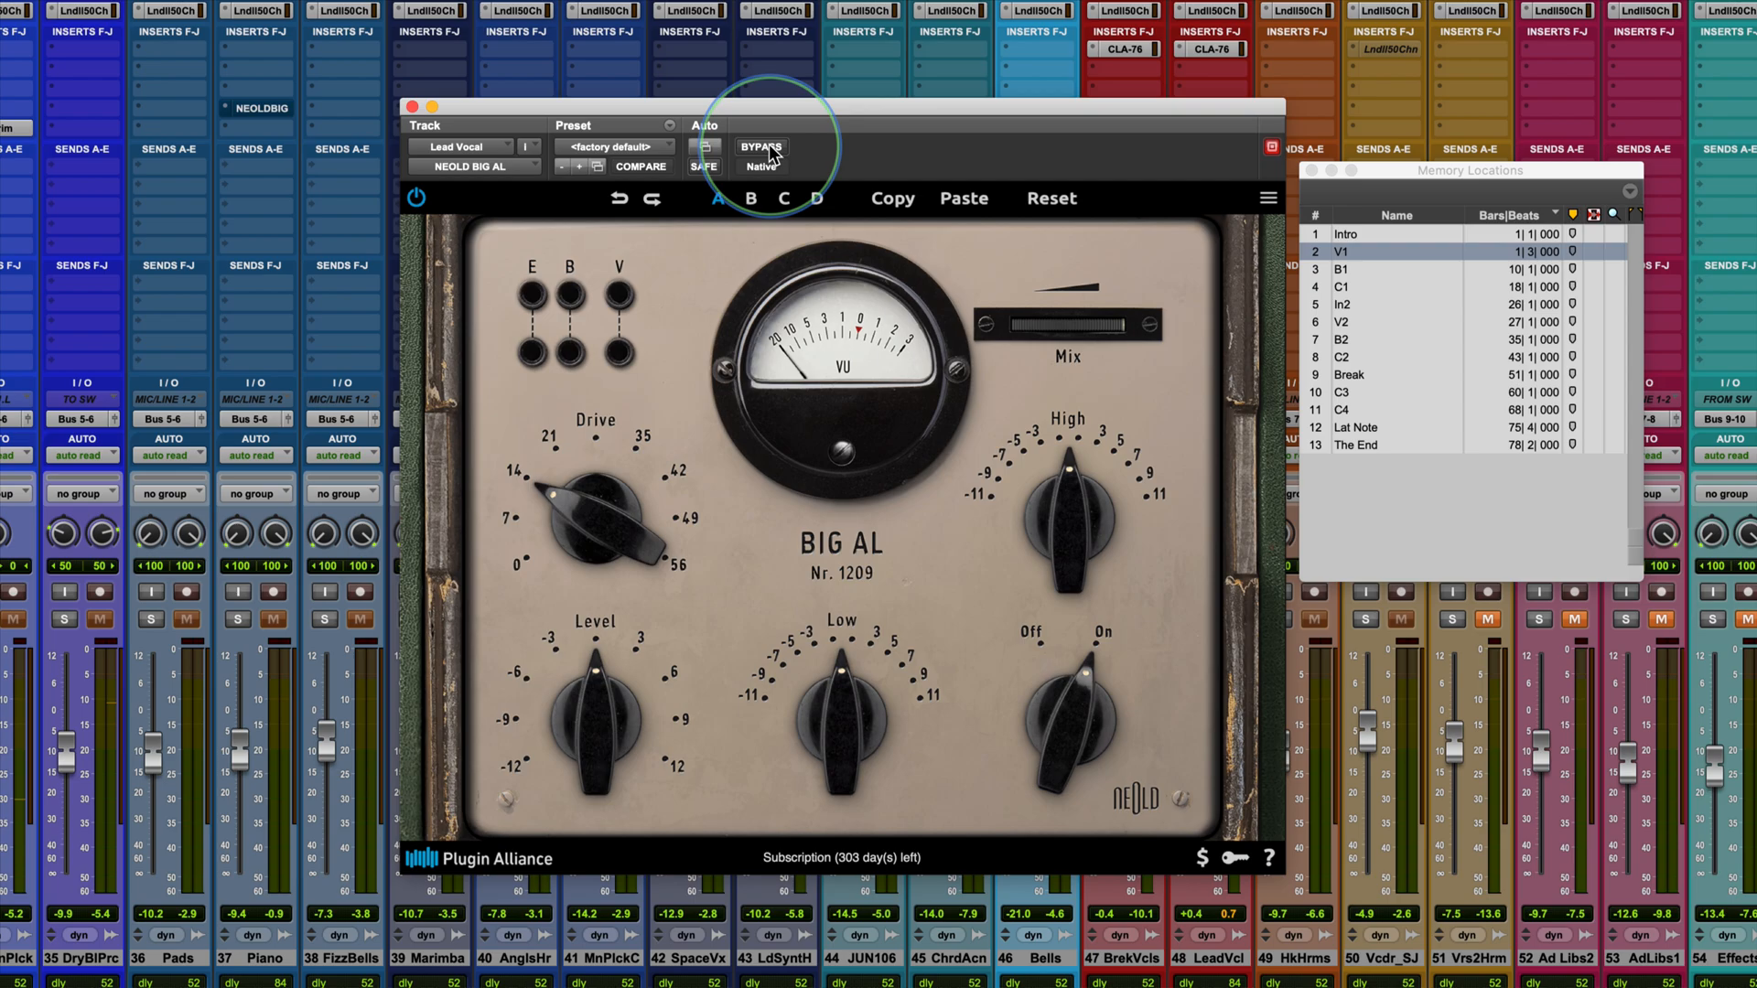
mouse_move(1135, 320)
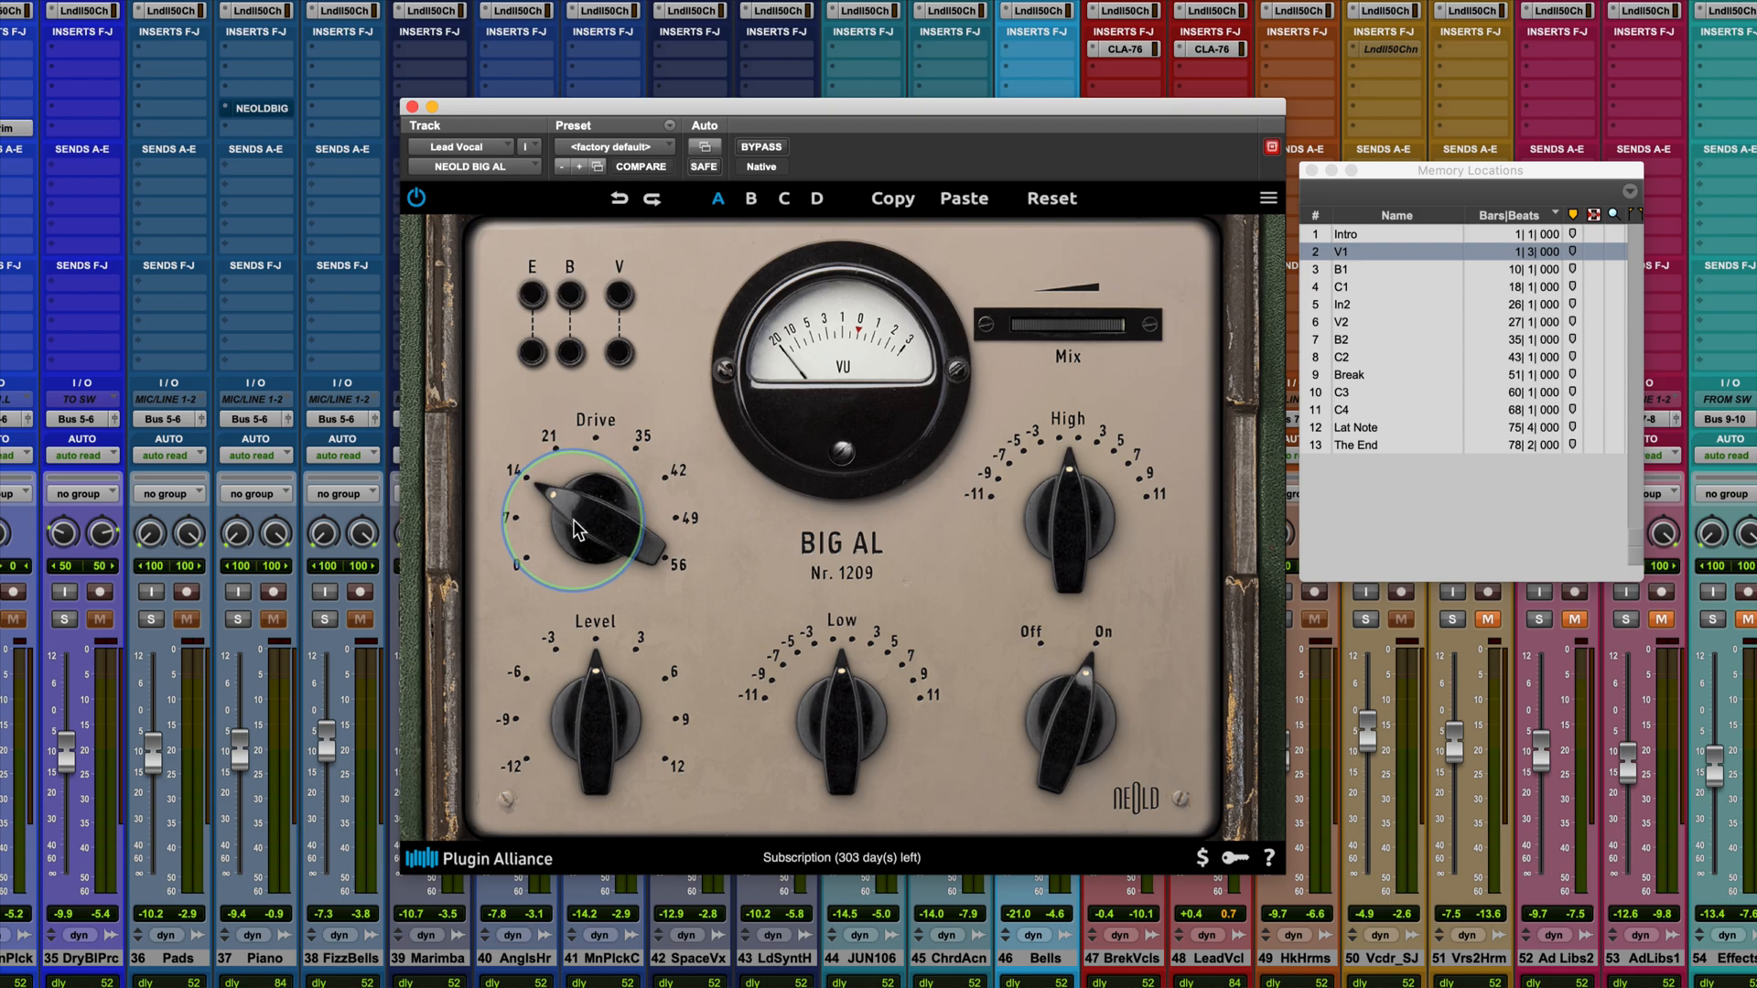
Push the lead vocal's Big Al to extremes with Drive at 56 dB, Low at -11 and High at 11.
drag(573, 519, 618, 355)
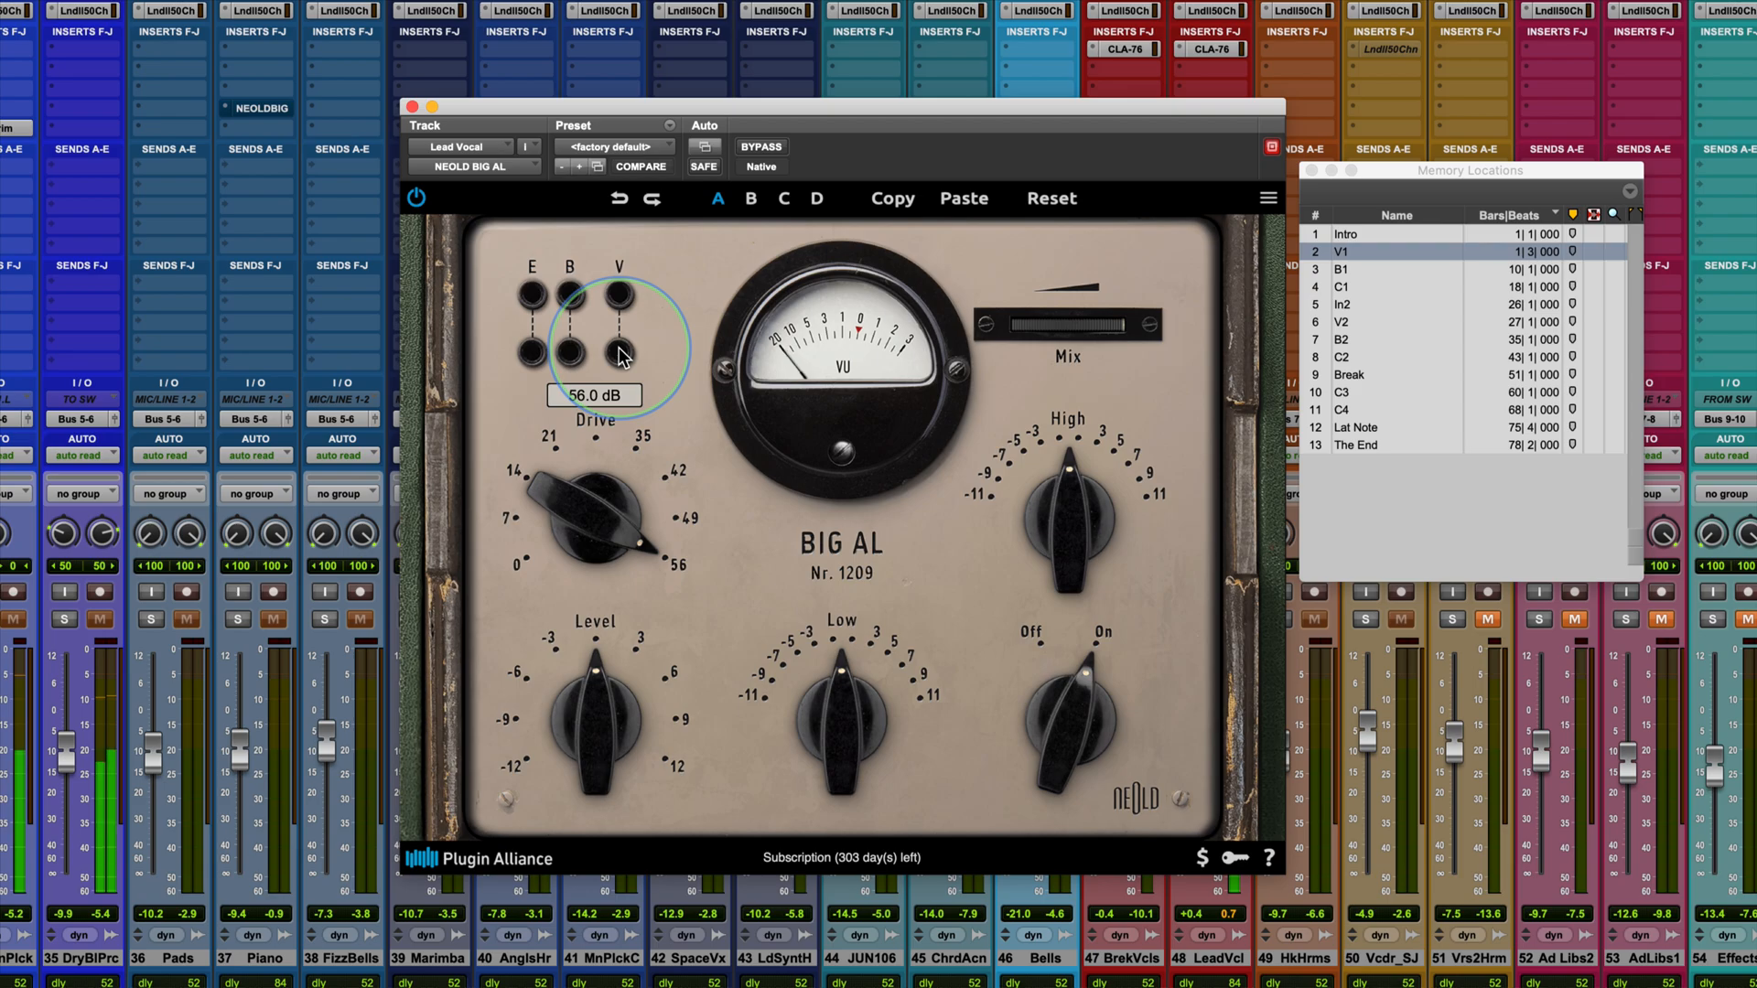
drag(619, 355, 613, 306)
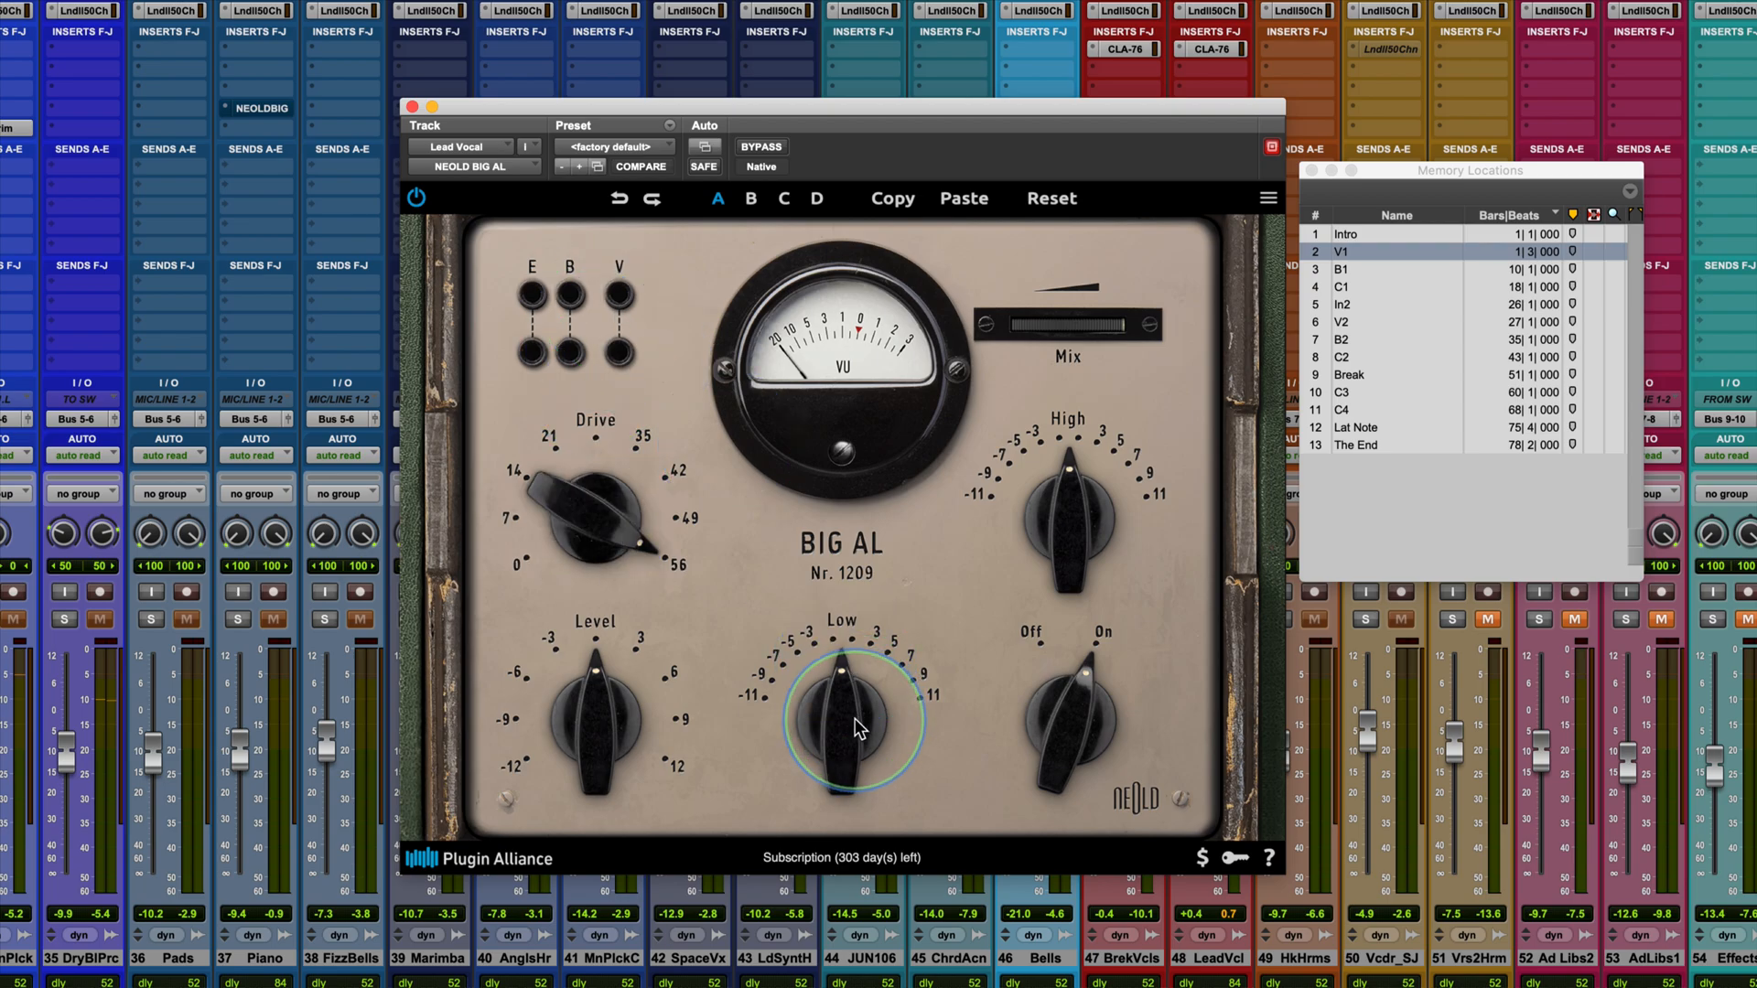
drag(844, 730, 751, 899)
mouse_move(1093, 518)
mouse_down()
mouse_move(1063, 441)
mouse_move(1058, 562)
mouse_move(1062, 509)
mouse_up()
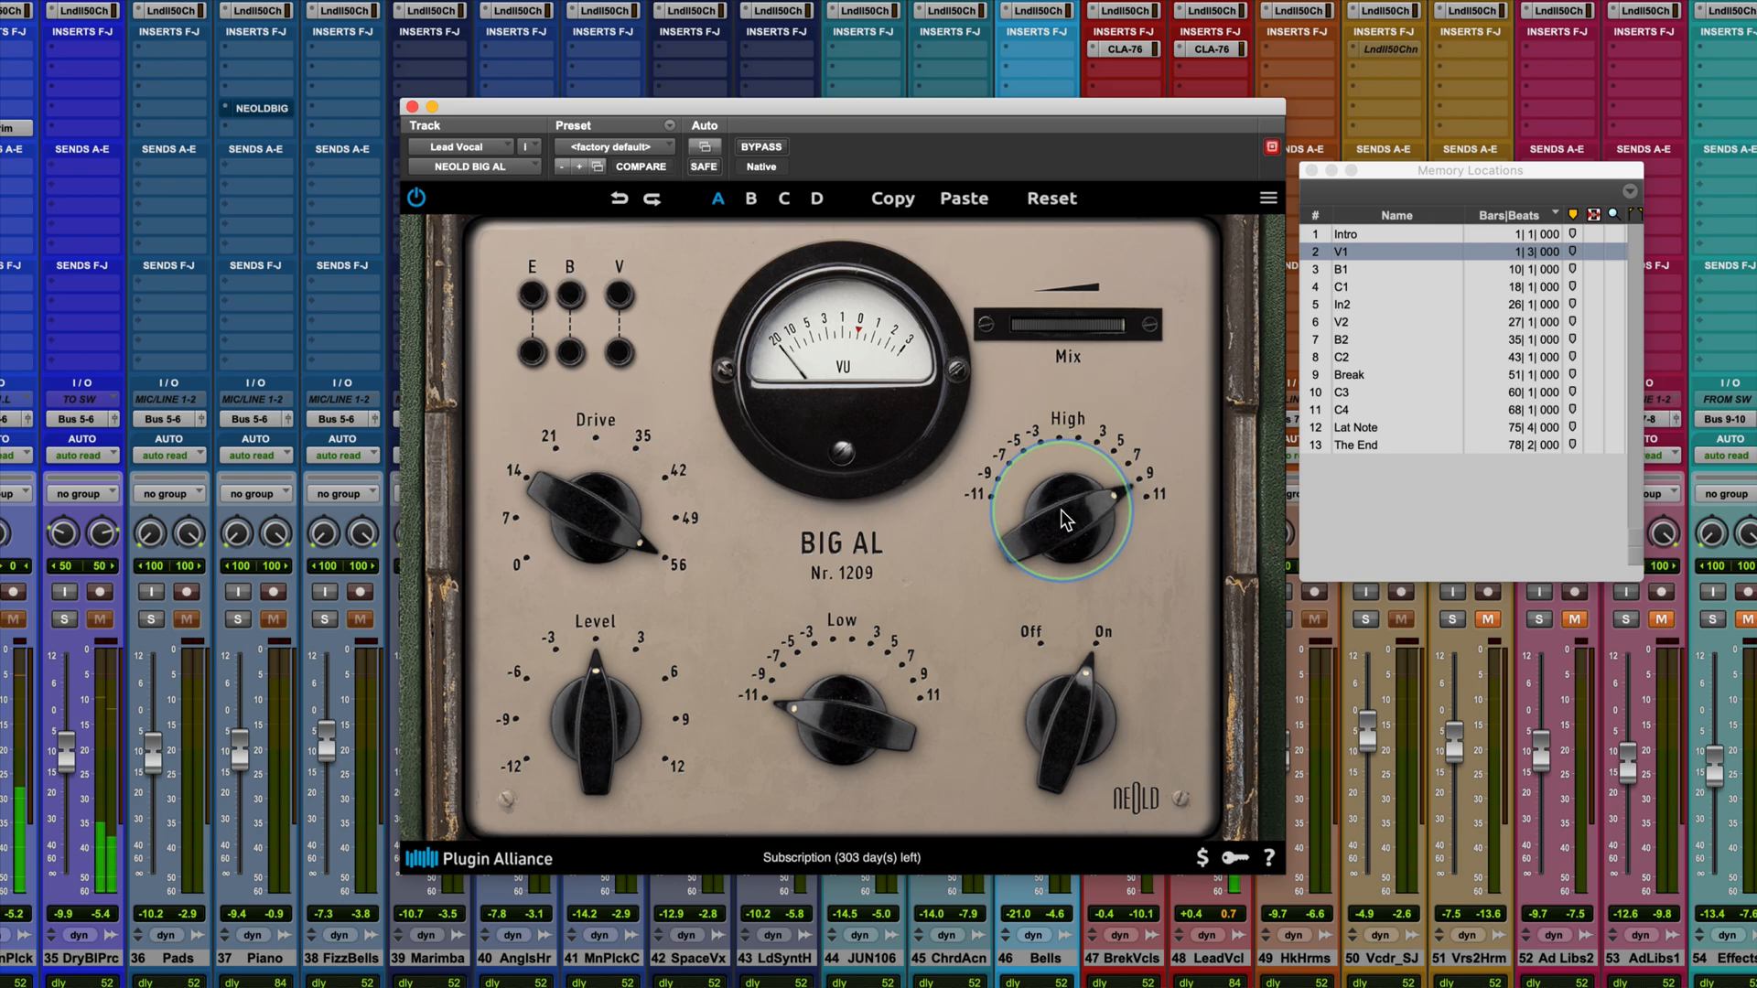
Toggle Emphasis on the lead vocal's Big Al to compare, leaving it switched on.
click(531, 294)
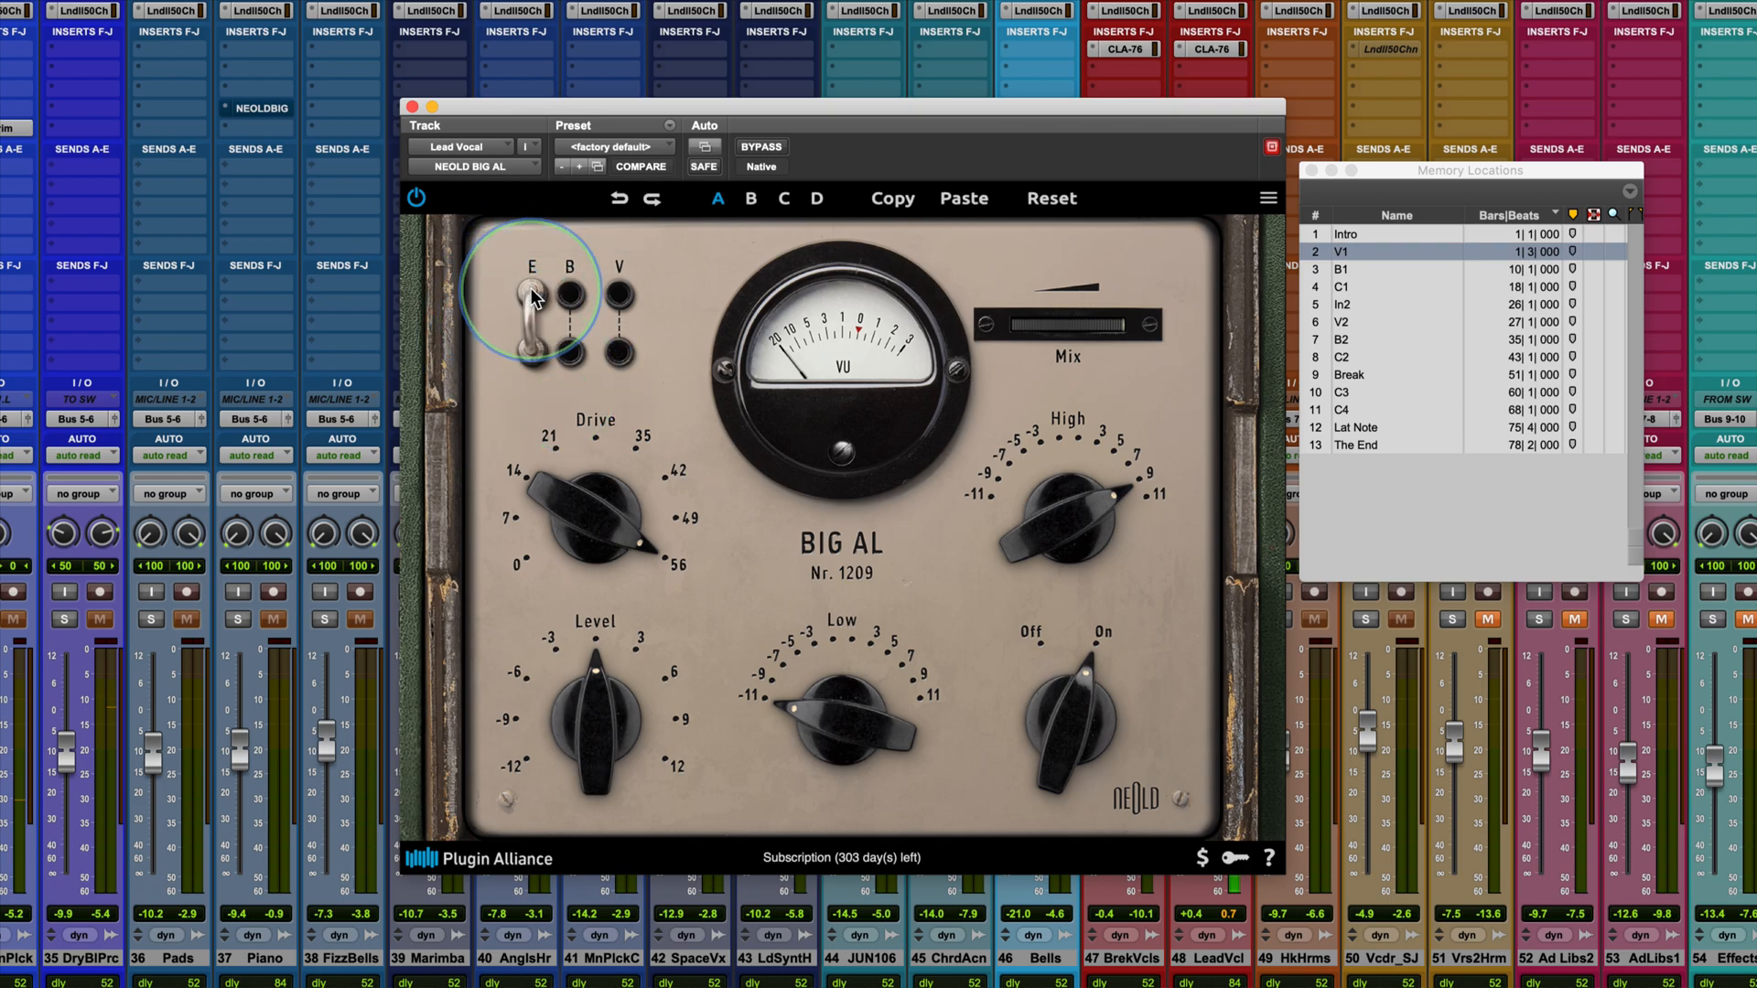
click(532, 295)
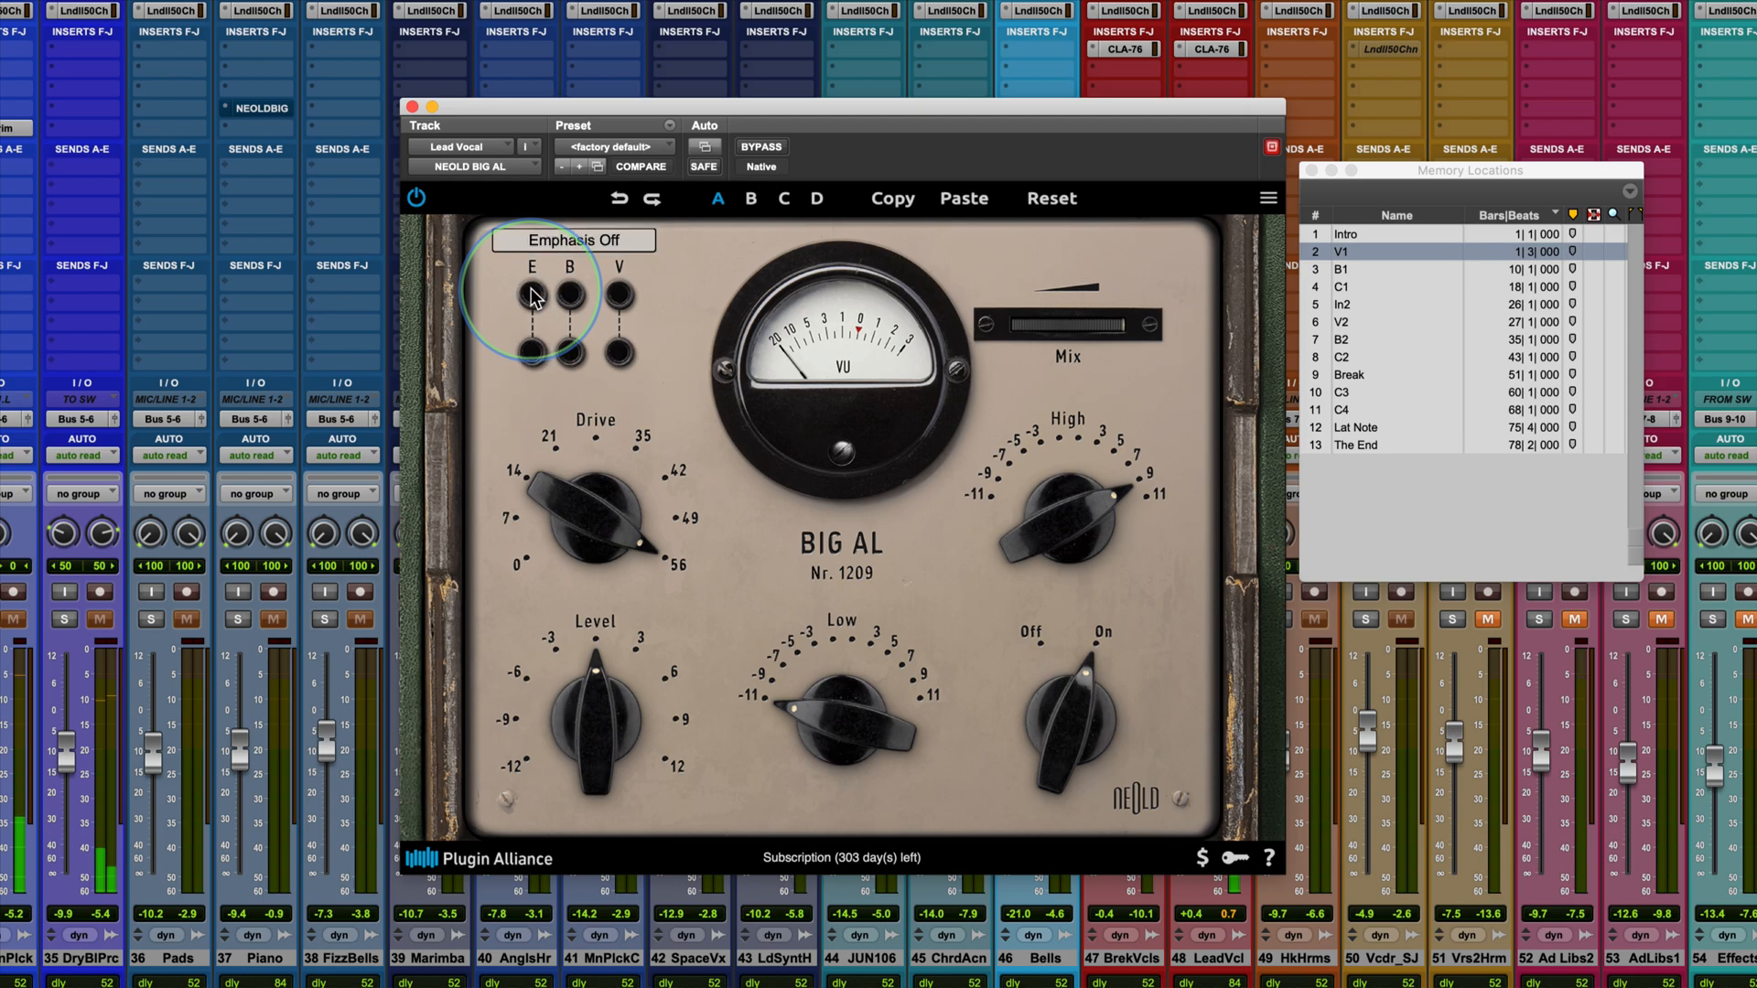
click(532, 295)
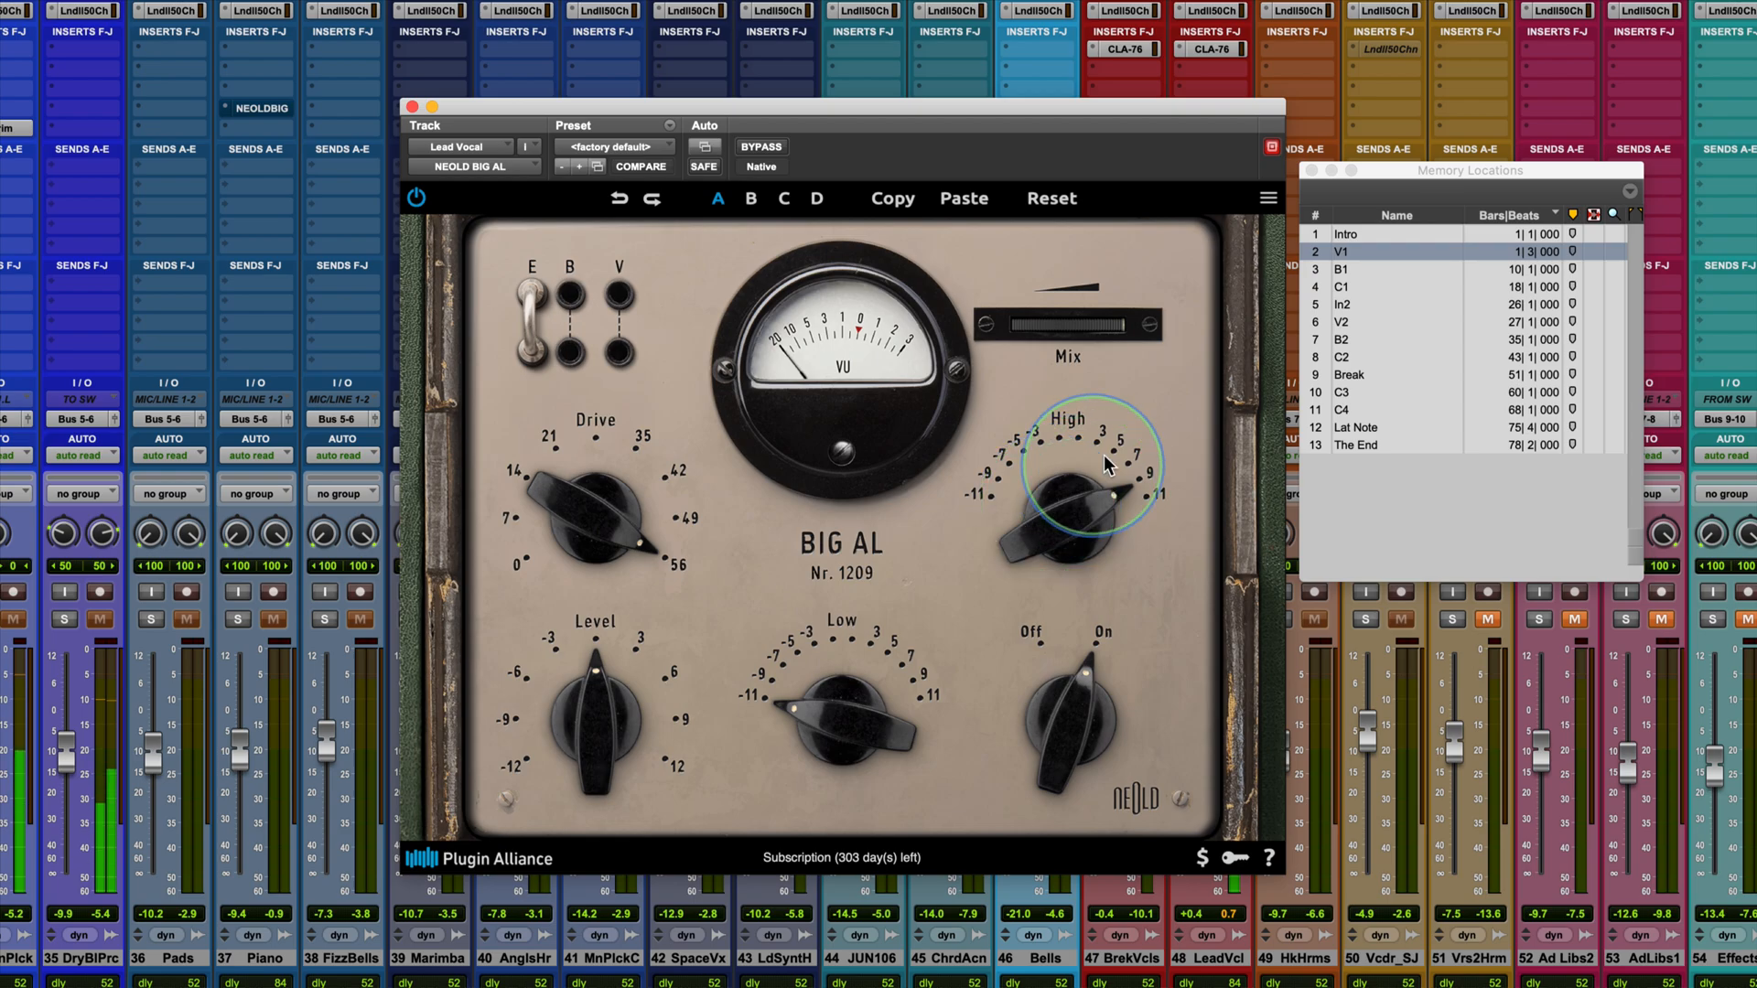
Reset the Big Al's High and Low bands to 0 dB and bring Drive down to 11.5 dB.
alt+click(1086, 527)
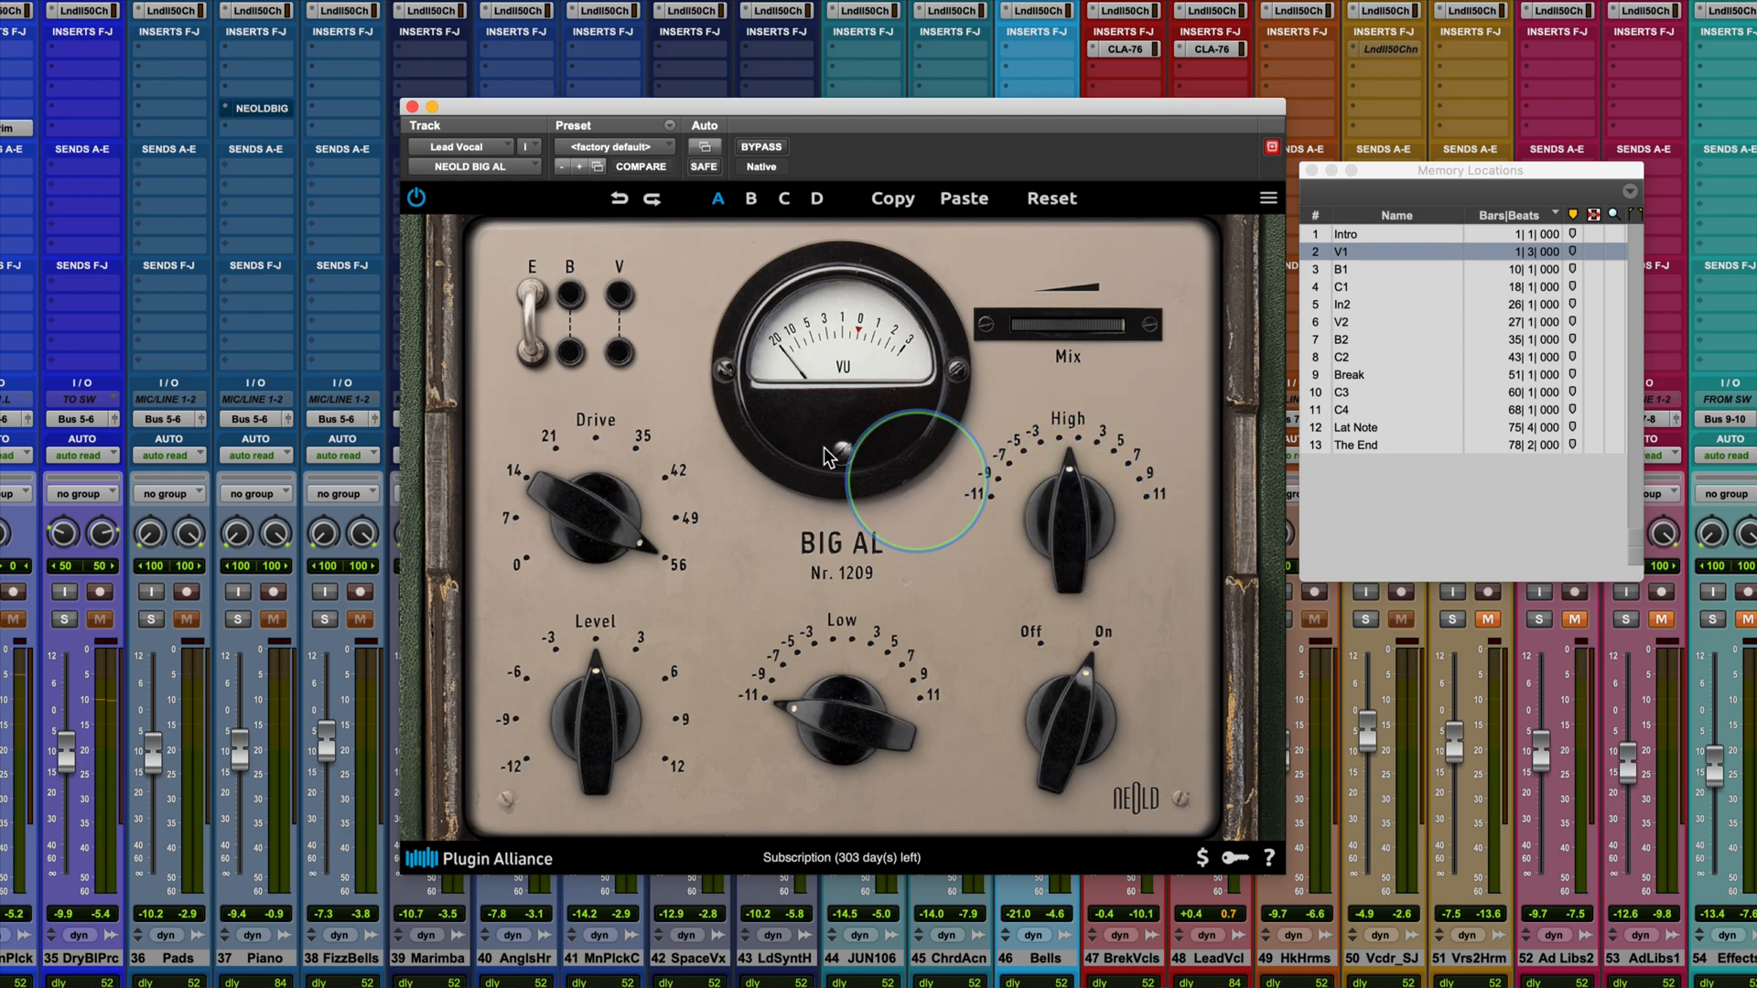
alt+click(802, 732)
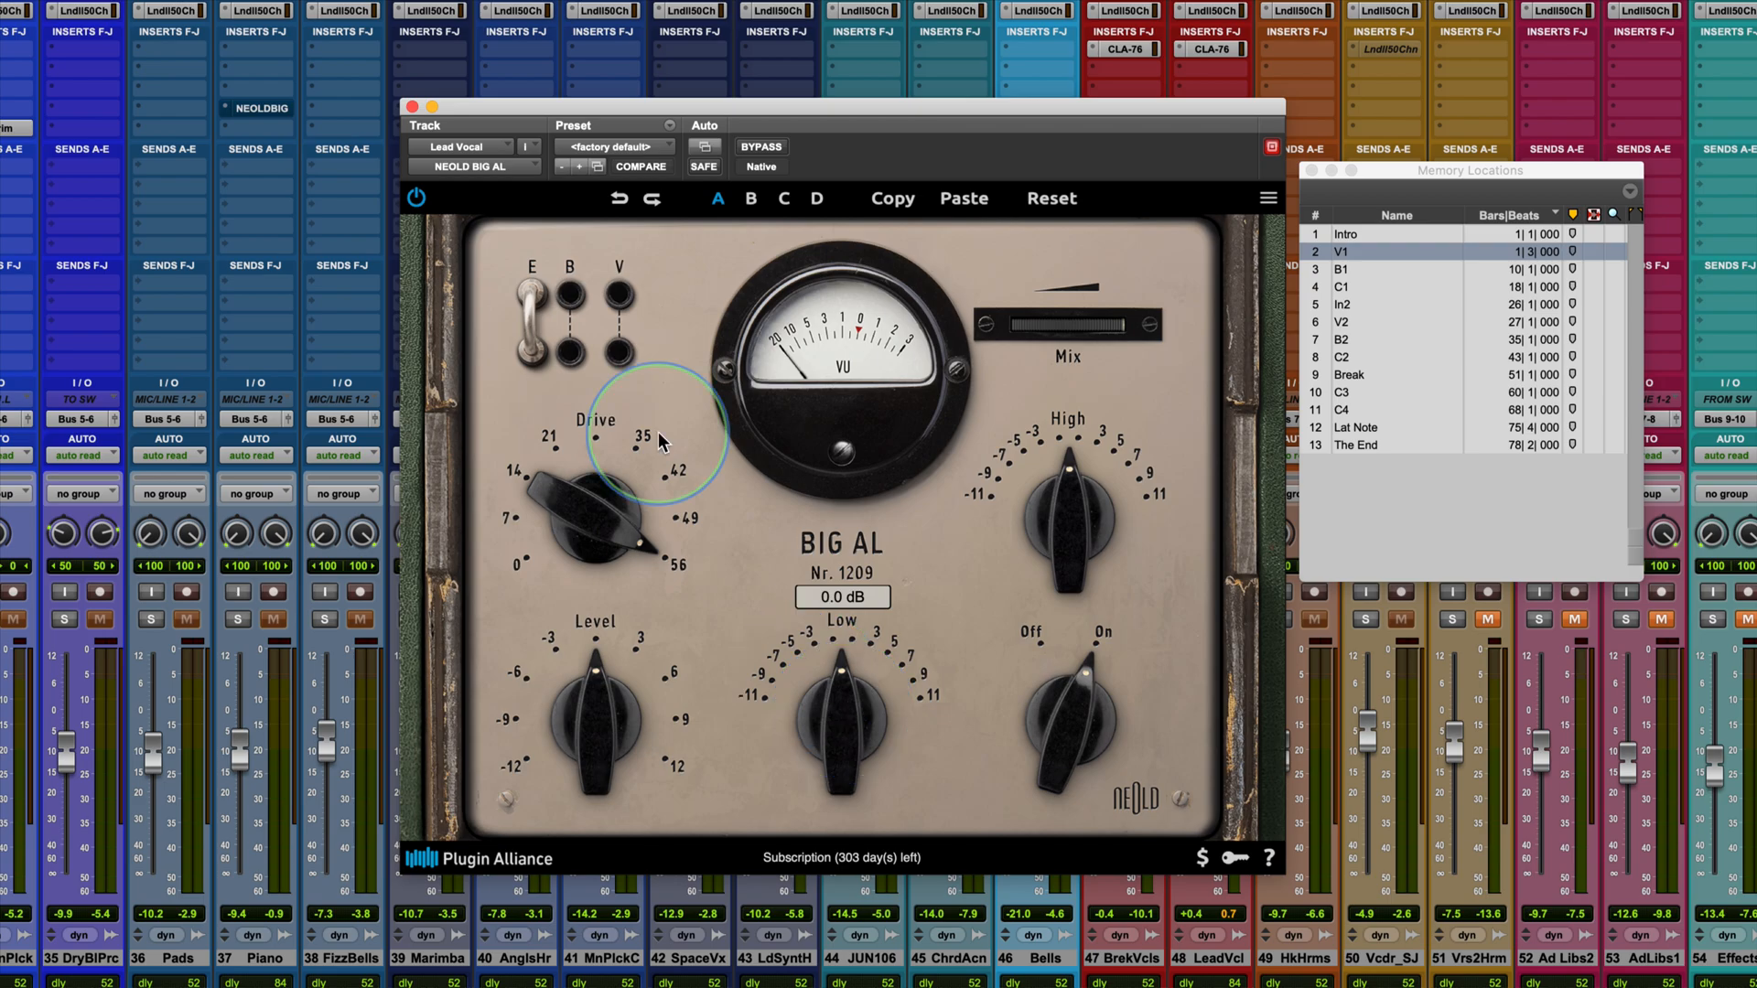
click(575, 526)
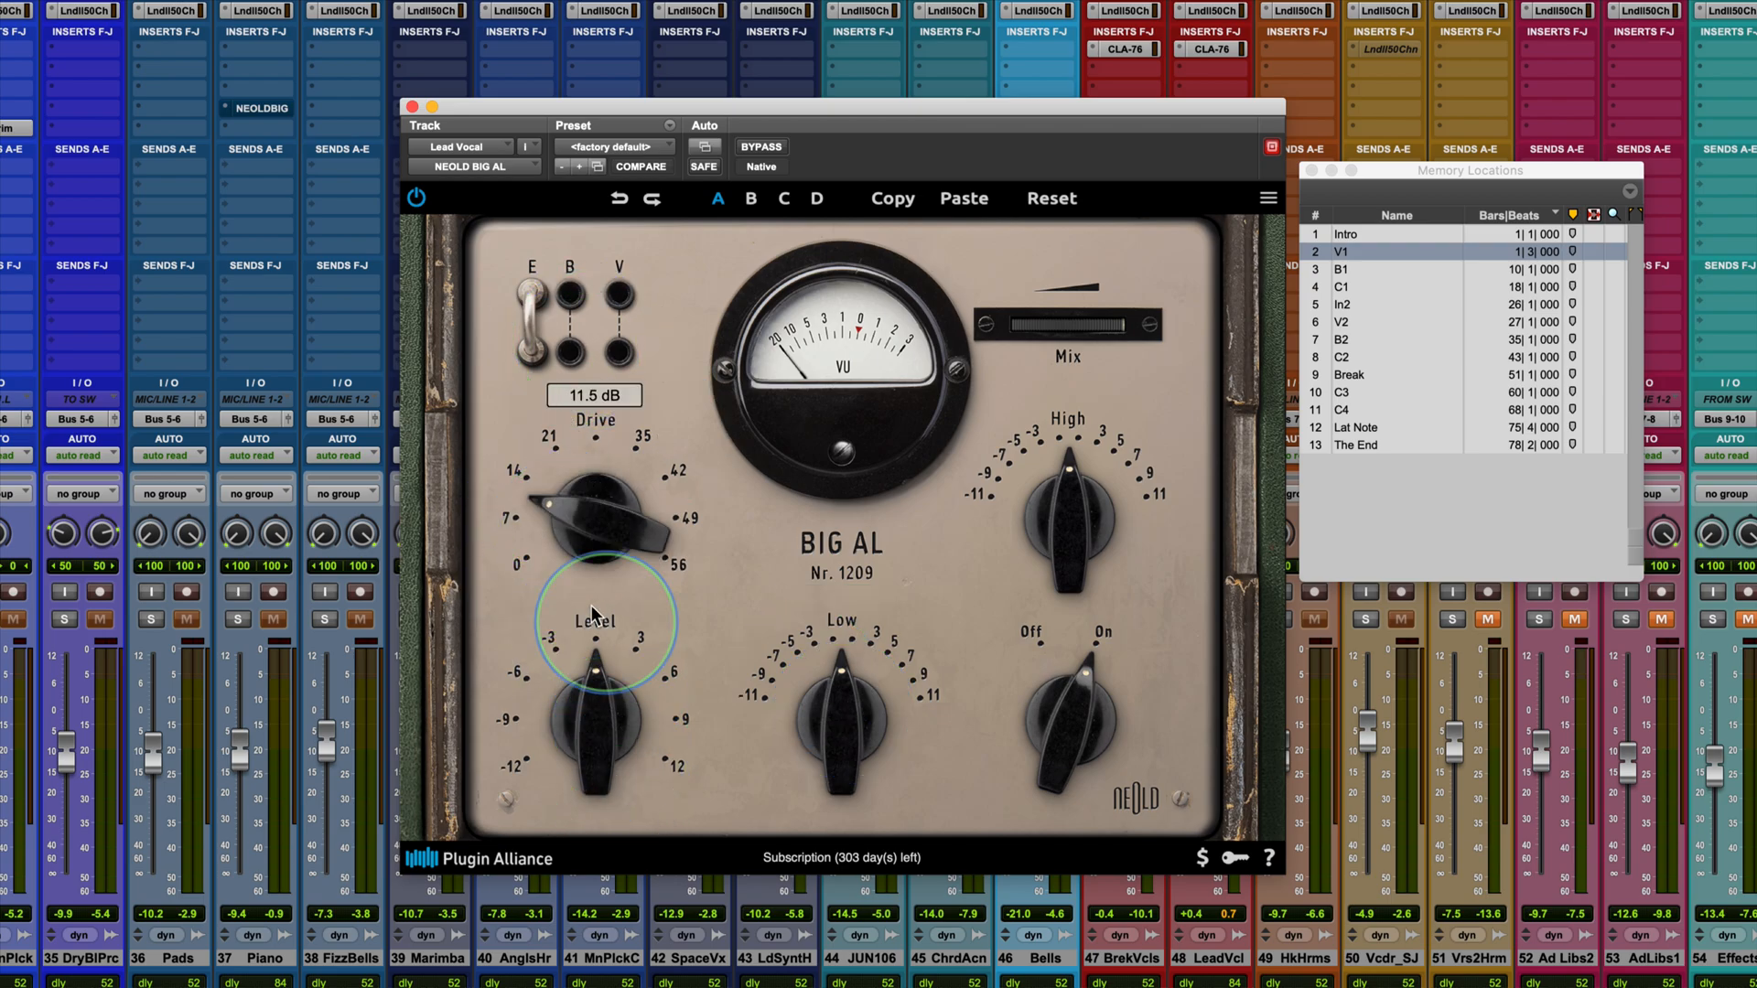
alt+click(572, 529)
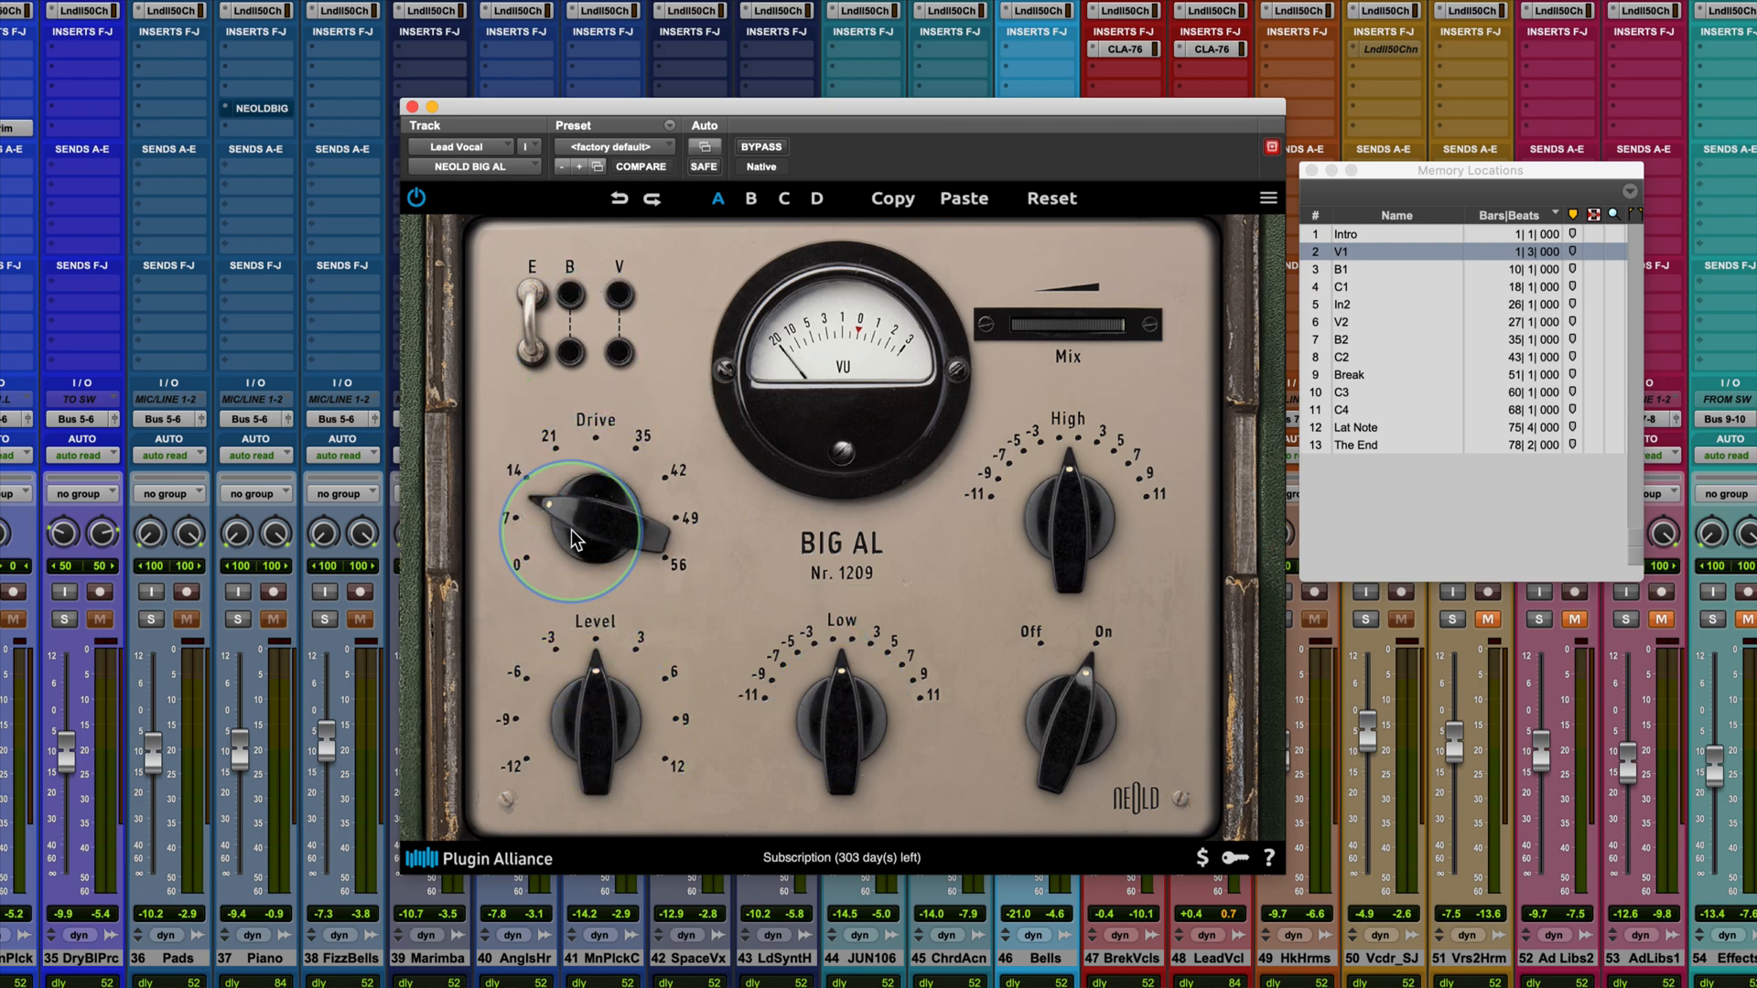
Switch Emphasis off and raise Drive to the middle of its range on the lead vocal's Big Al, checking against bypass.
click(531, 320)
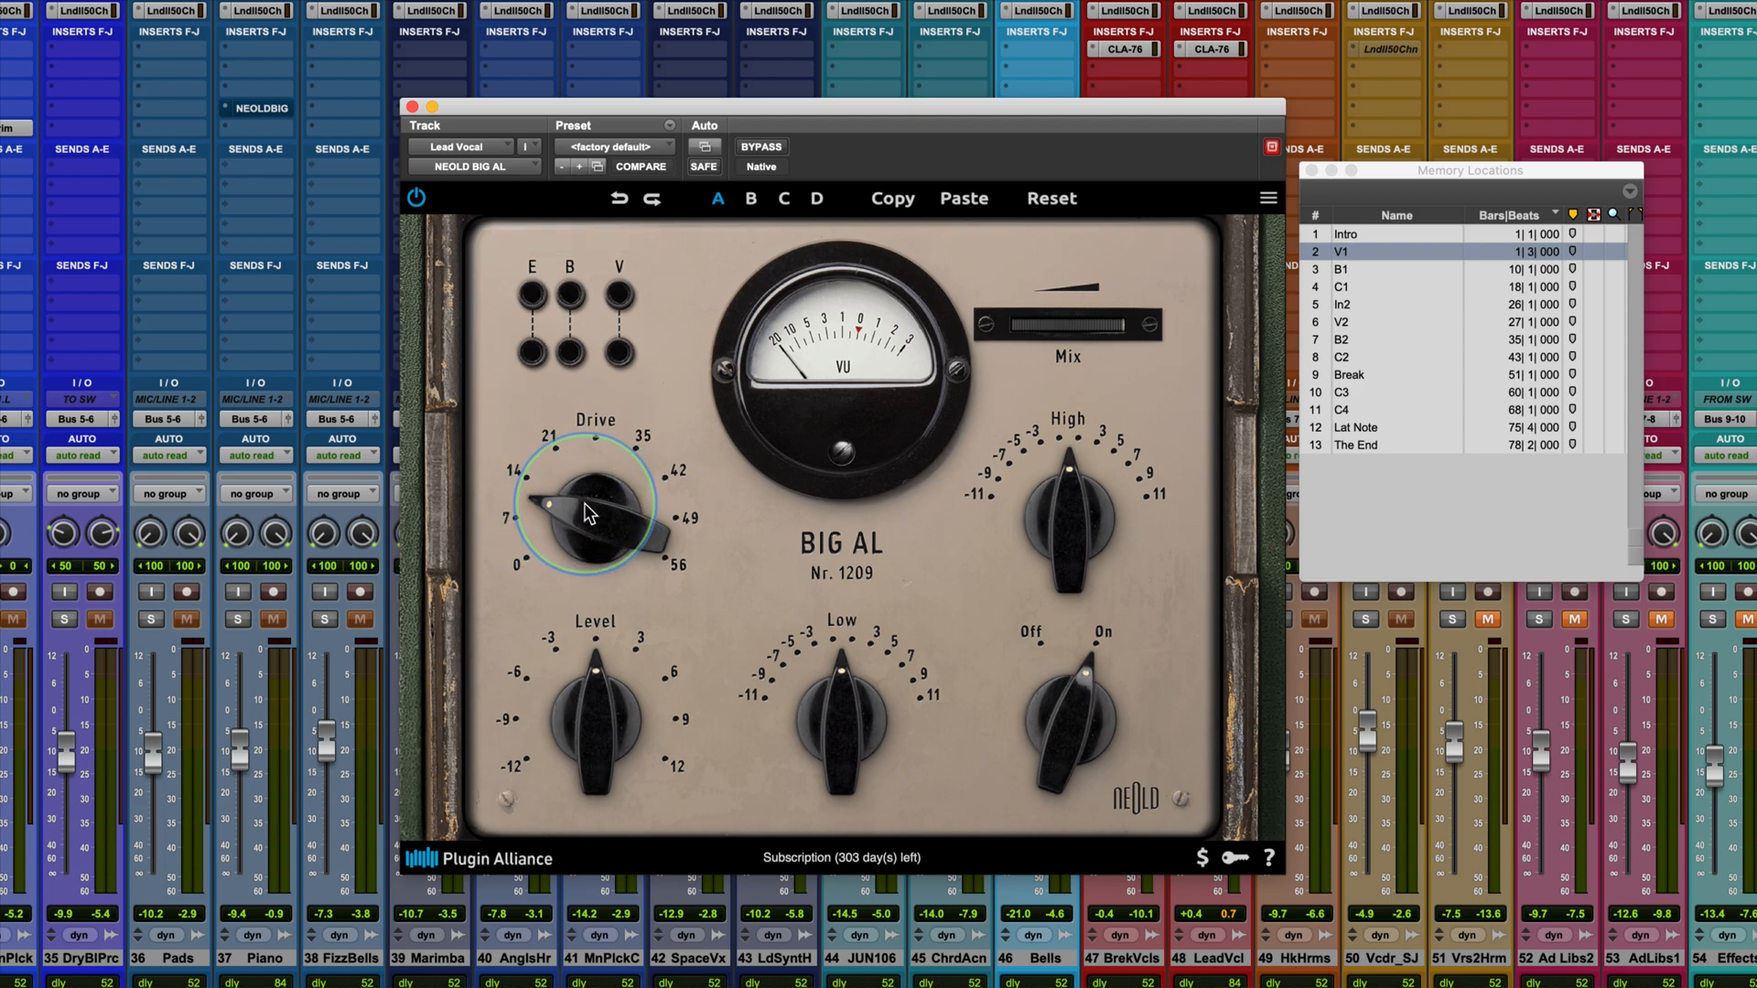
drag(577, 514, 586, 447)
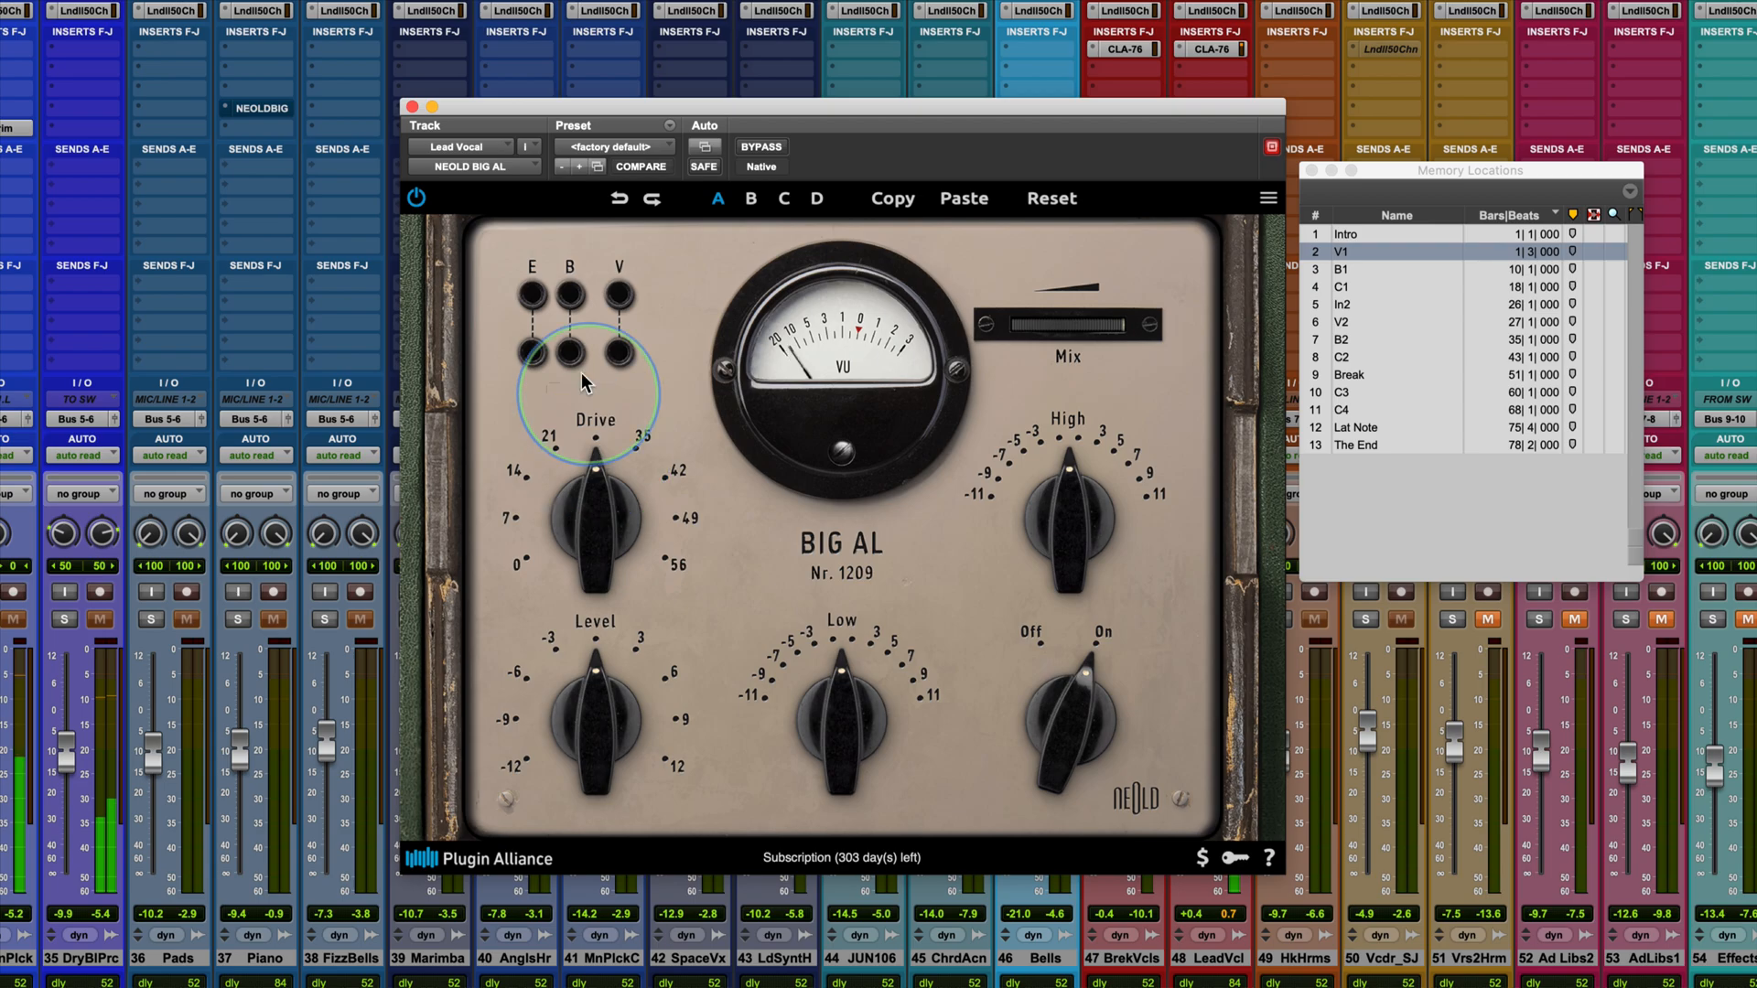
click(763, 148)
click(767, 151)
Boost the Big Al's Low and High bands to about 3 dB and trim Level to -0.8 dB, checking against bypass.
drag(817, 724, 833, 690)
drag(1070, 544, 1071, 496)
click(756, 155)
drag(563, 773, 578, 768)
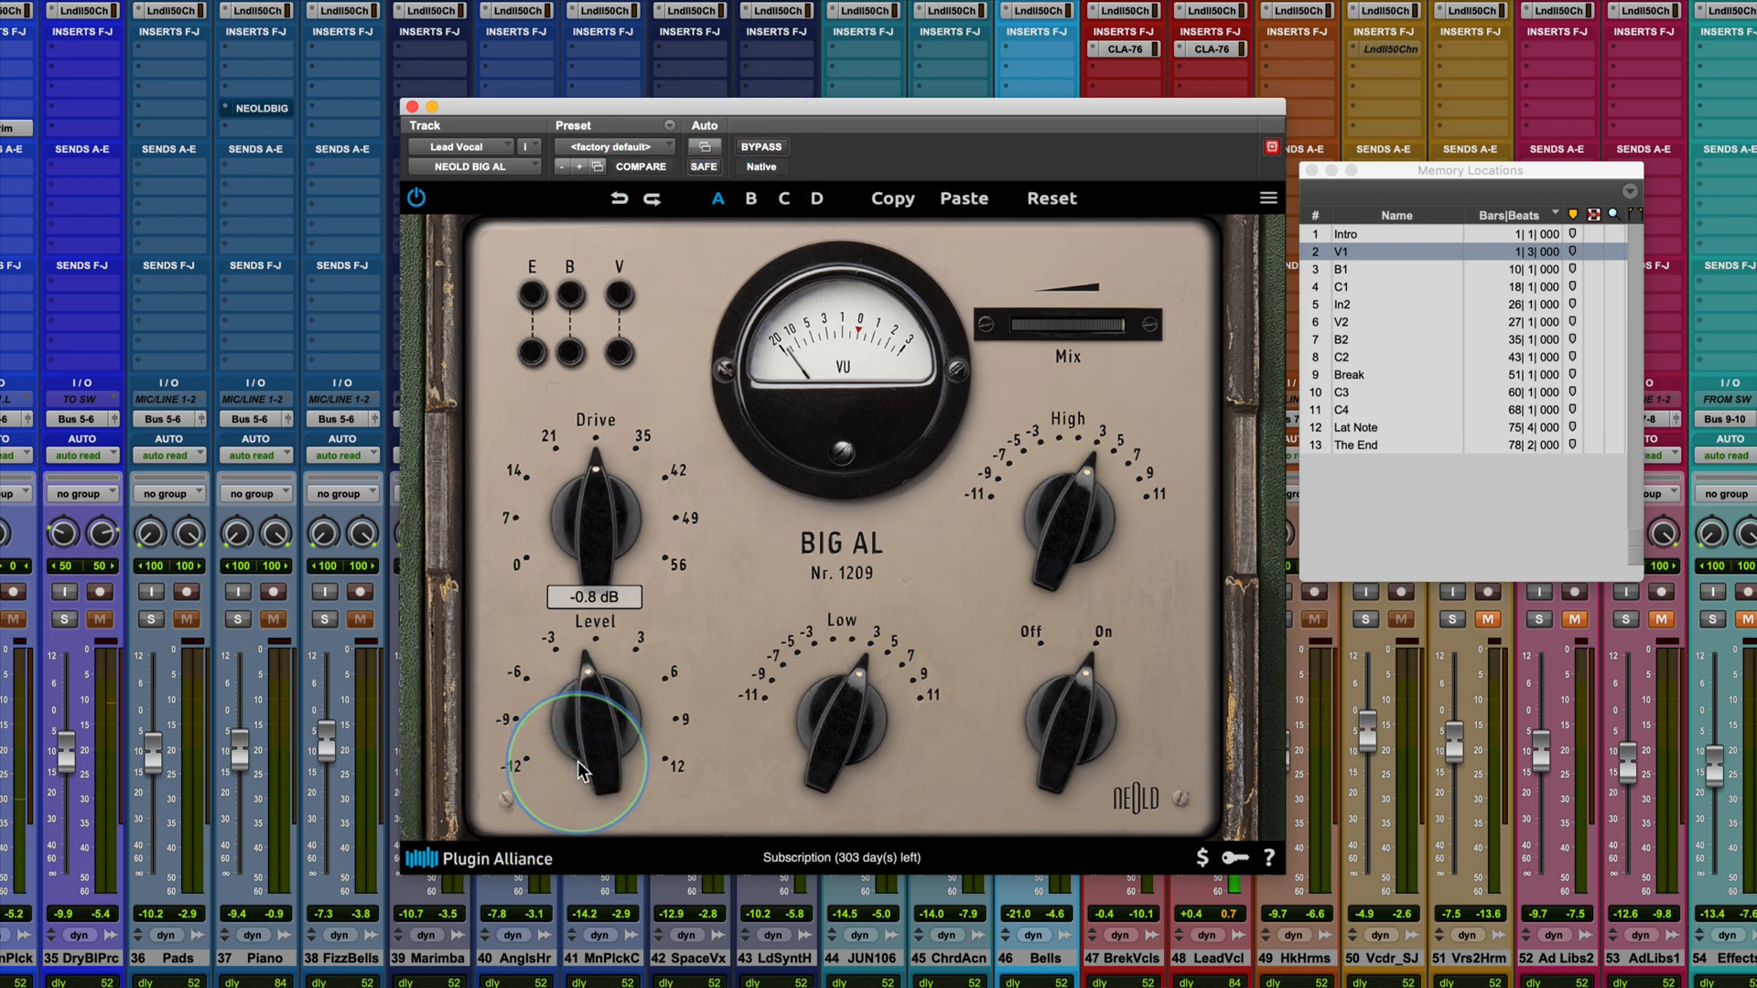
click(757, 148)
click(757, 150)
Switch Emphasis on and lower the Big Al's Level to -1.1 dB, comparing the lead vocal against bypass.
click(531, 321)
click(566, 682)
drag(566, 682, 583, 725)
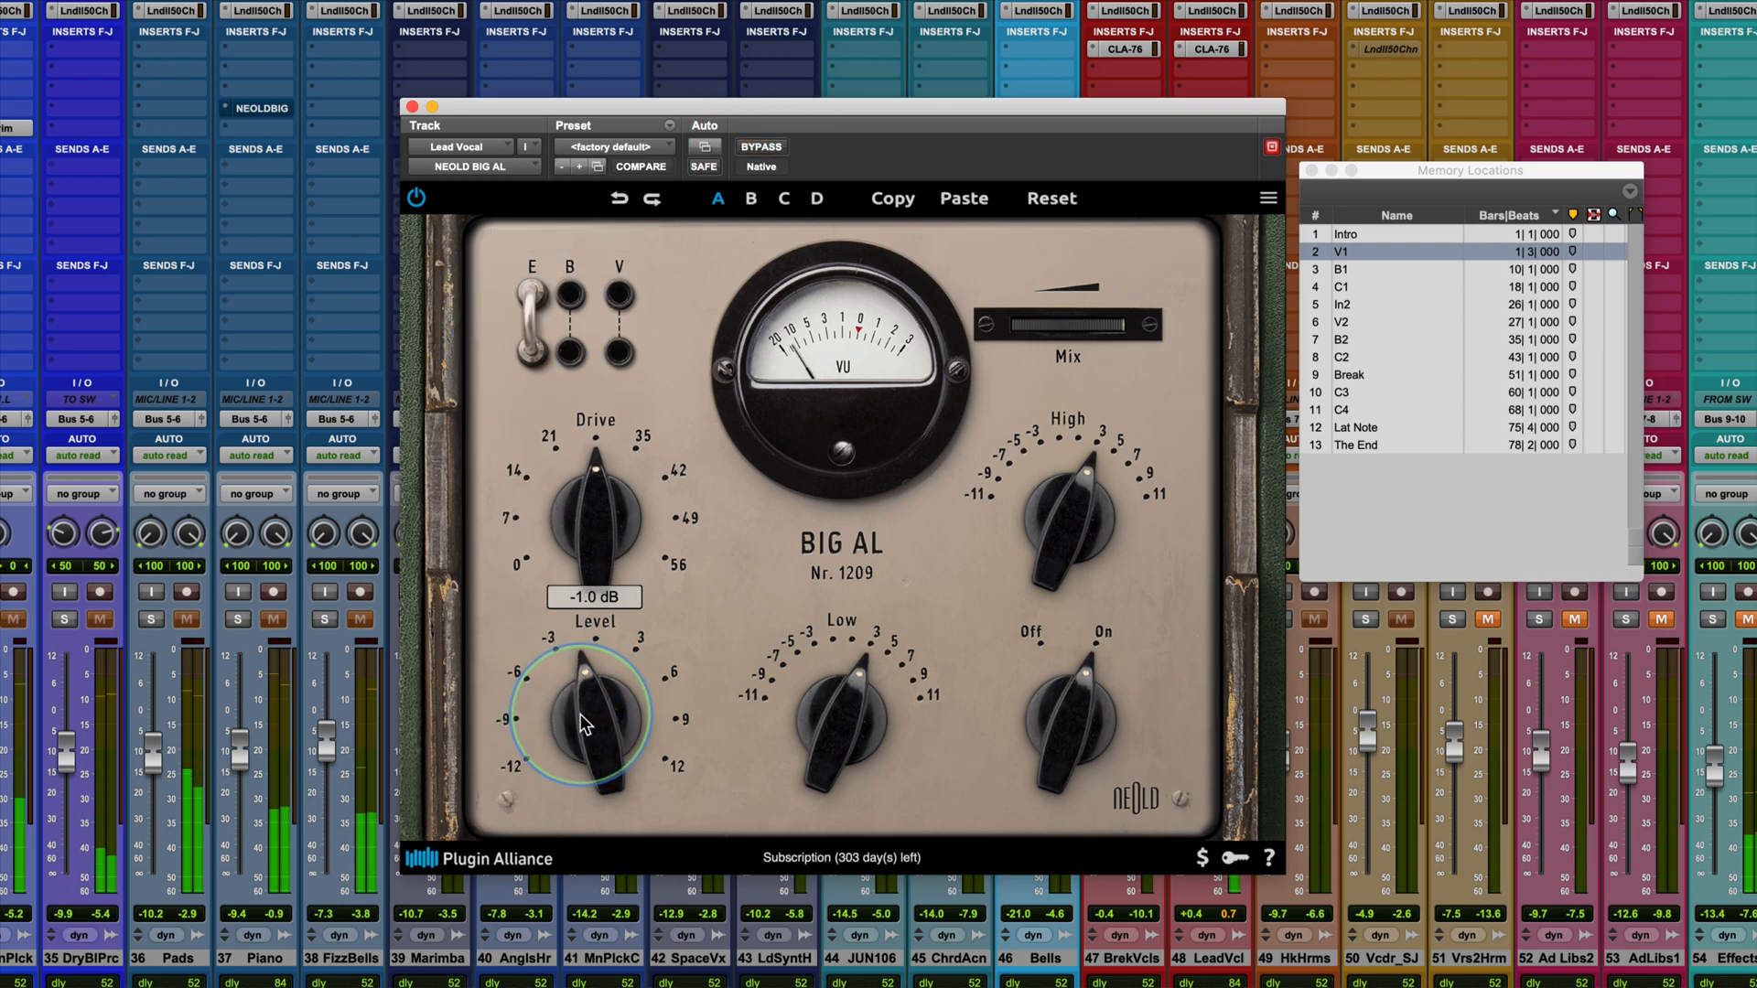
click(763, 150)
click(762, 150)
drag(593, 717, 596, 720)
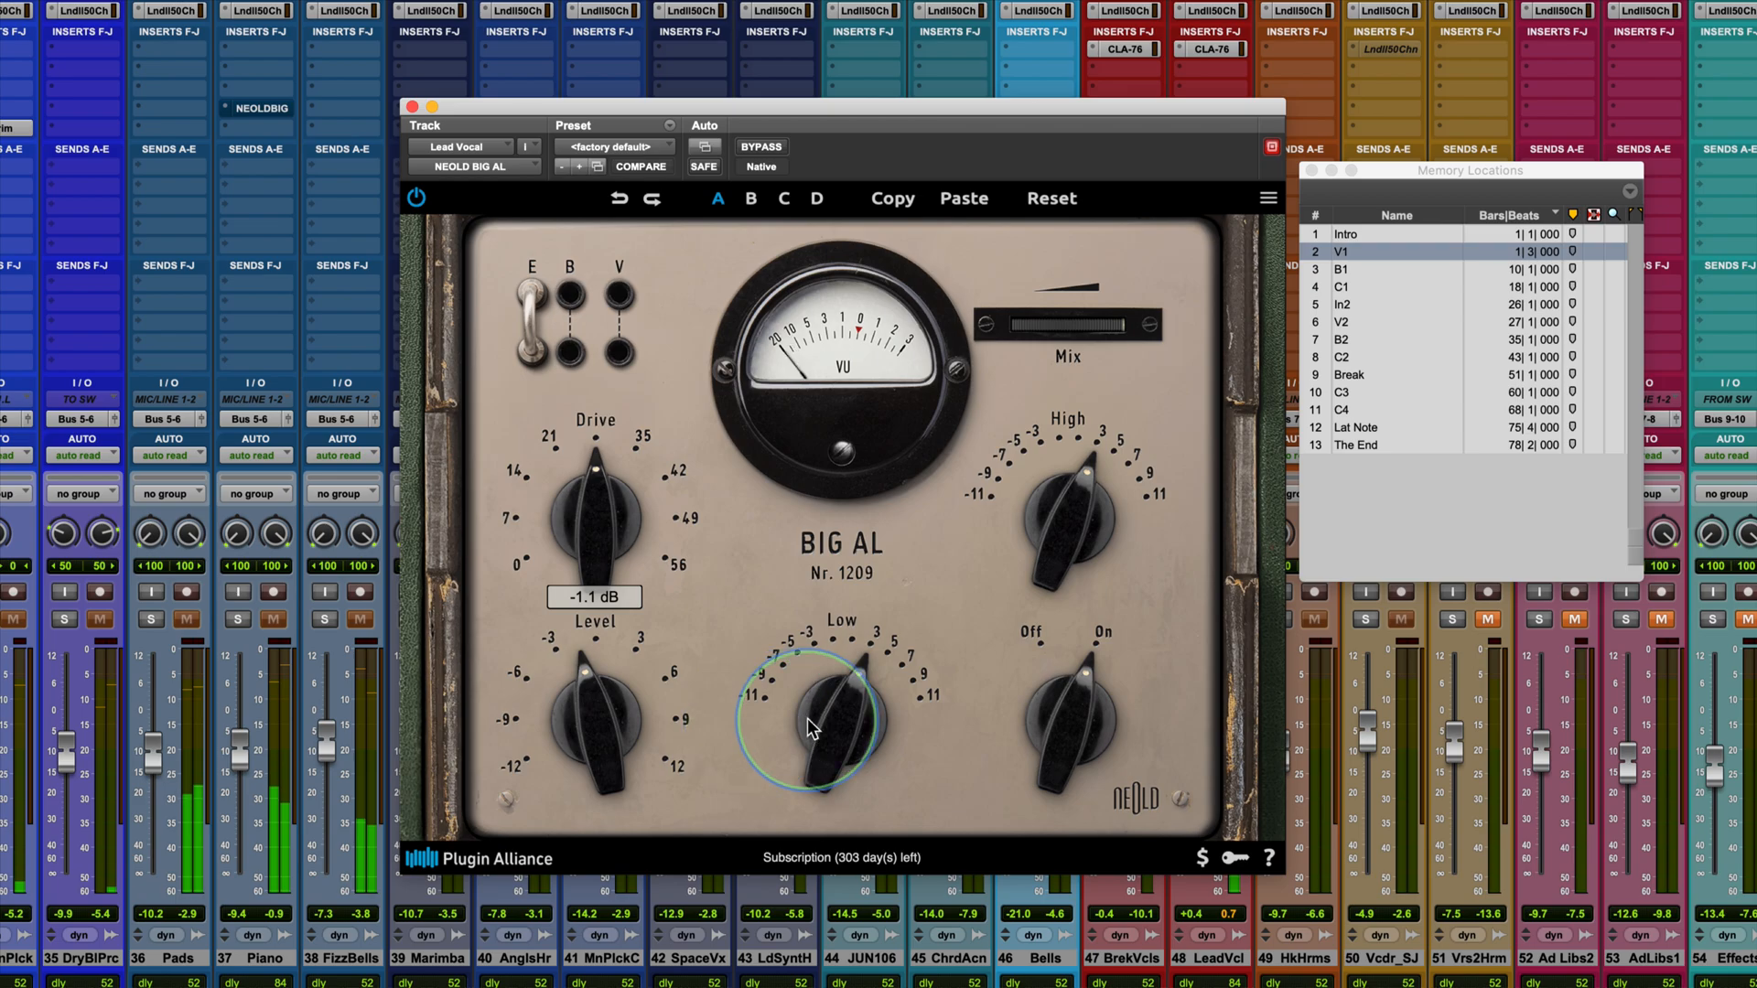
click(752, 149)
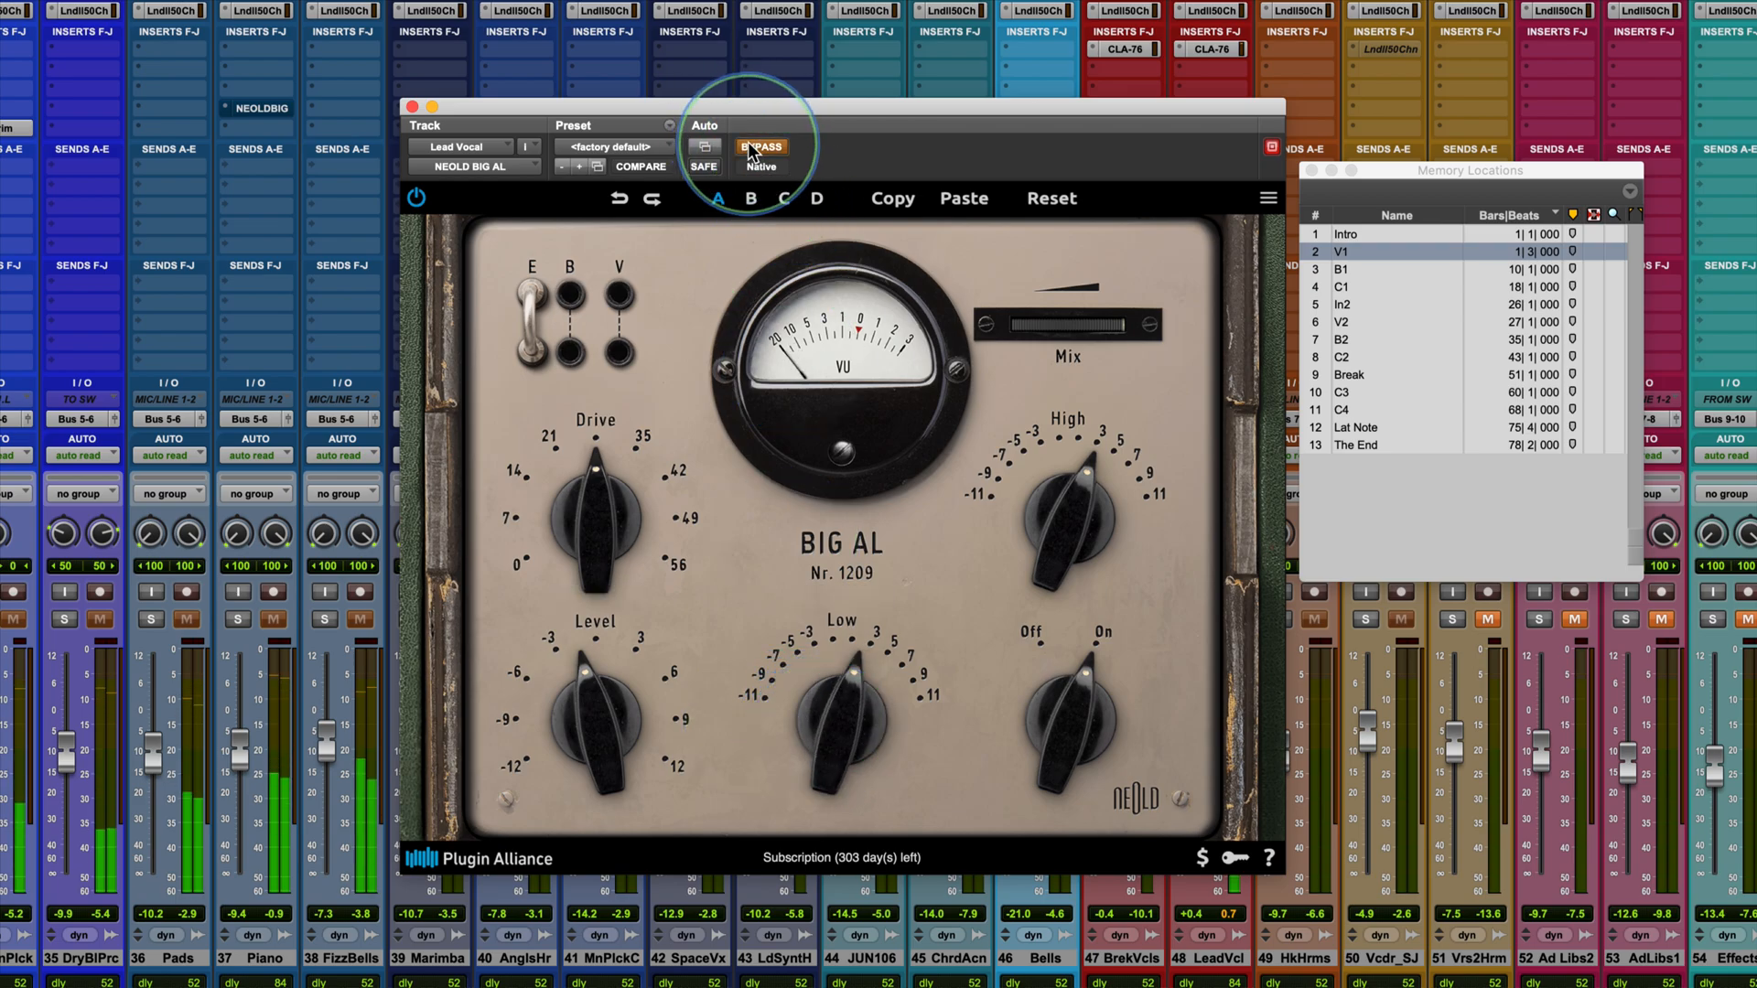
click(752, 150)
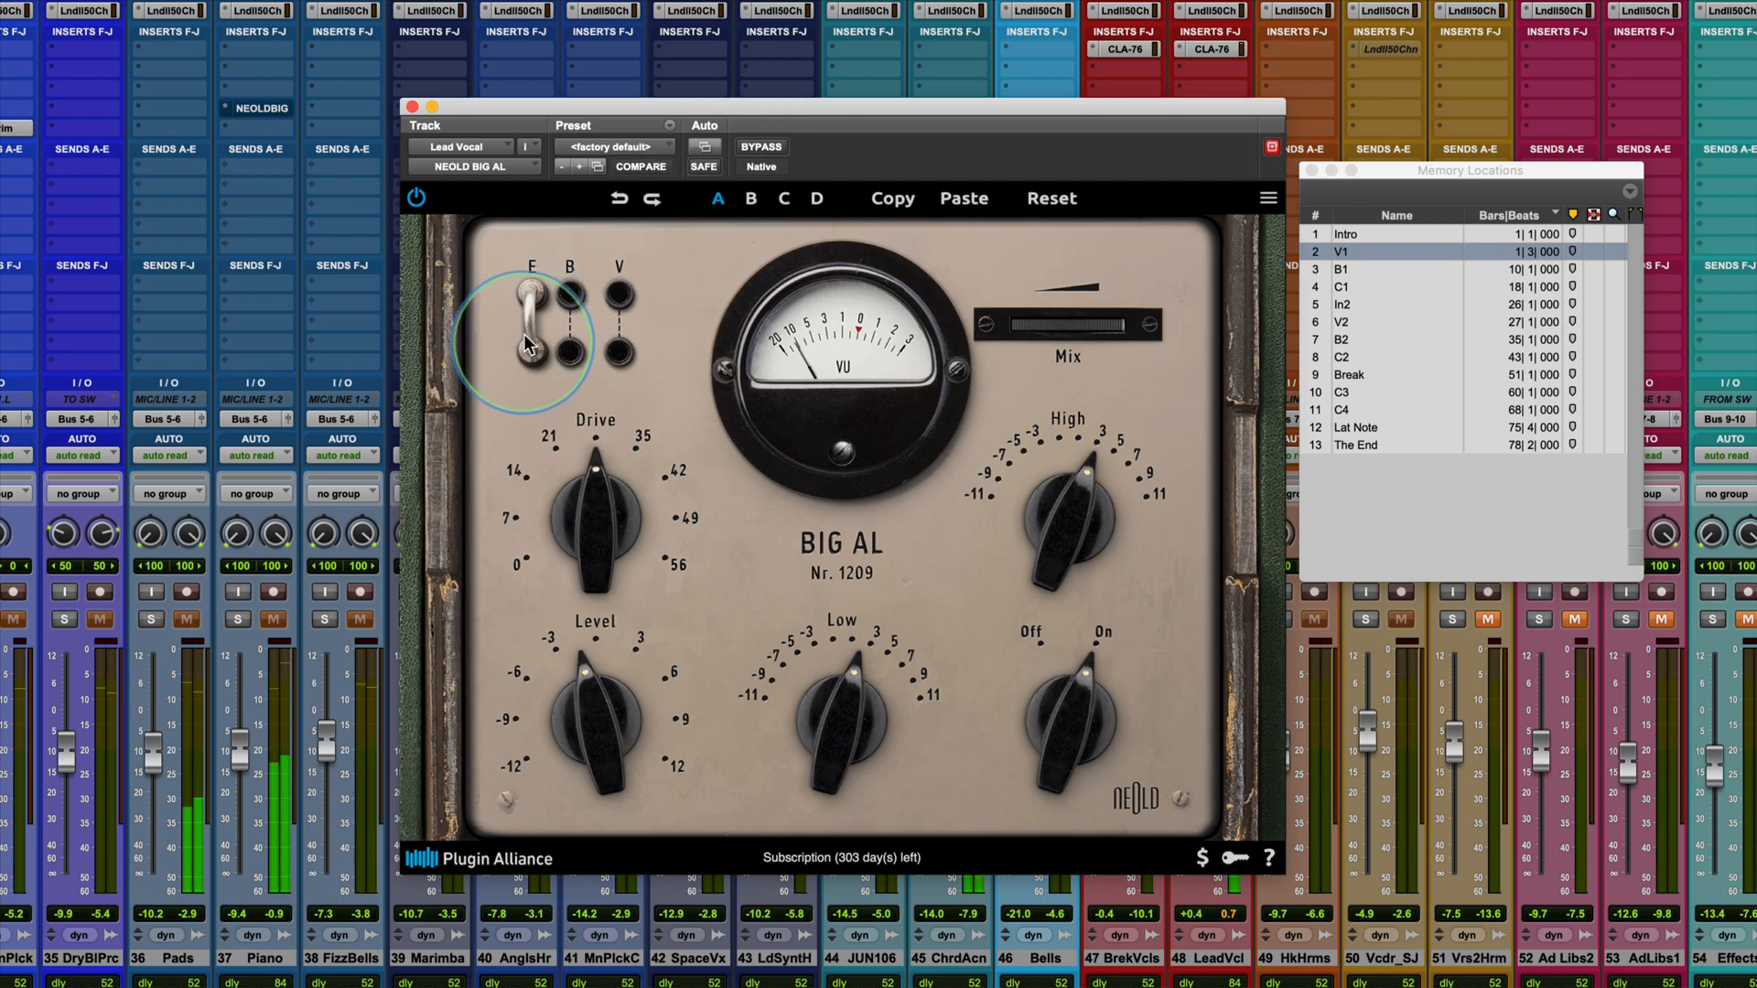
Toggle Emphasis off and on to hear its effect on the lead vocal, leaving it on.
key(space)
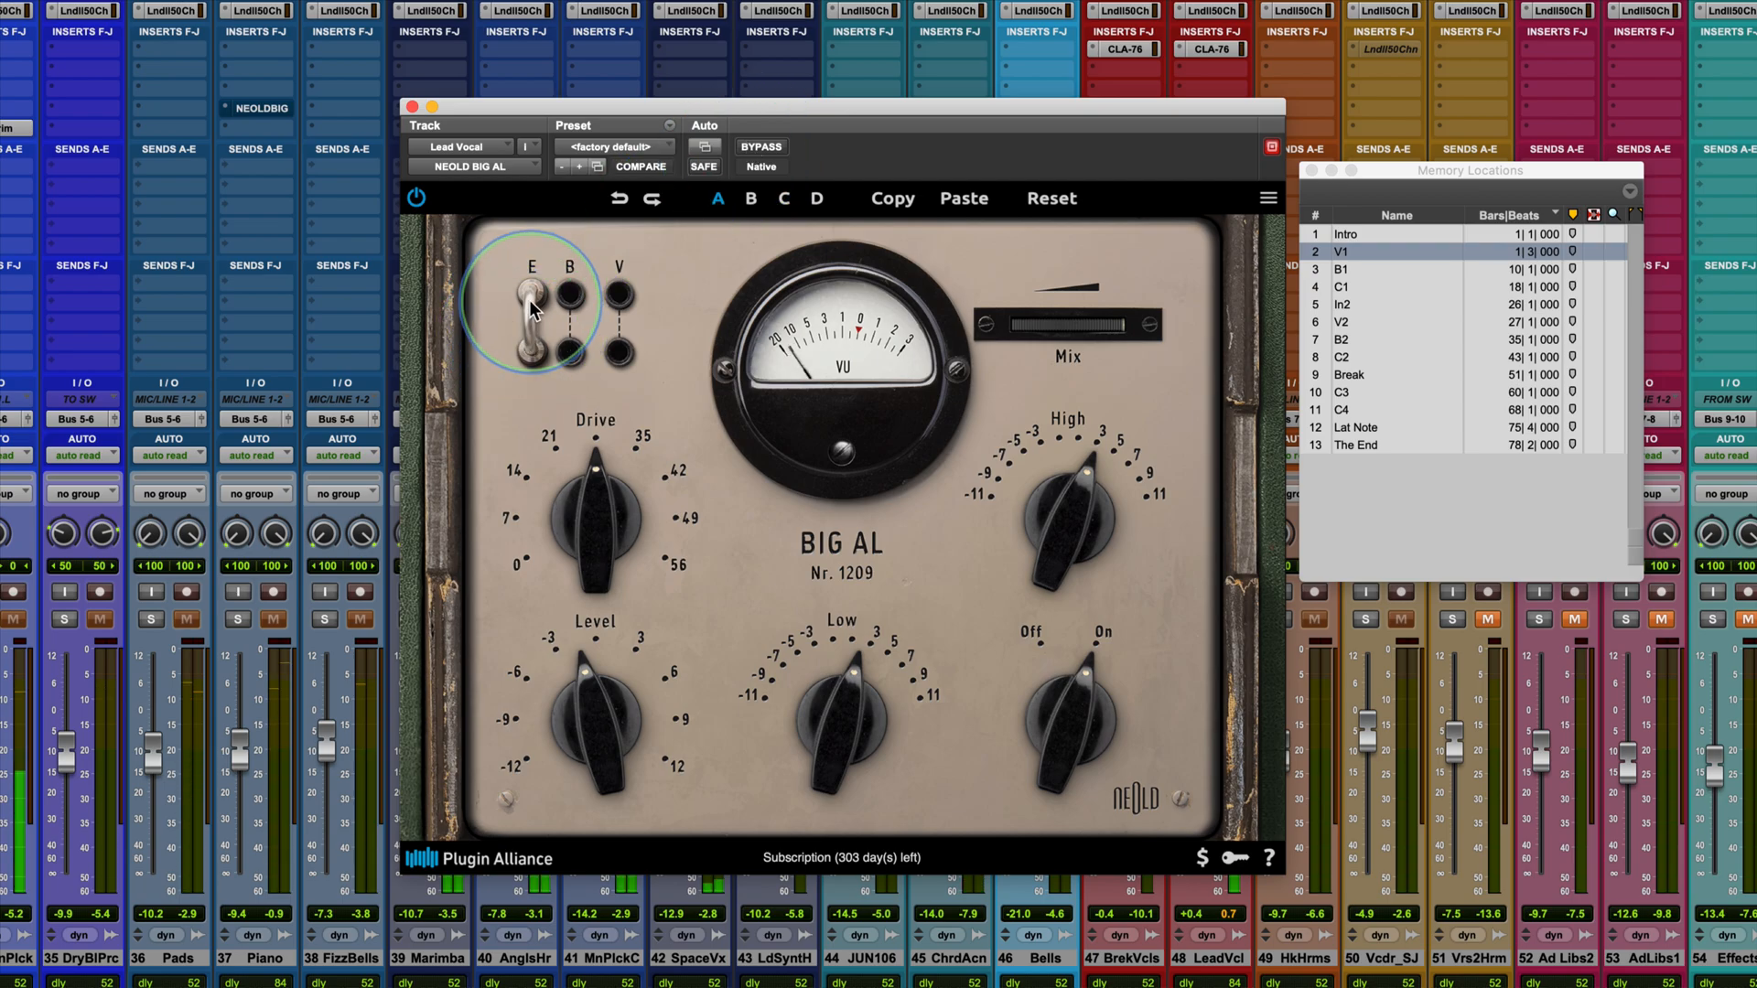
click(532, 304)
click(532, 304)
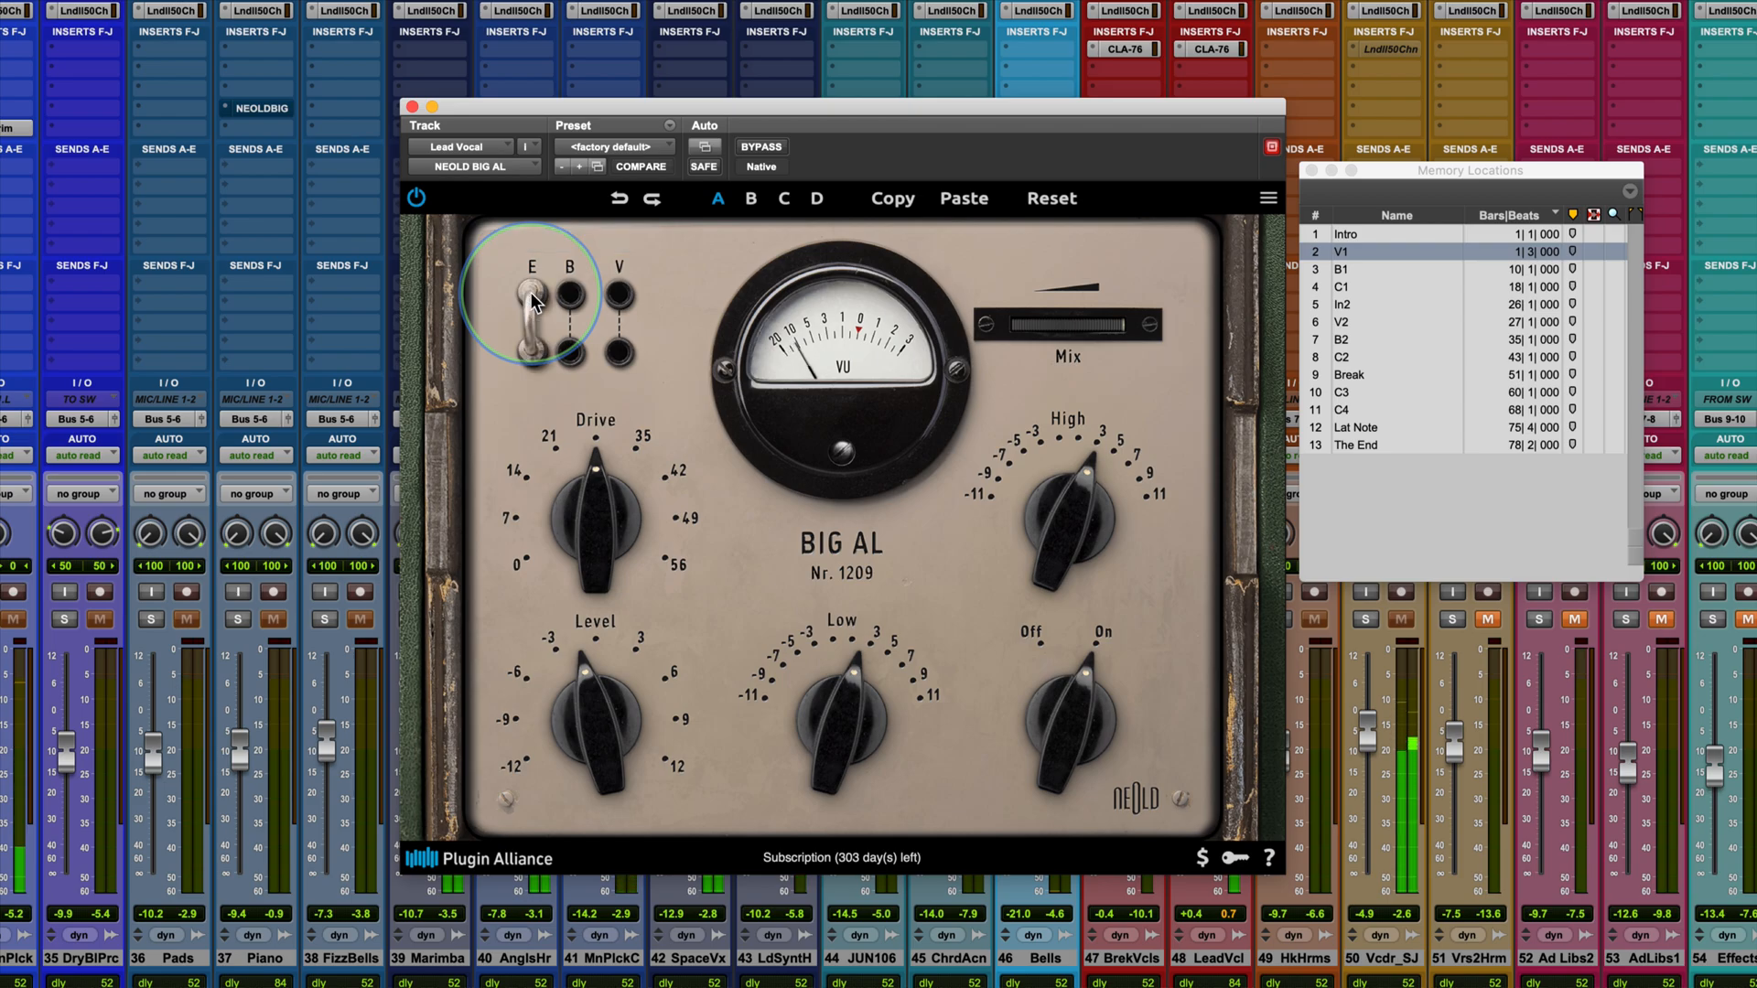
Switch on the Big Al's V option and toggle it to compare, leaving it engaged.
click(624, 299)
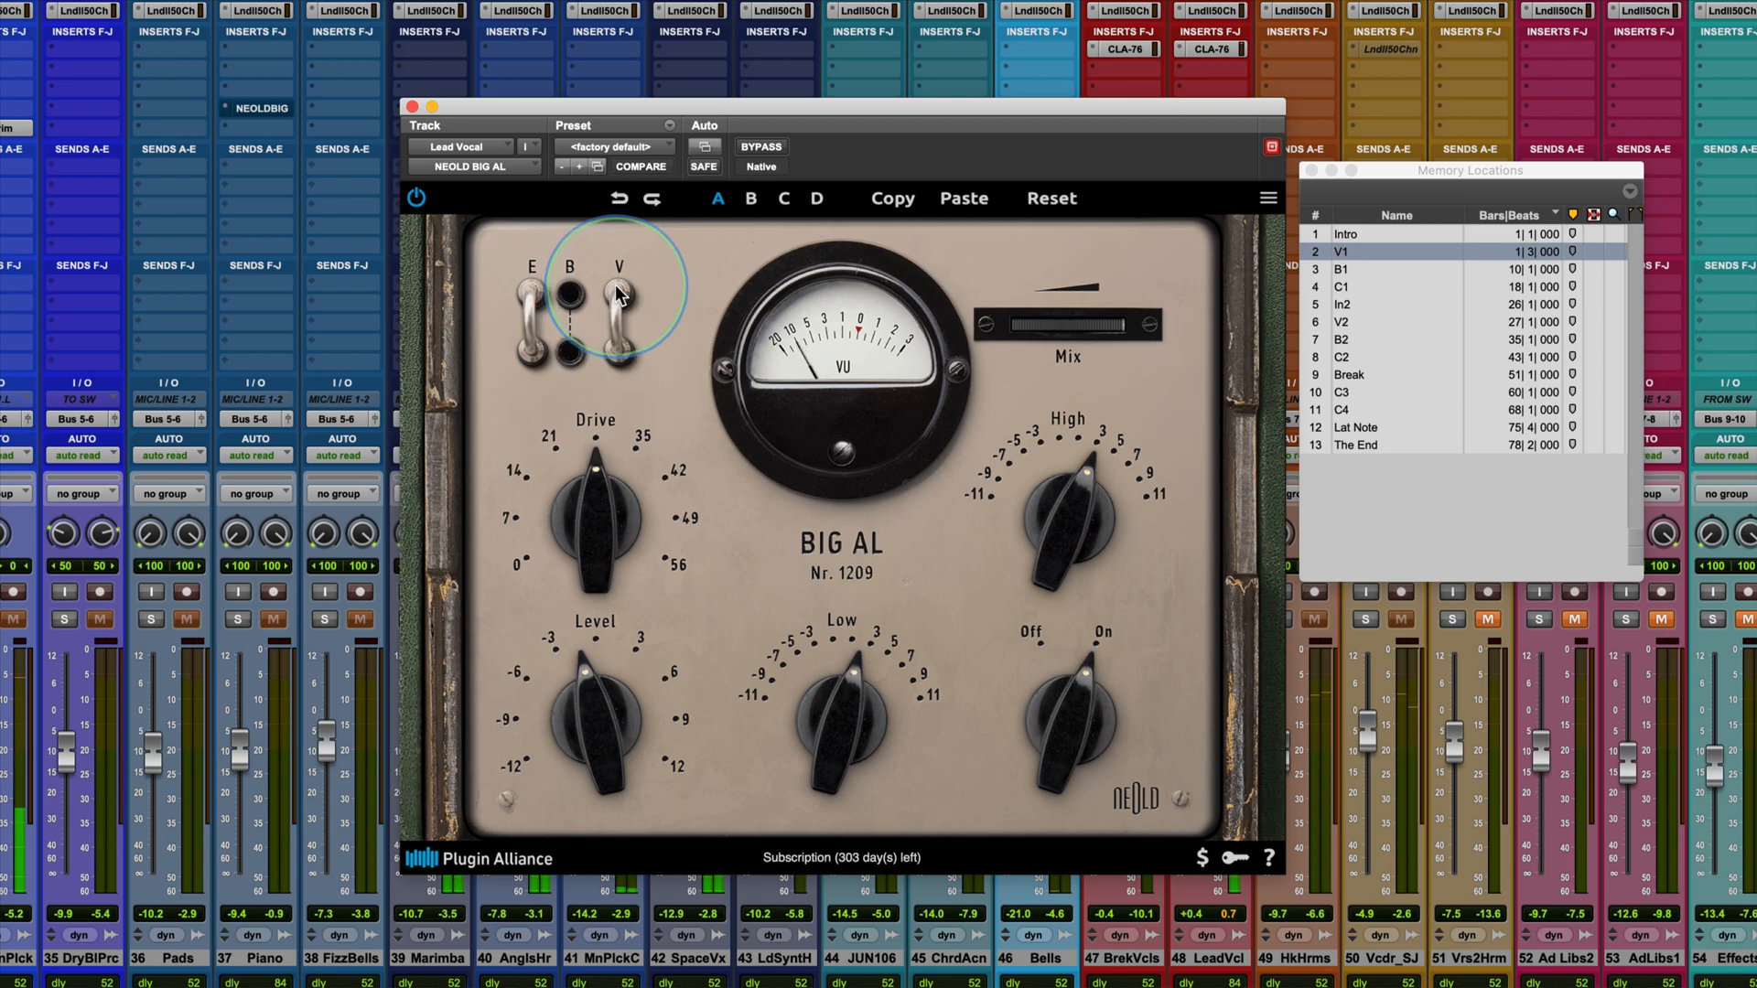
click(619, 294)
click(619, 294)
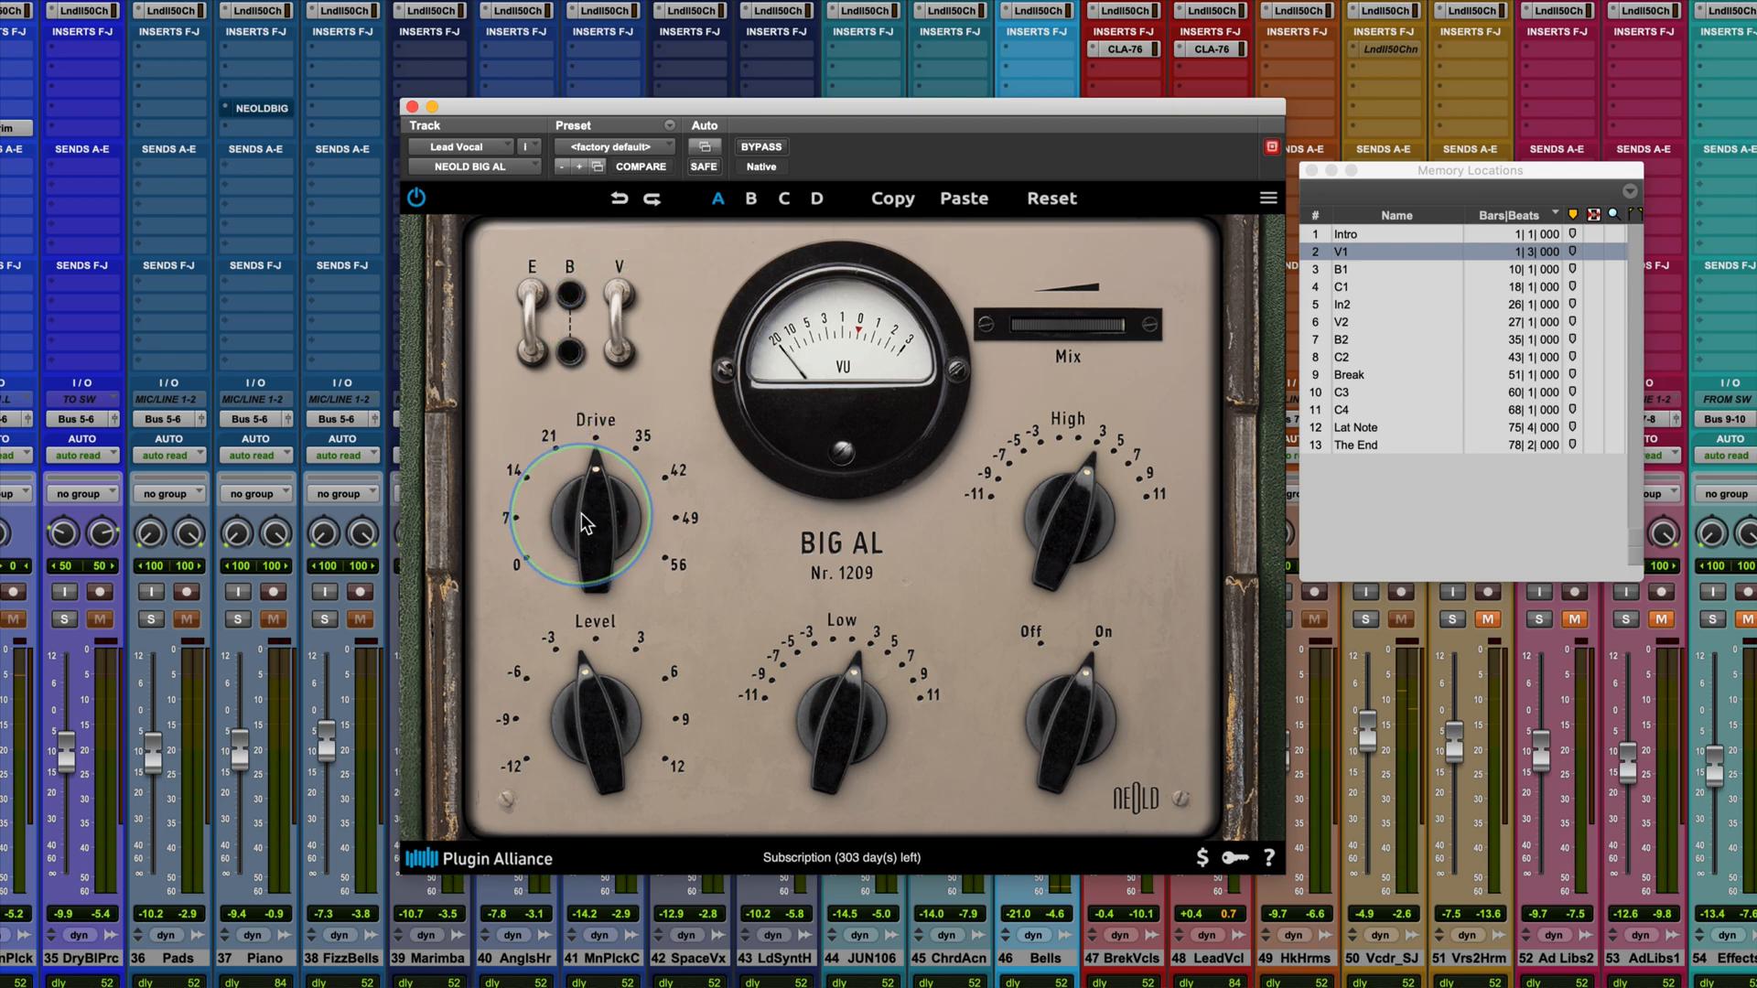
Lower Drive to 14.7 dB and reduce Level slightly, comparing the Big Al against bypass.
mouse_move(581, 521)
drag(580, 522, 580, 593)
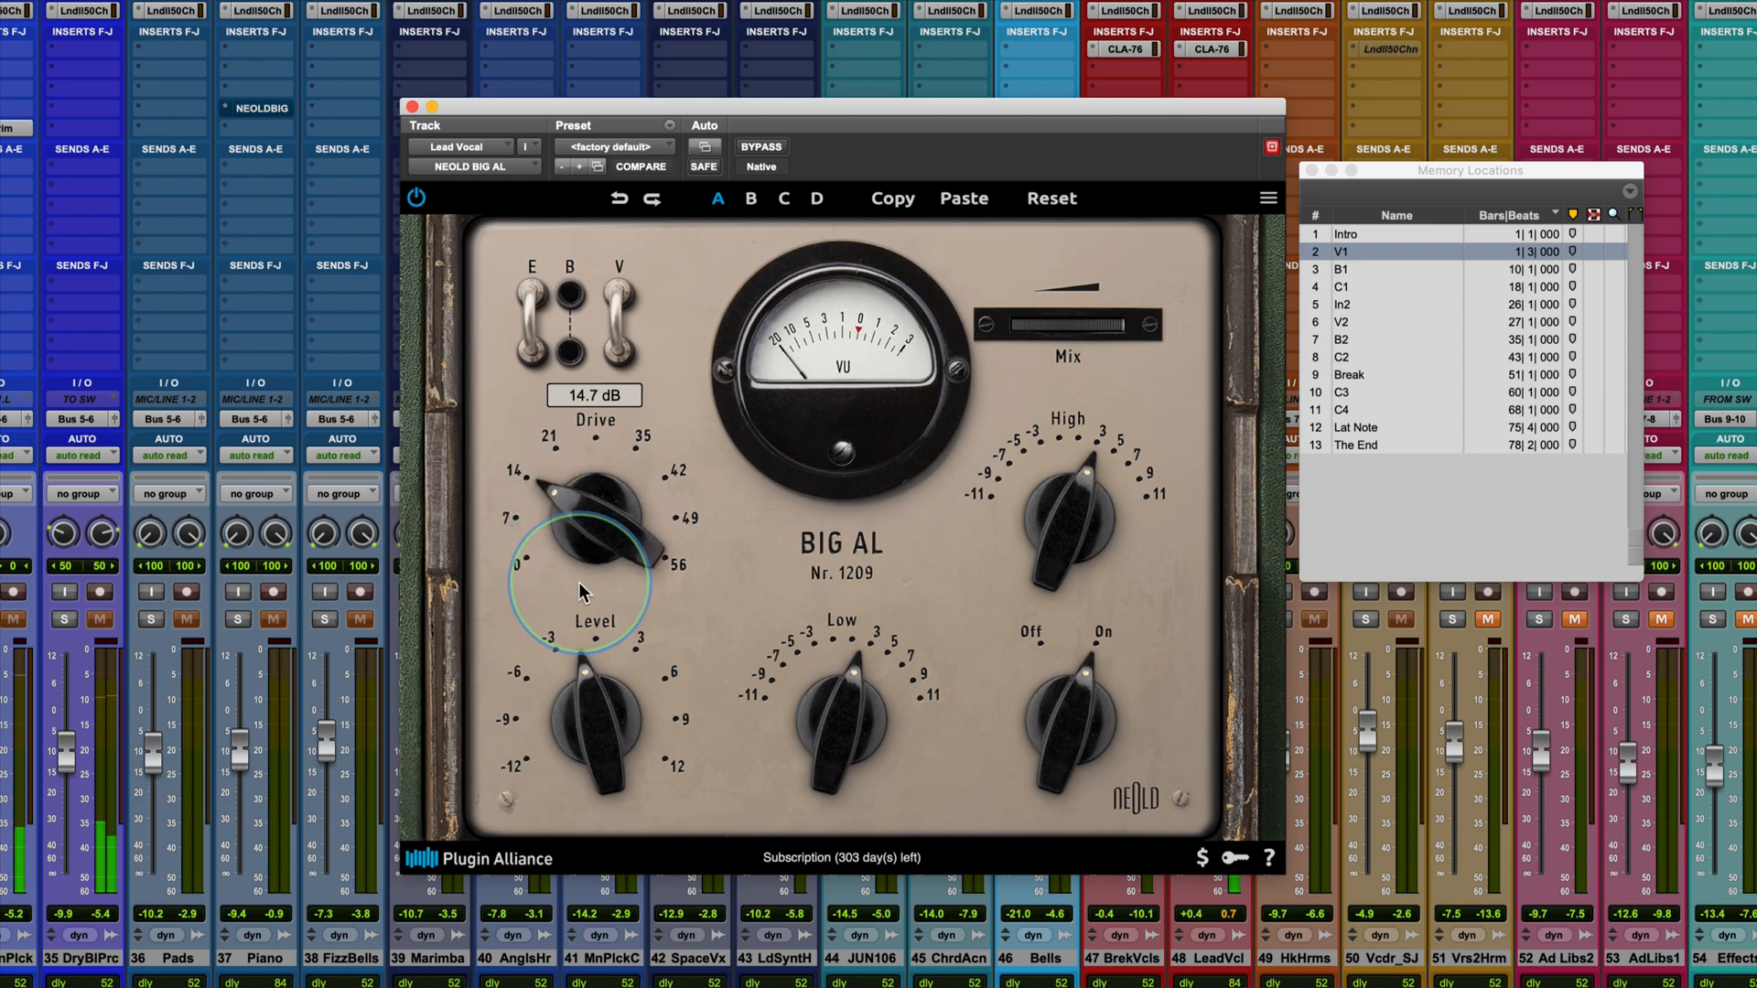
click(762, 148)
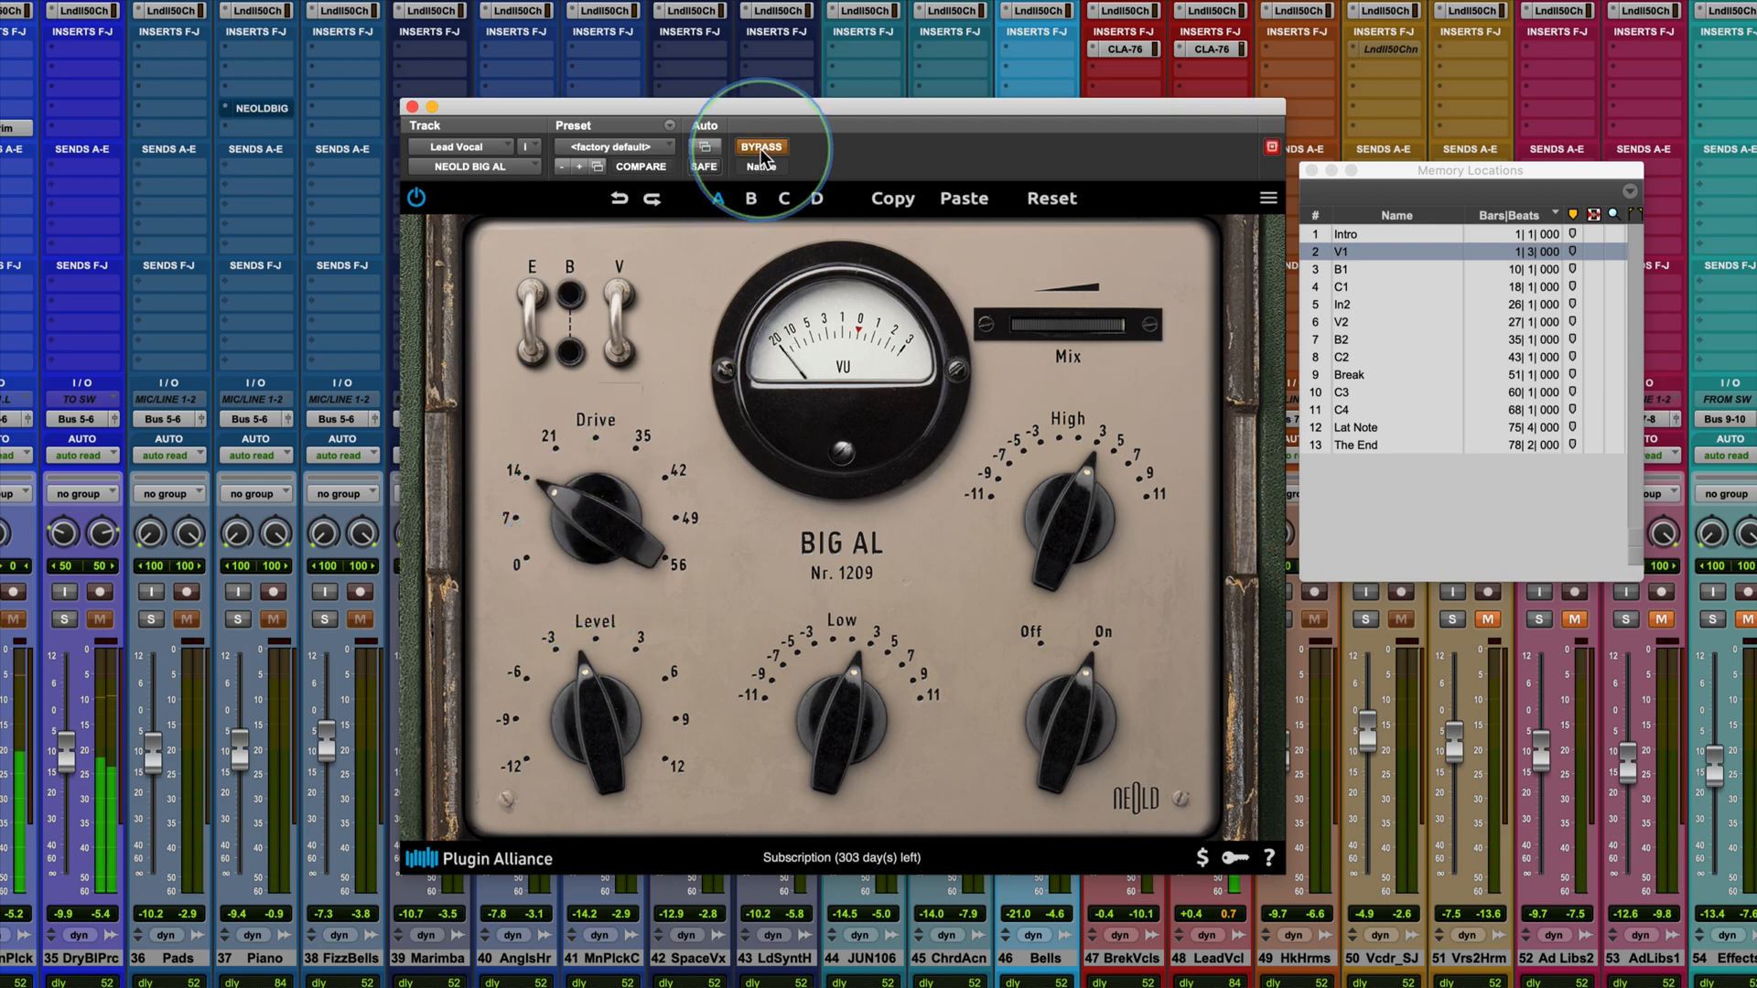
click(761, 147)
drag(611, 712, 609, 726)
click(761, 149)
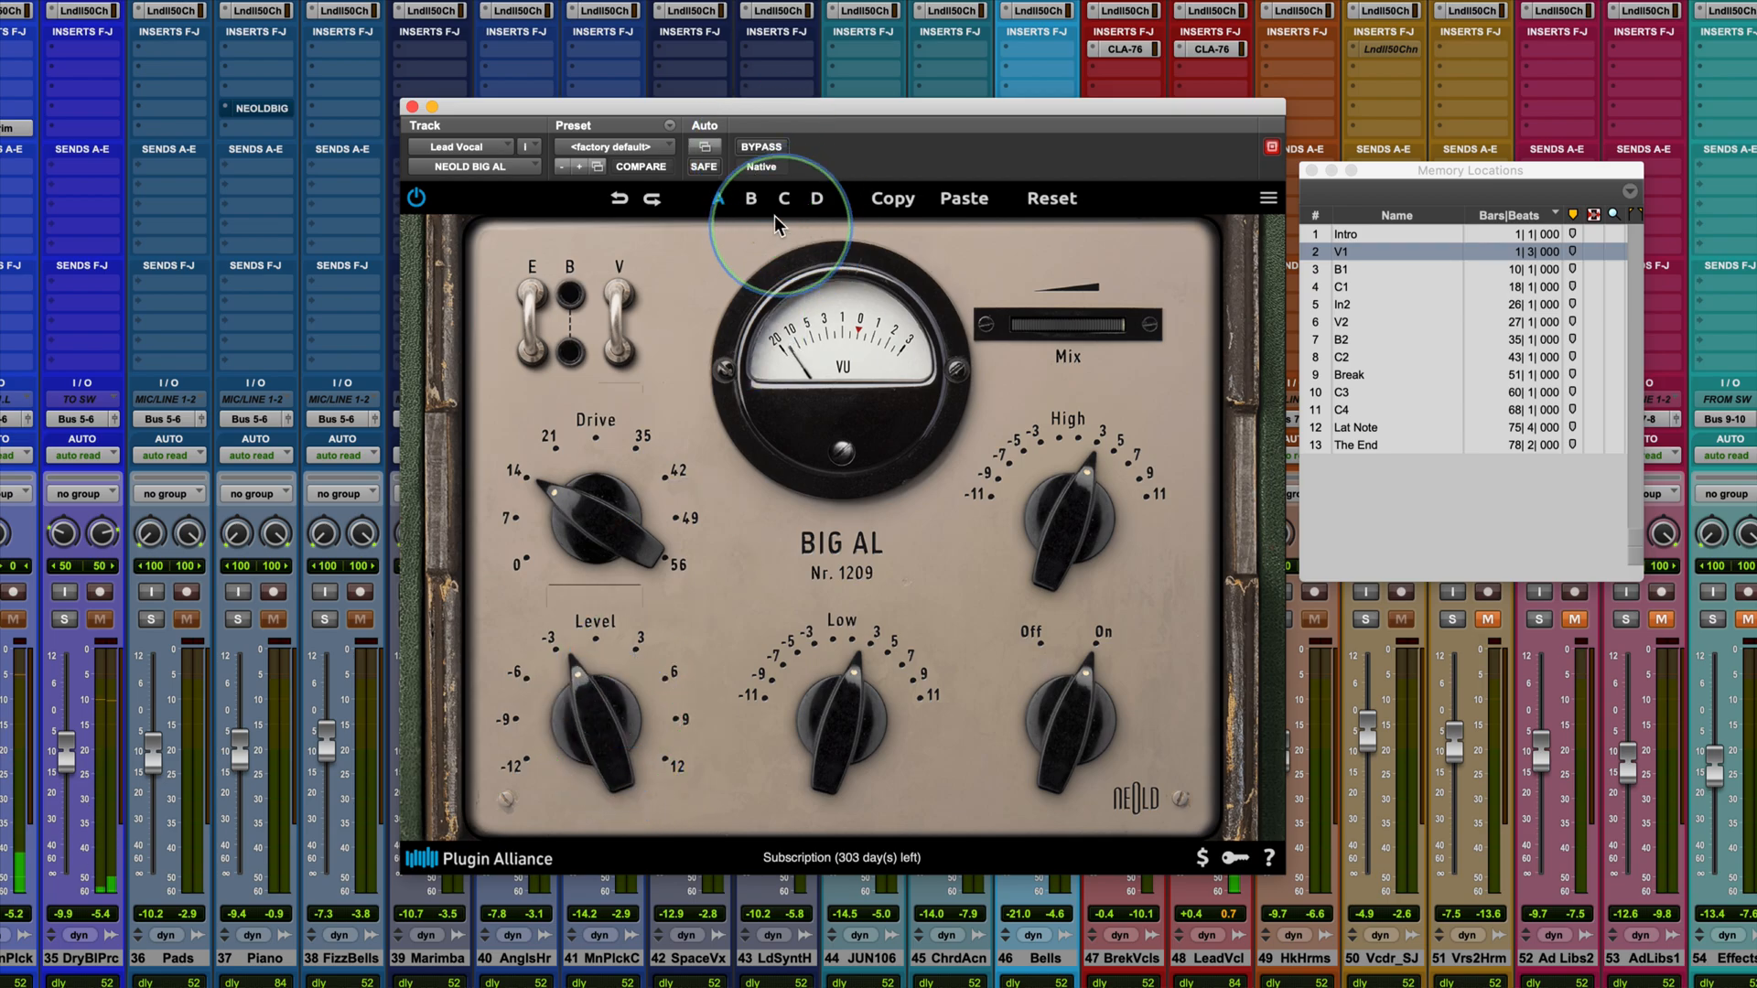
click(762, 147)
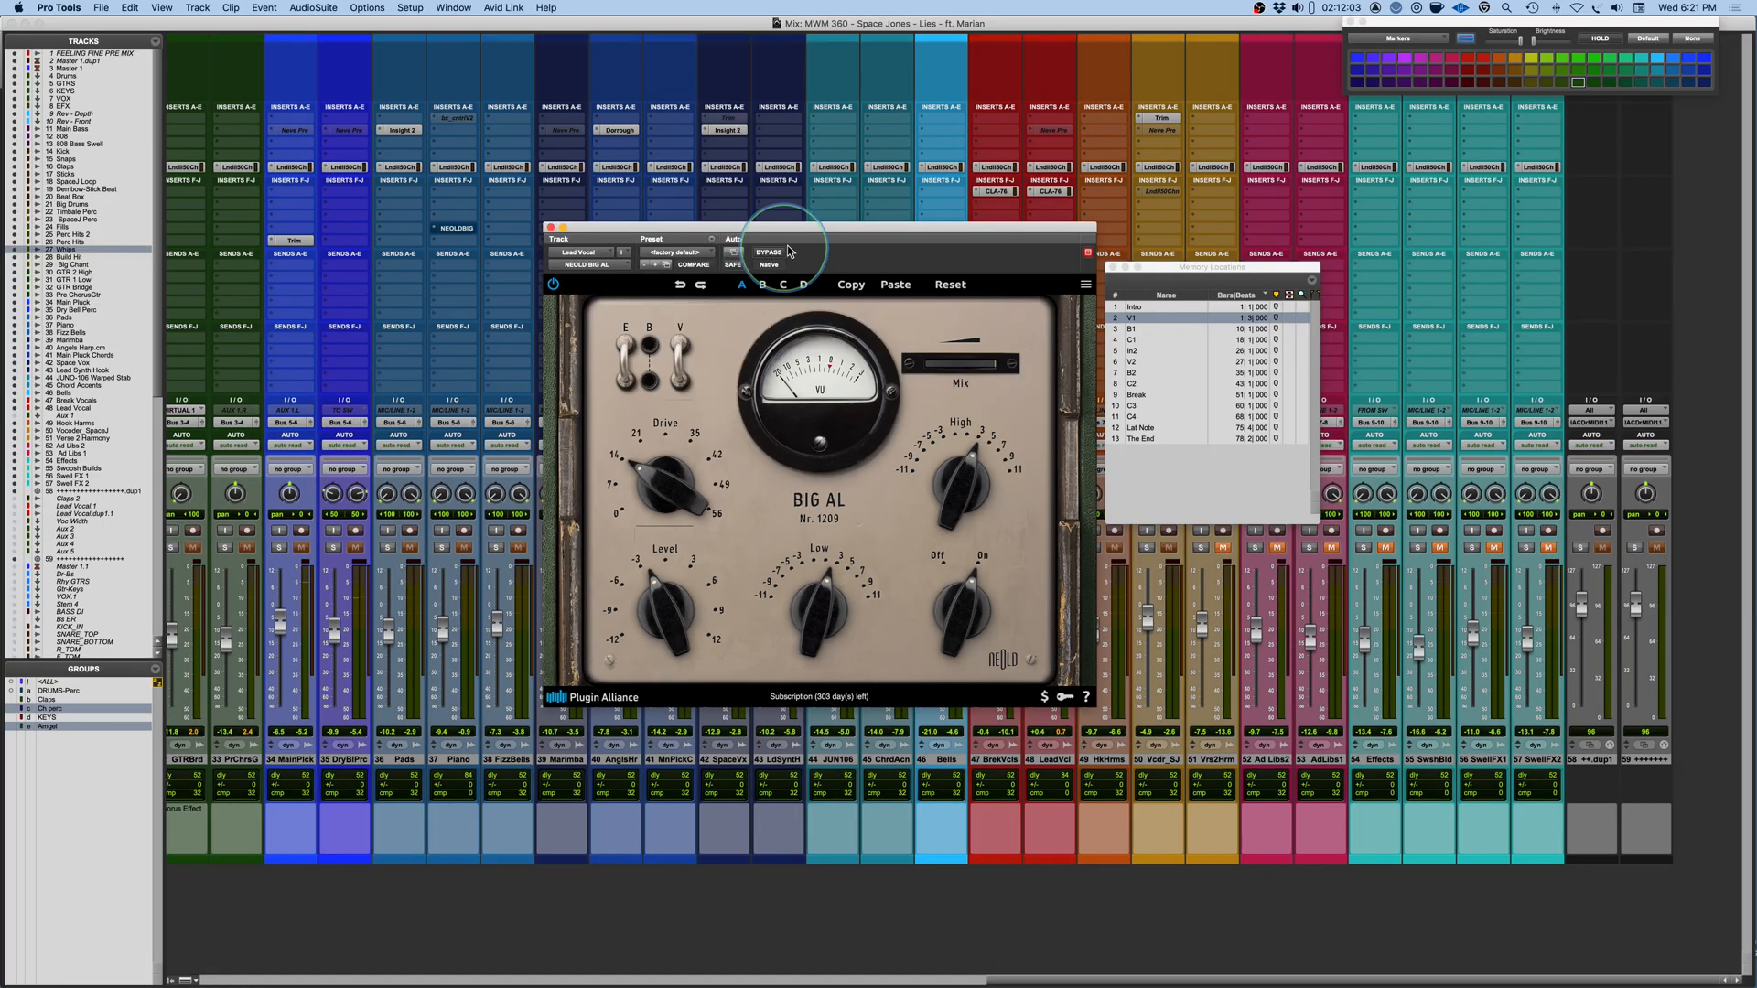
Move the plug-in window clear of the lead vocal's inserts and toggle the Big Al's bypass from its insert slot.
drag(904, 227, 731, 203)
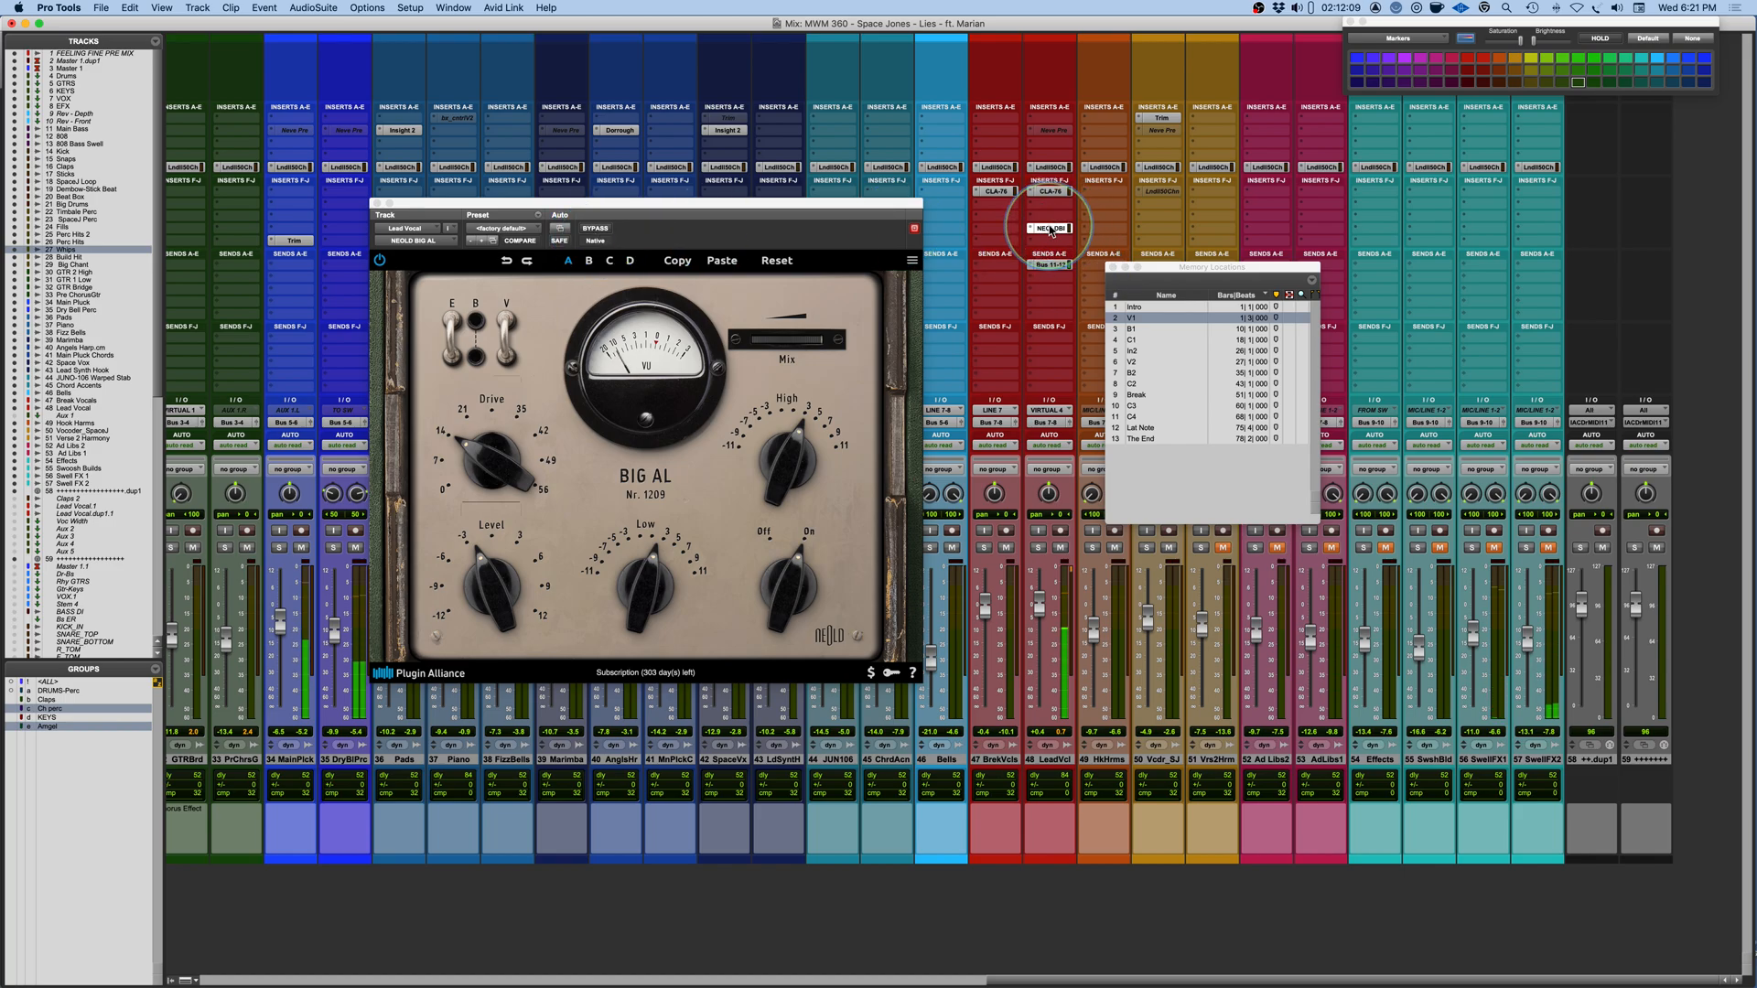
super+click(1051, 230)
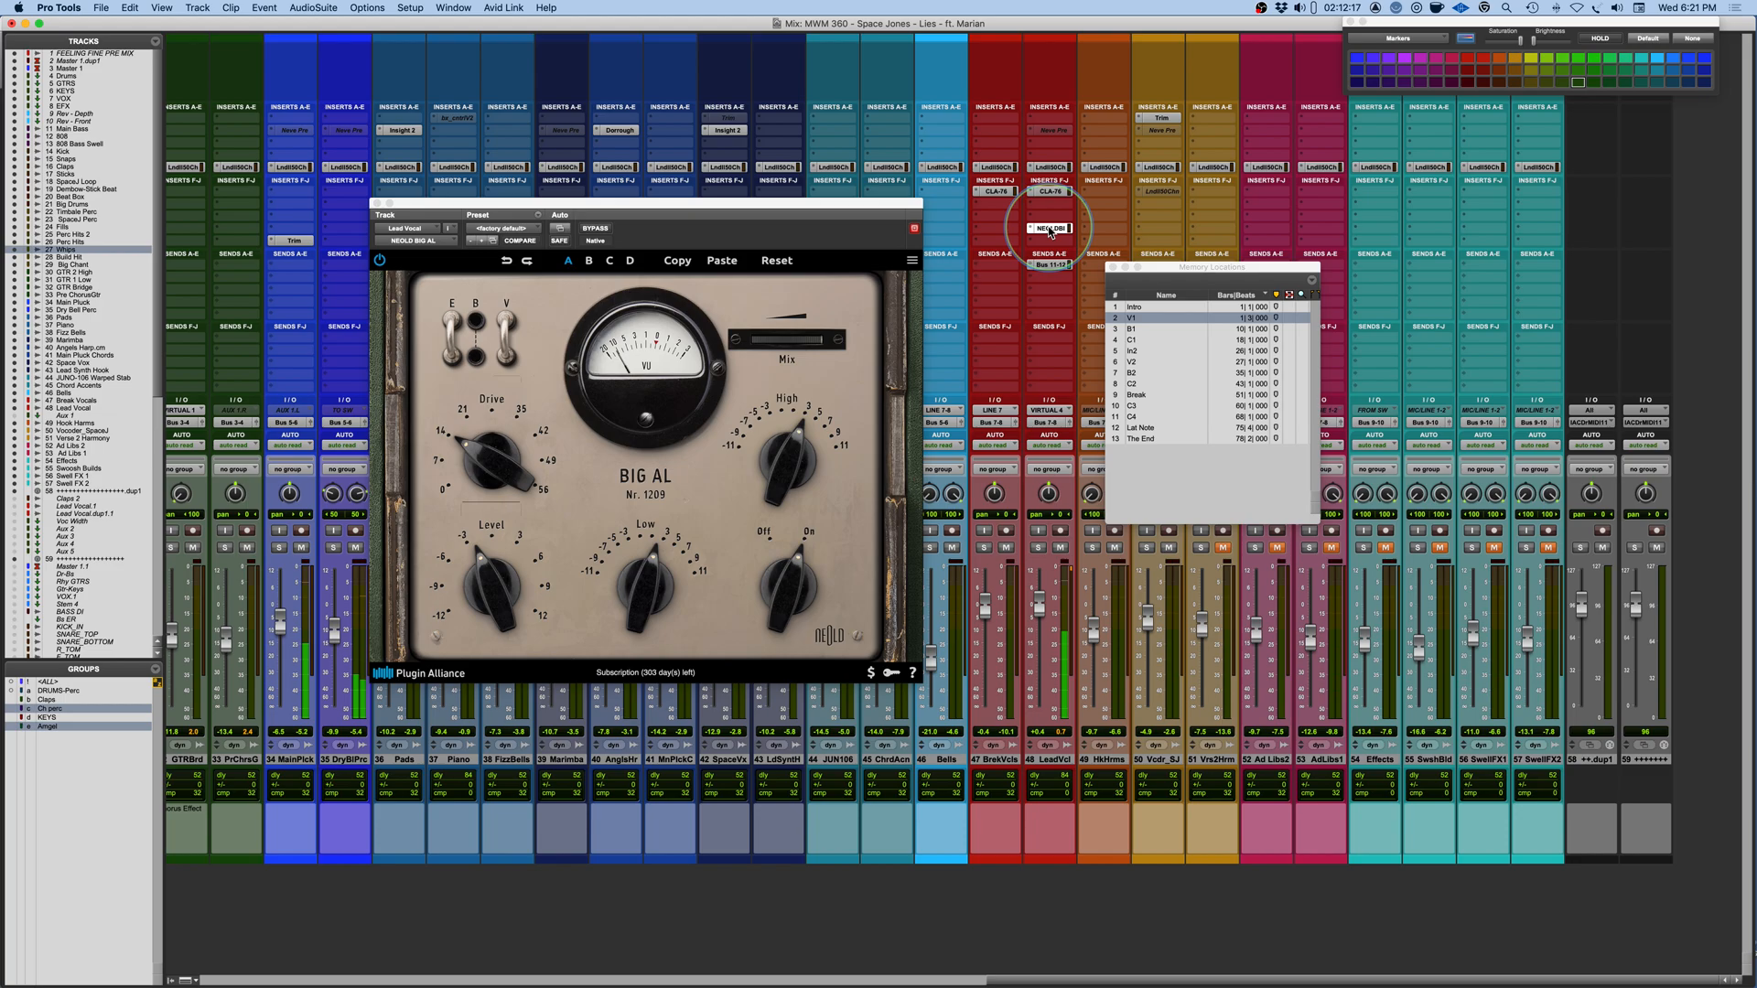
click(791, 486)
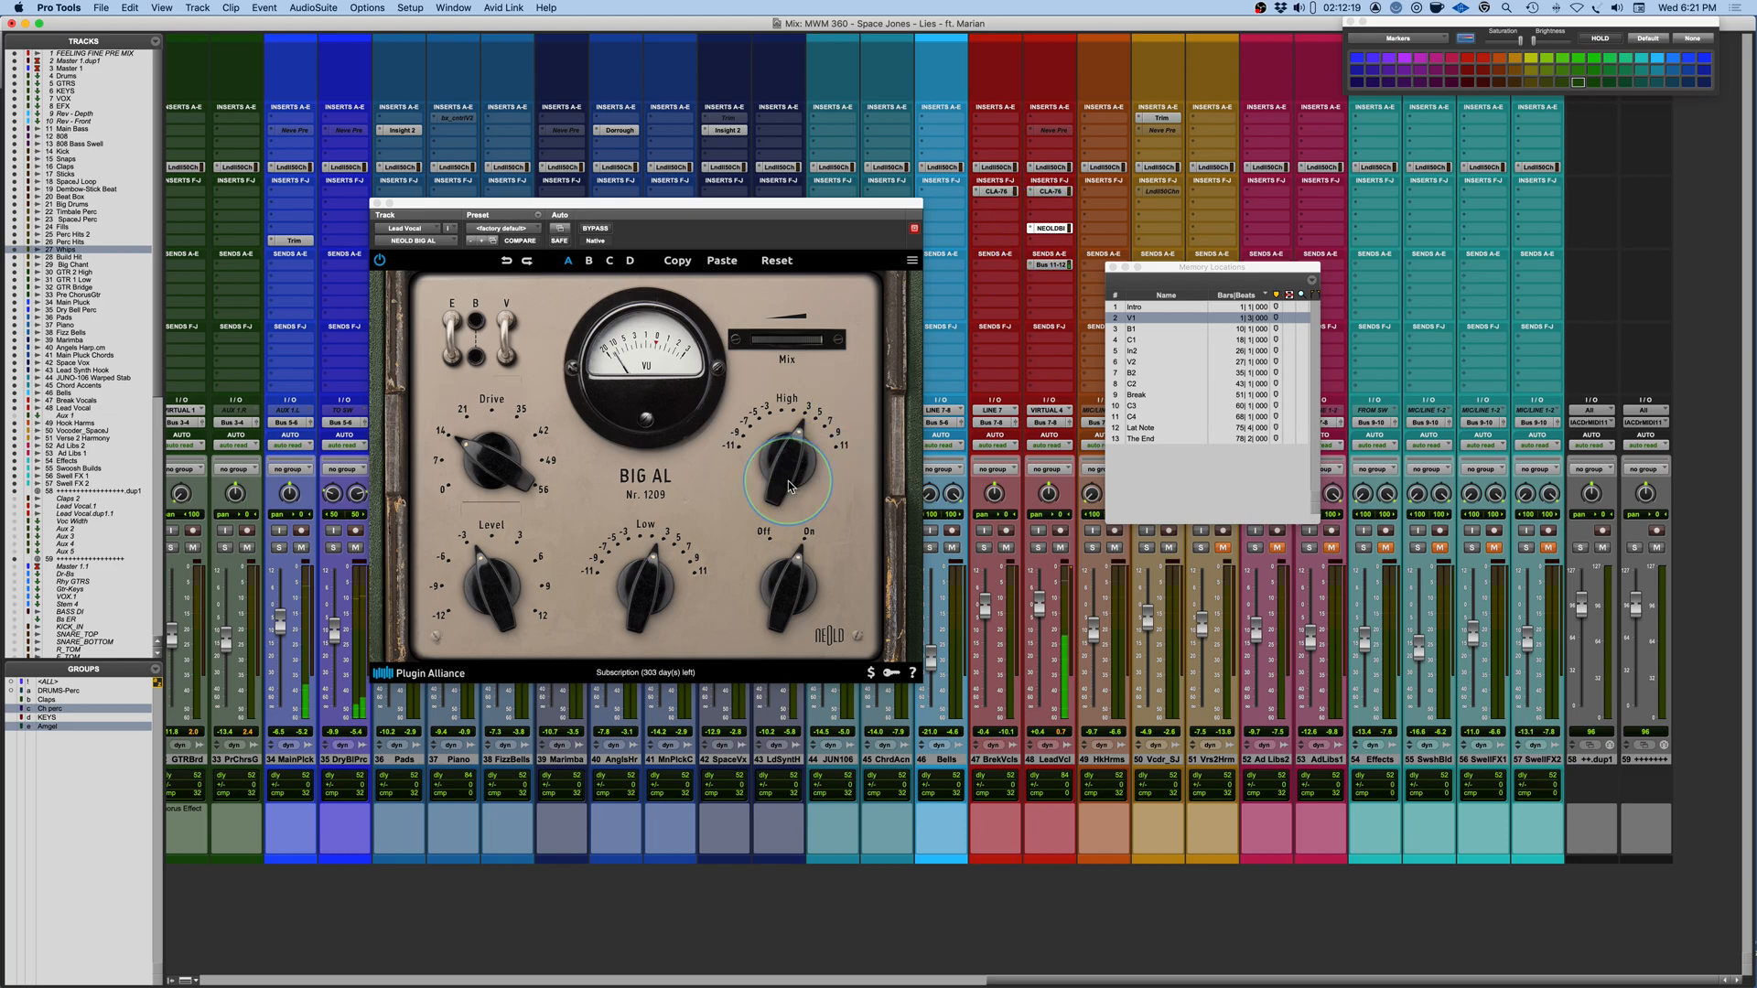
click(1057, 230)
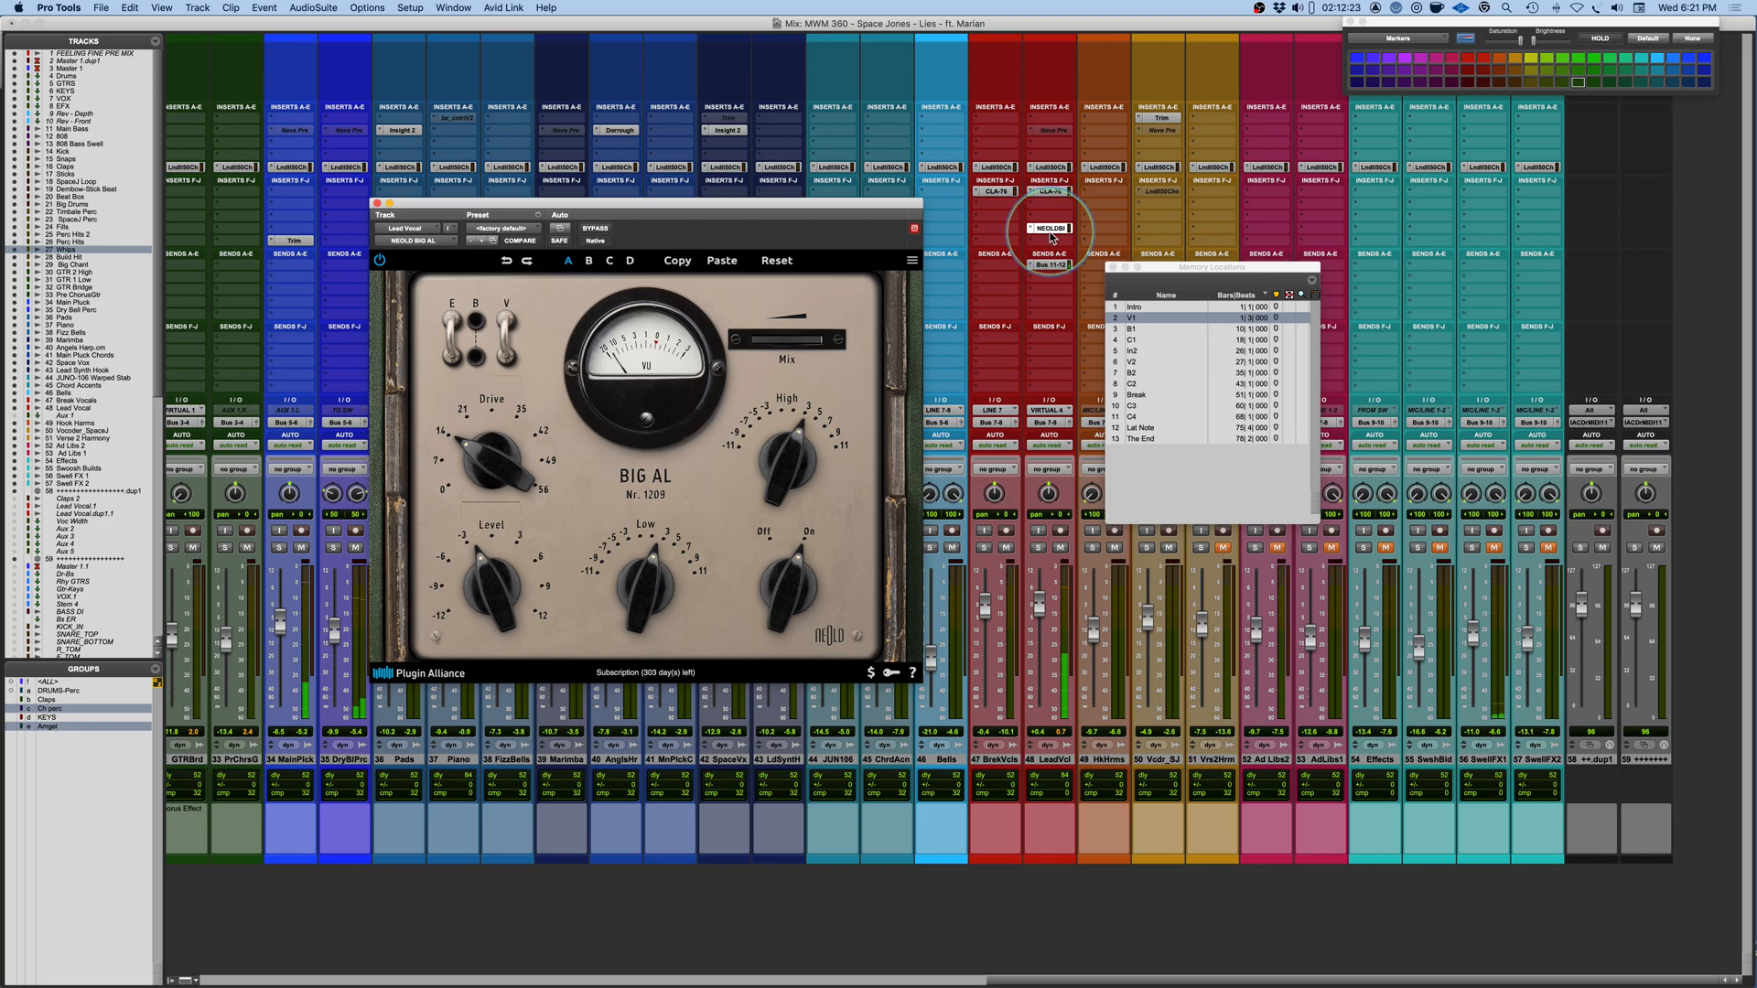
Lower the Big Al's High band to 2.6 dB and on to about 1 dB, checking against bypass and leaving the plug-in active.
drag(782, 479, 781, 492)
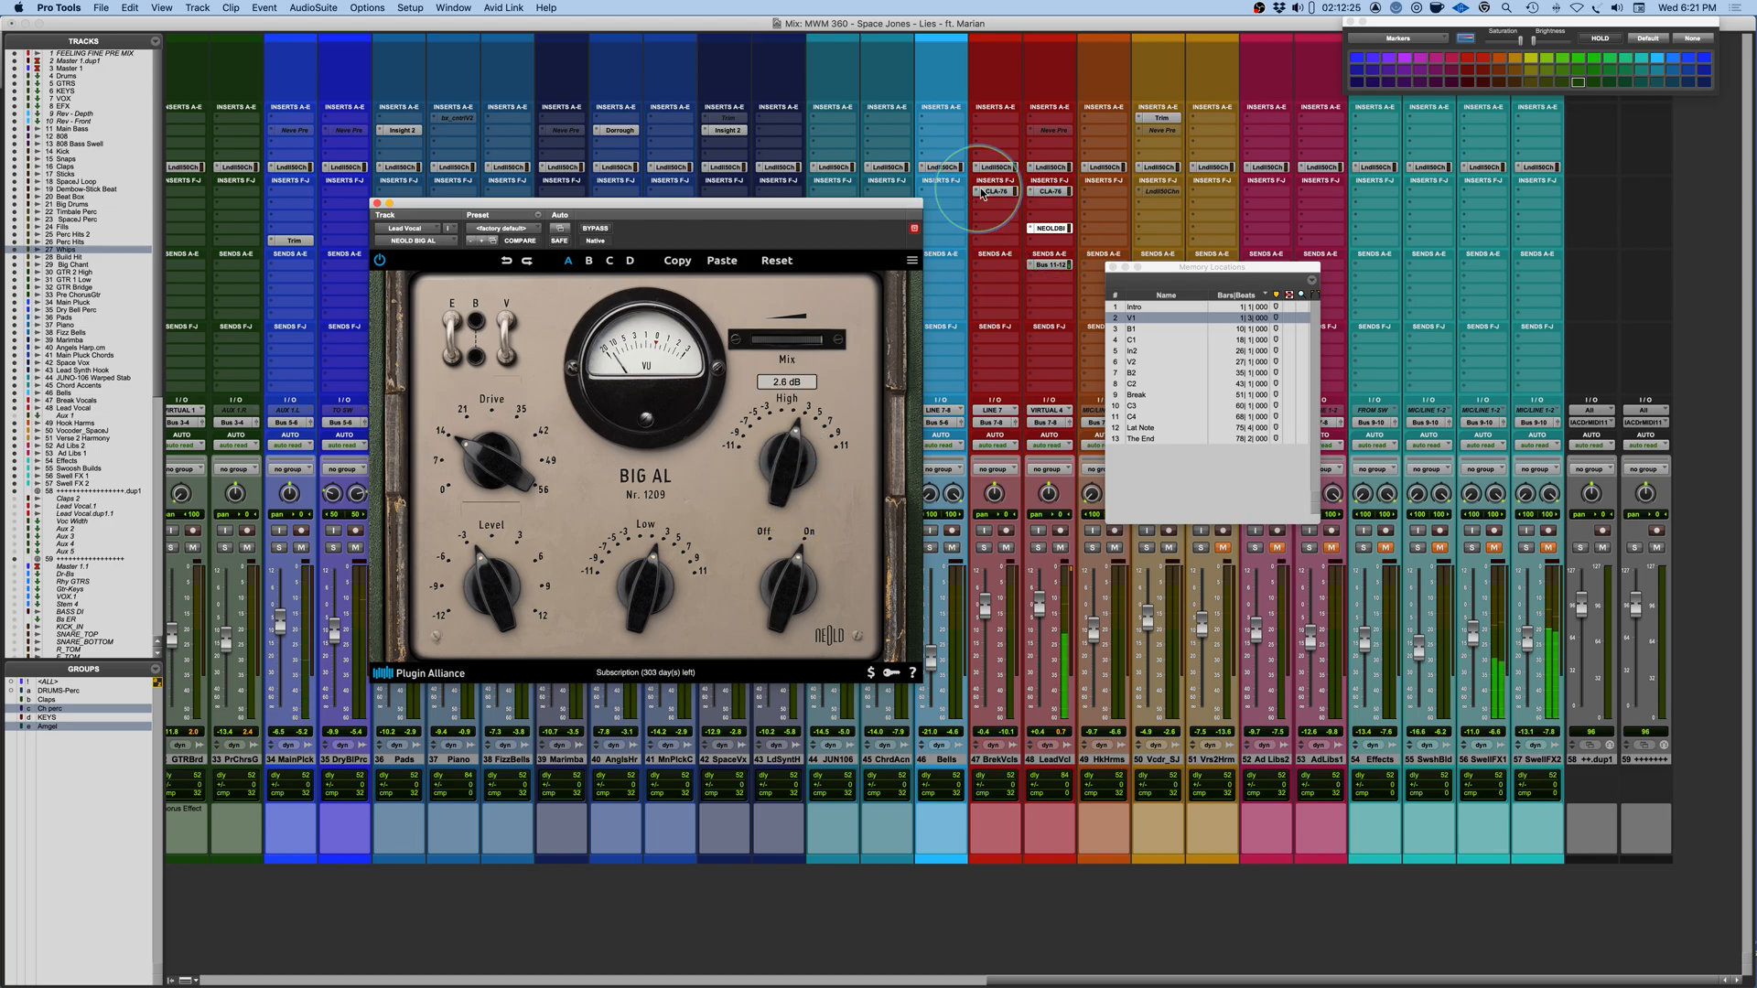
click(1049, 229)
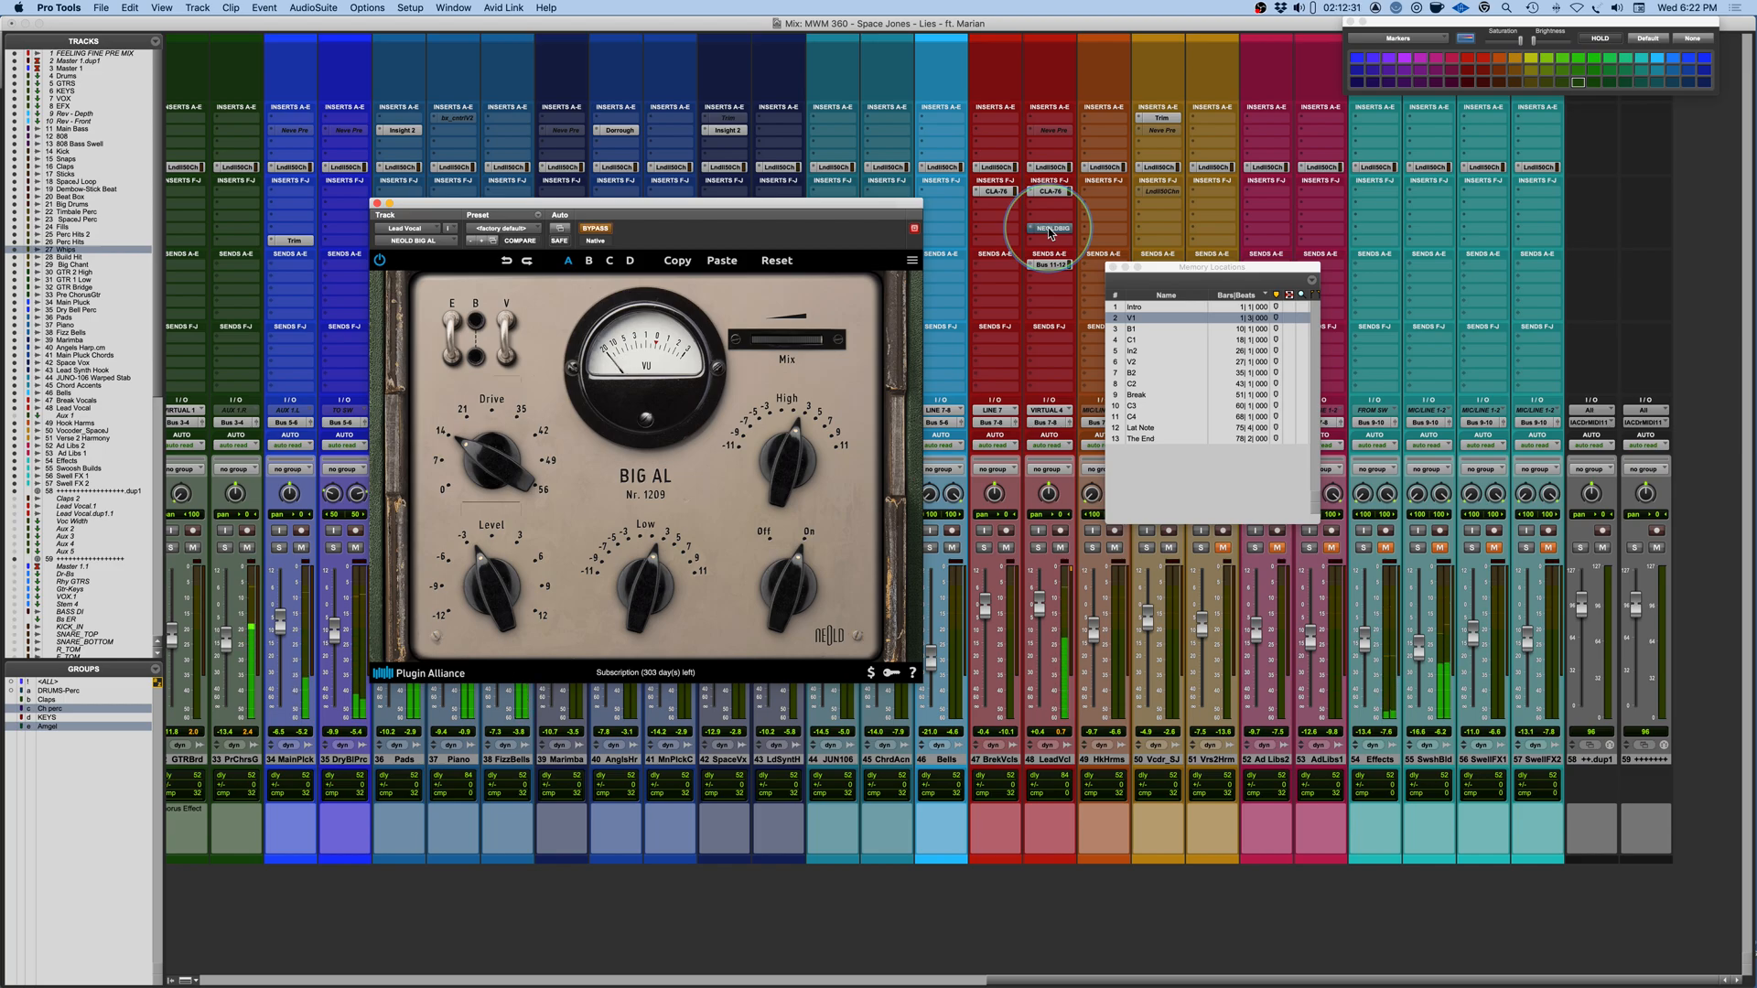
click(774, 464)
drag(774, 465, 771, 475)
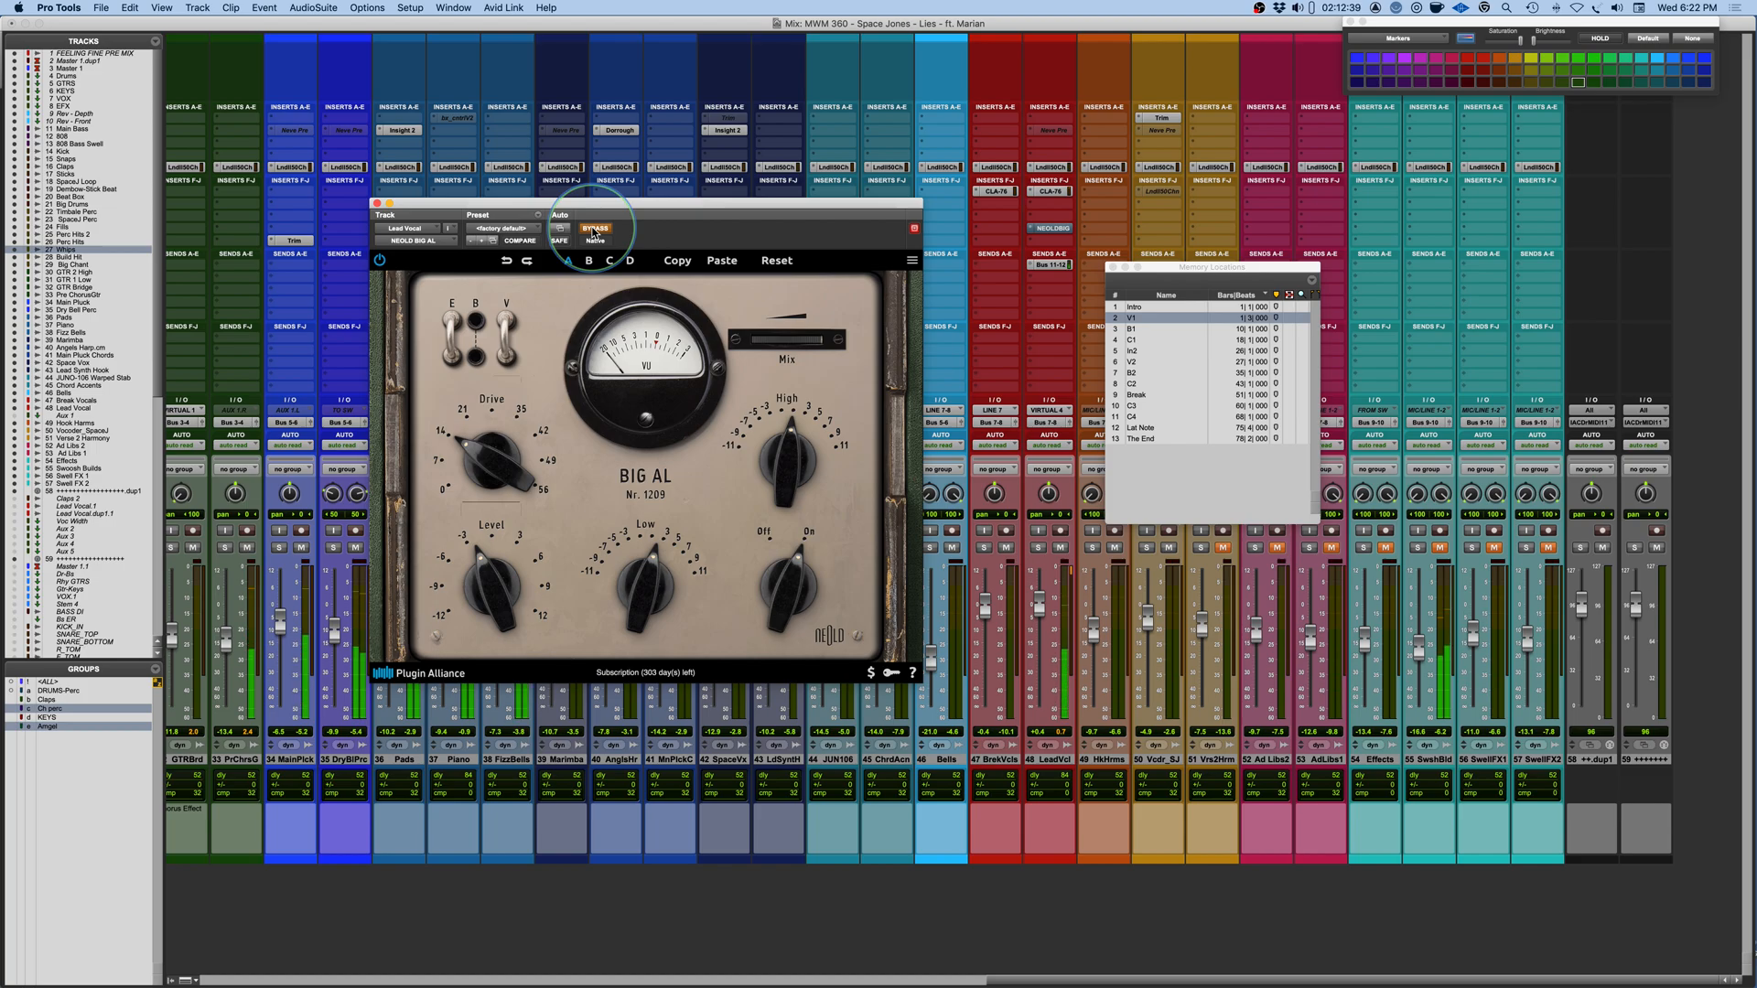
click(592, 229)
Stop playback and reposition the Big Al window so the lead vocal's insert slots stay visible.
drag(675, 209, 805, 188)
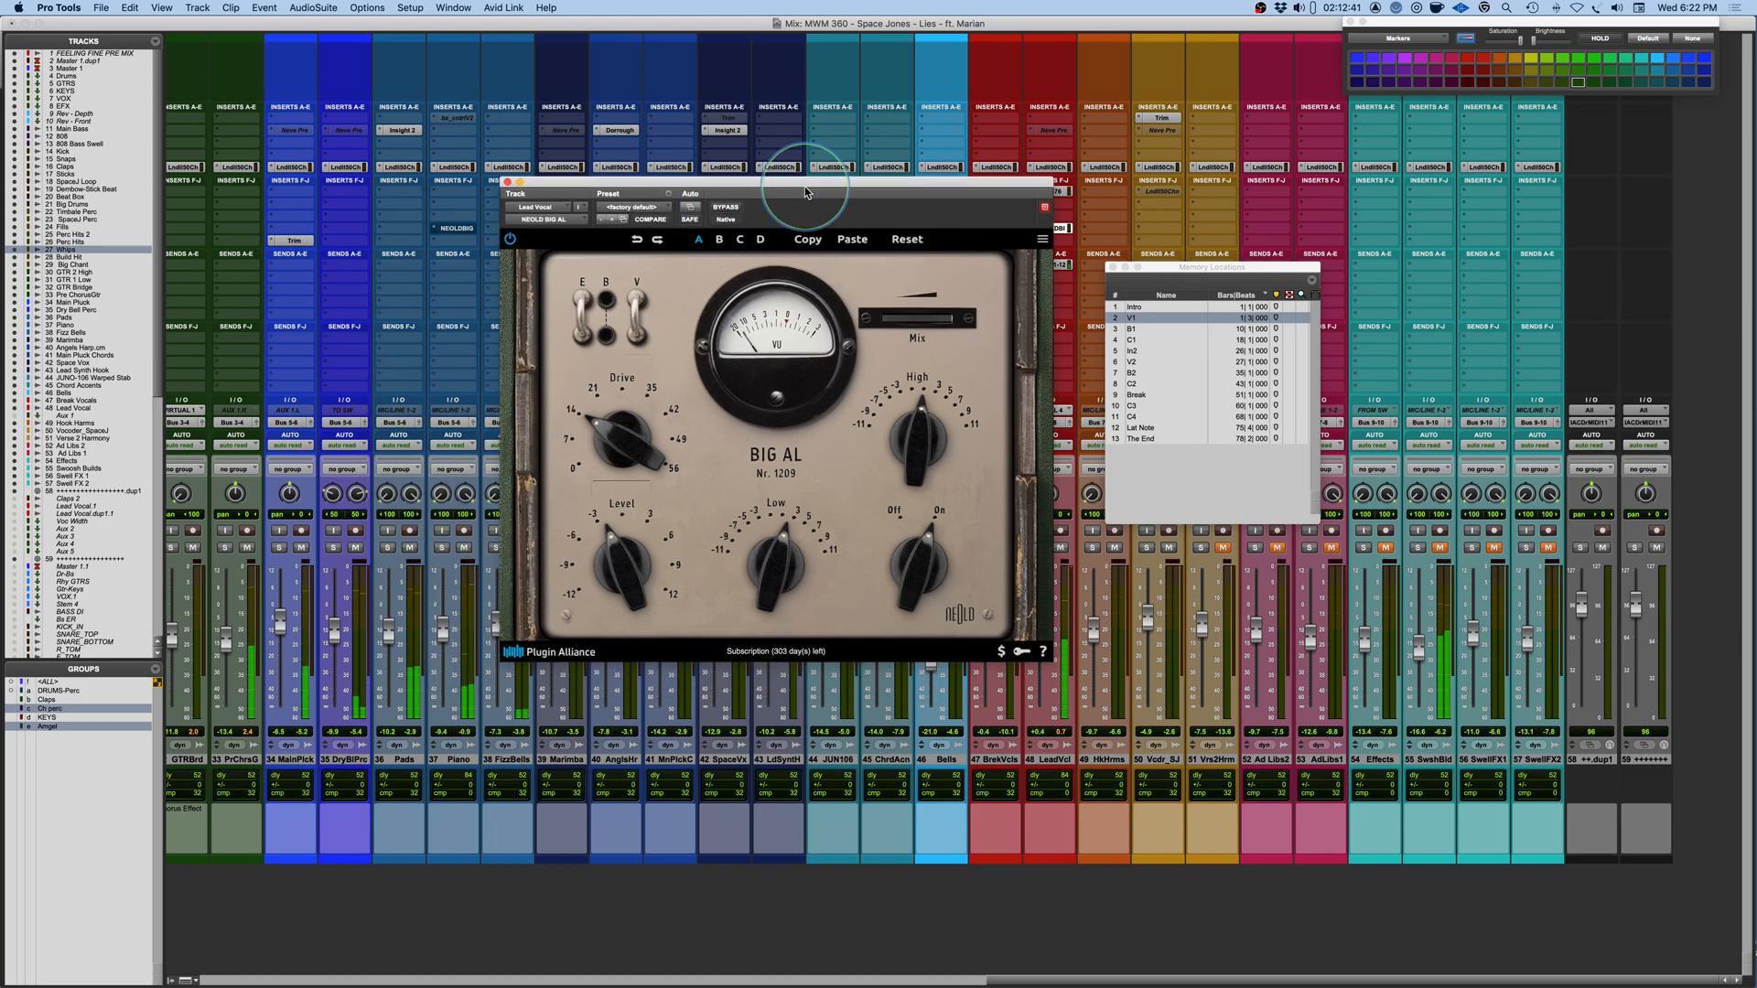
drag(638, 490, 601, 446)
key(space)
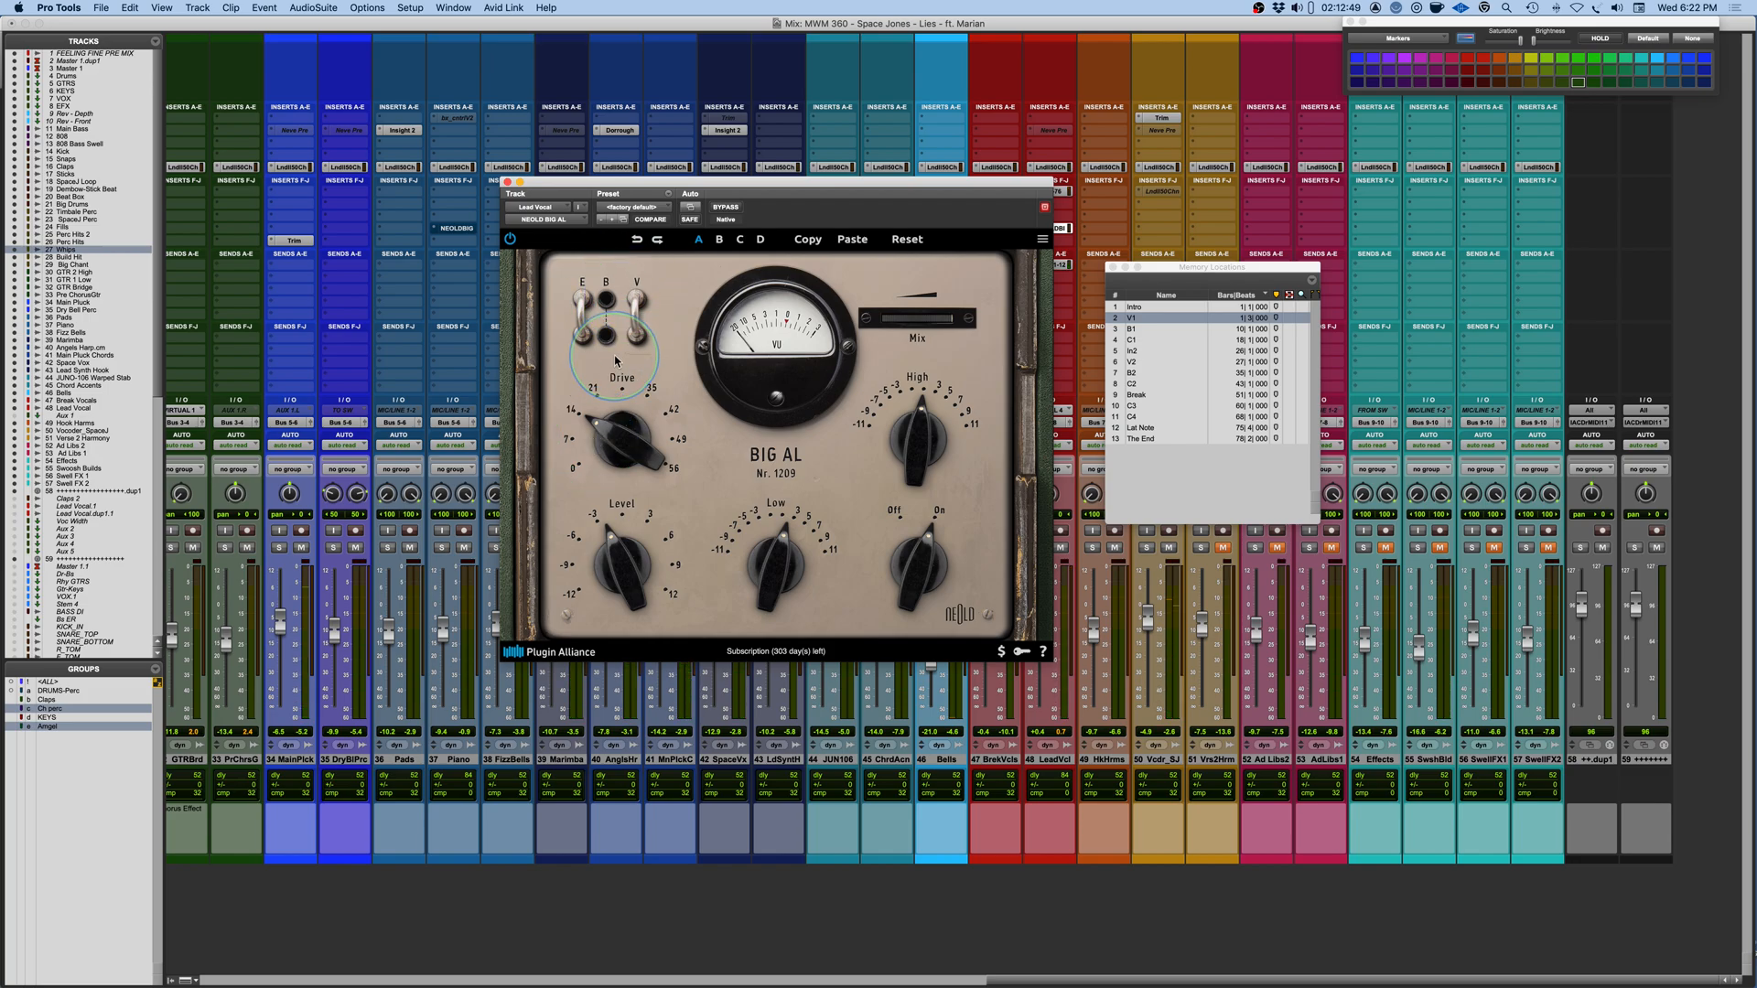
drag(984, 180, 921, 187)
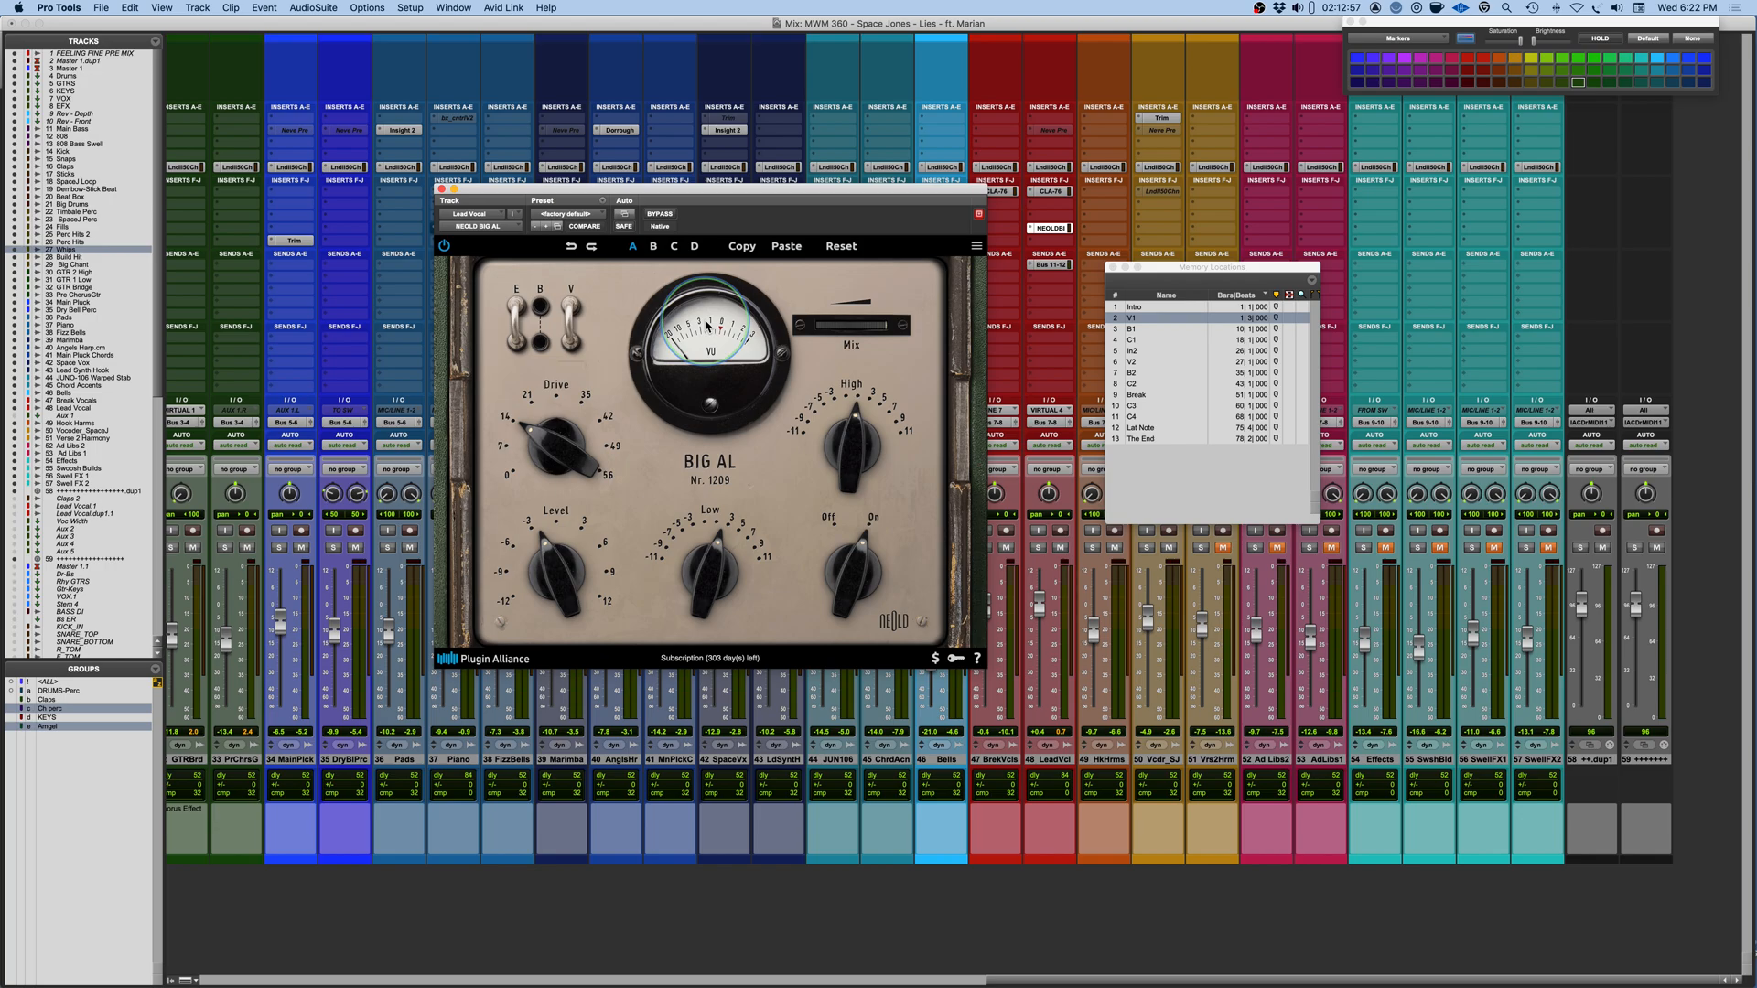
Switch the V option off, raise Drive to about 22 dB and High to about 2 dB, and start playback.
click(571, 312)
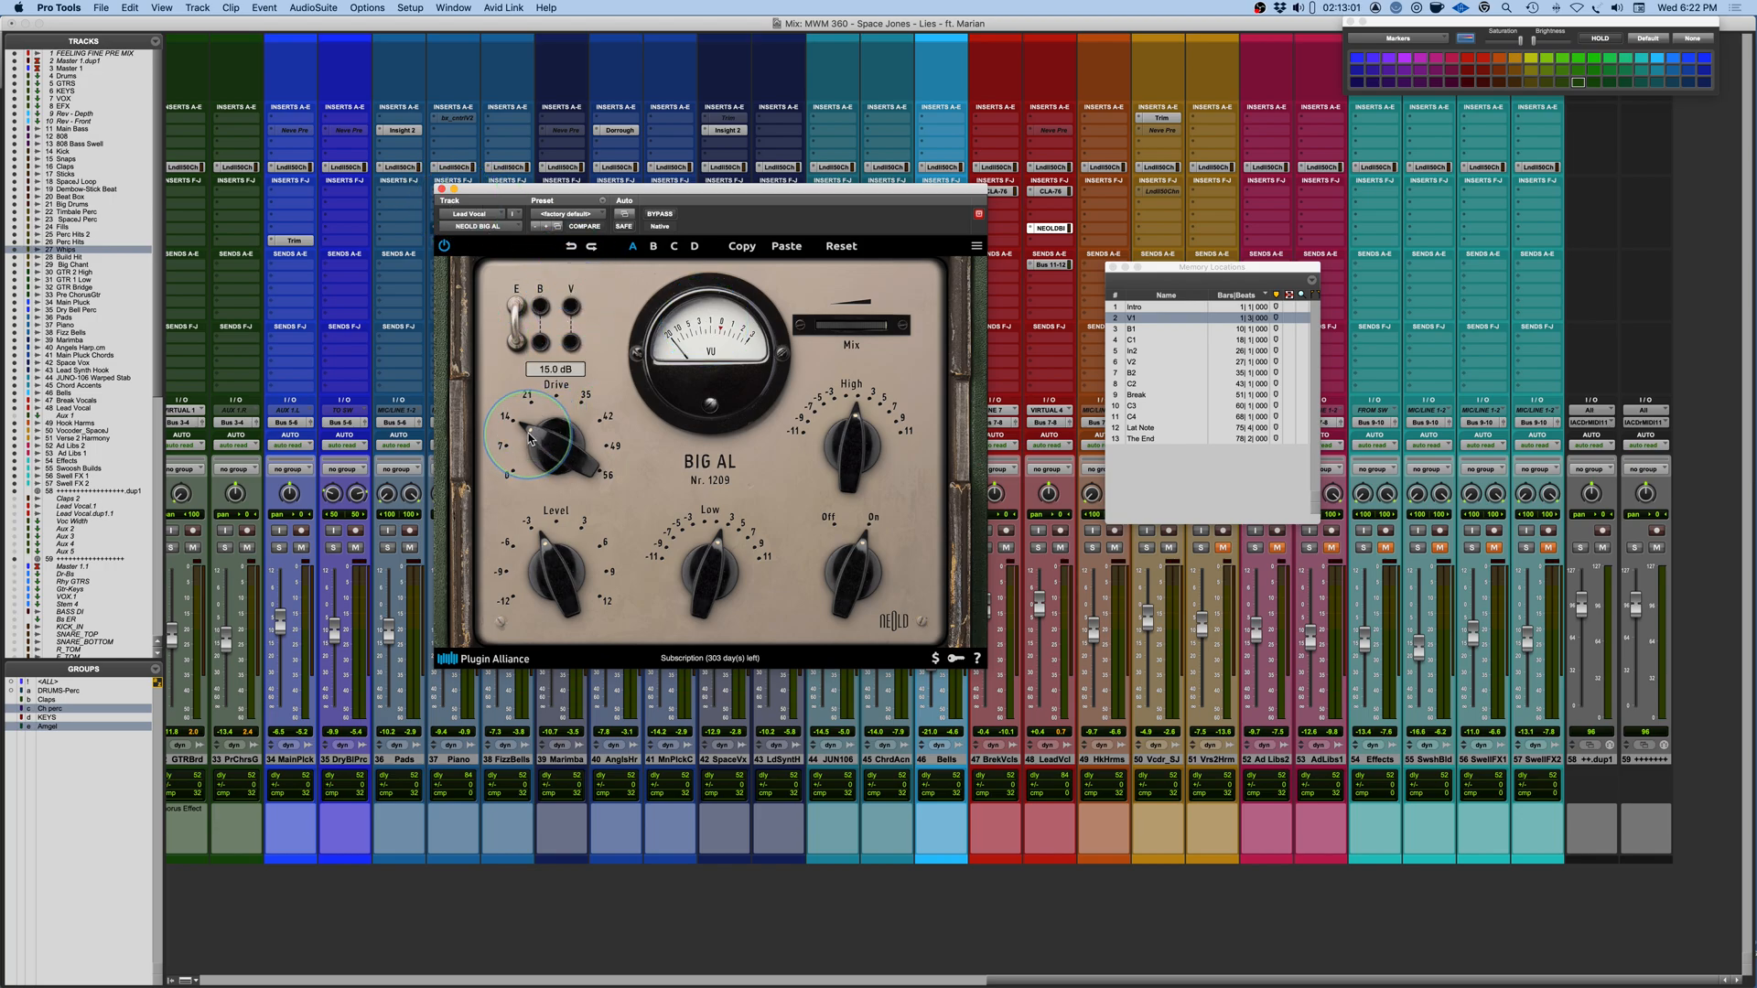
drag(530, 440, 529, 413)
drag(842, 428, 848, 440)
key(space)
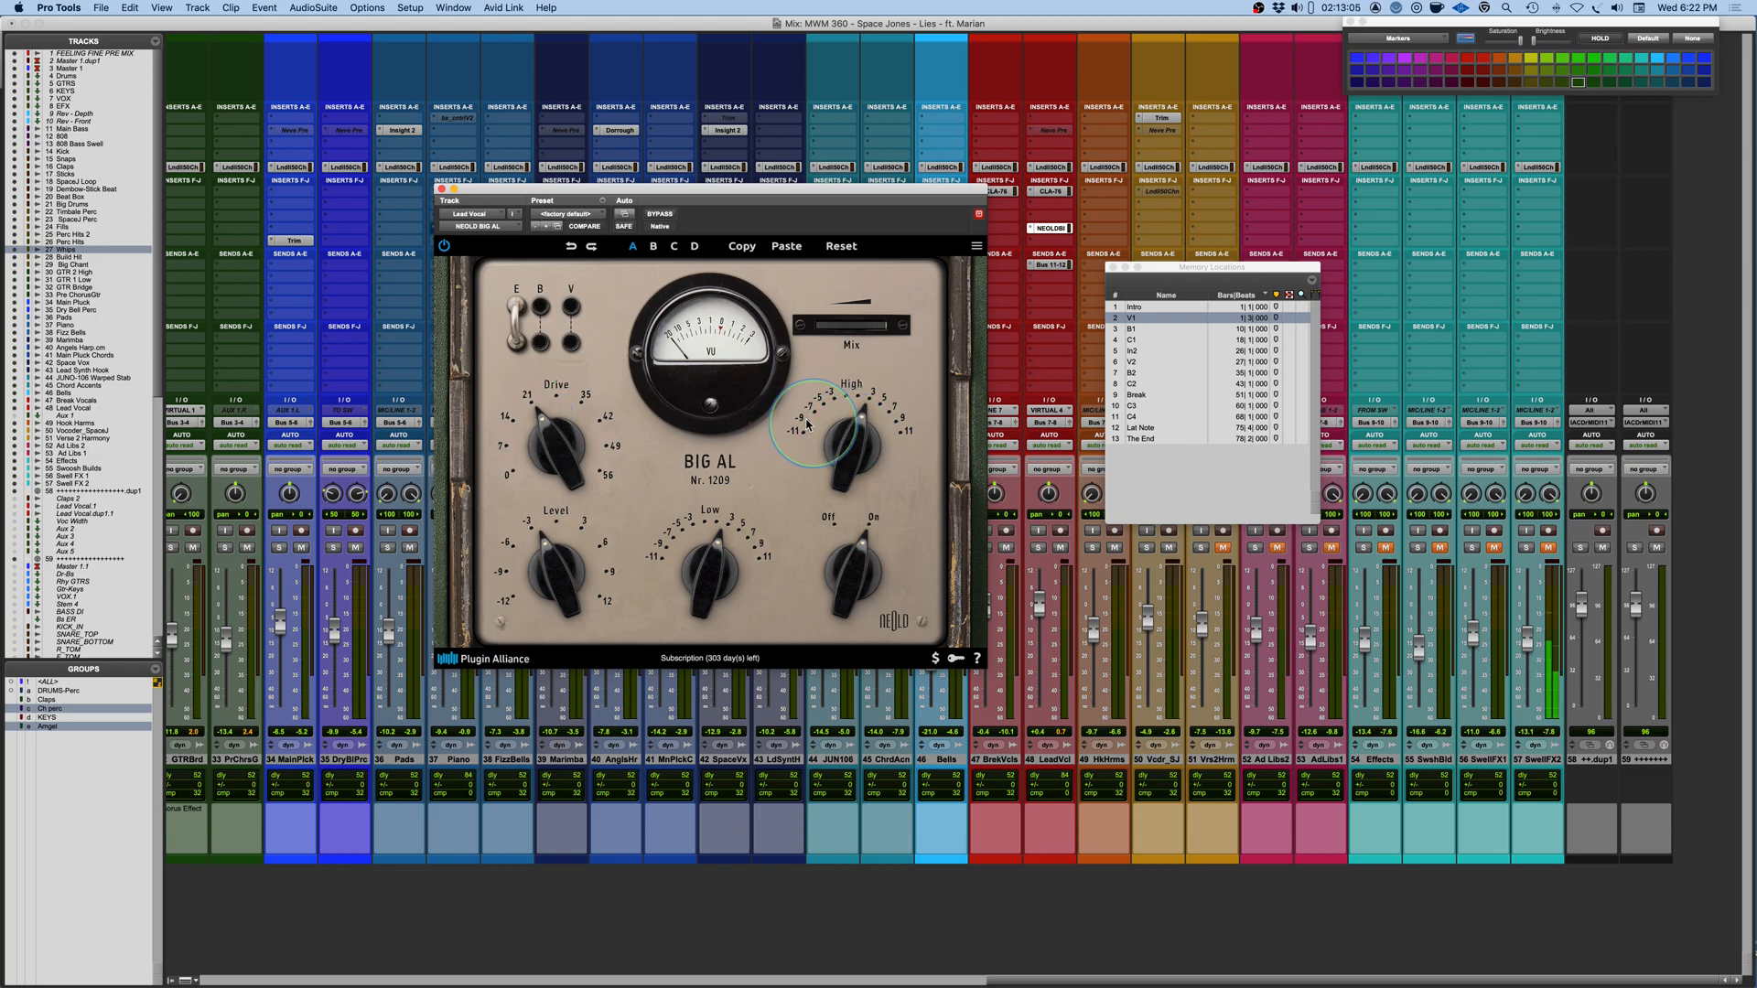
Compare the Big Al against bypass, nudge the Low band and fine-tune Drive to 21.7 dB.
click(661, 216)
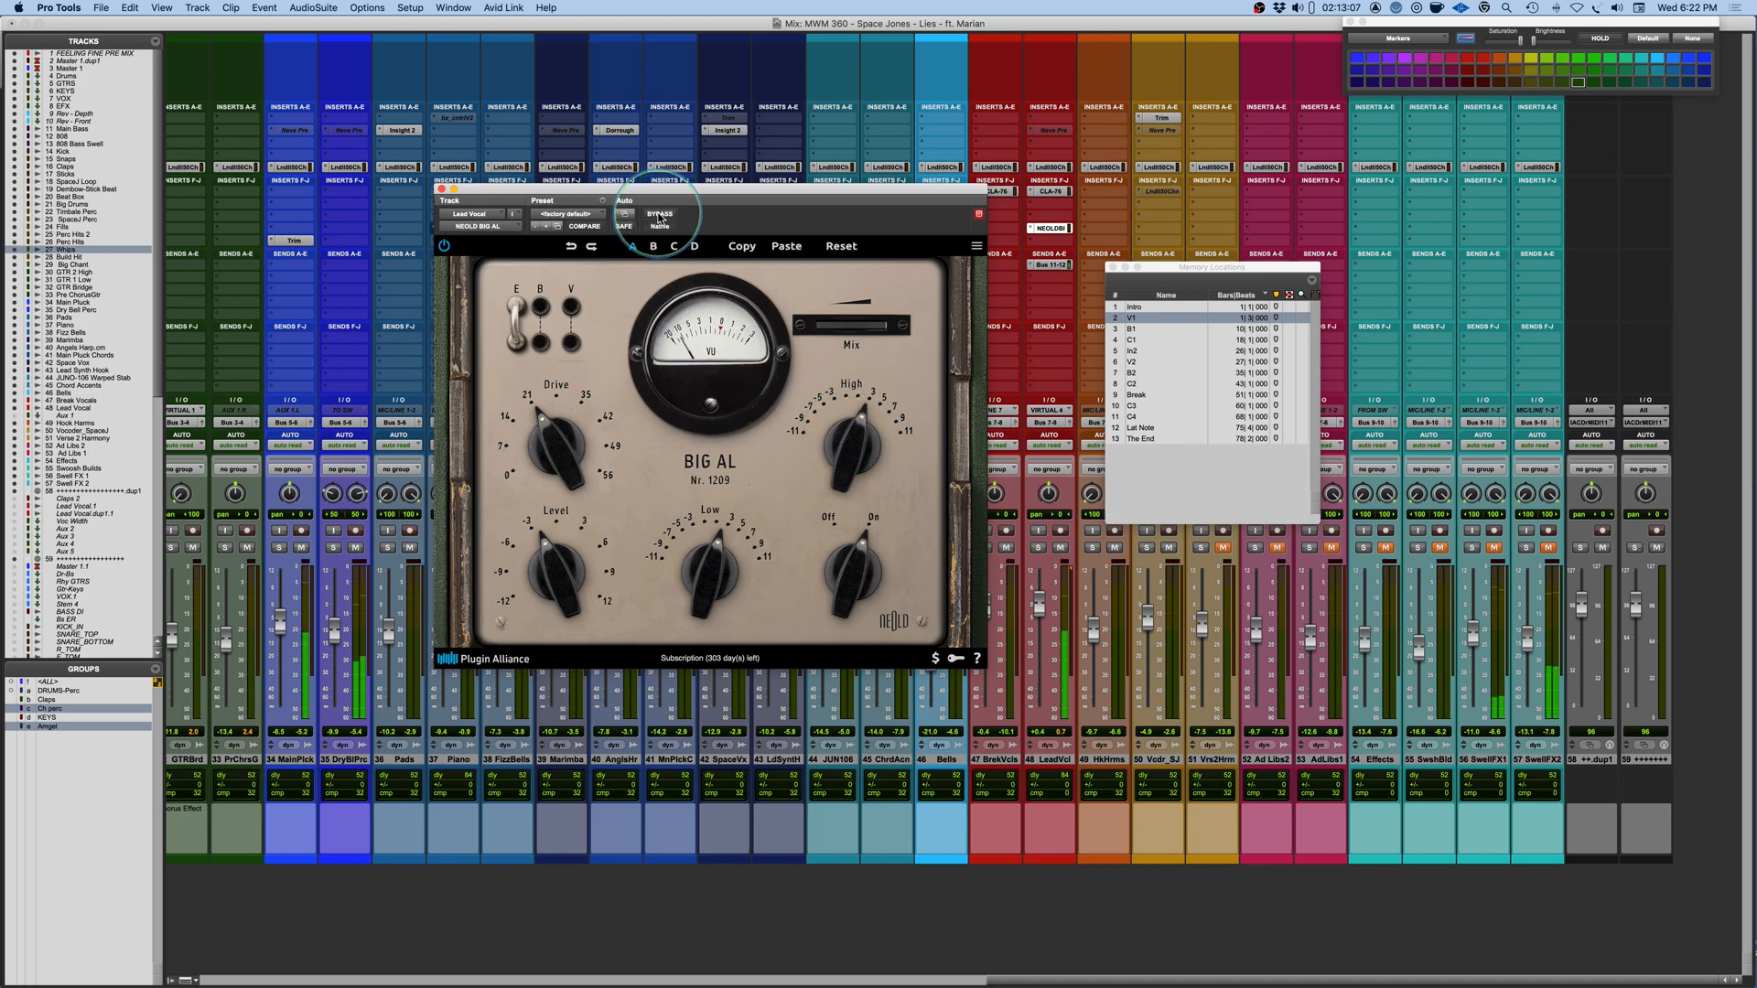
click(661, 216)
drag(710, 578, 709, 574)
drag(565, 441, 564, 444)
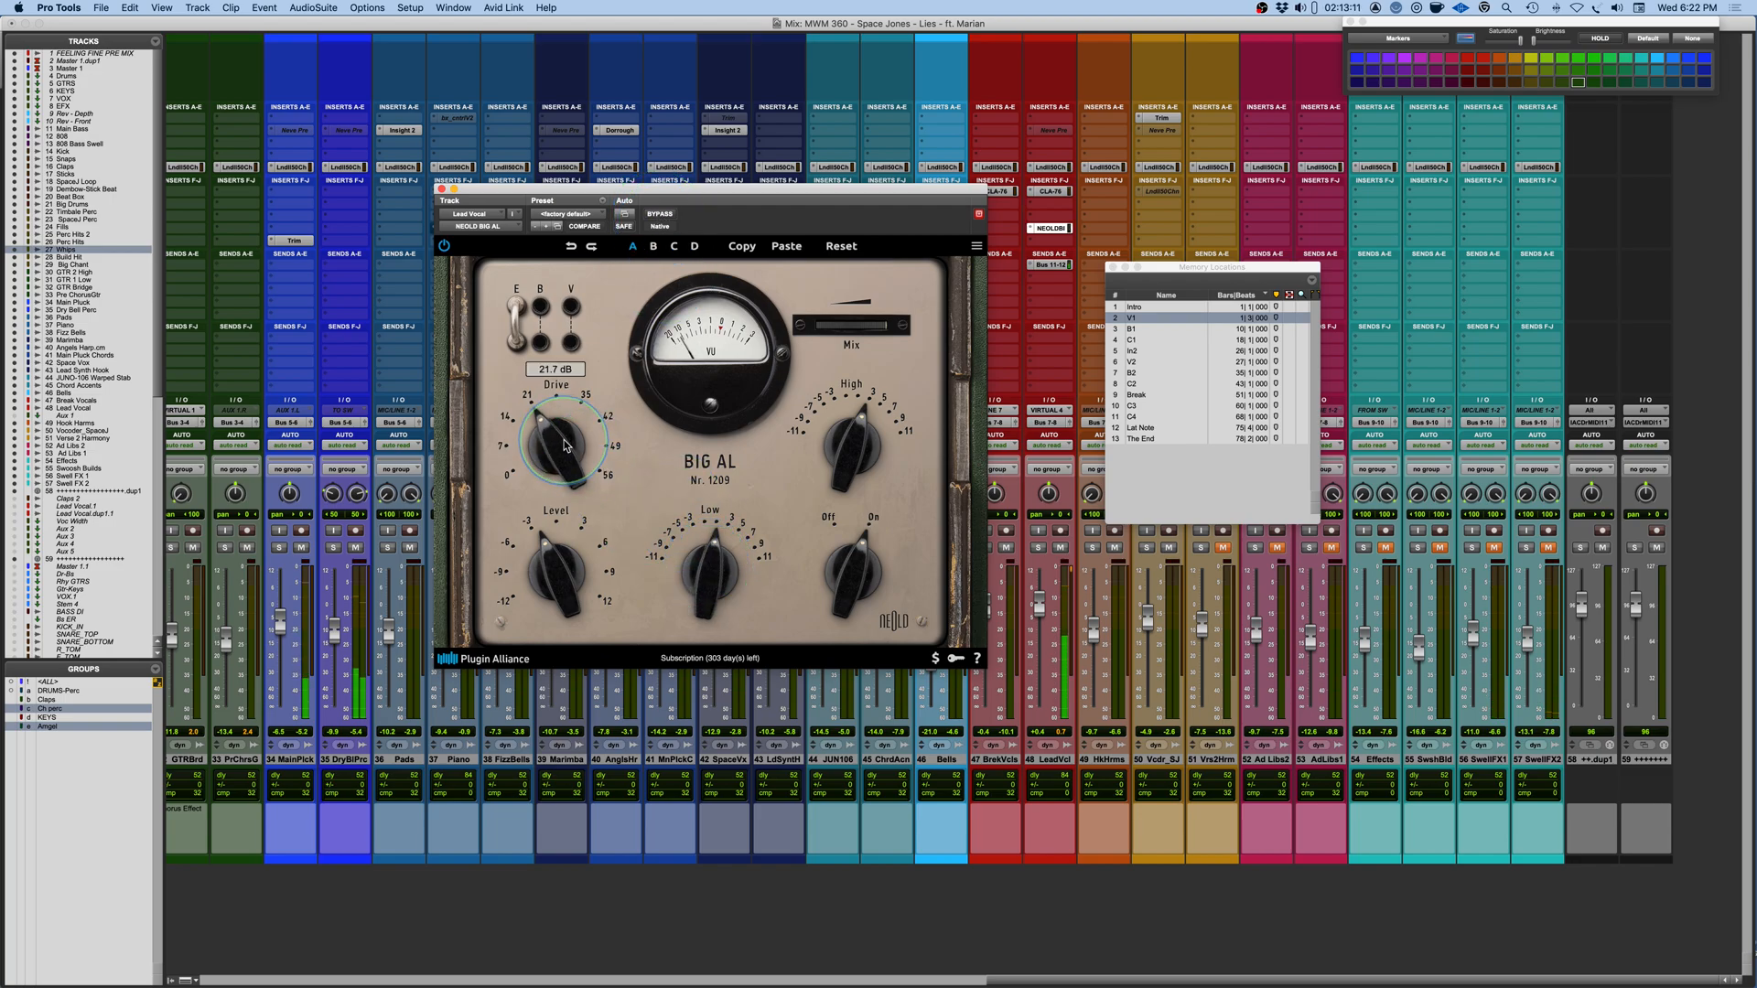
Compare the lead vocal with the Big Al bypassed and active.
click(659, 216)
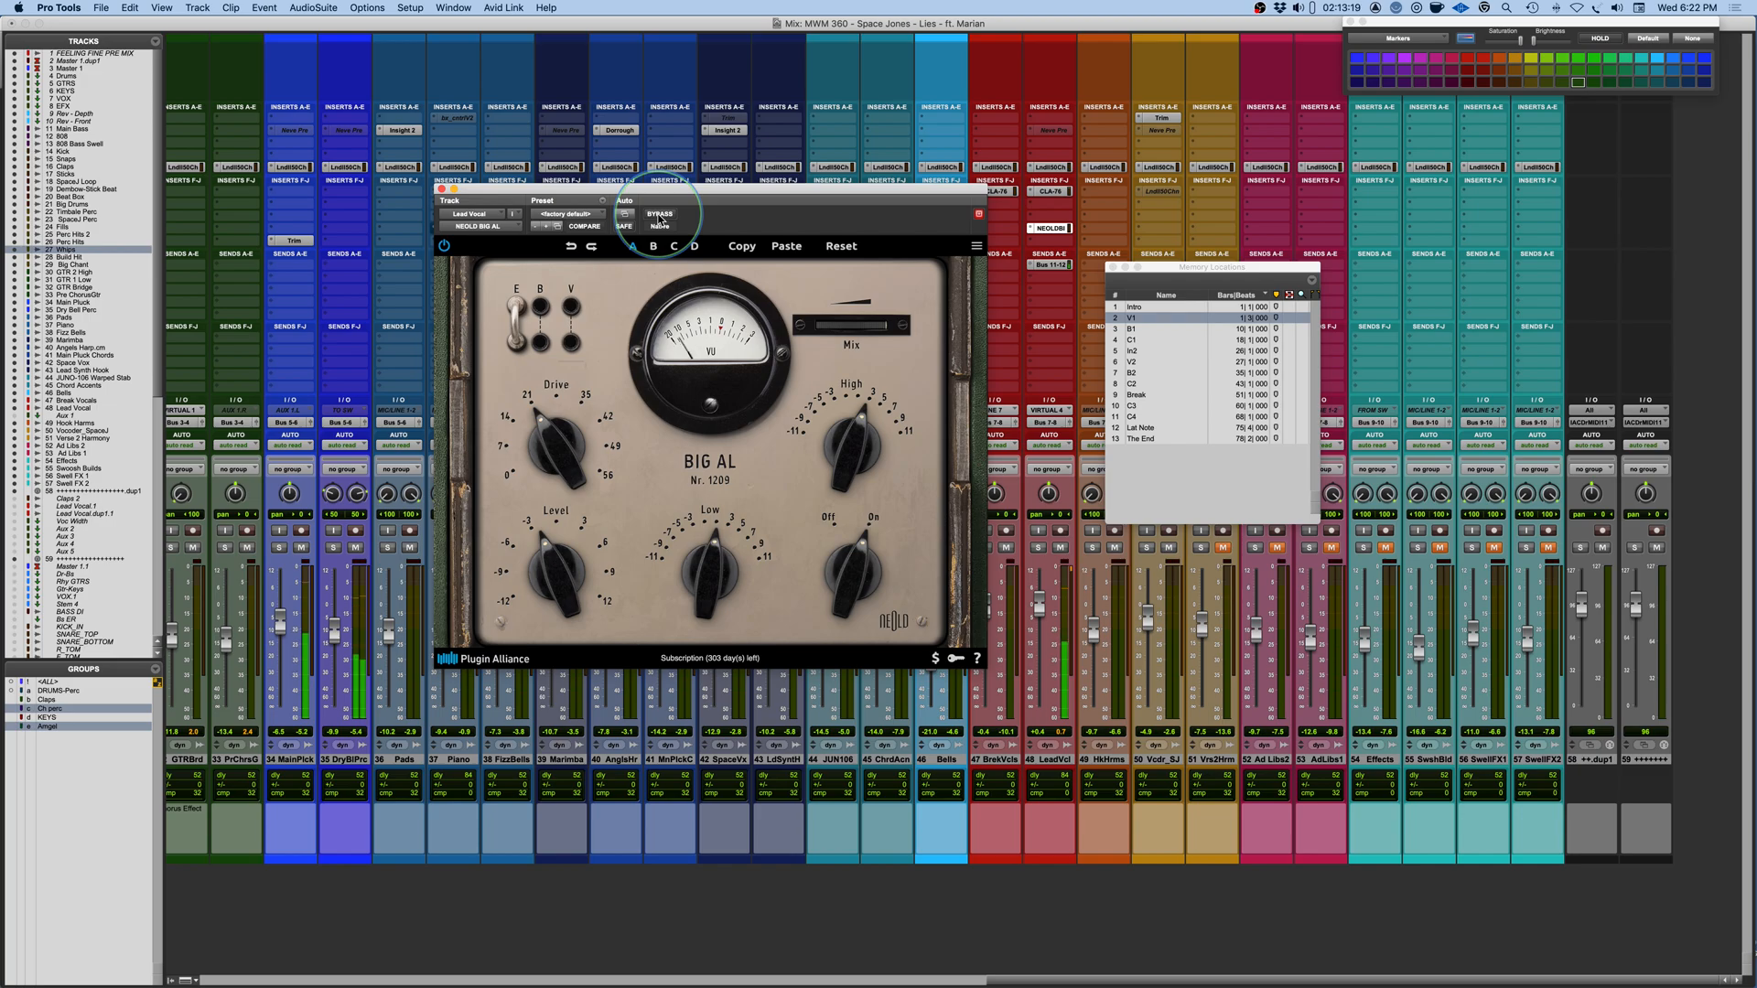
click(849, 462)
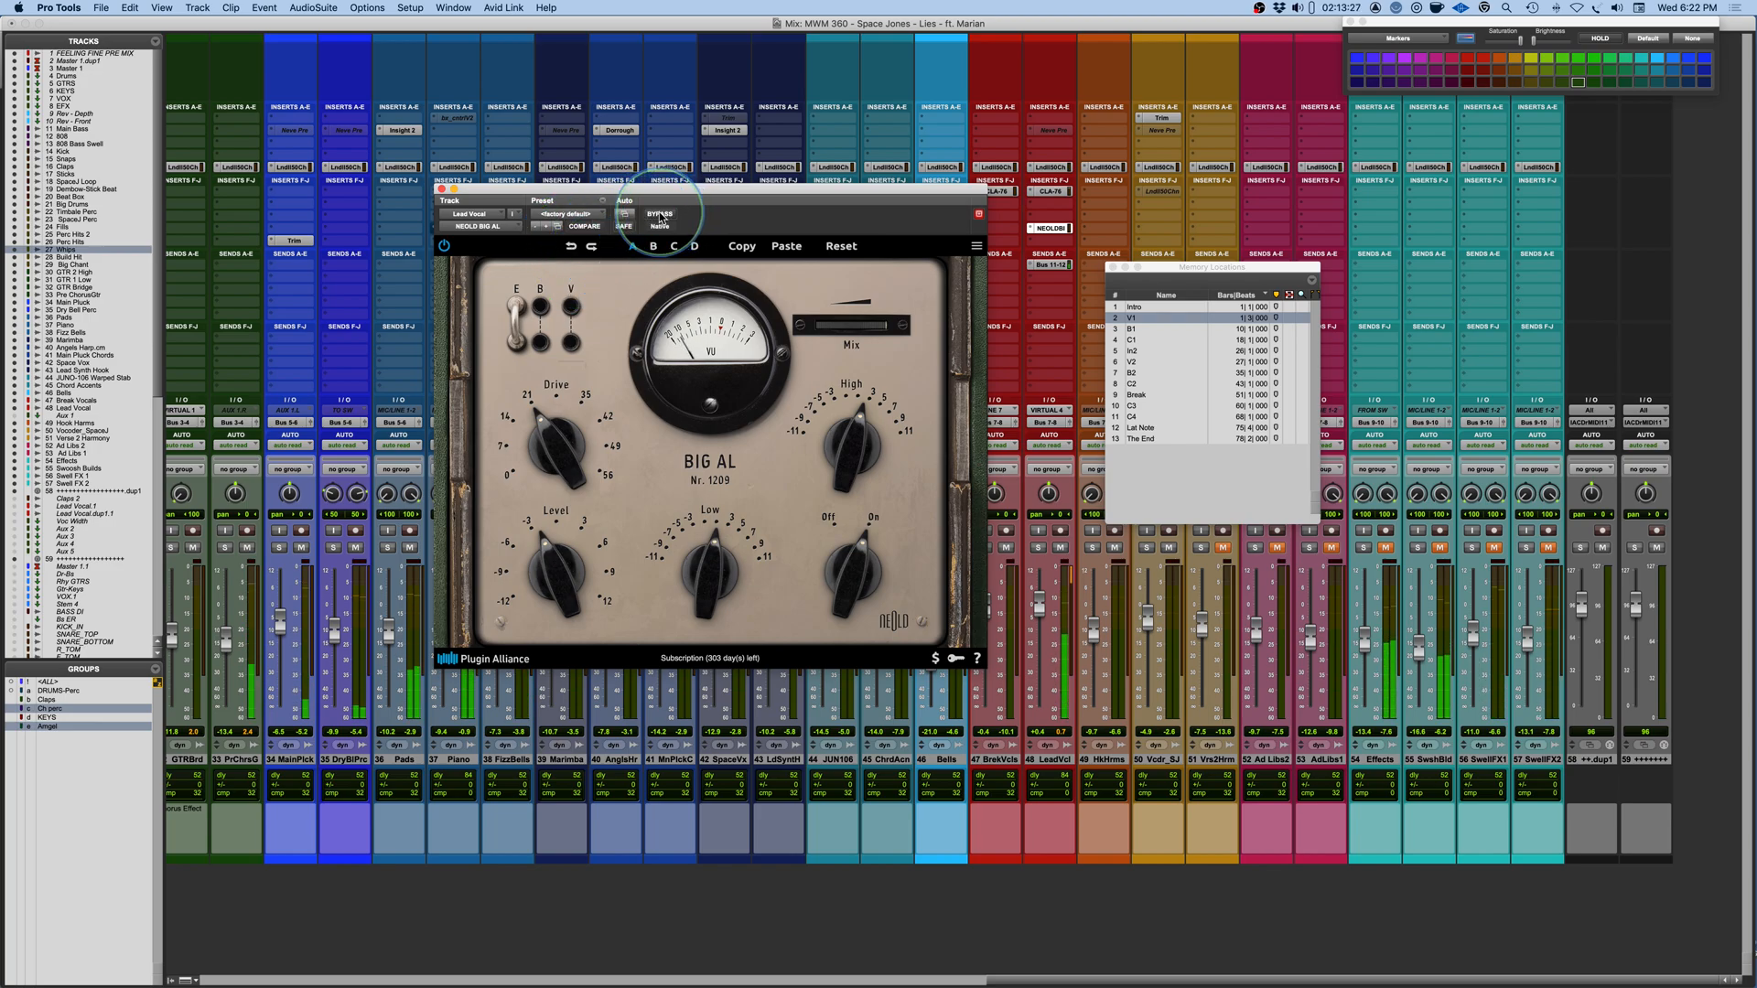
click(649, 168)
click(657, 216)
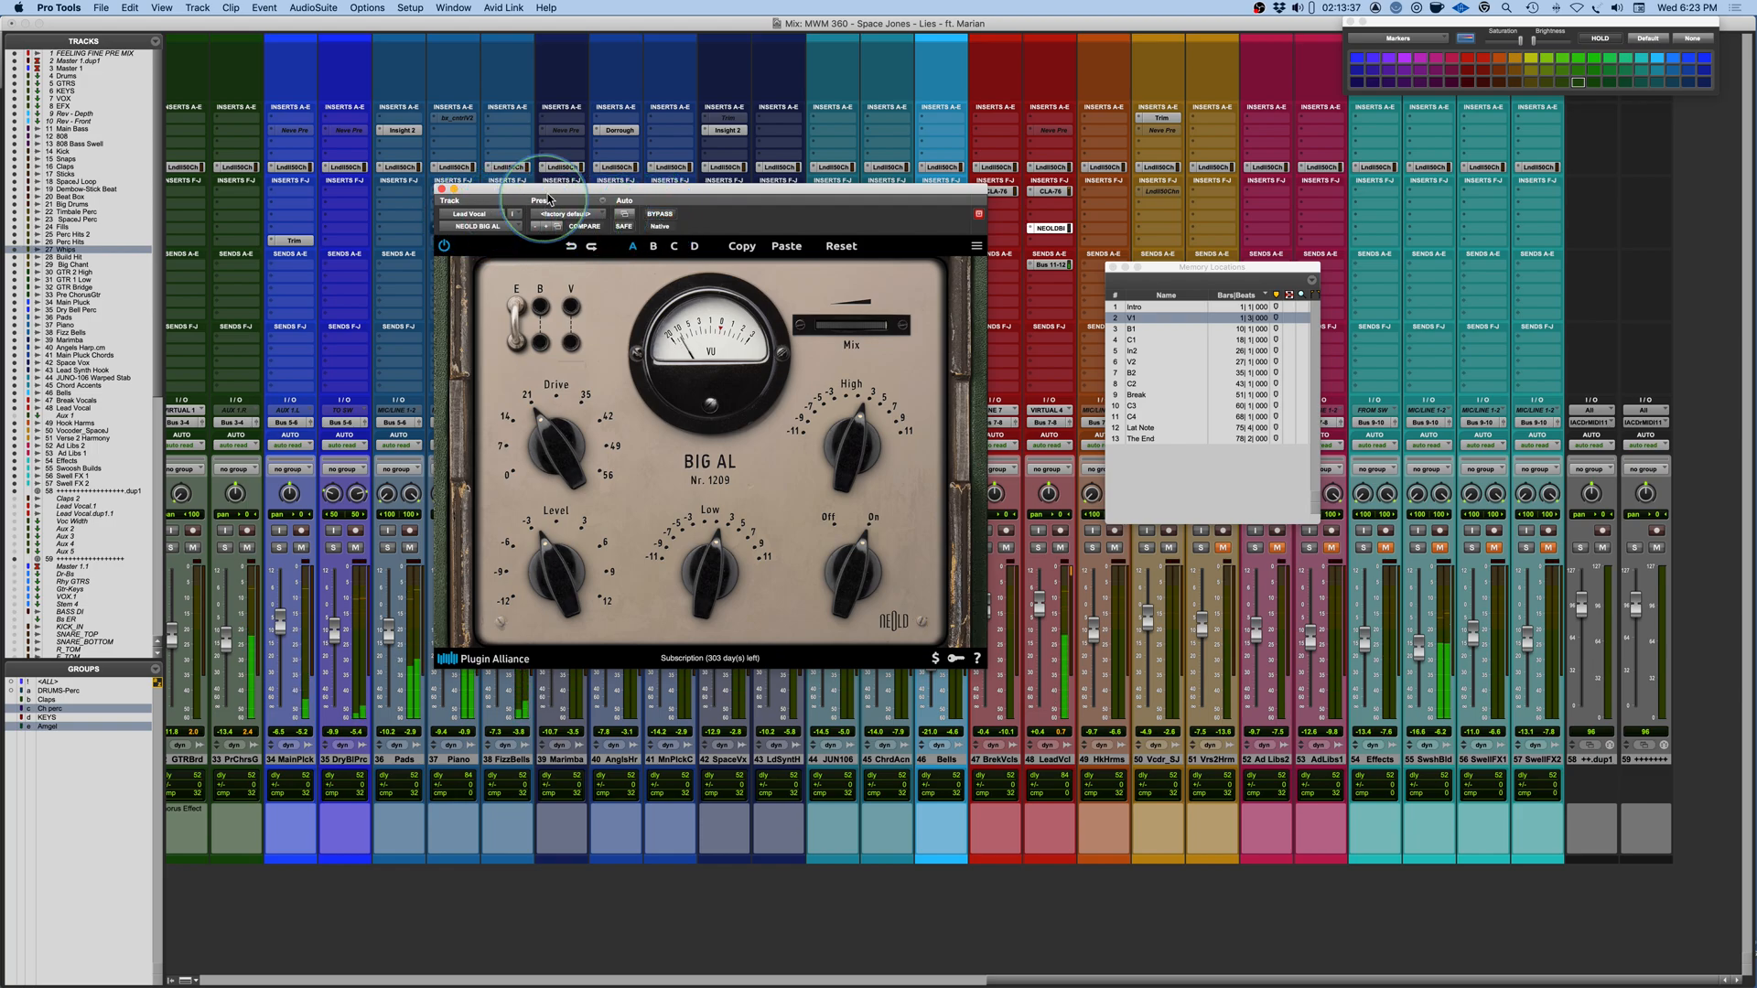
Shift the plug-in window slightly and toggle Emphasis off and on to compare, leaving it on.
drag(542, 203, 597, 205)
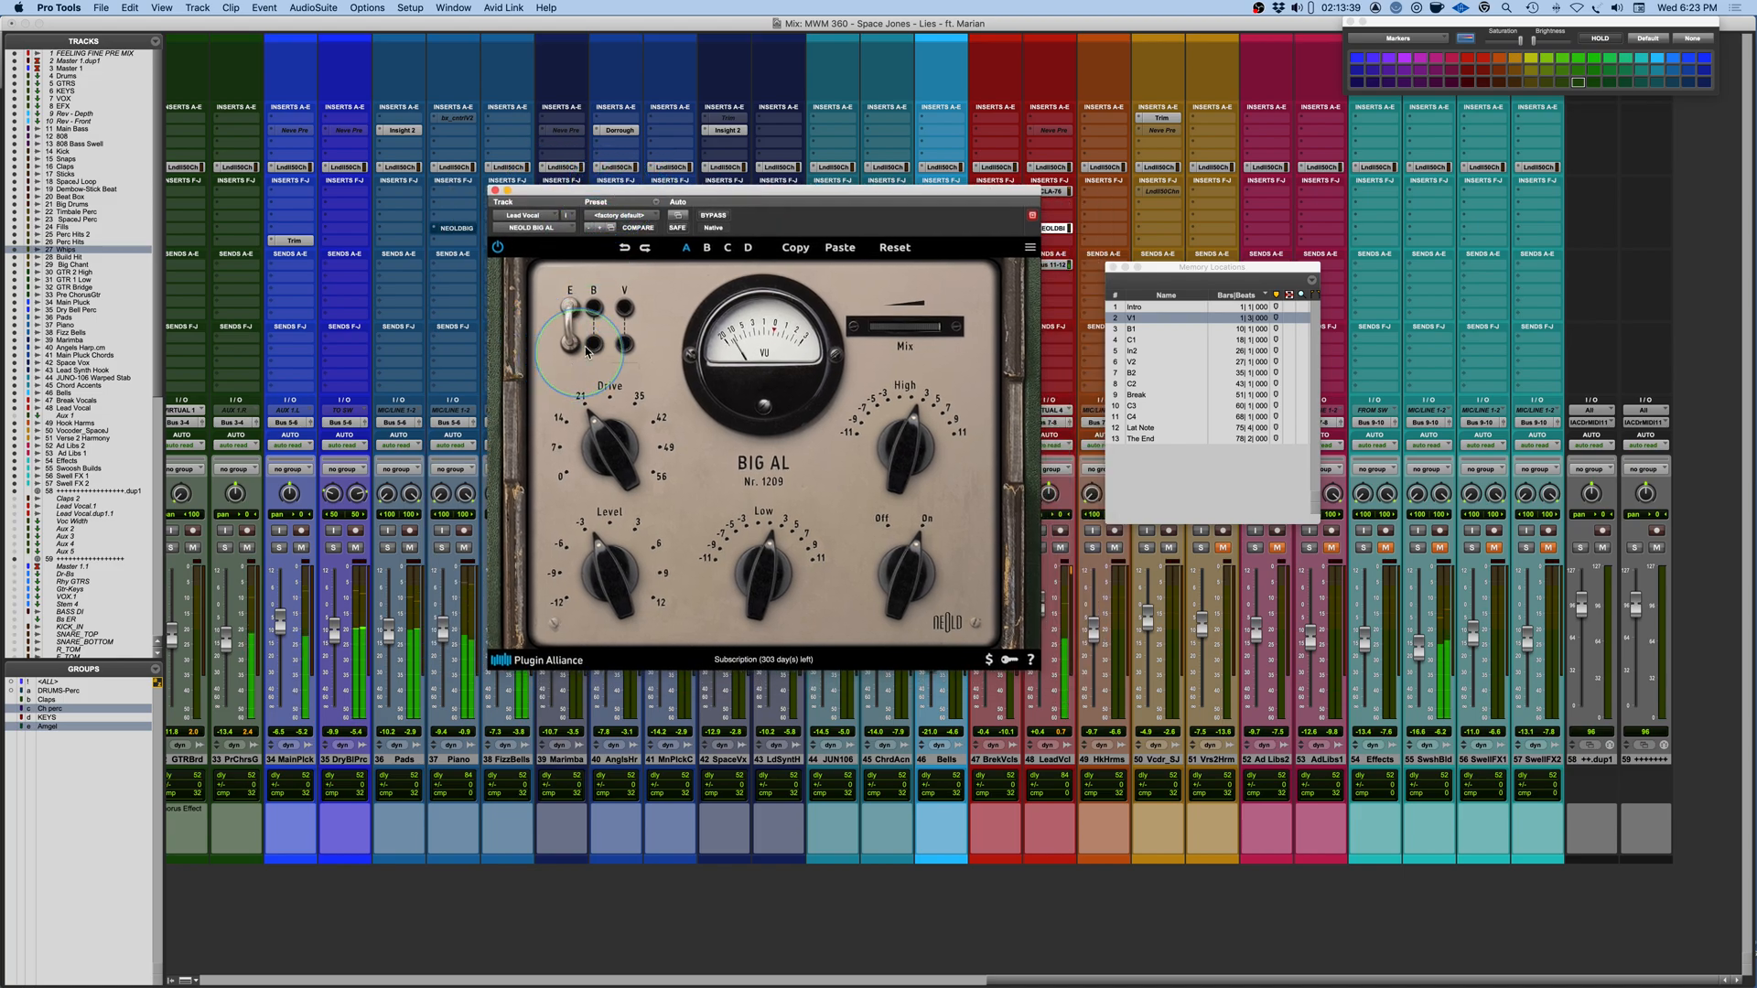
click(571, 341)
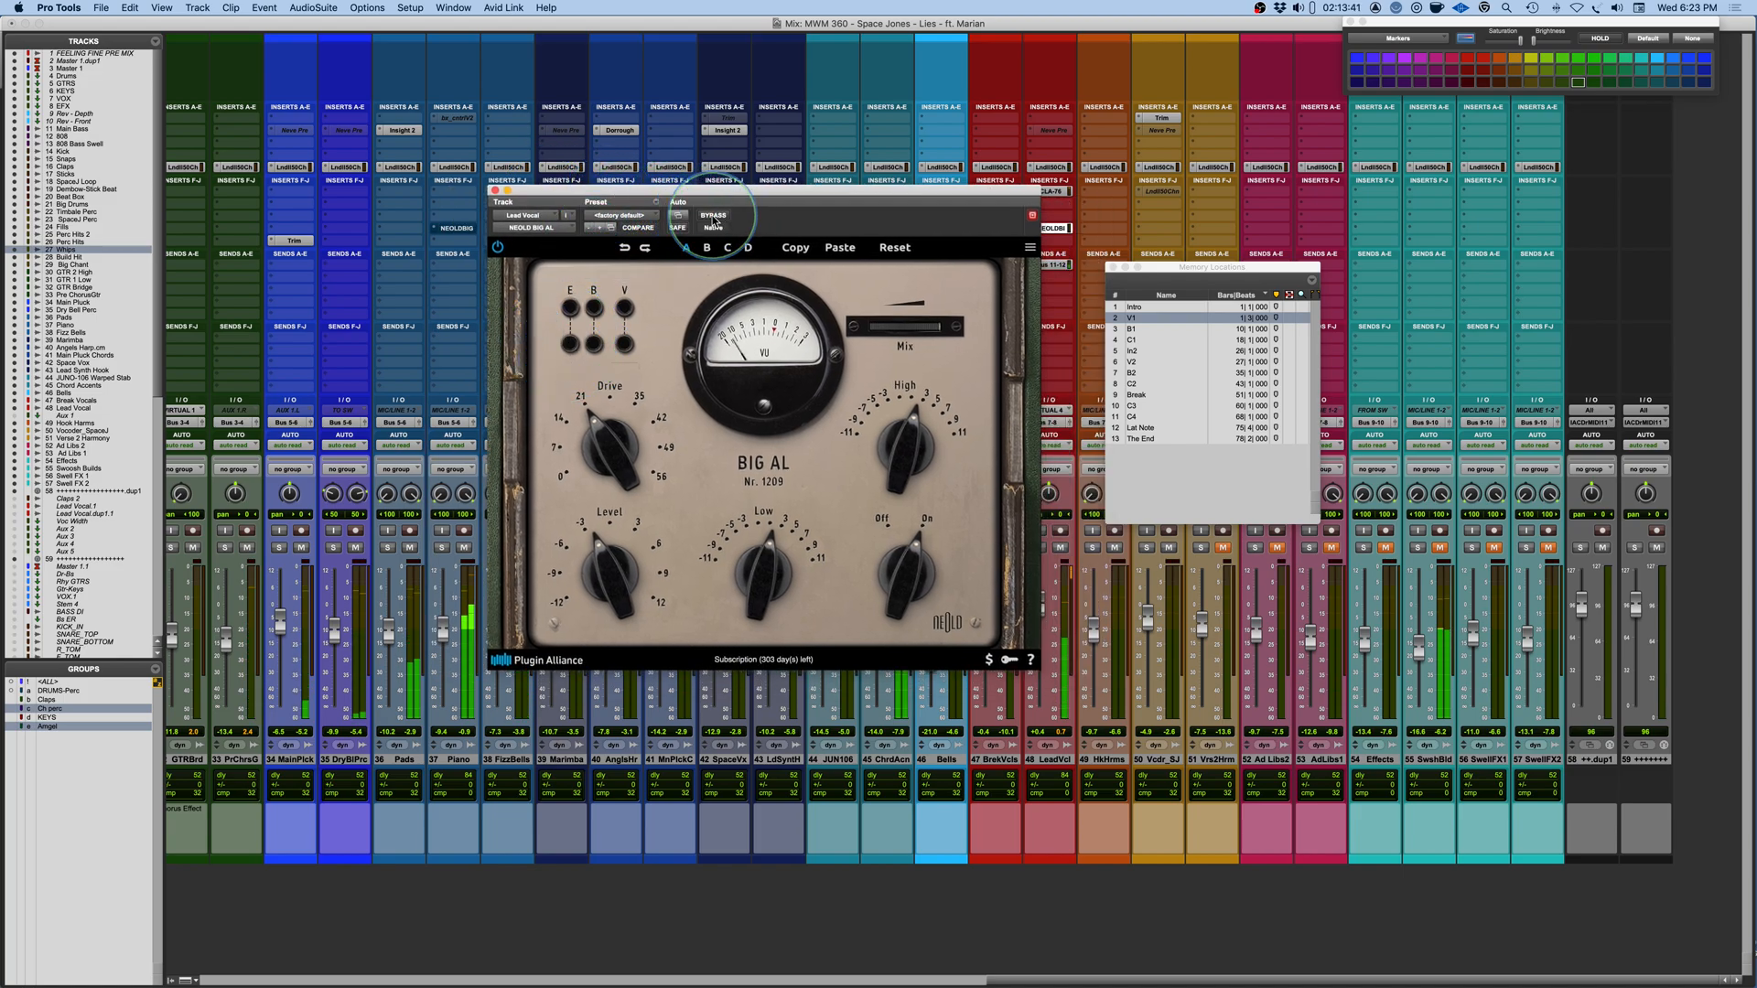
click(571, 327)
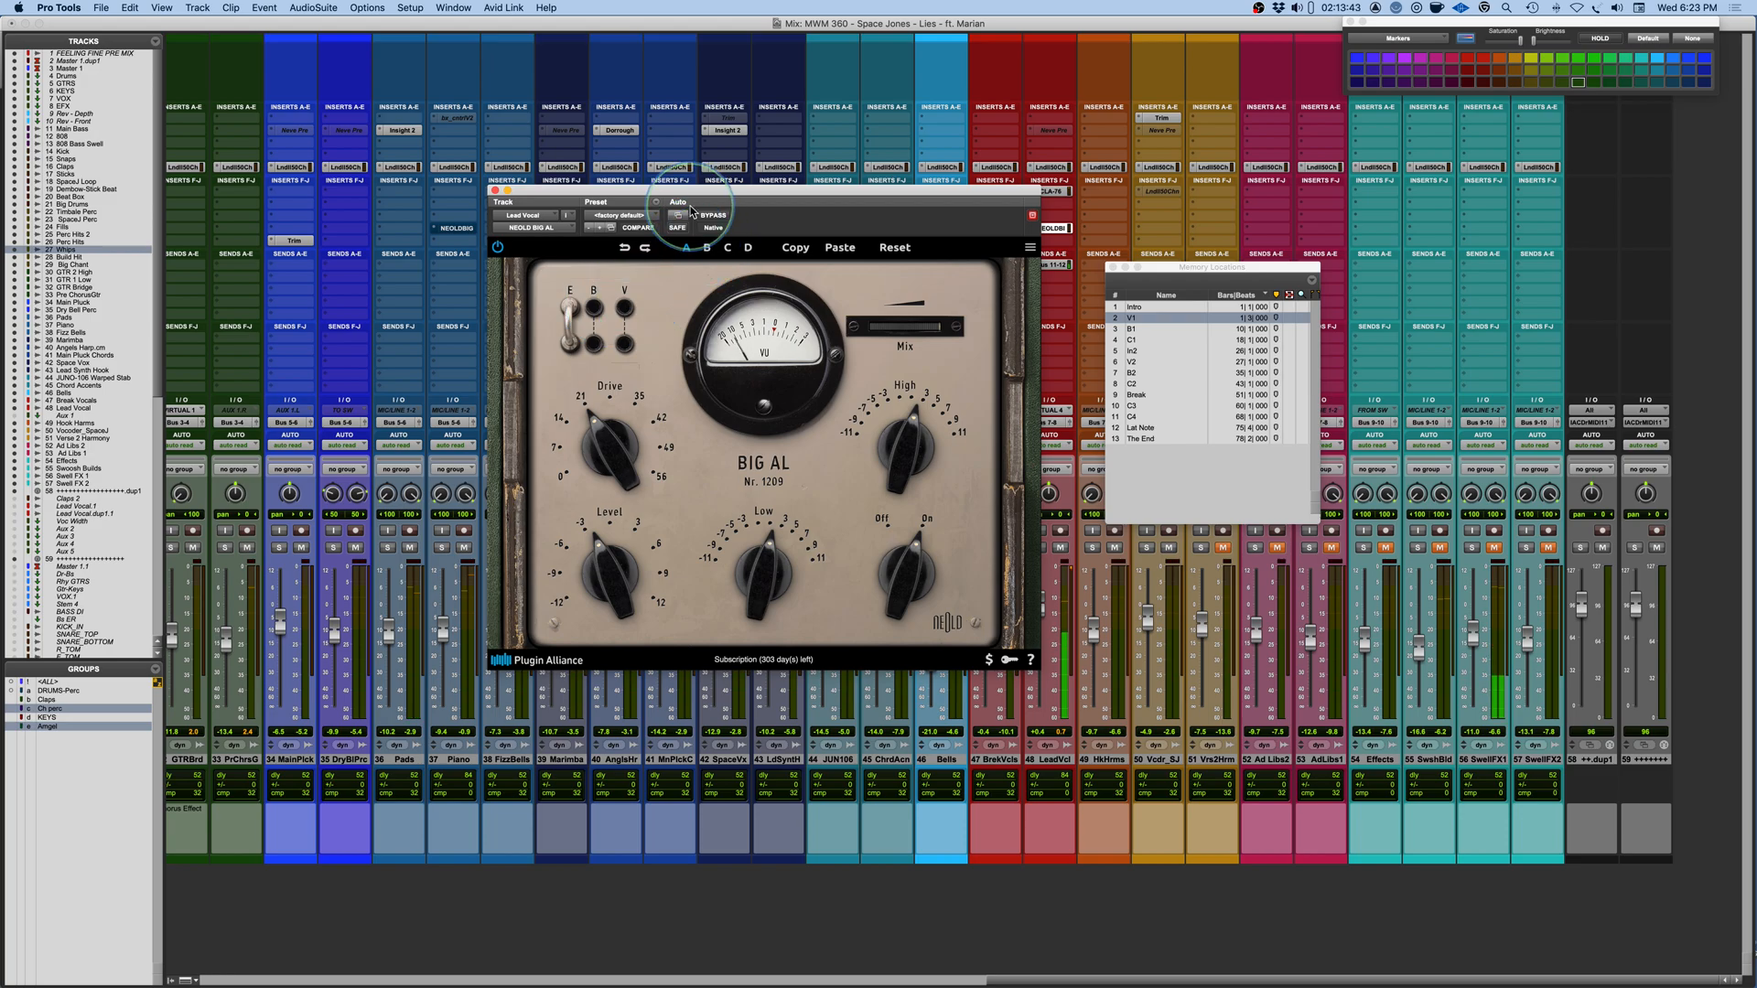
Shift the plug-in window aside, switch the lead vocal's Emphasis off, and compare the Big Al active and bypassed.
drag(695, 187, 619, 178)
click(499, 318)
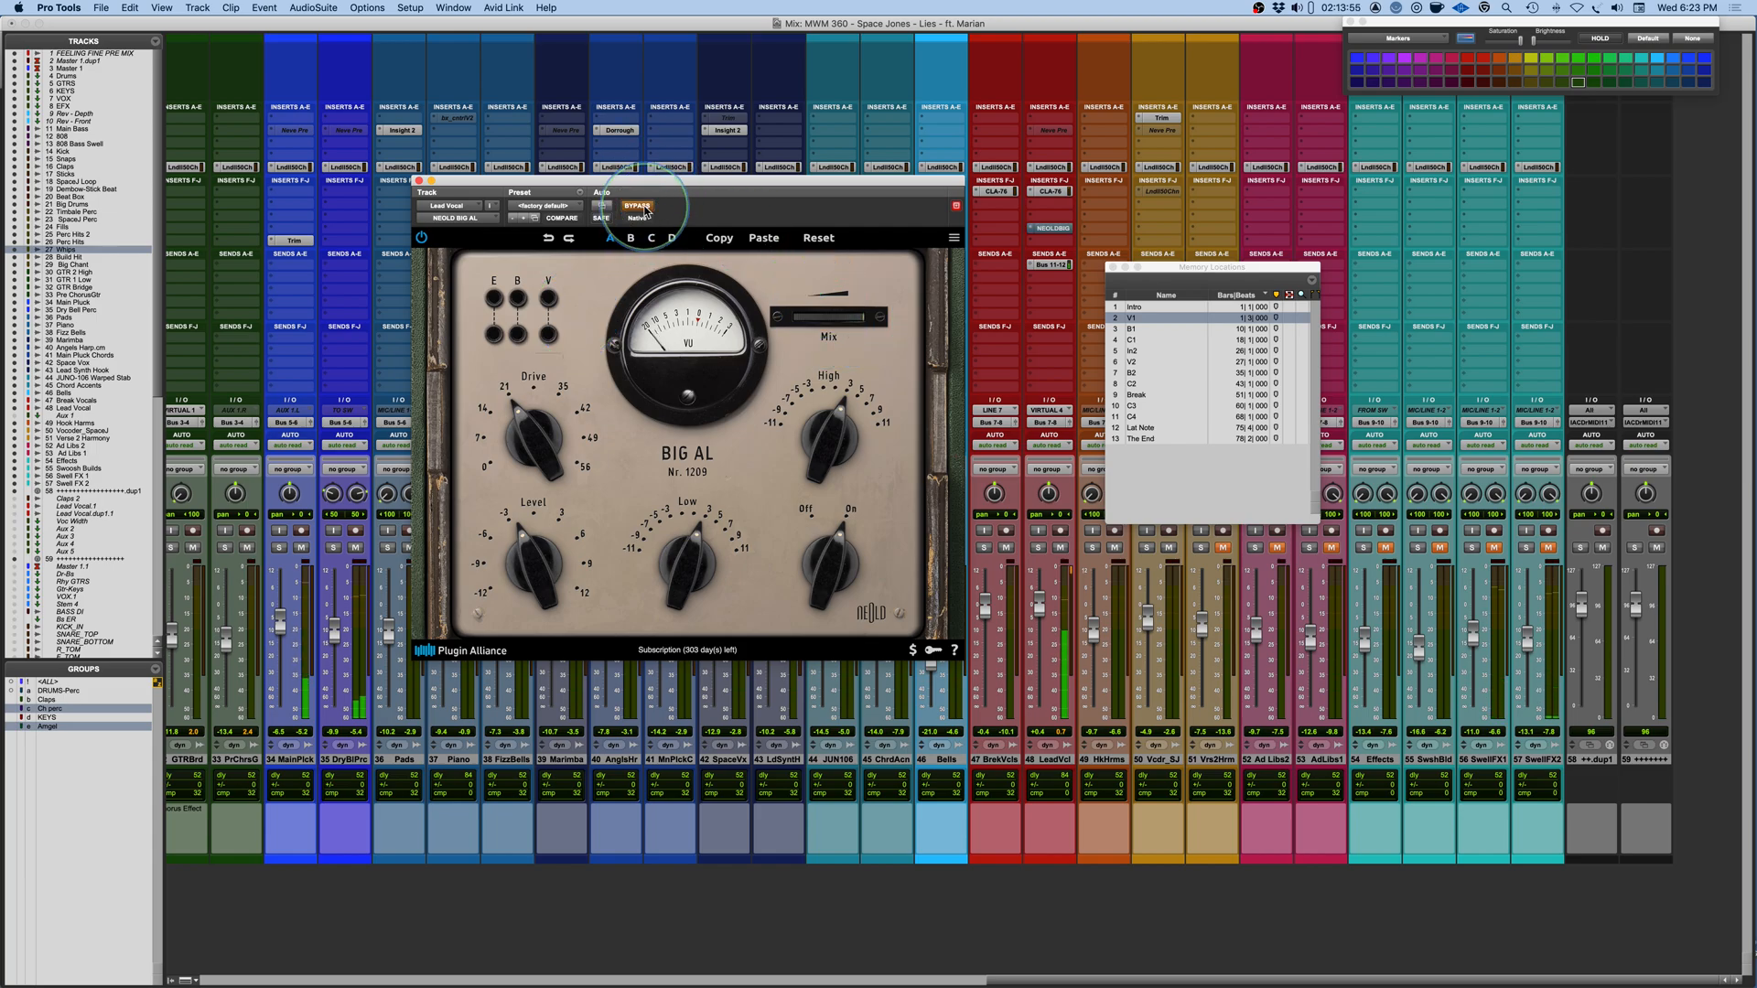
mouse_move(698, 575)
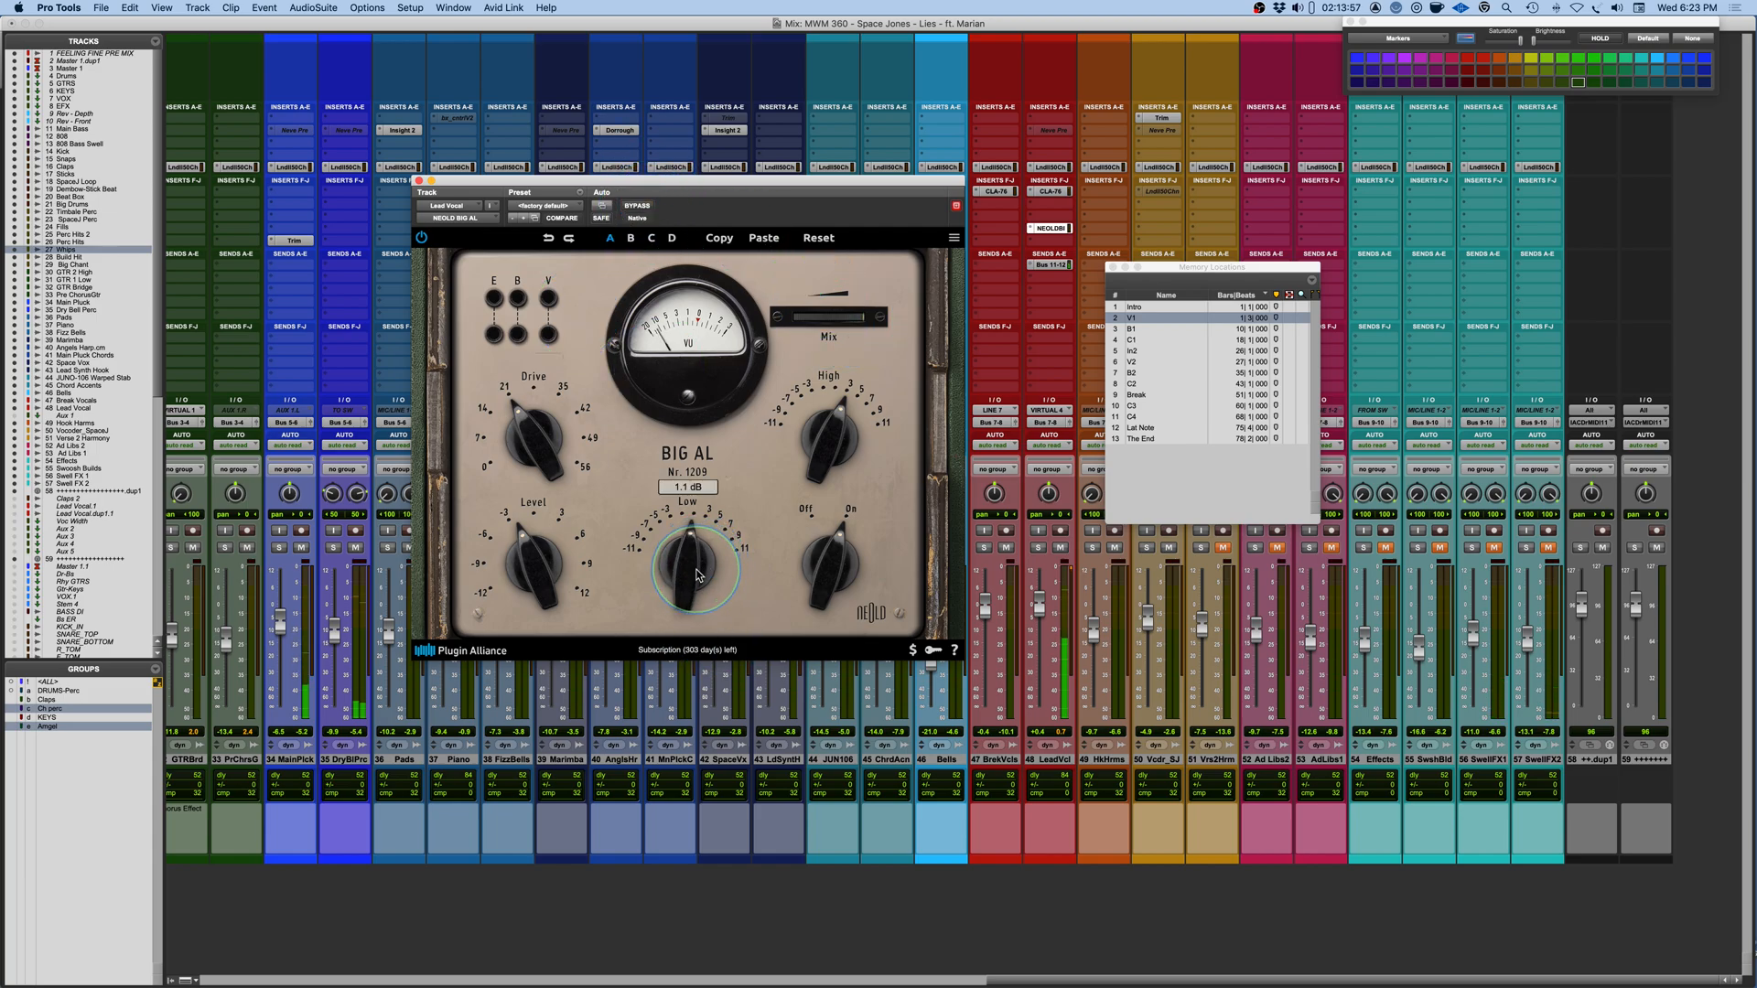
click(639, 206)
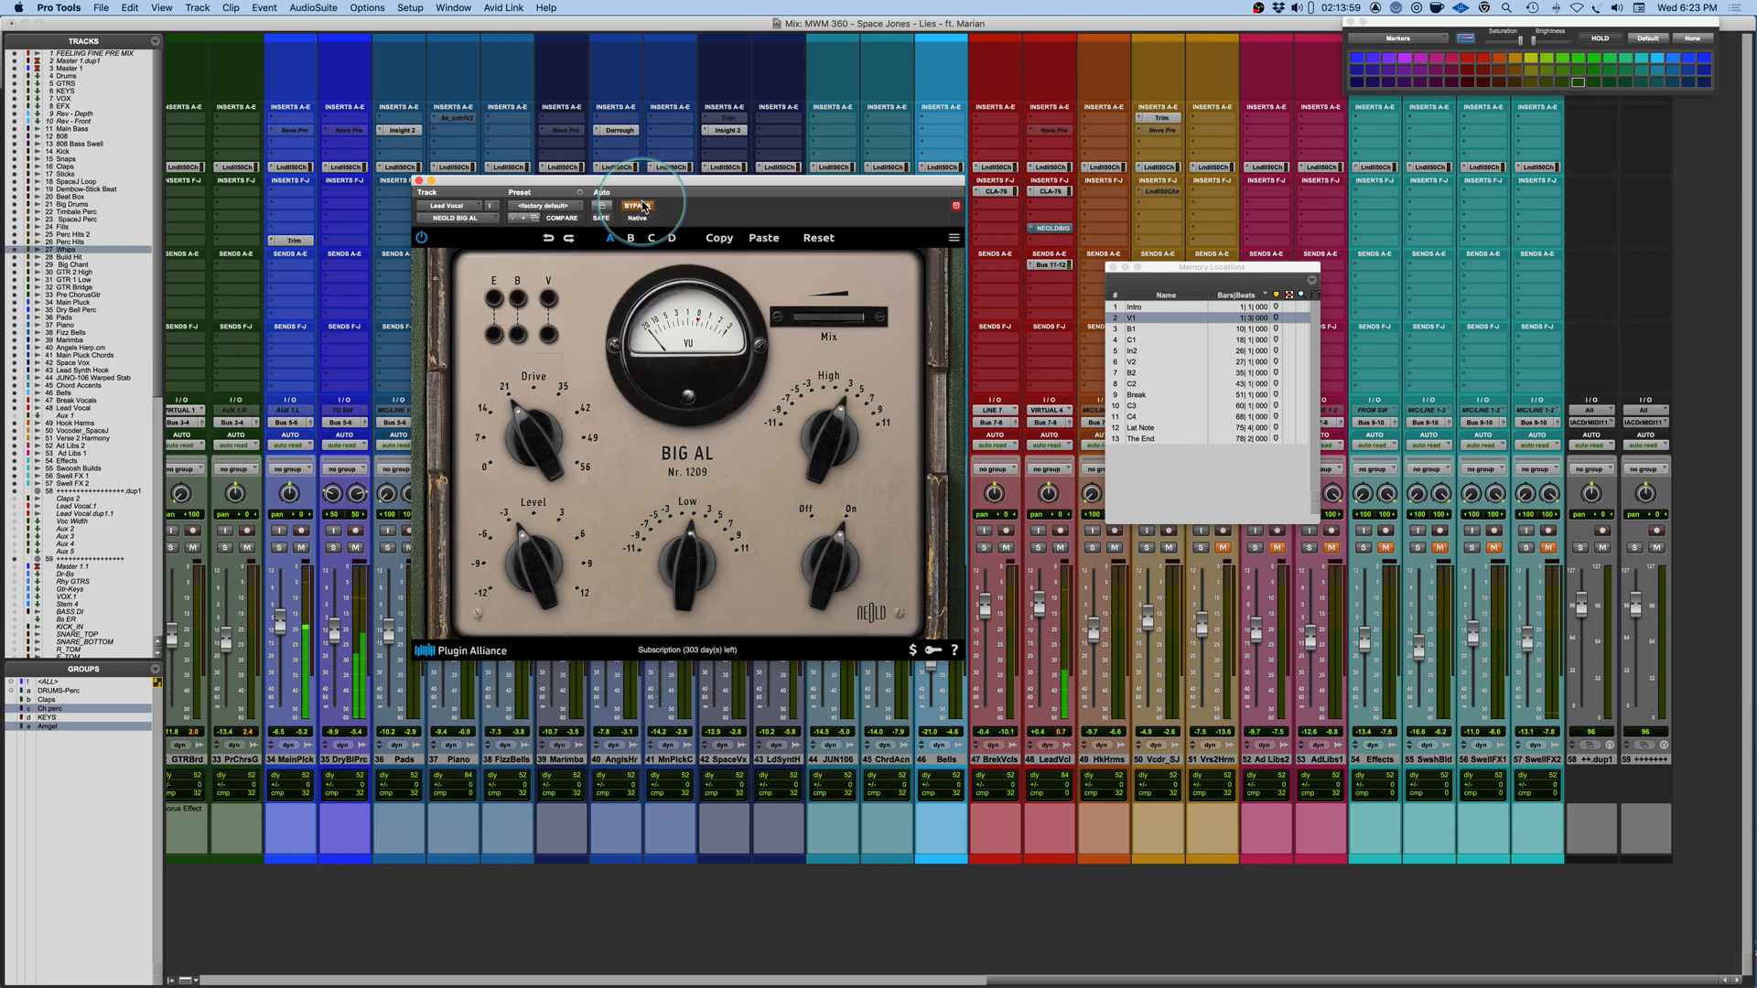
click(641, 206)
Set the lead vocal's Drive to 16.1 dB and Level to -1.0 dB, then close its Big Al window.
drag(533, 431, 529, 445)
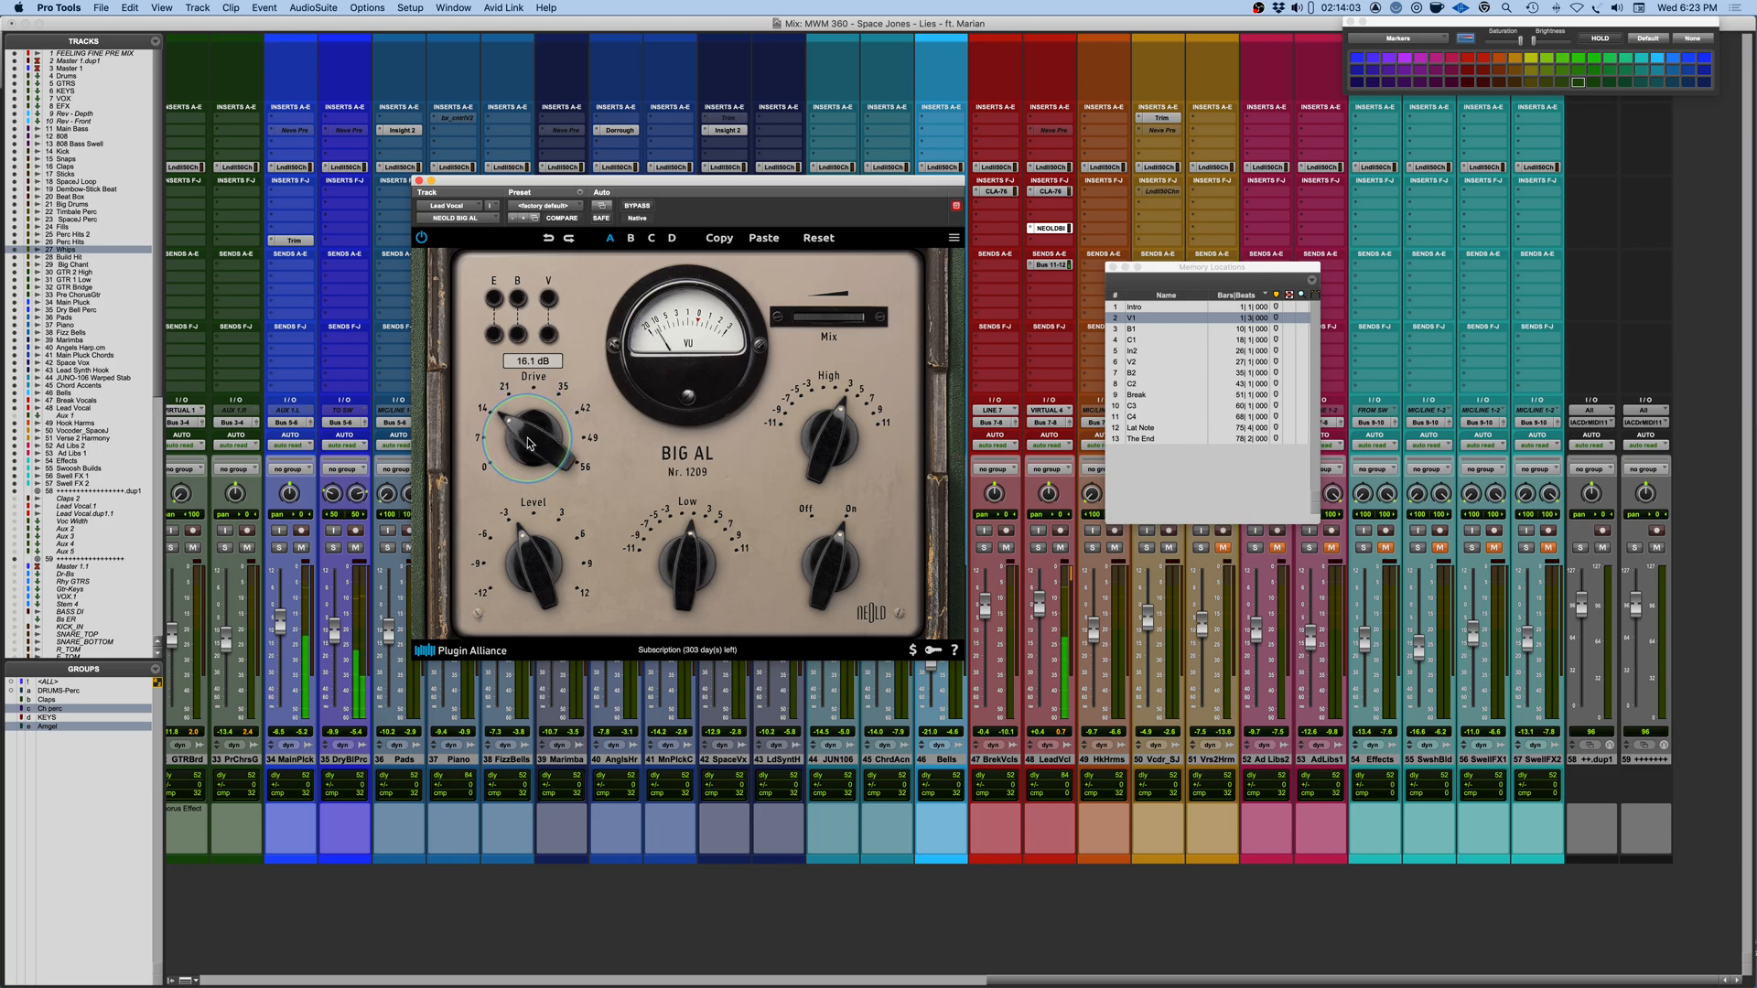
drag(513, 547, 532, 575)
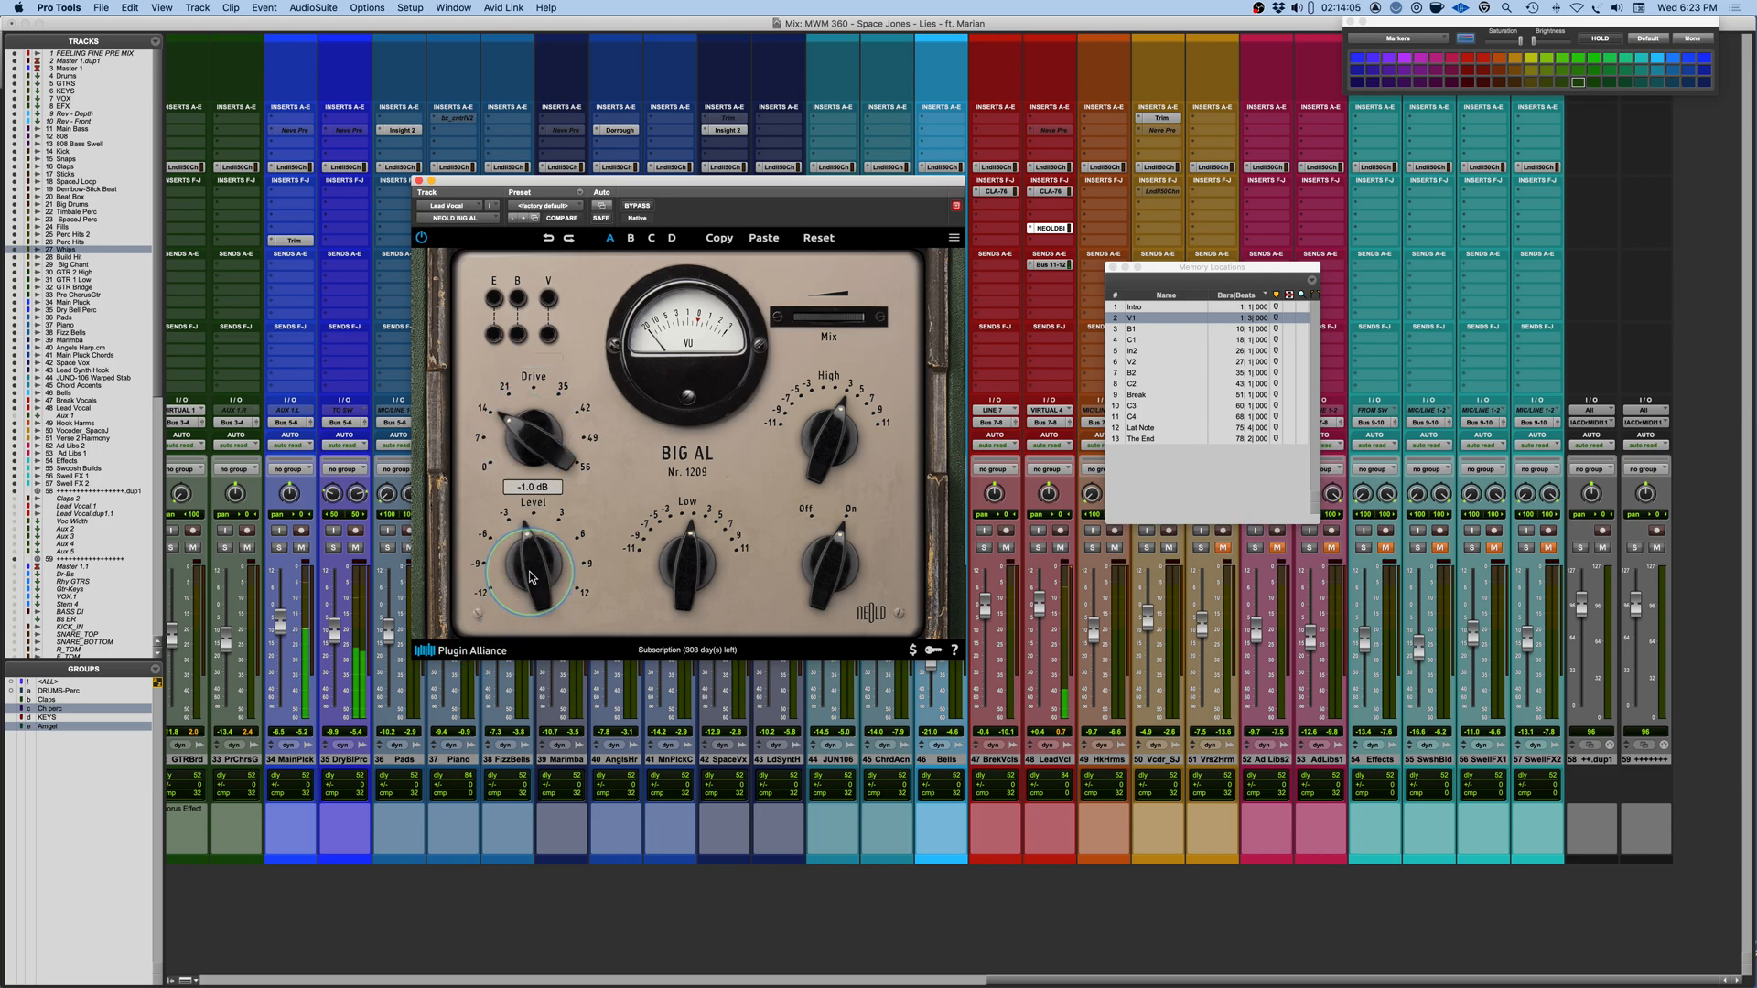
click(640, 206)
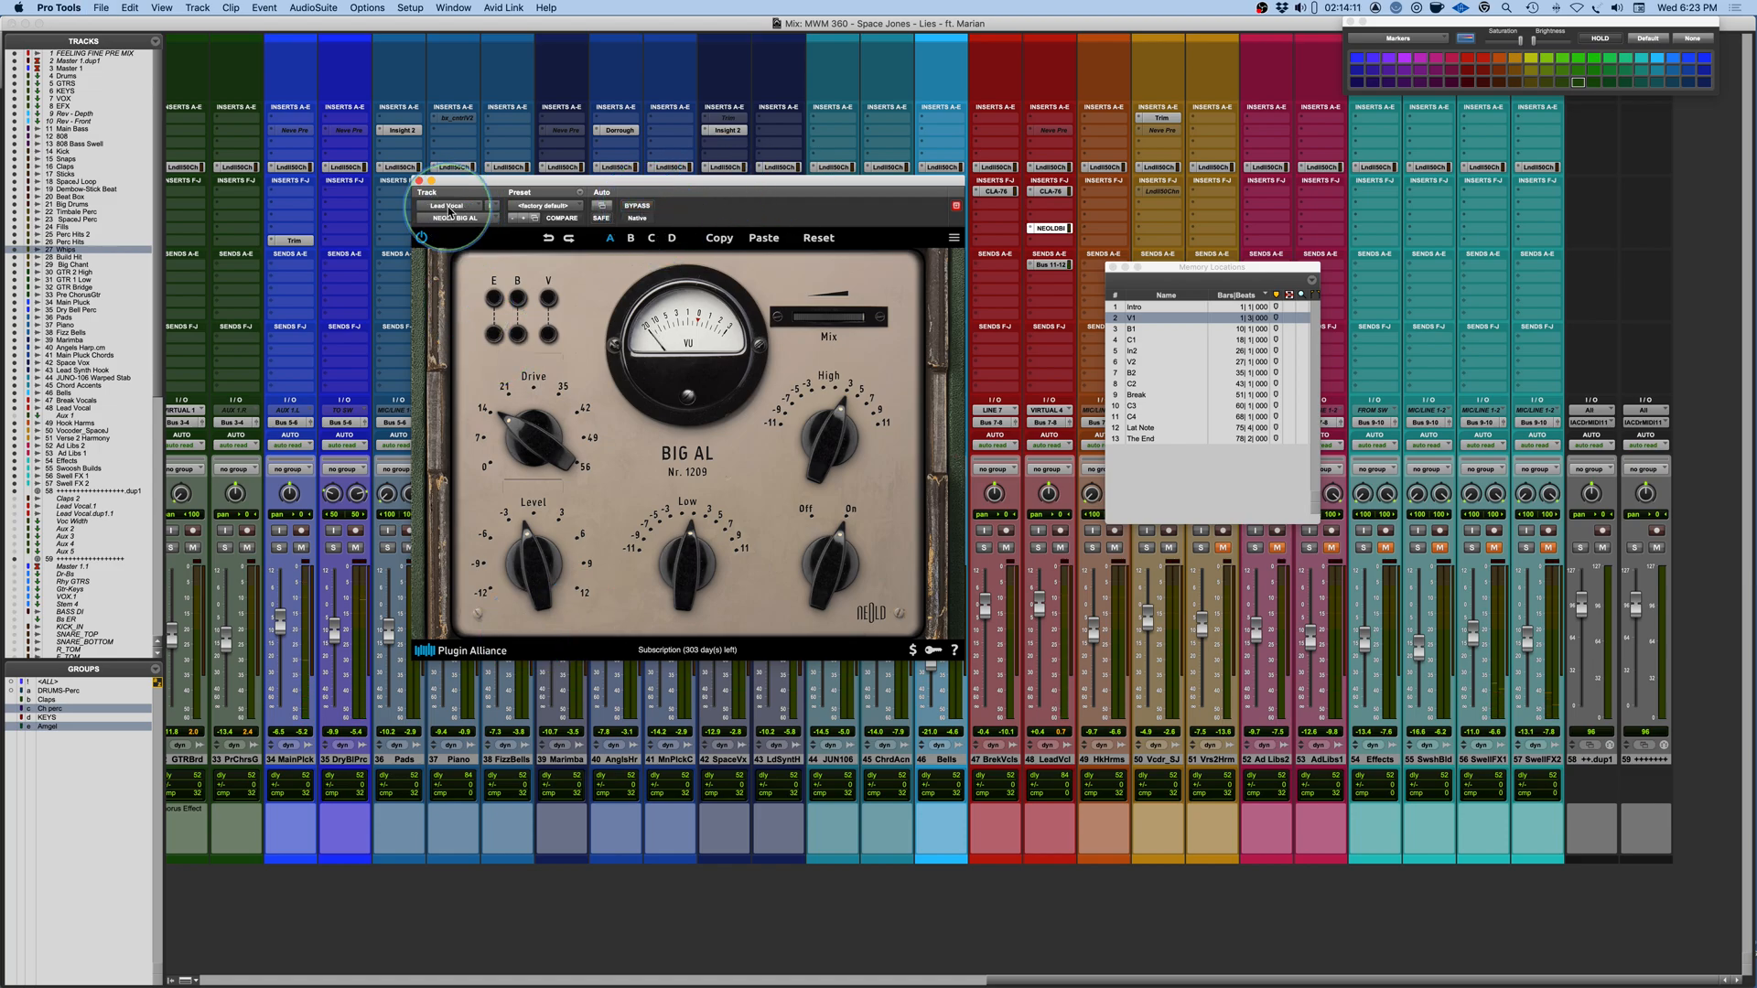
click(419, 180)
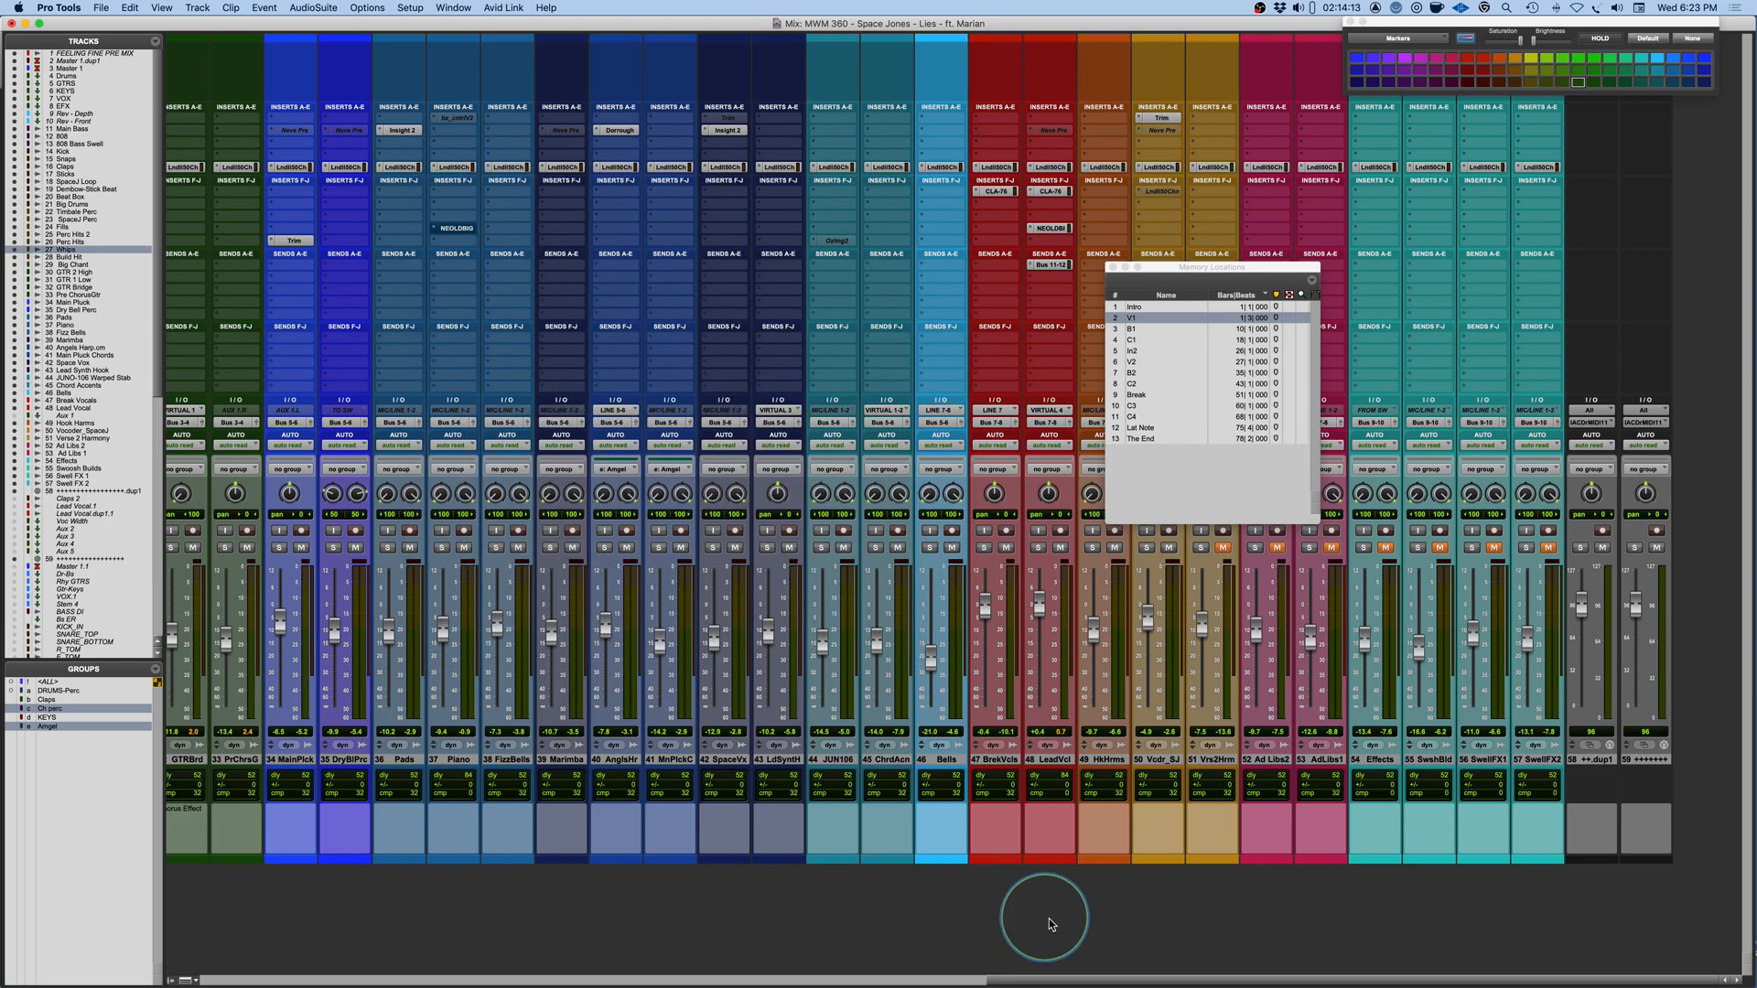
Solo the Main Bass track and open its NEOLD BIG AL insert, moving the plug-in window clear of the channel strip.
scroll(1051, 923, left, 20)
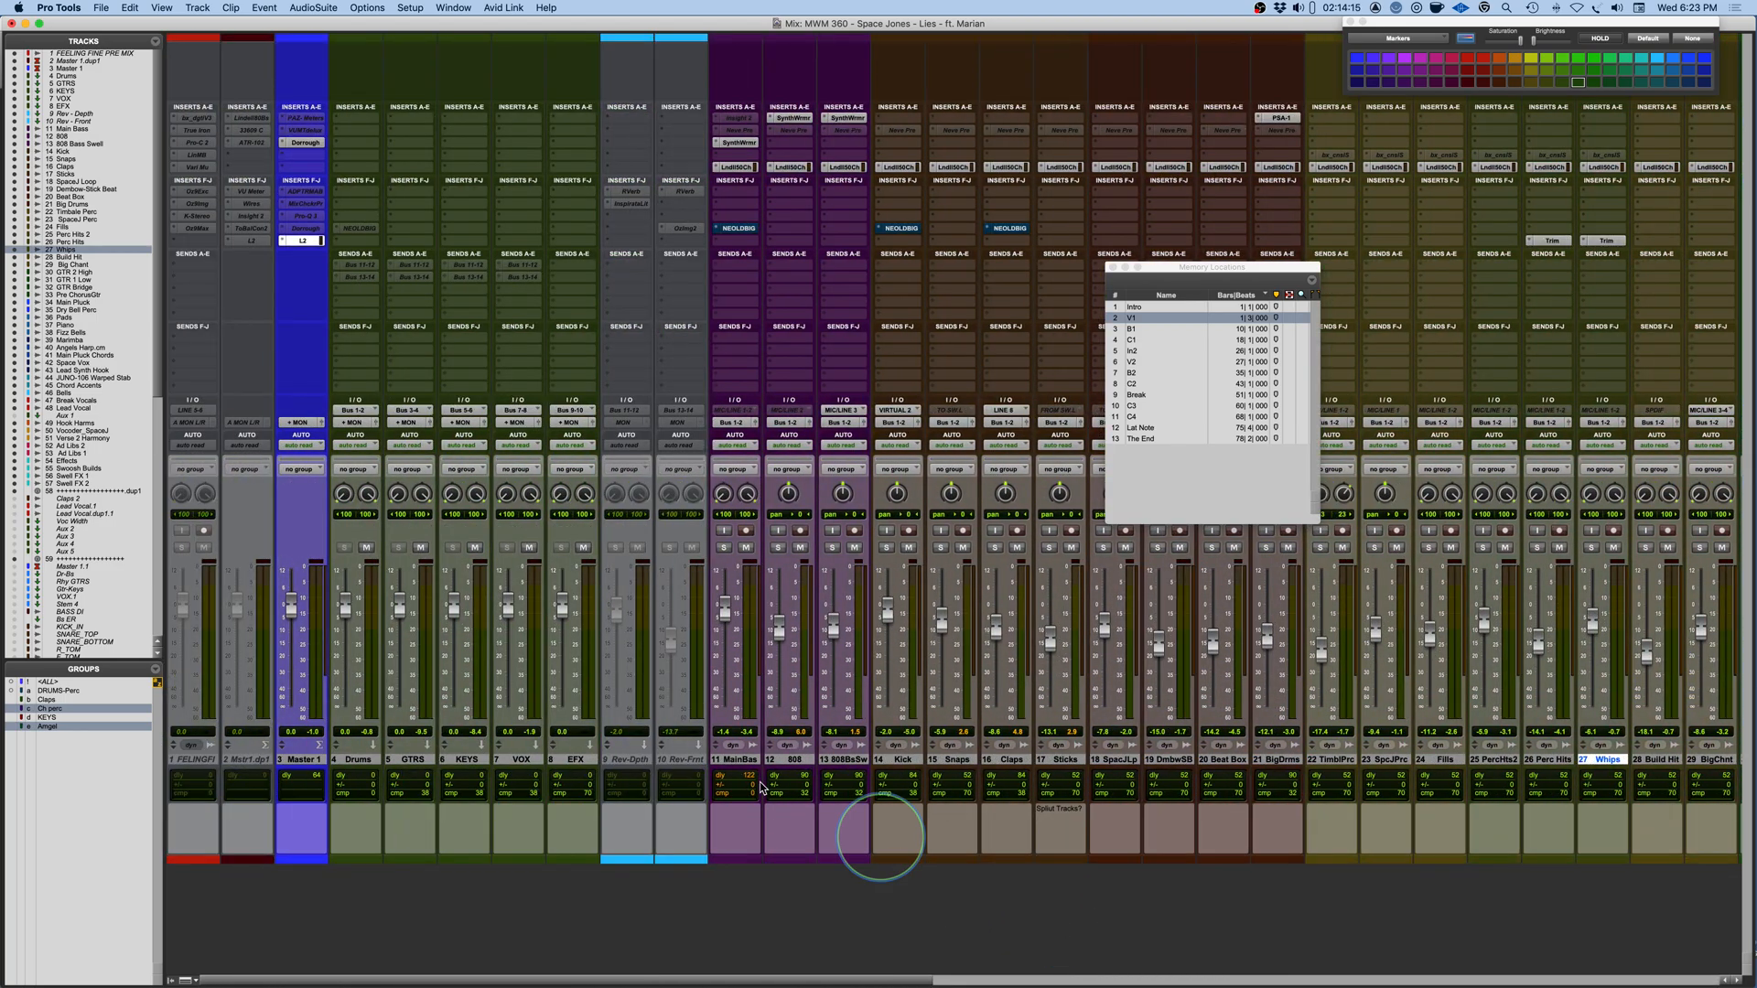
click(723, 547)
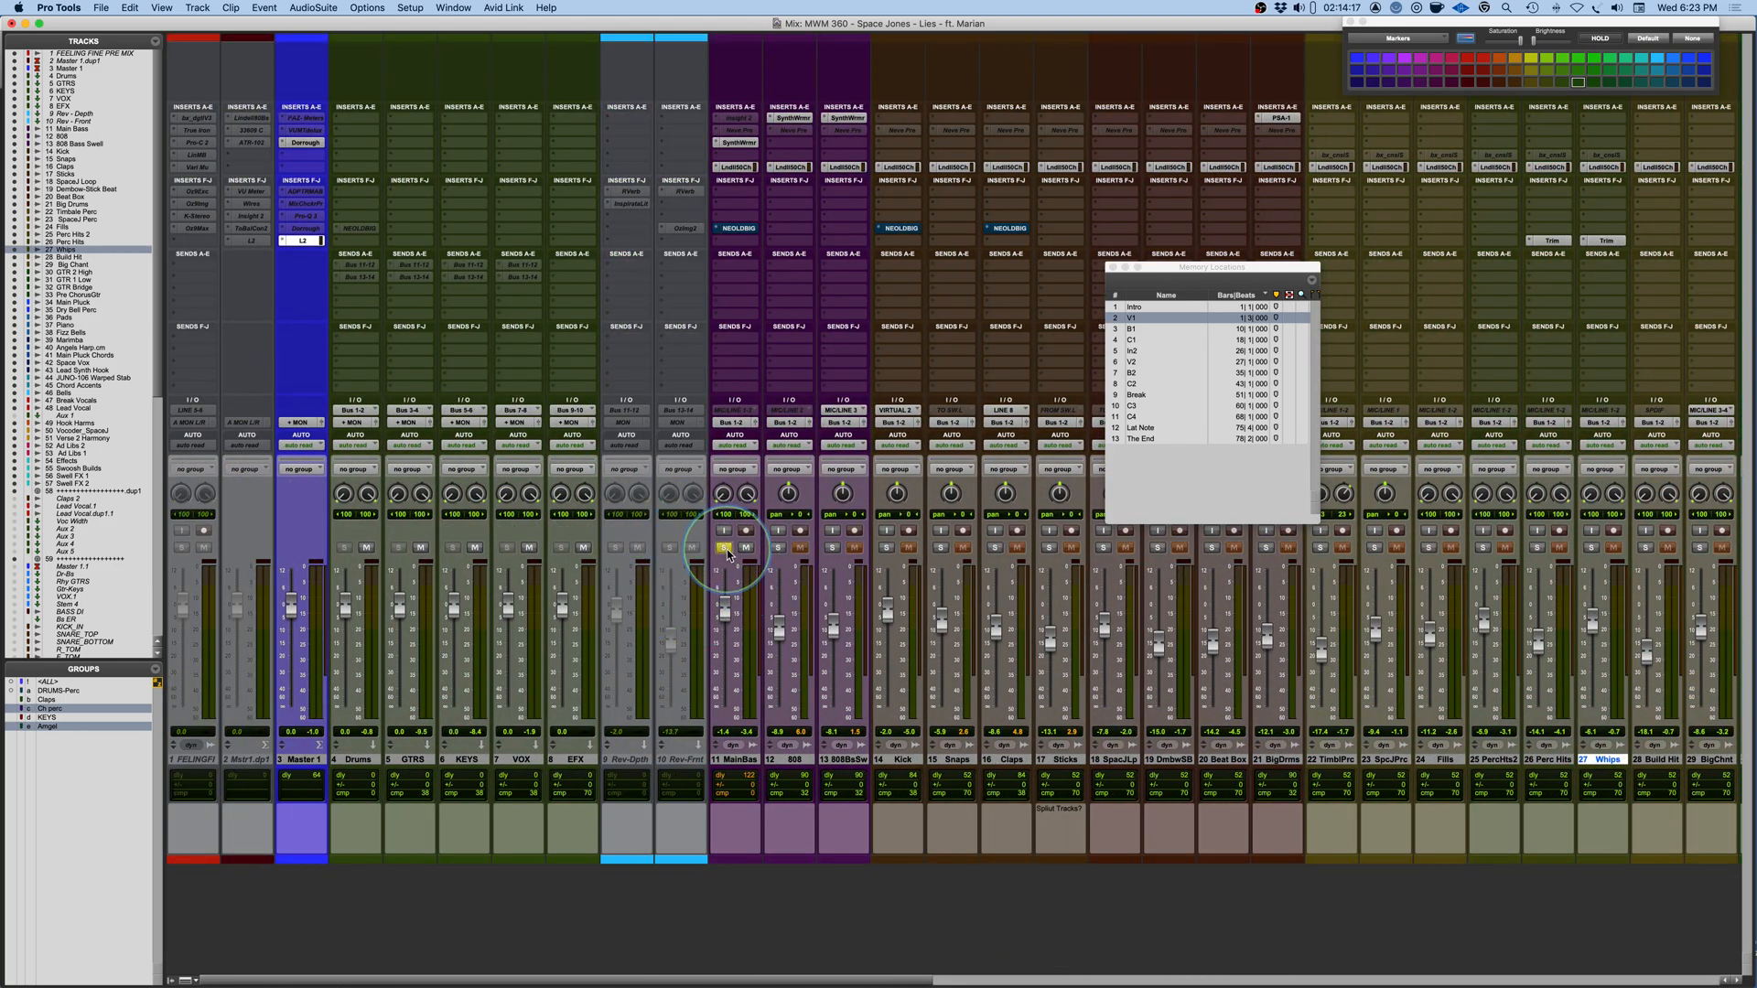
click(738, 228)
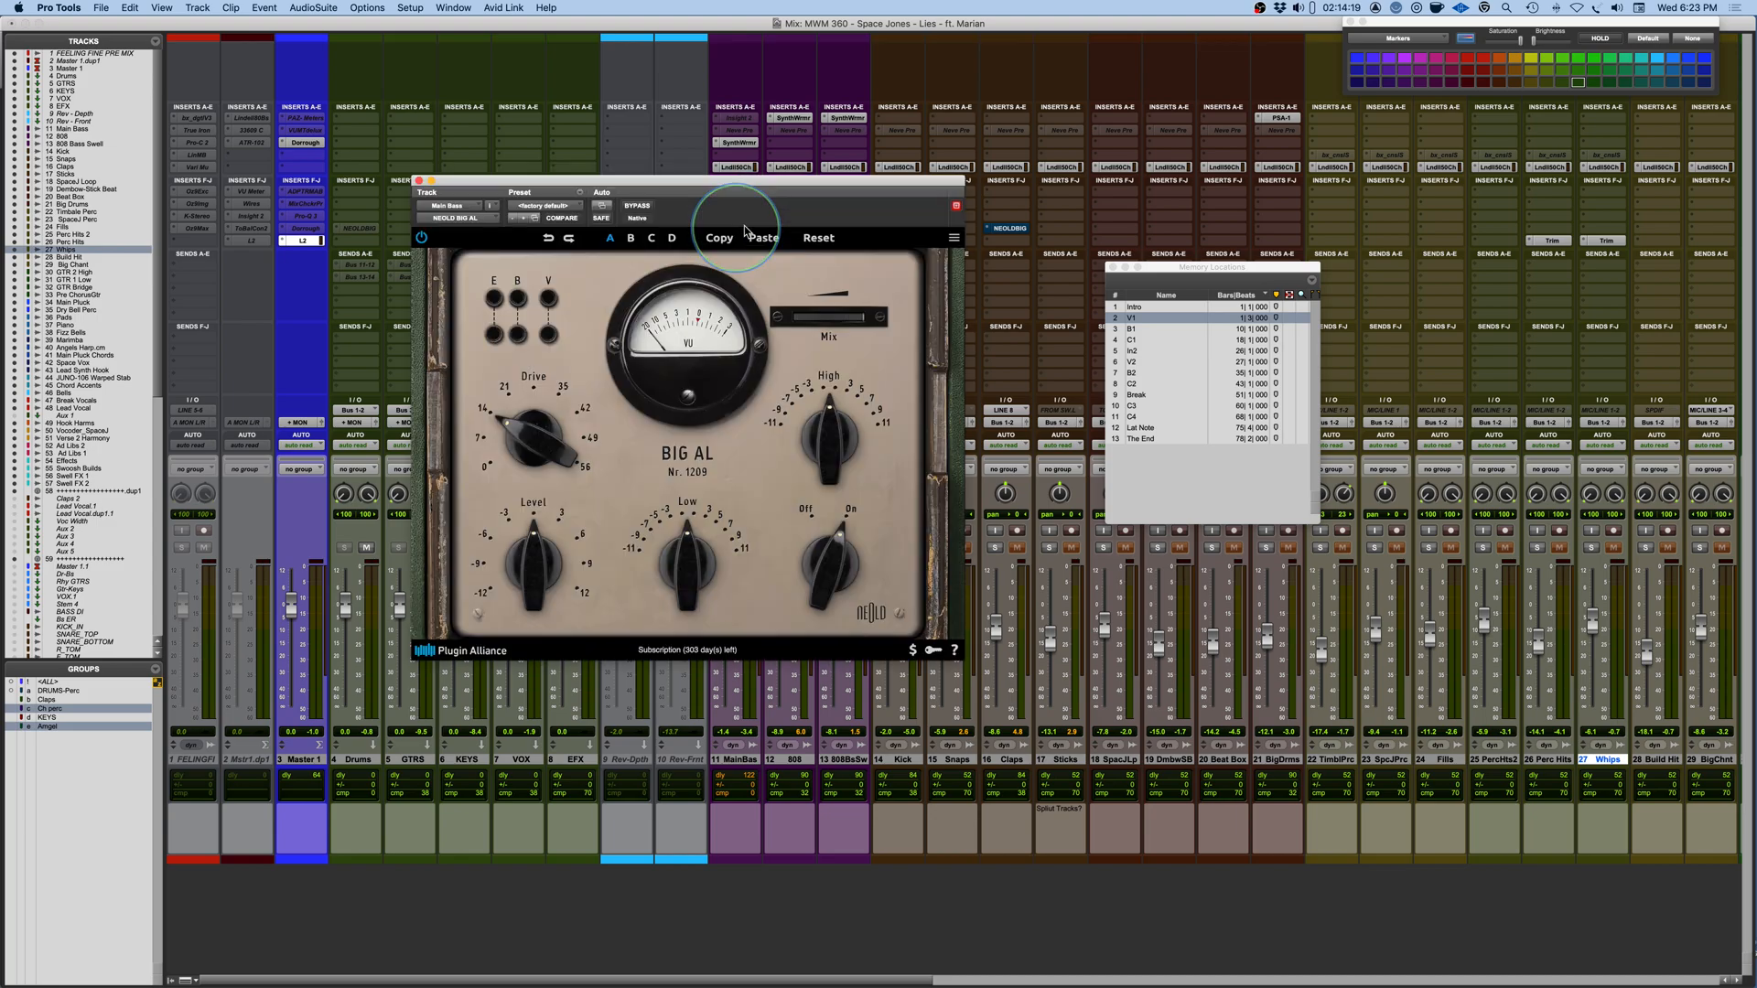
drag(835, 179, 966, 170)
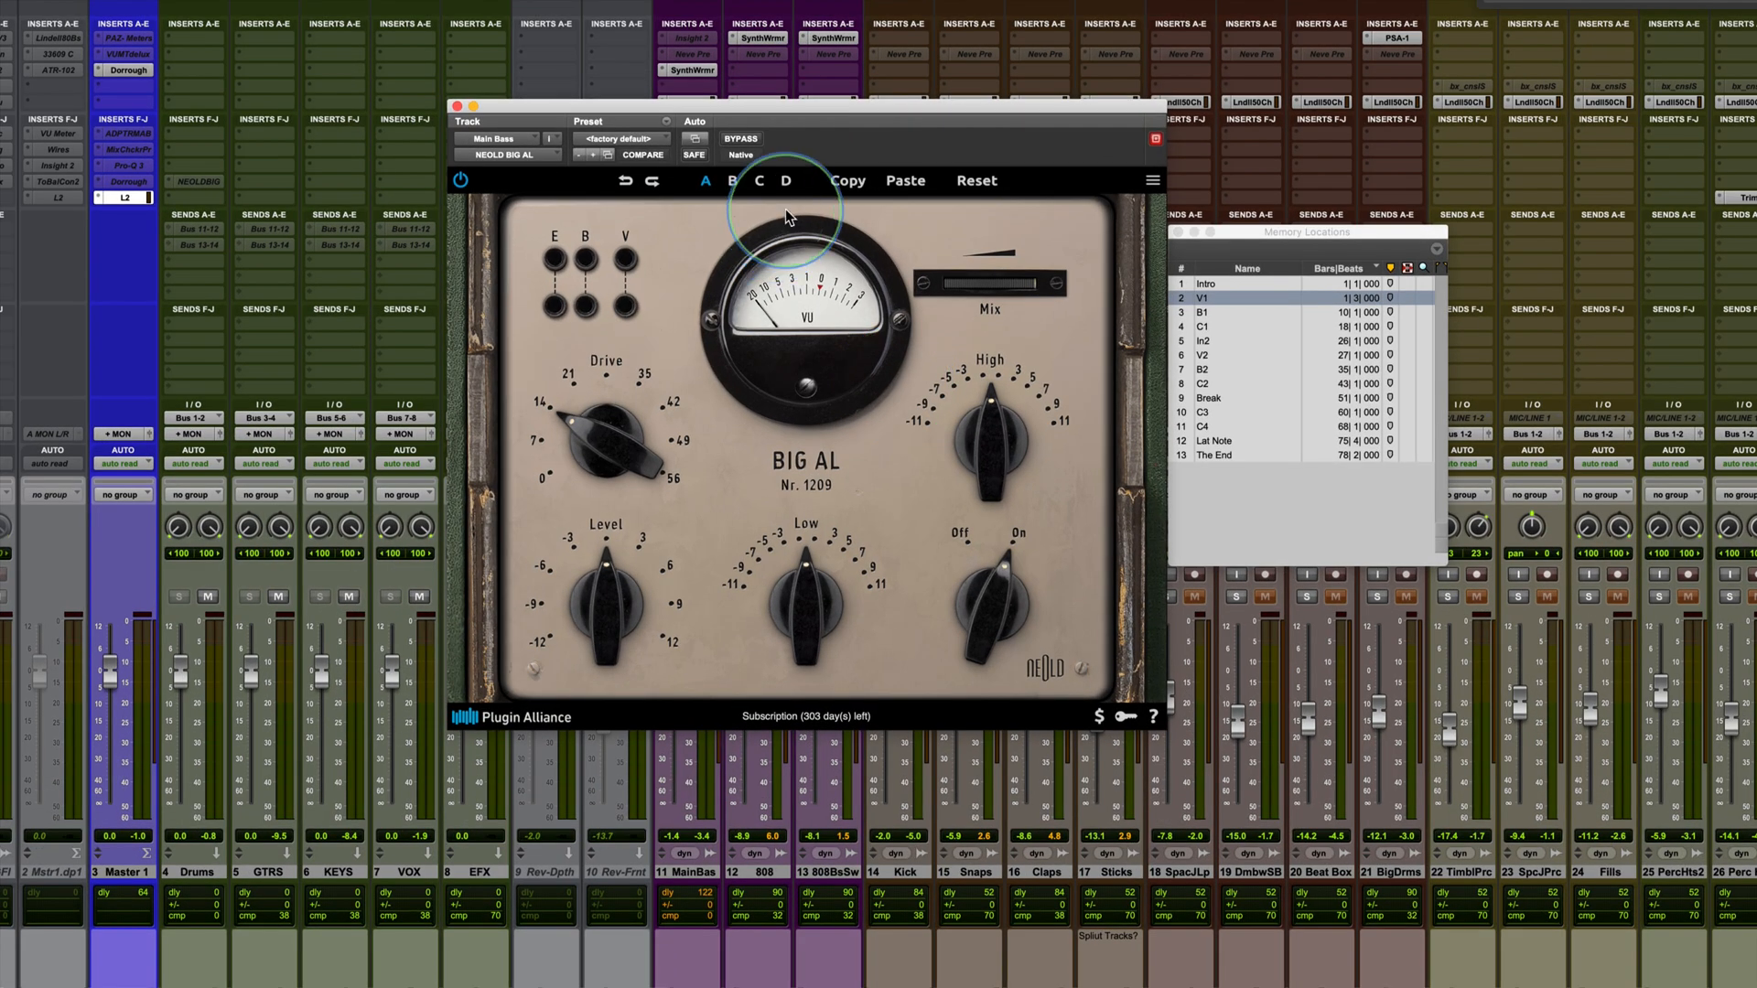
Play the soloed Main Bass from the C1 marker and compare the Big Al bypassed and active.
click(1222, 326)
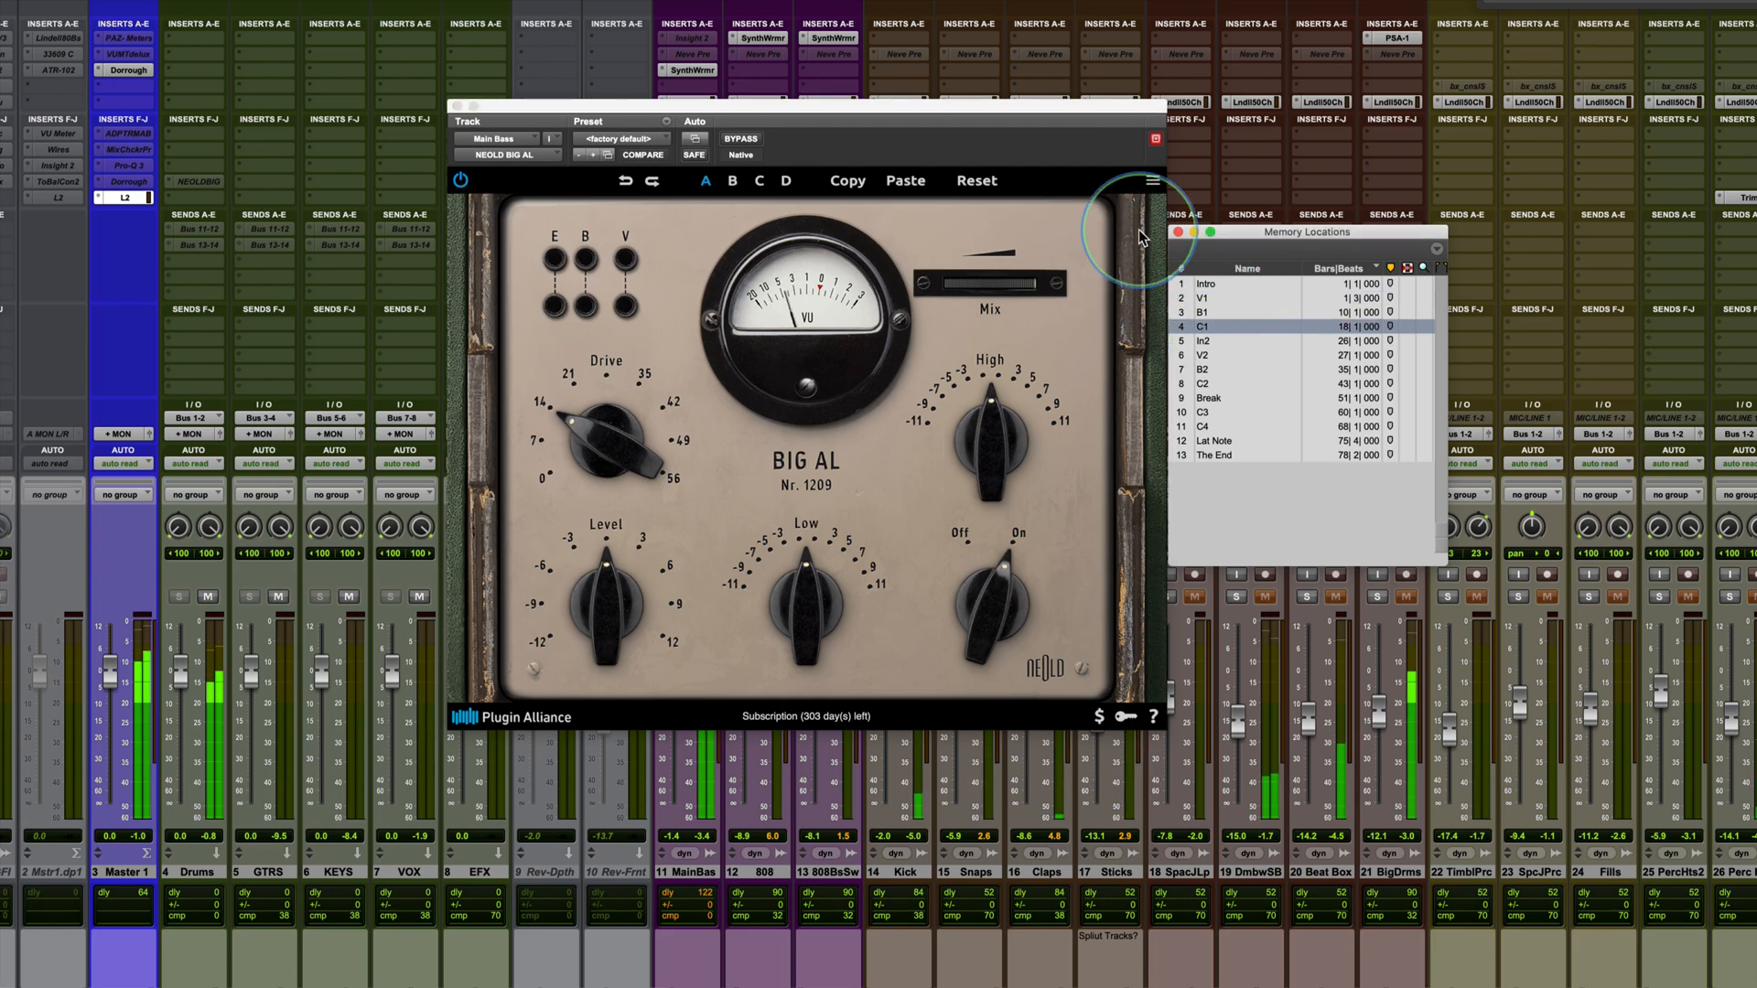
click(739, 140)
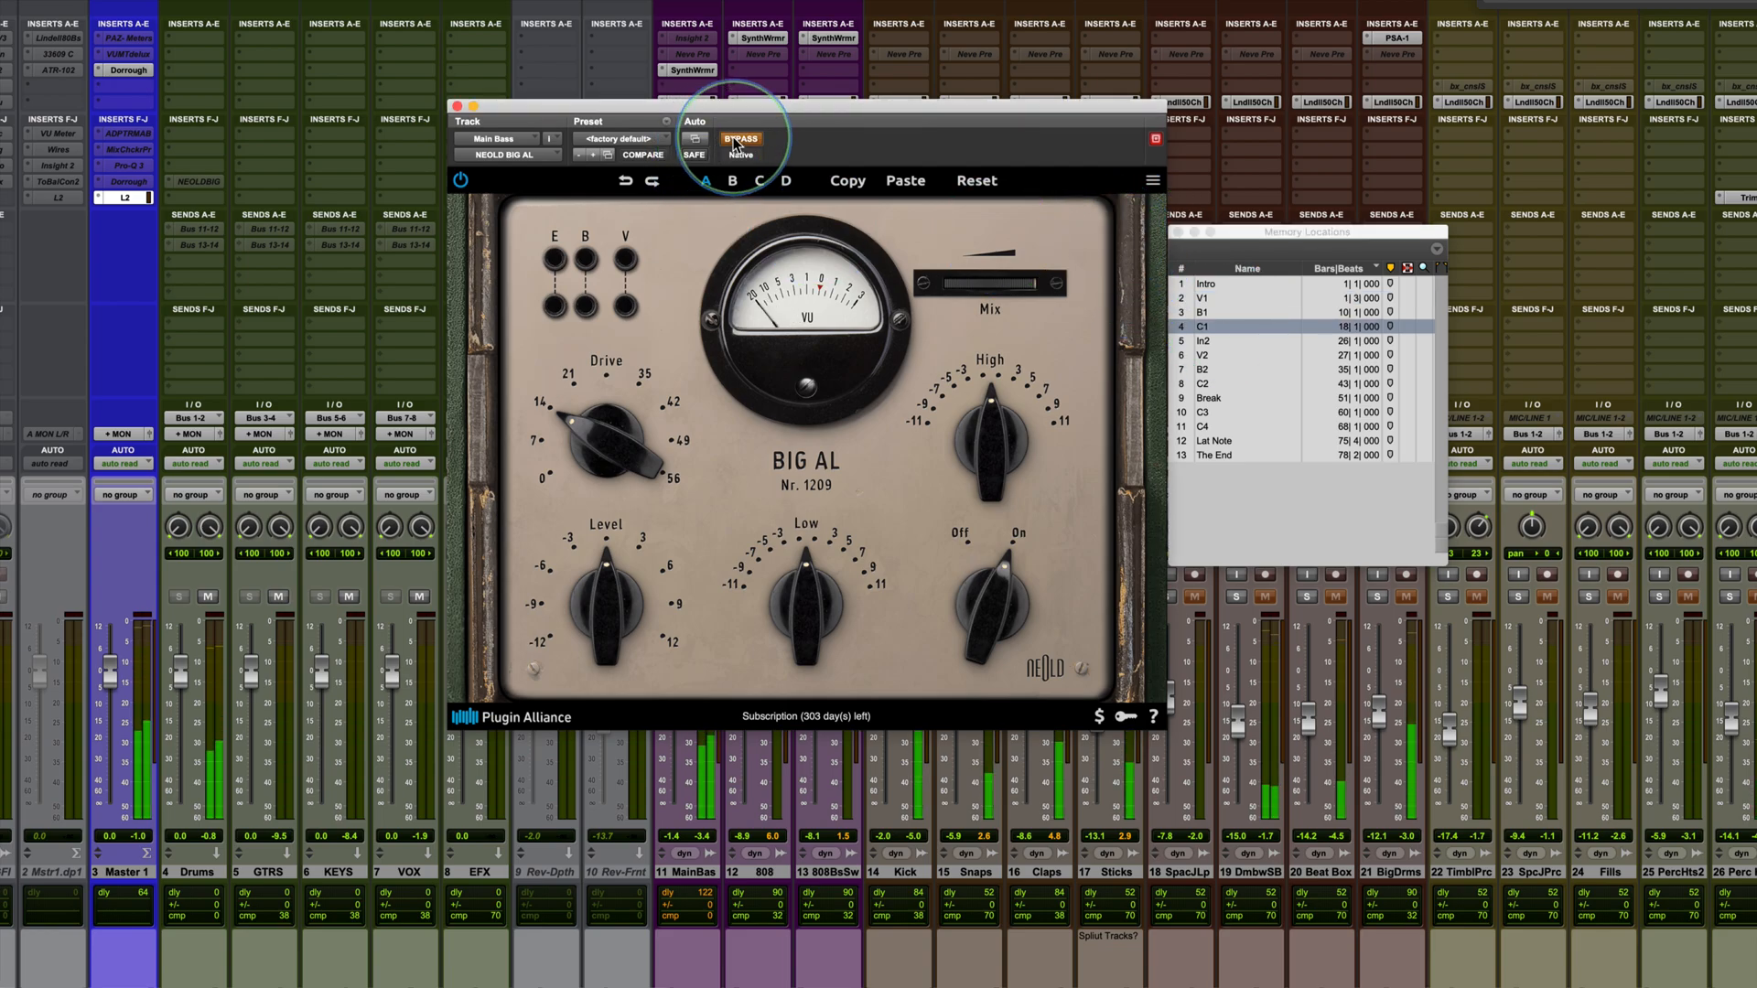
click(739, 140)
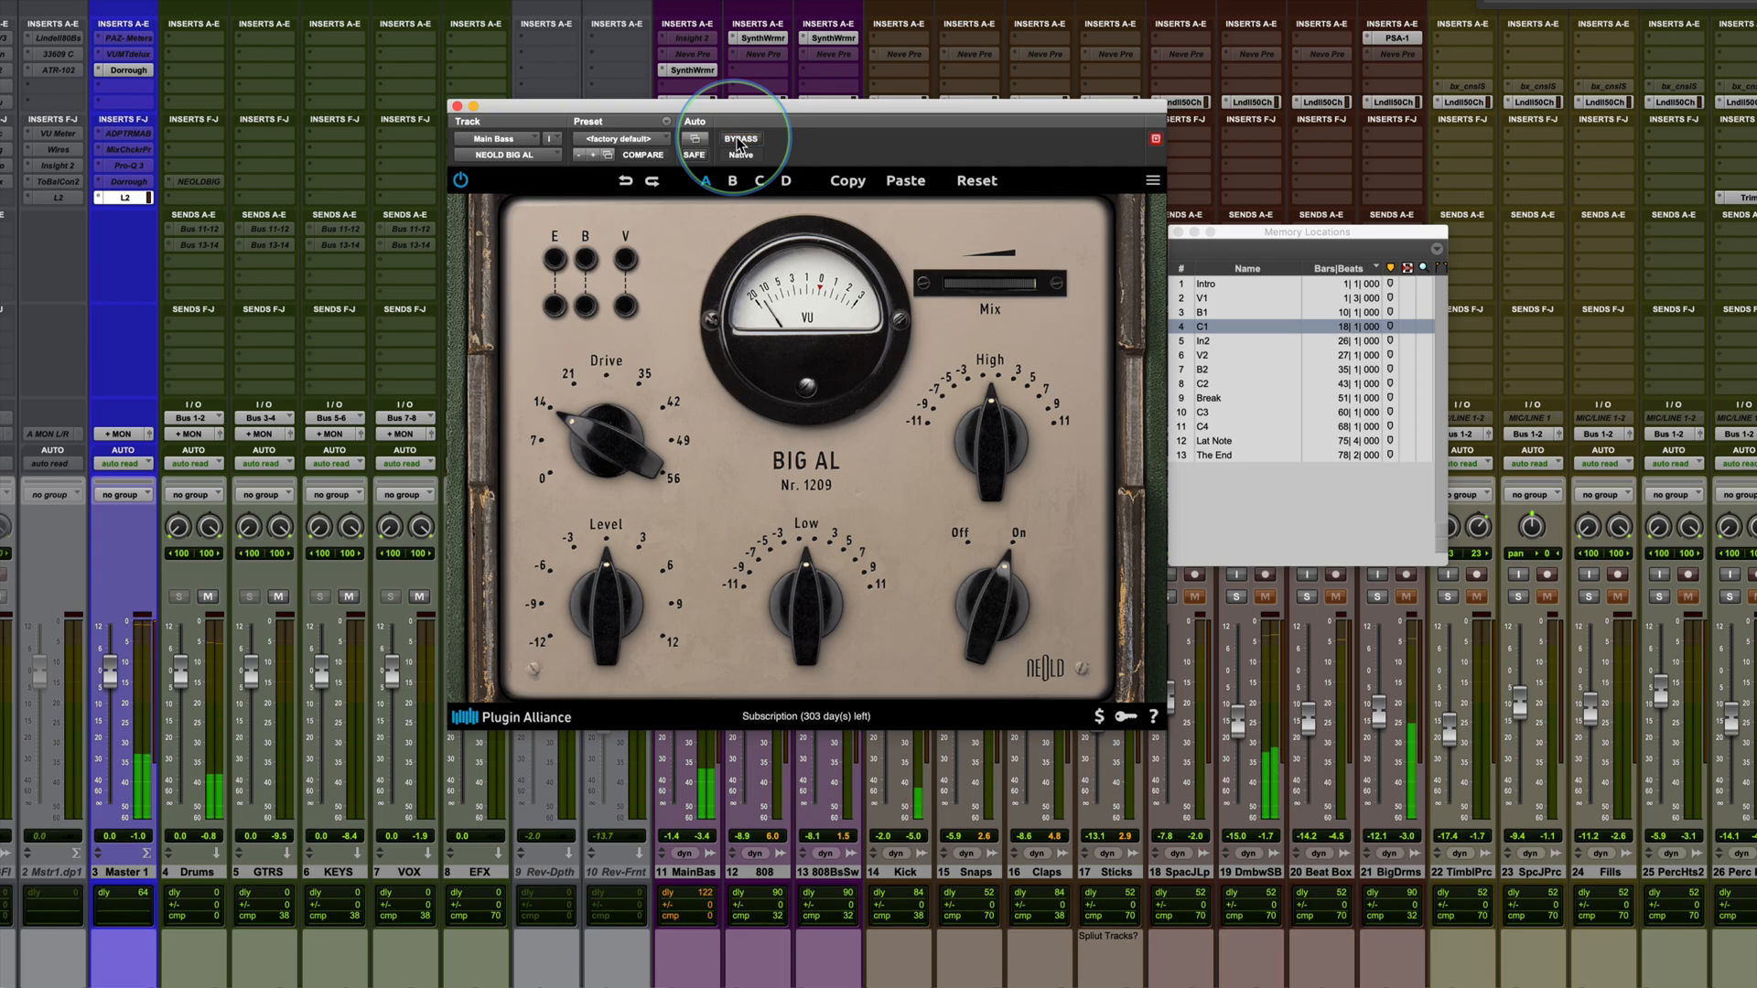
Switch the B option on for the Main Bass, raise Drive to 27.4 dB and set Low to 10.3 dB.
click(588, 261)
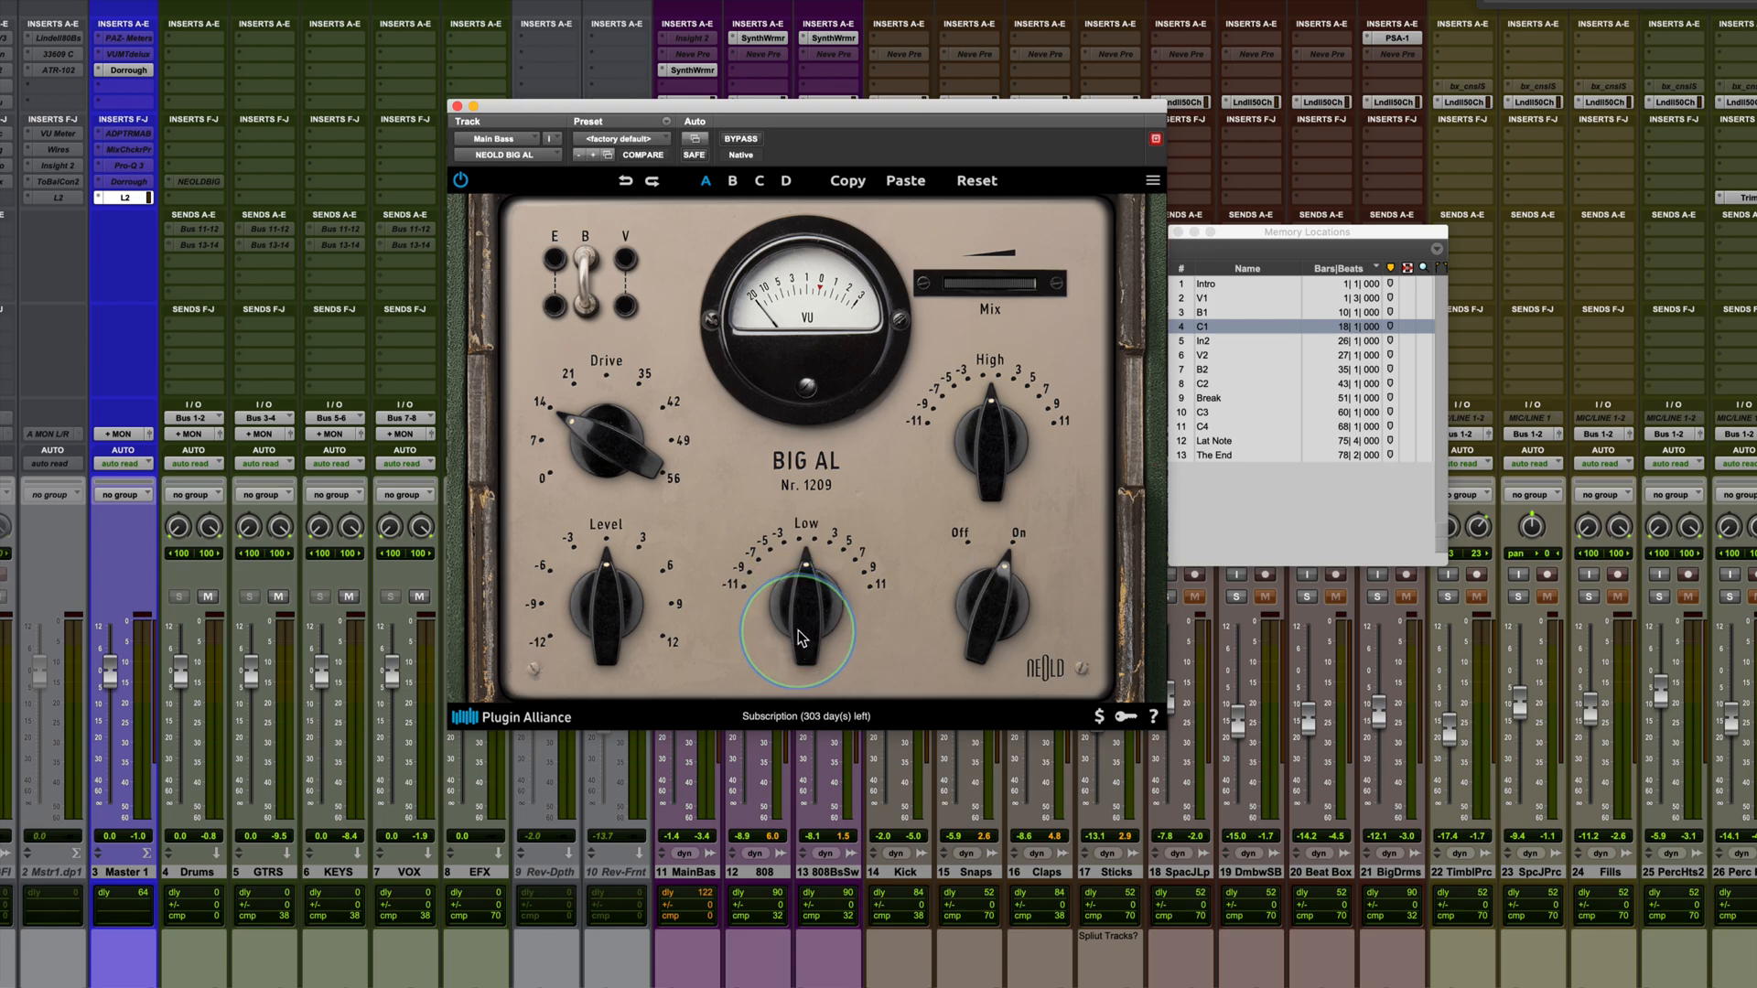
drag(801, 638, 785, 538)
drag(607, 437, 604, 382)
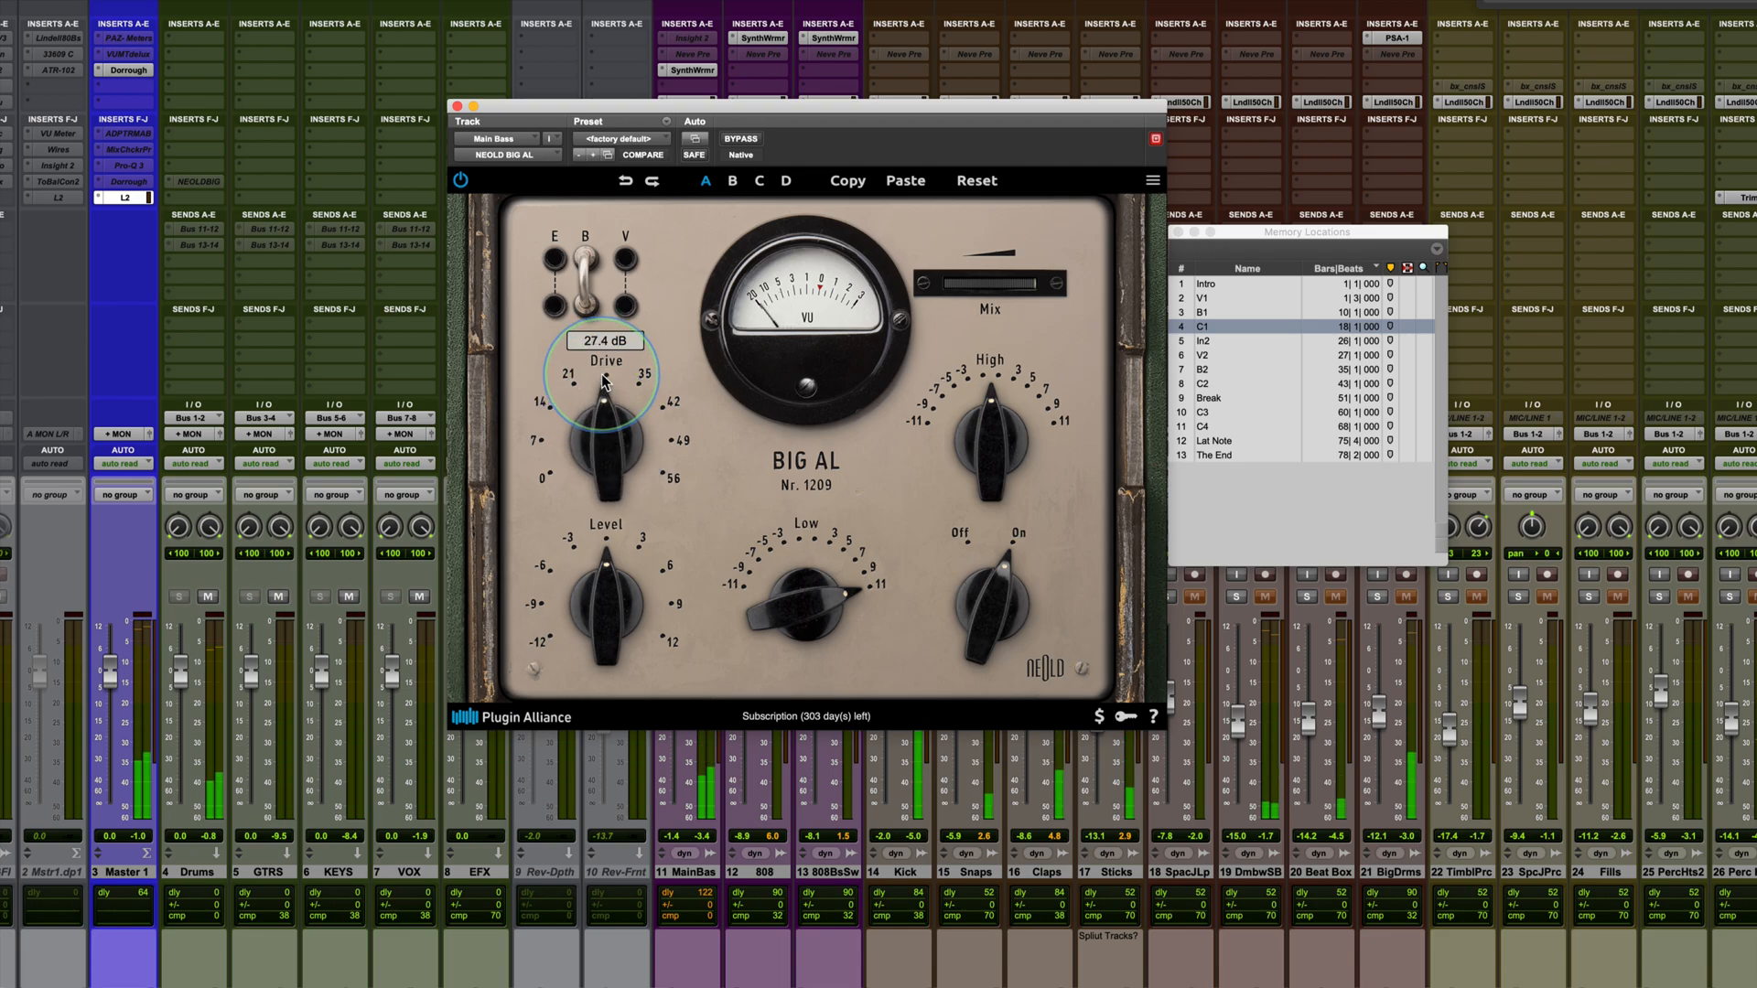
drag(805, 599, 674, 222)
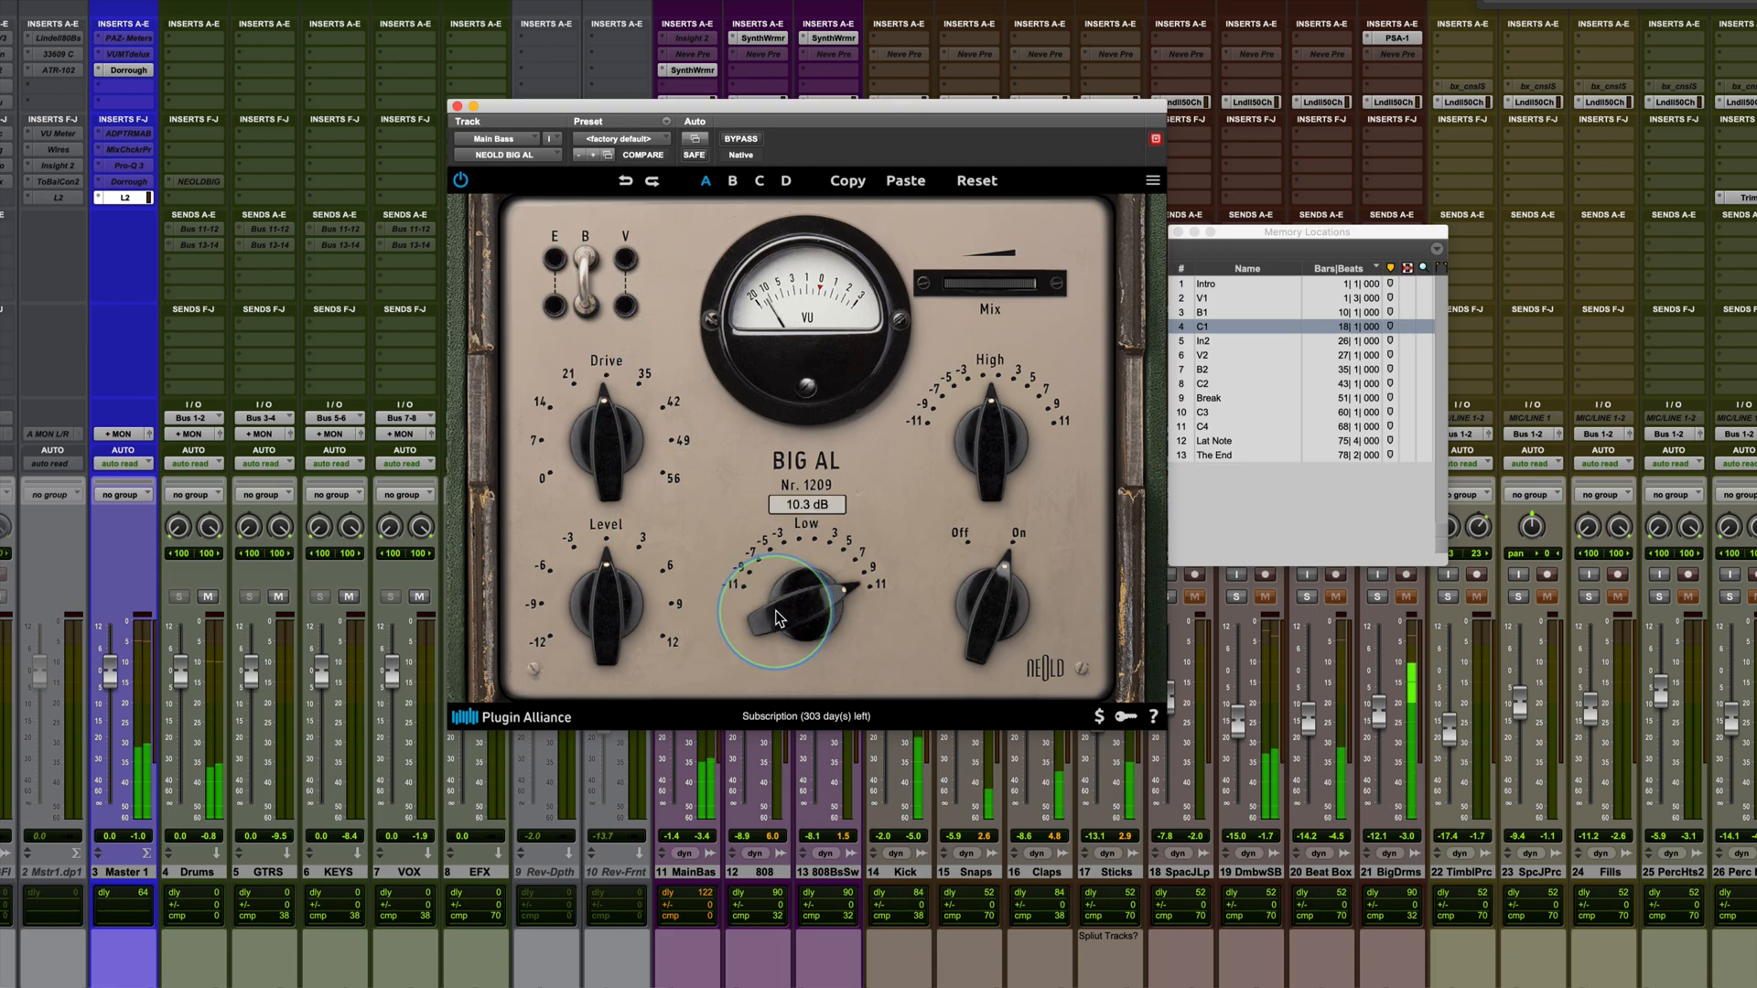
Turn Voltage Sag on for the Main Bass, reduce Drive to slightly above 21 dB, and check against bypass.
click(627, 263)
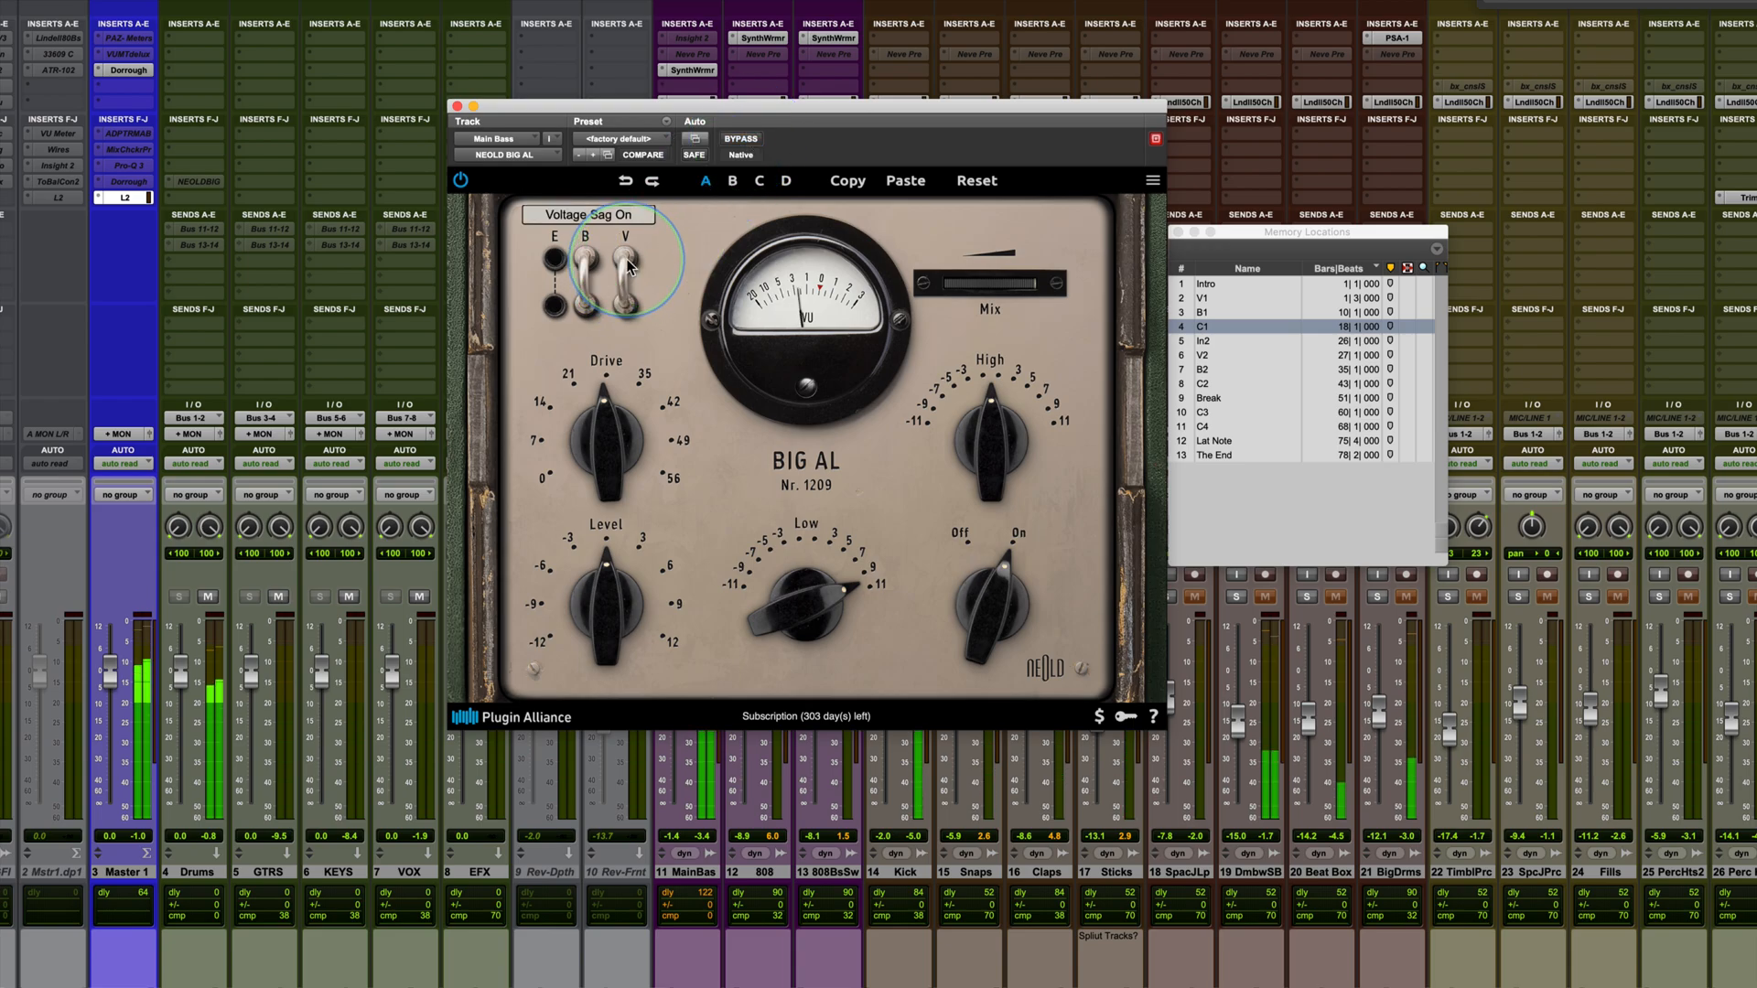
drag(604, 464, 612, 451)
click(739, 142)
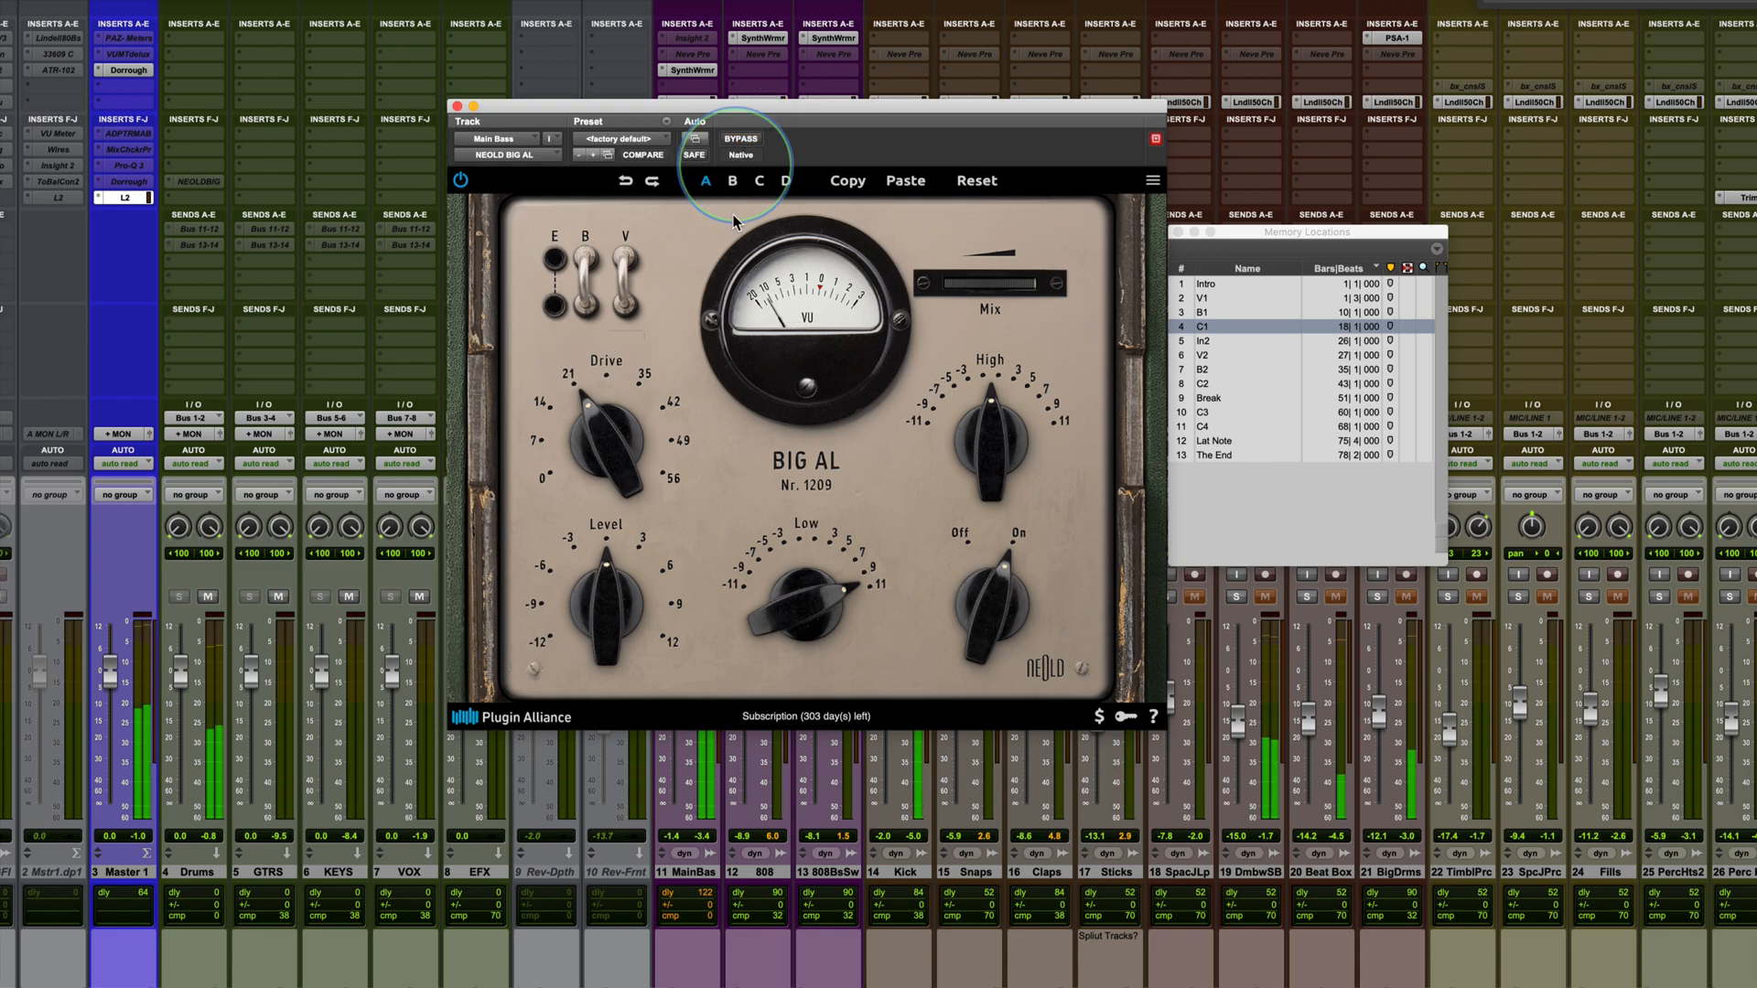
Raise the Main Bass's High band slightly, trim Level just below 0 dB, and compare against bypass.
drag(999, 446, 997, 432)
click(740, 140)
click(739, 140)
click(600, 590)
click(739, 140)
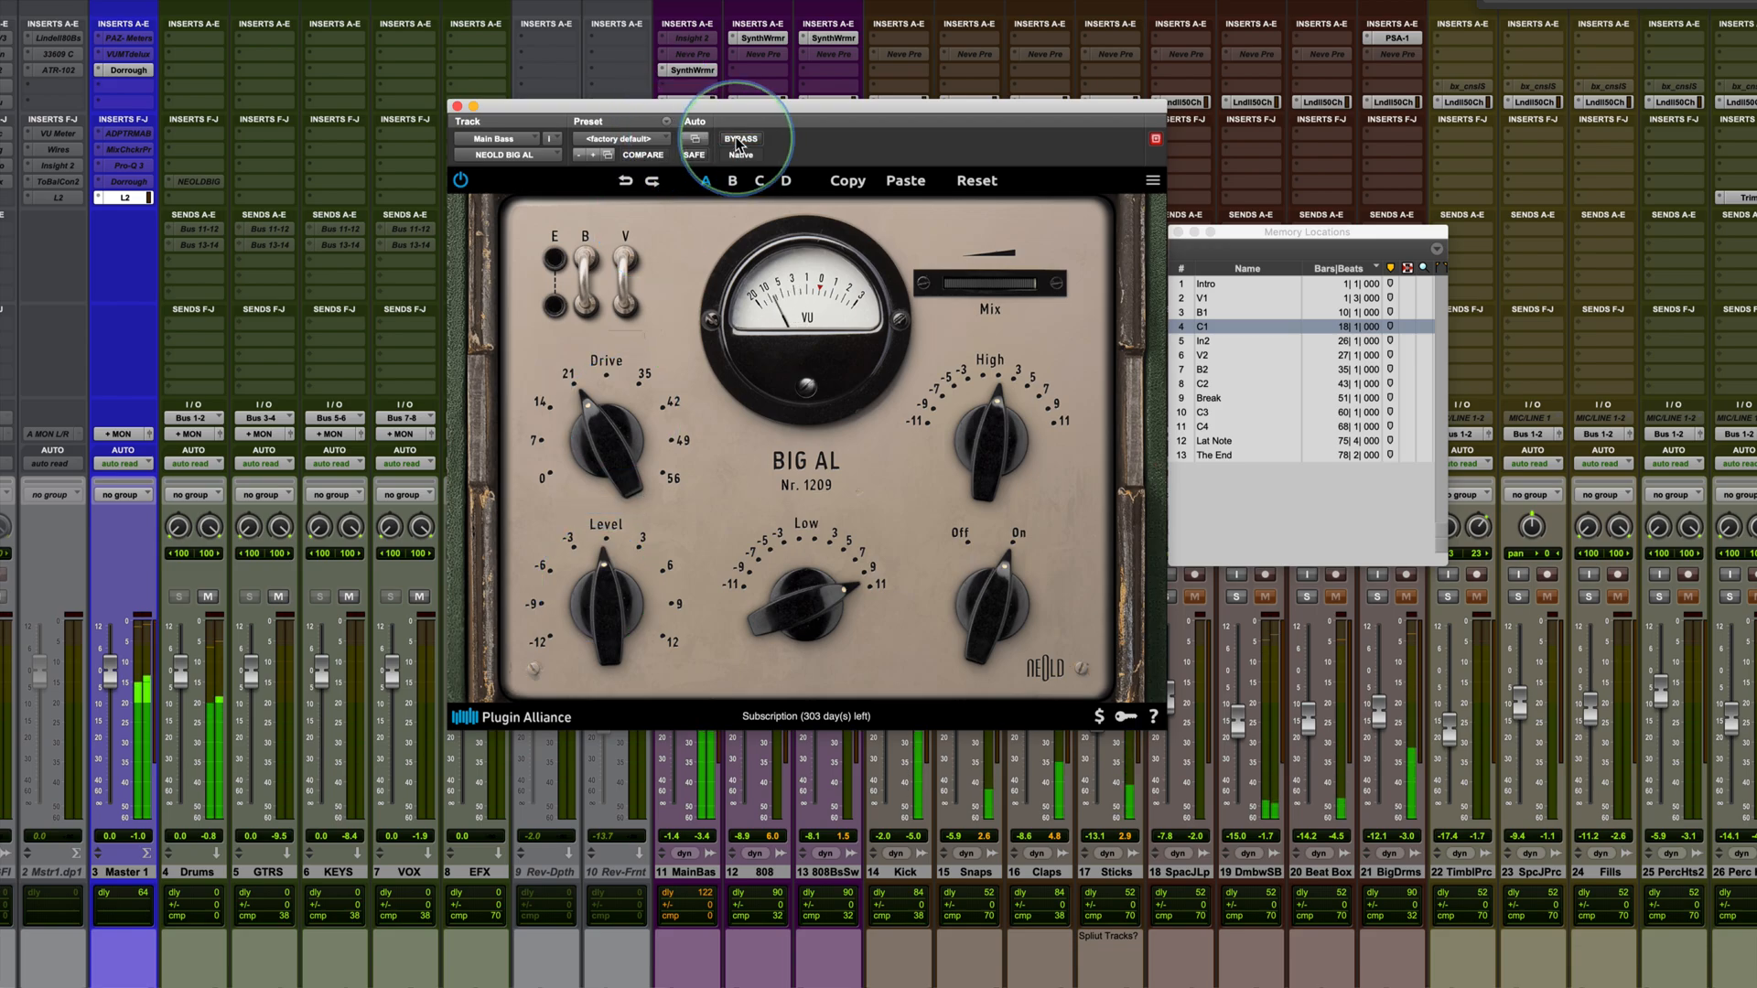
Move the plug-in window off the Main Bass strip, unsolo the track, and compare the Big Al bypassed and active in the full mix.
drag(810, 106, 1188, 49)
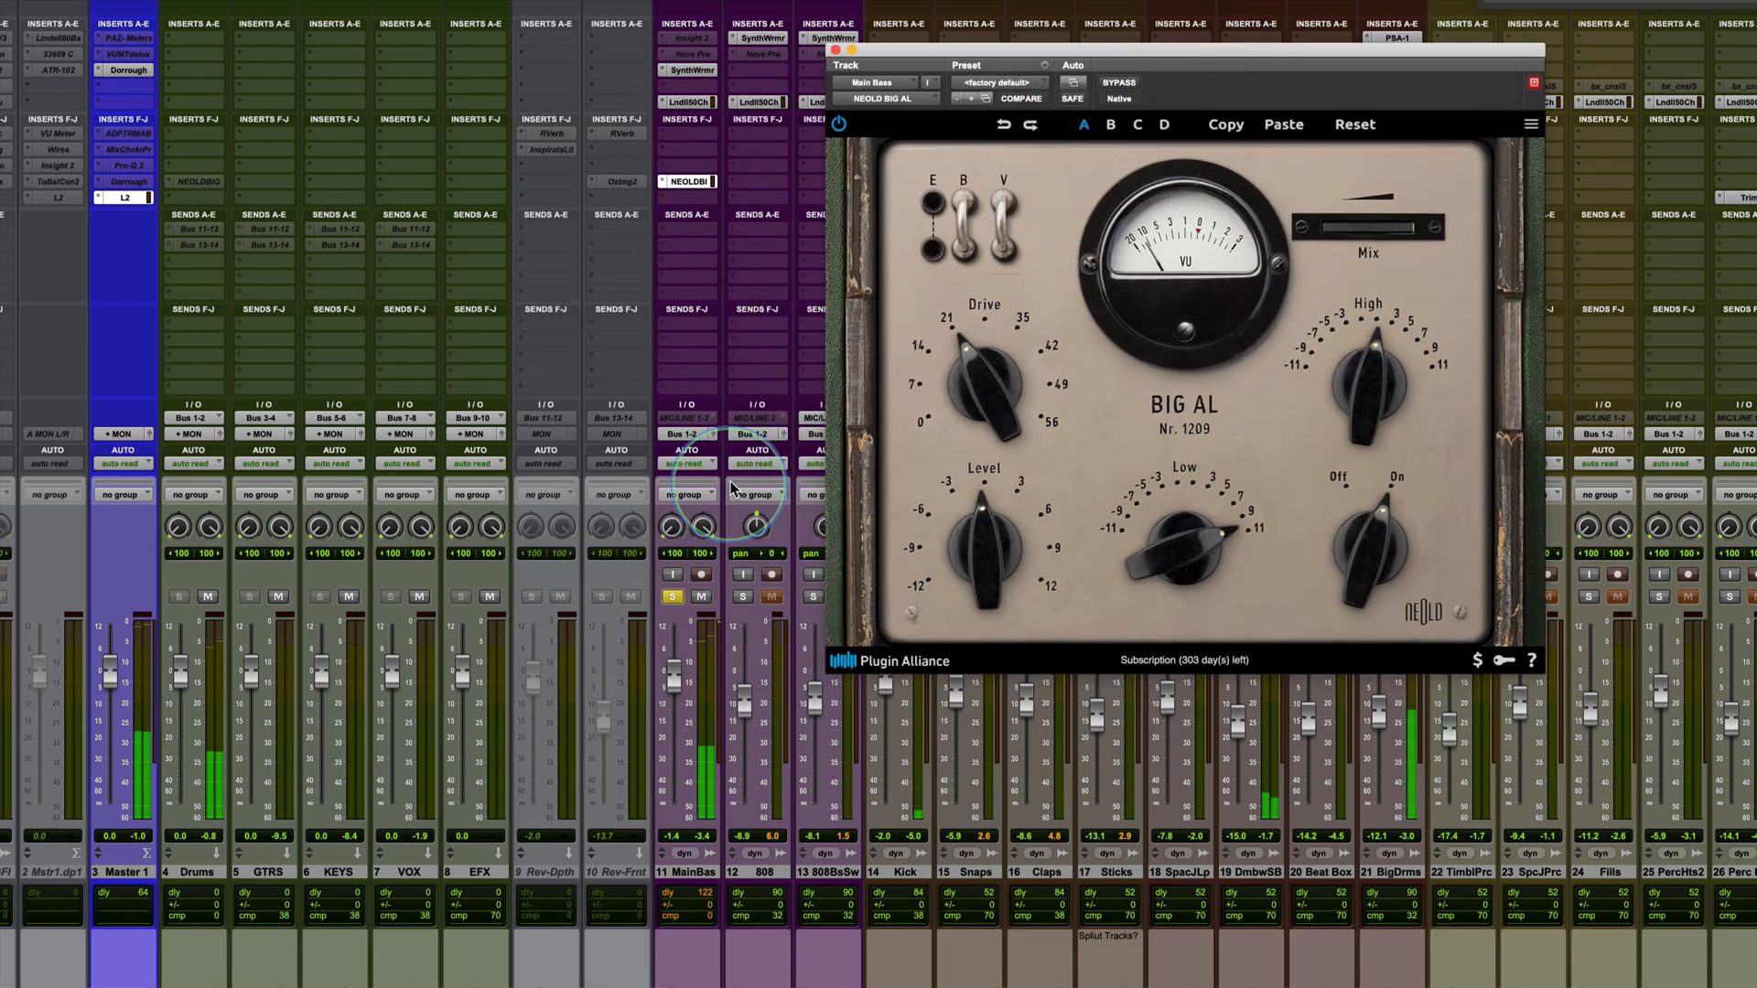
click(672, 598)
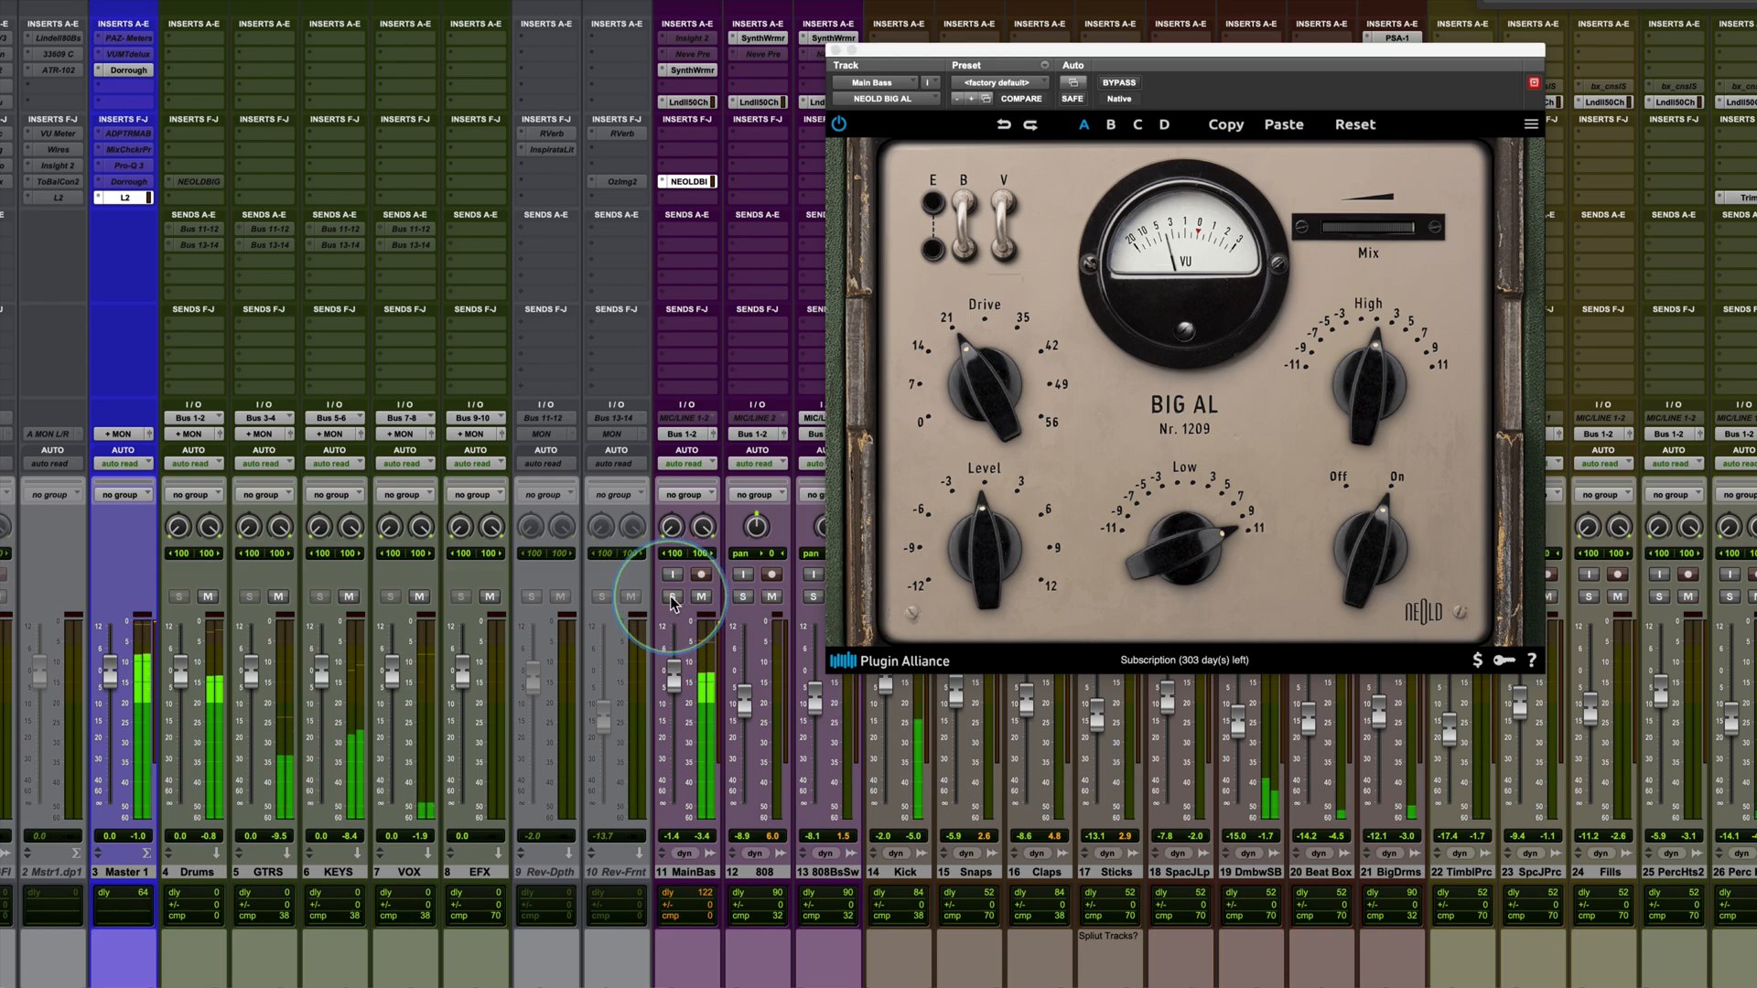
click(1122, 84)
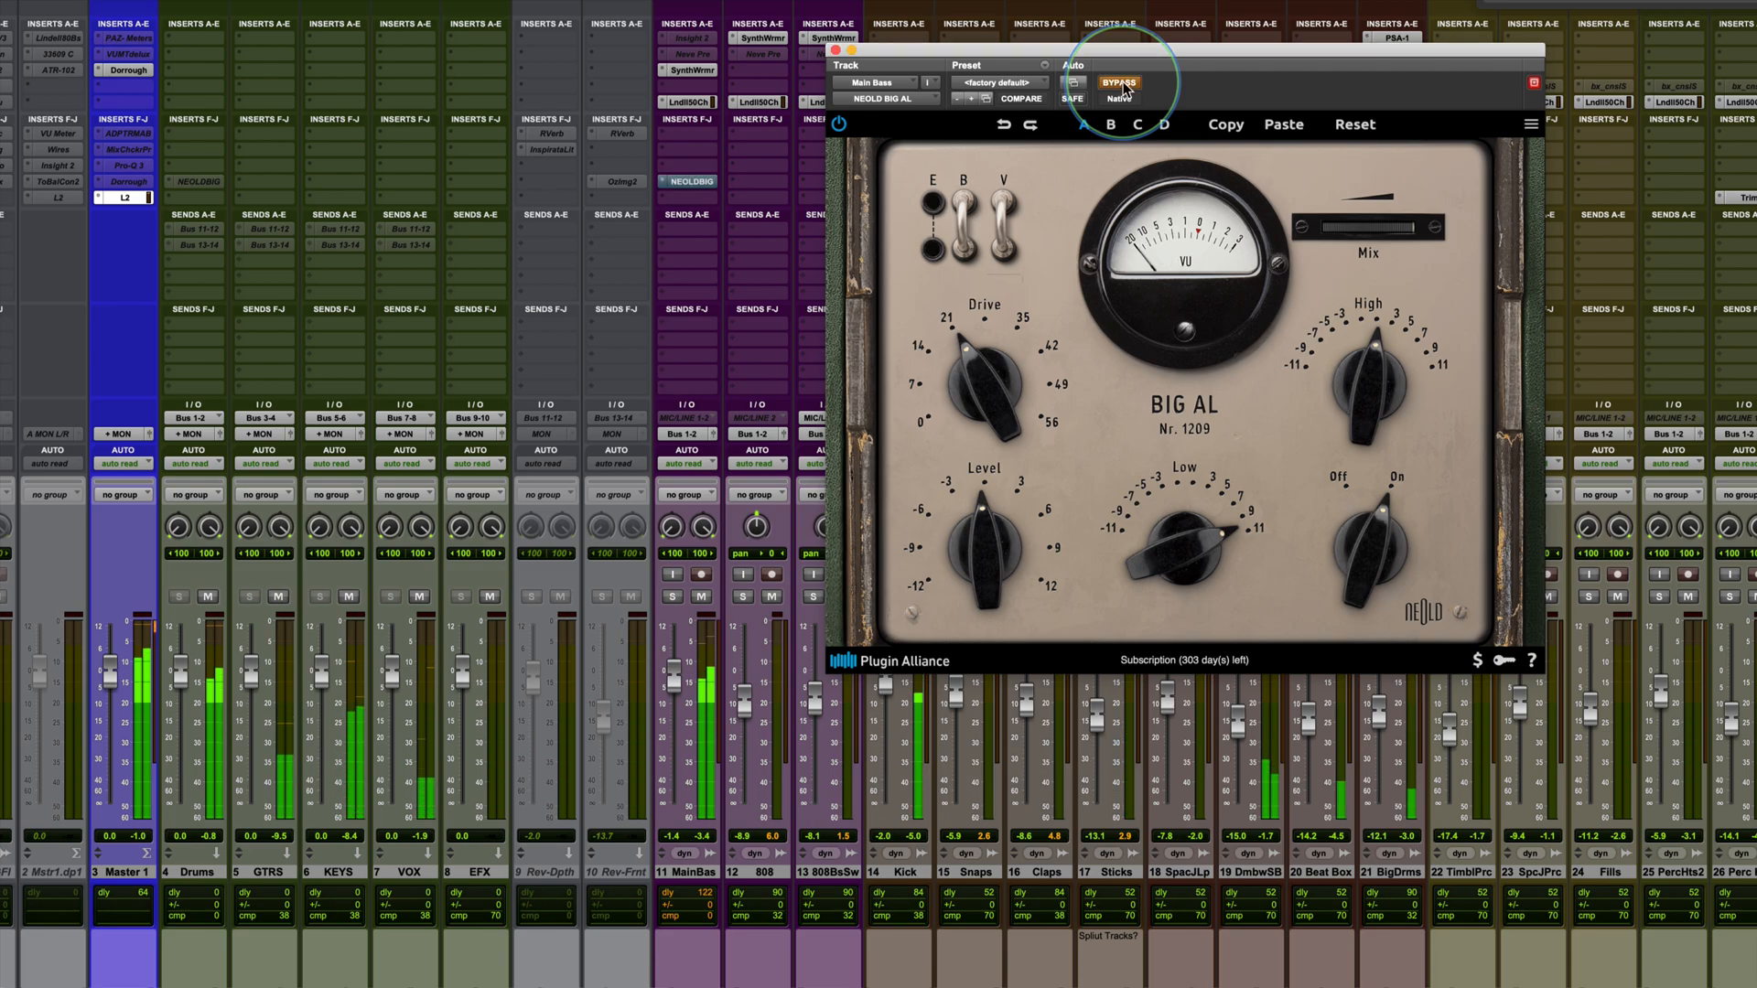
click(1122, 84)
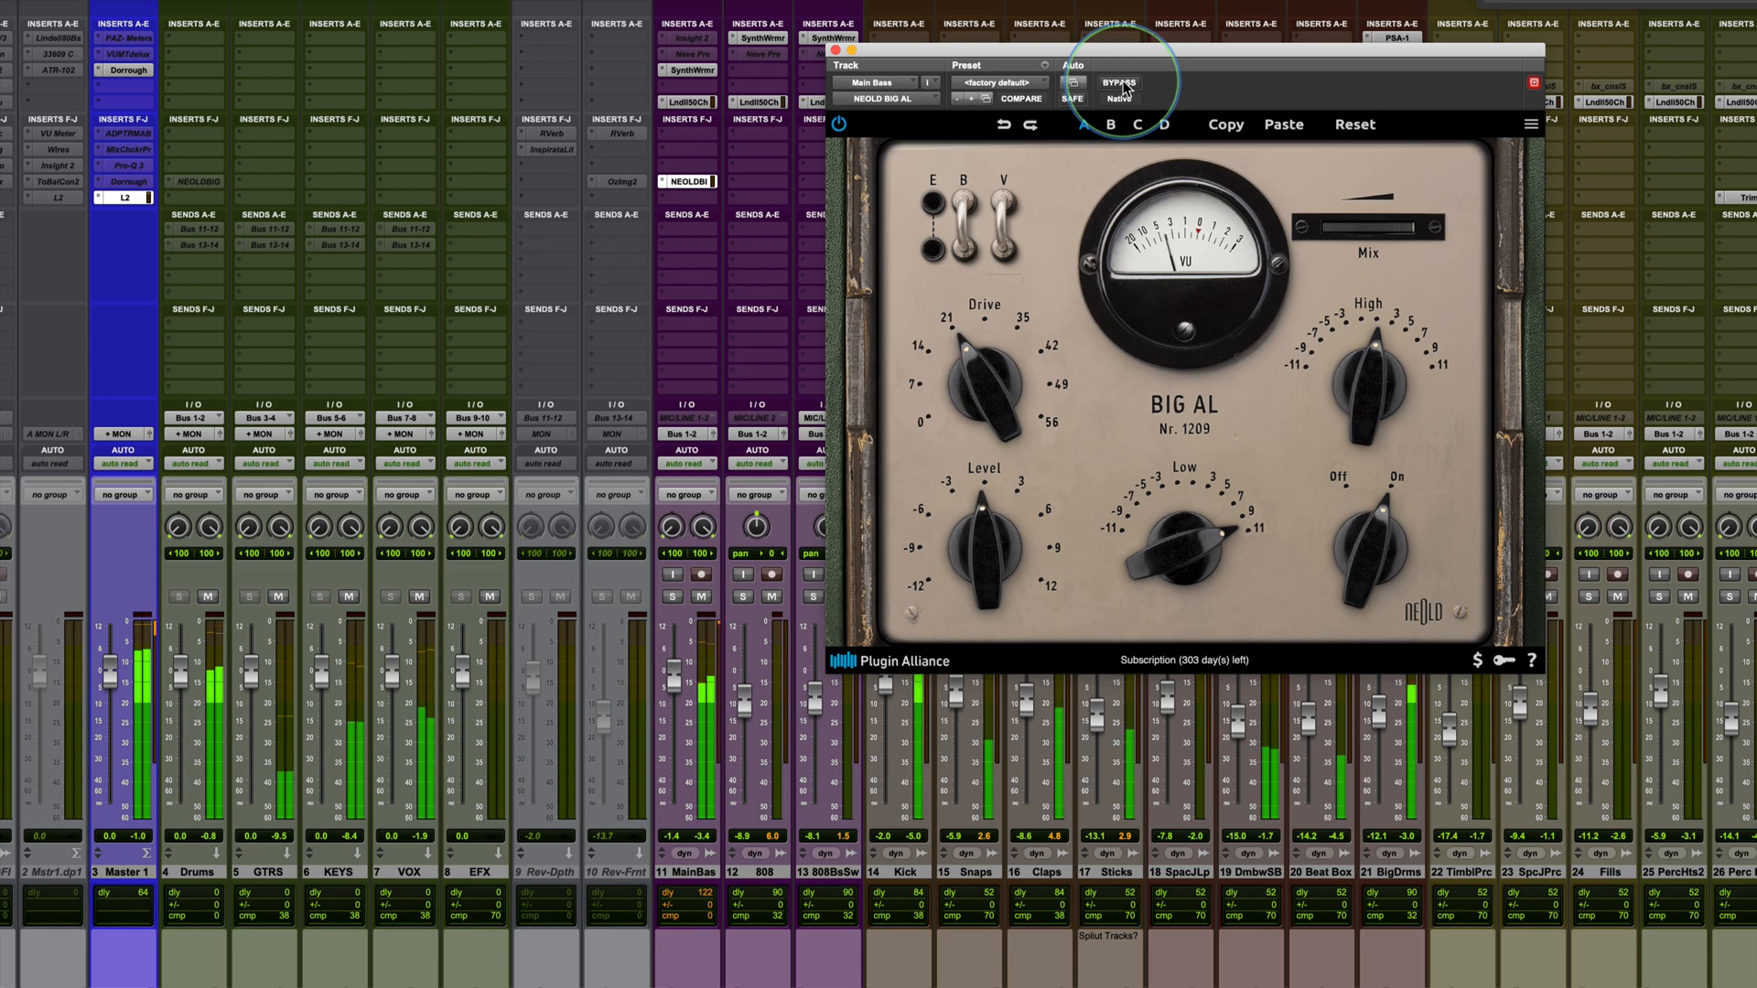
Solo the Main Bass, raise Drive to just under 35 dB, reduce Mix to about a third, and compare against bypass.
click(672, 596)
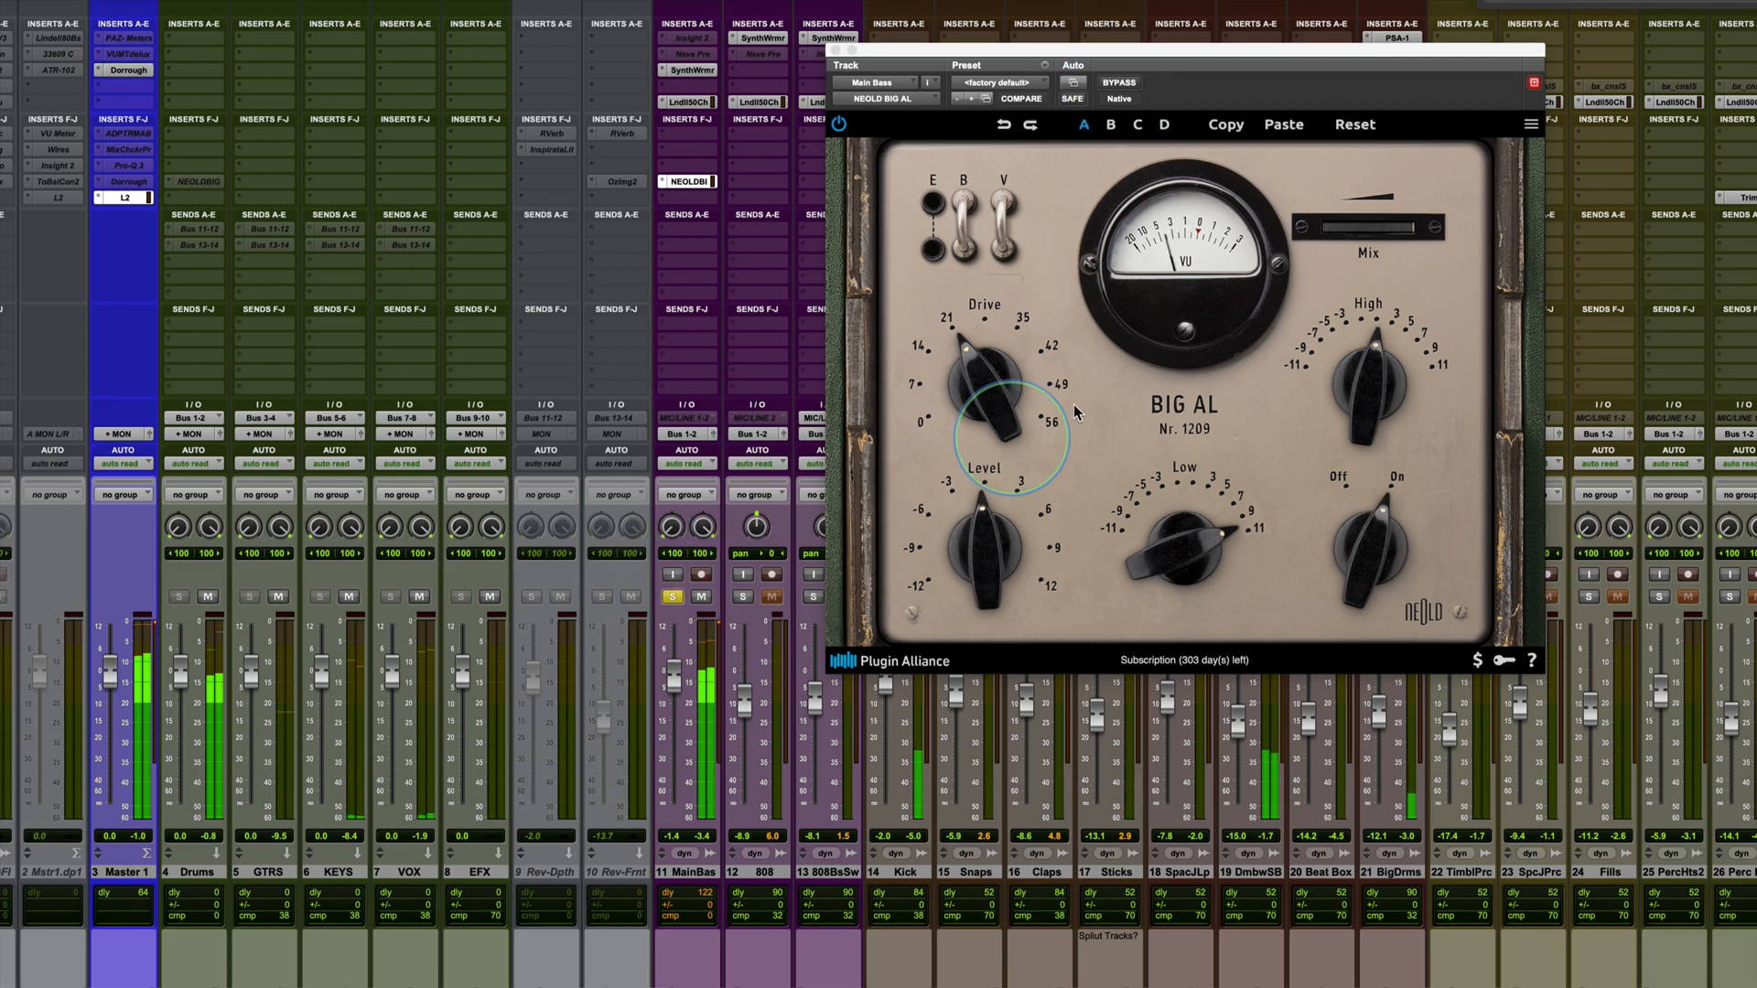
drag(984, 394, 988, 342)
drag(973, 411, 977, 407)
drag(1409, 239, 1357, 271)
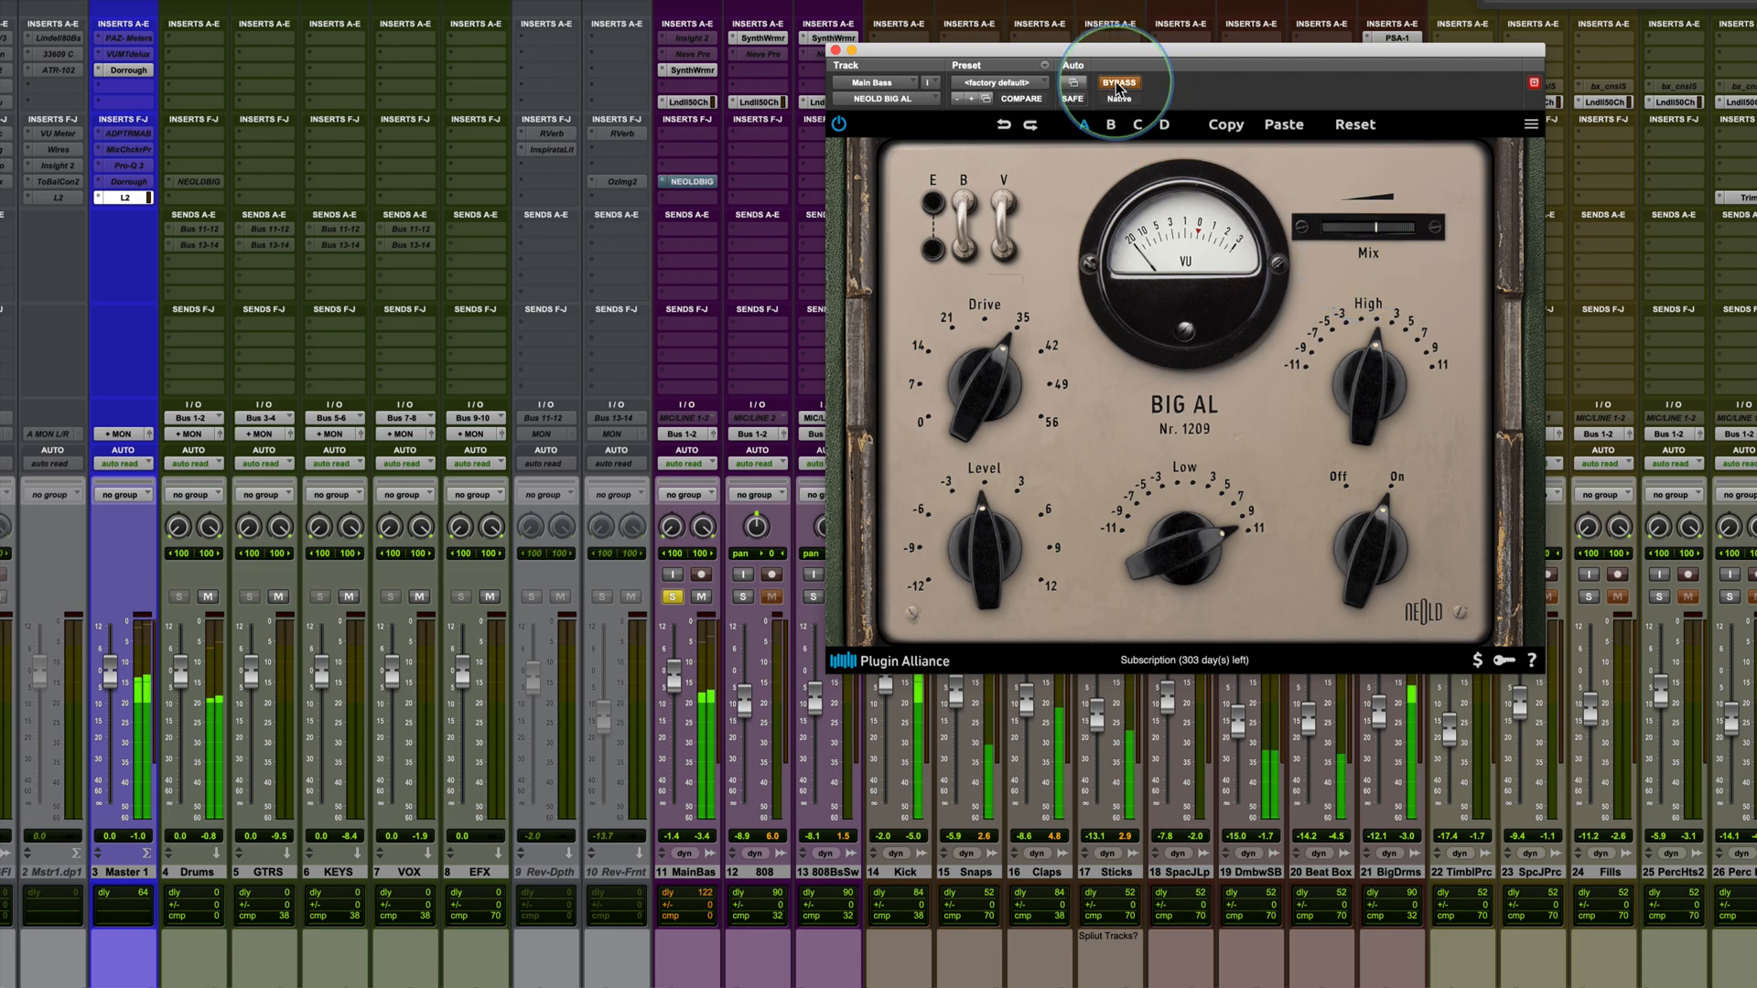
mouse_move(1379, 249)
mouse_down()
mouse_move(1383, 234)
mouse_move(1345, 258)
mouse_up()
click(1116, 83)
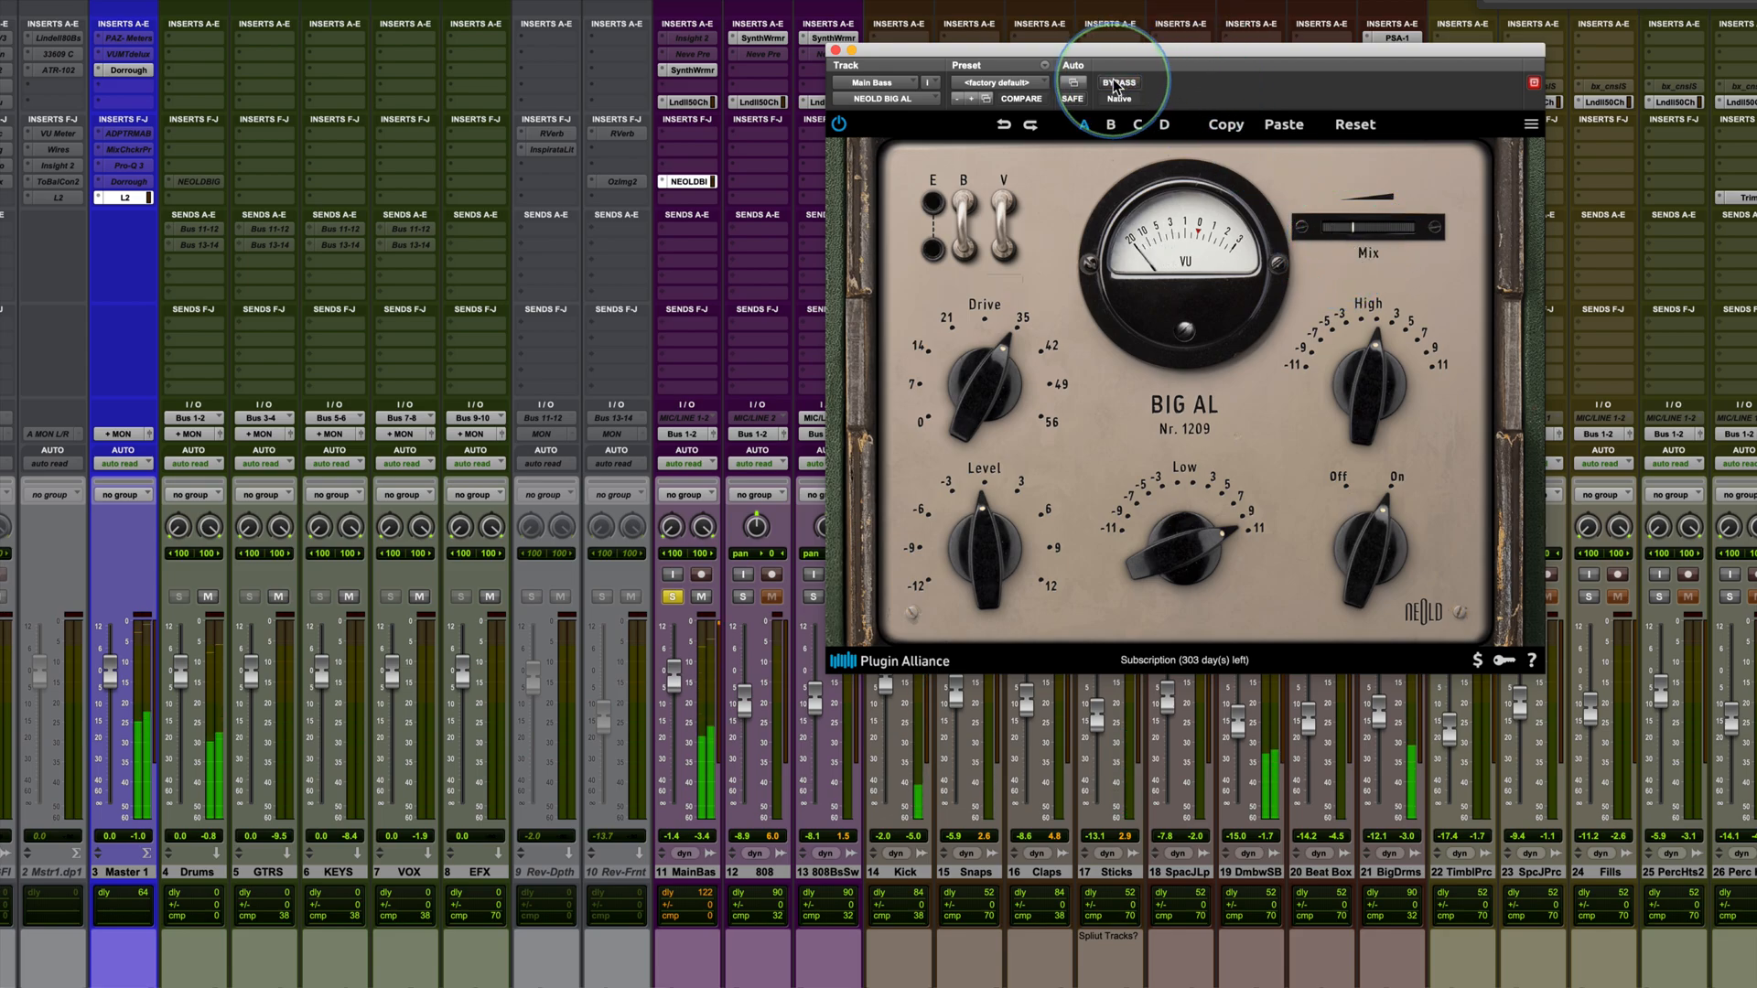
Take the Main Bass out of solo and compare its parallel Big Al blend with bypass in the full mix.
click(671, 597)
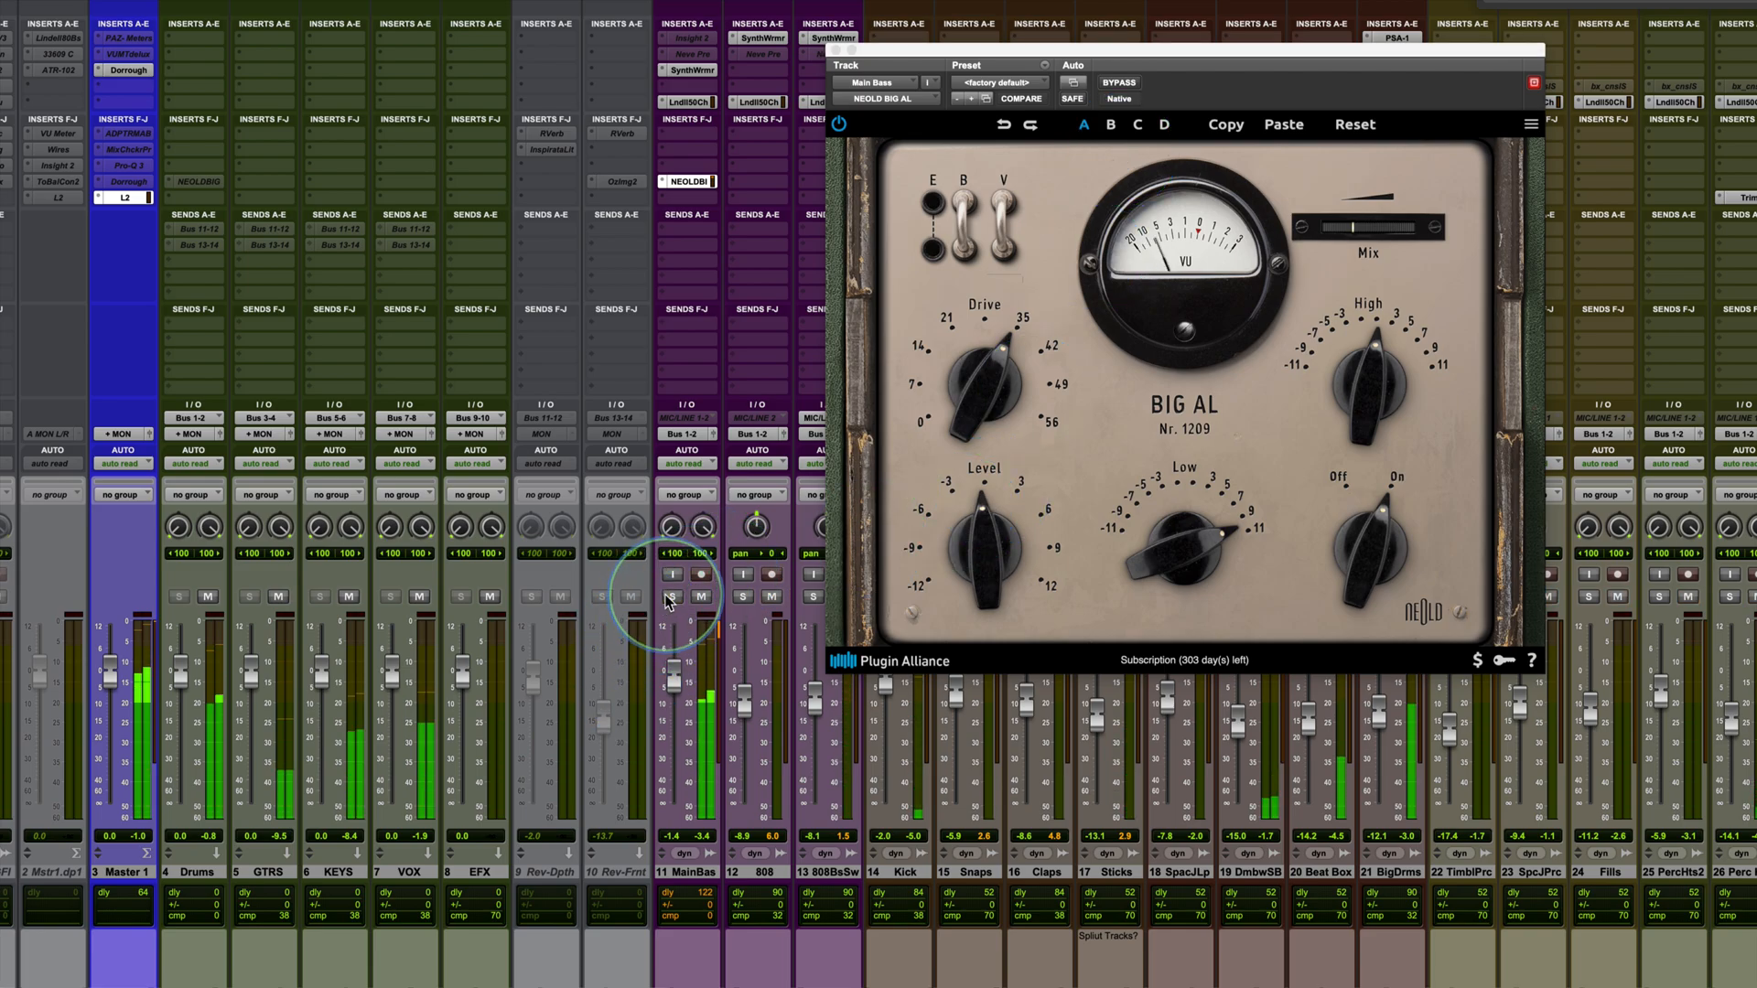
click(1120, 84)
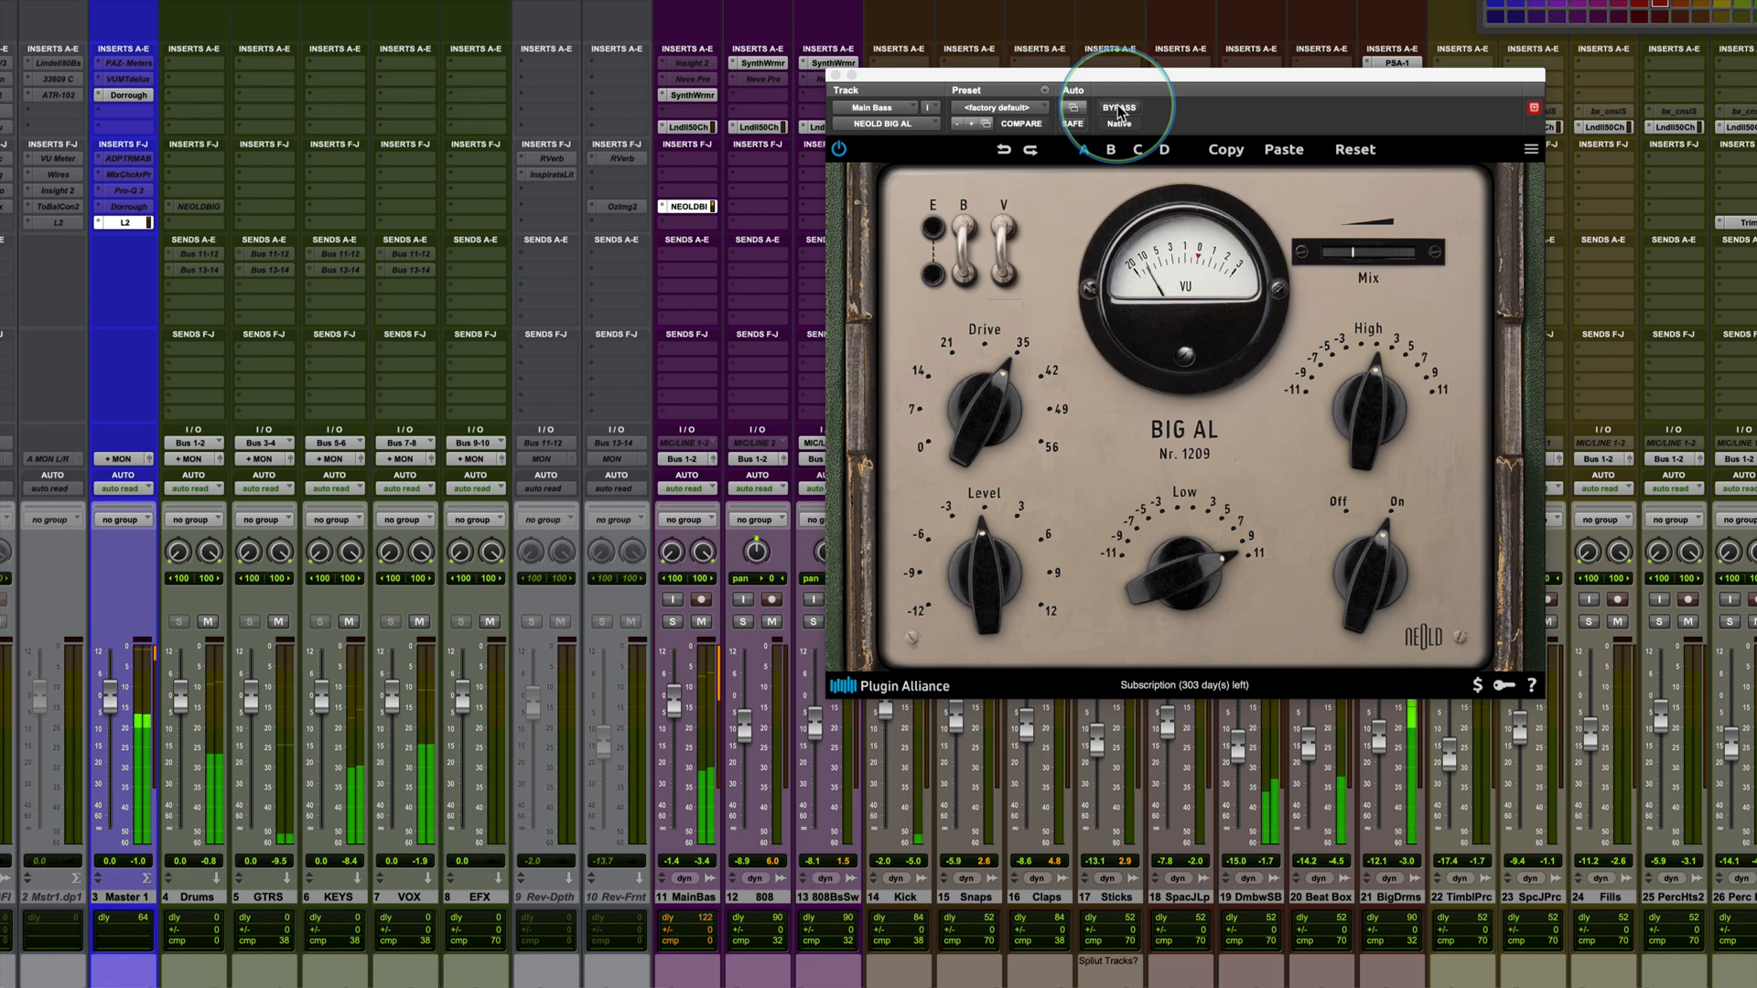
click(1118, 108)
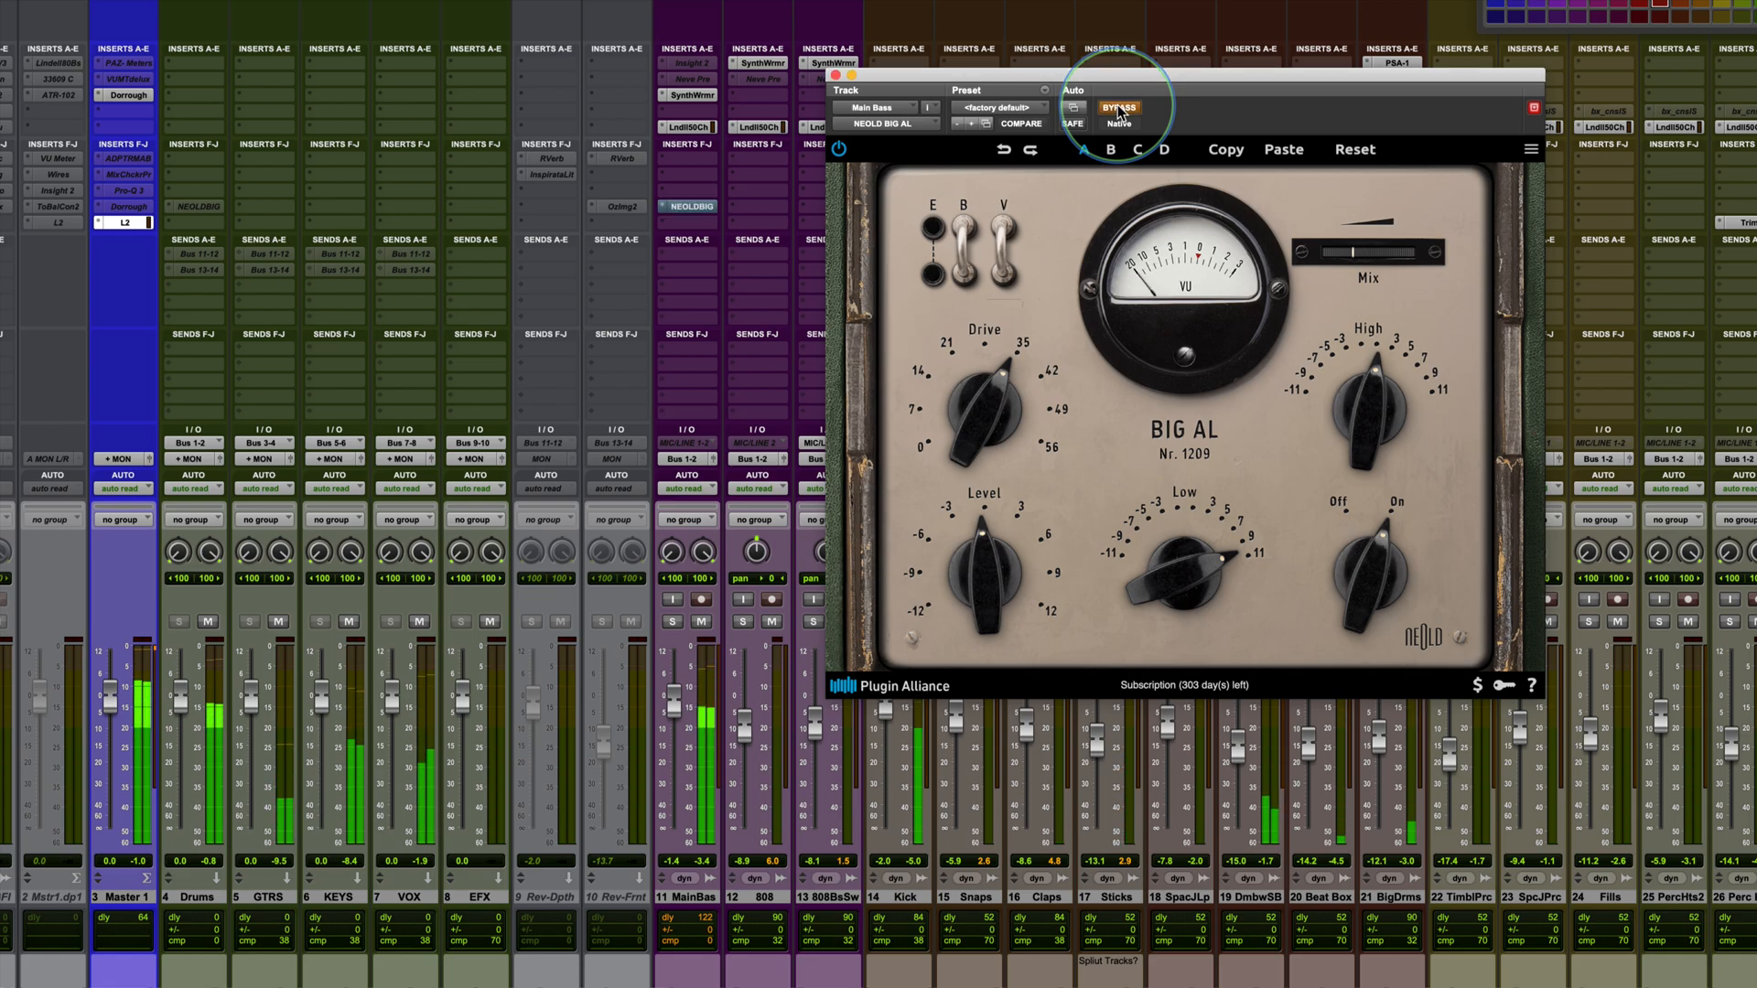
click(1118, 108)
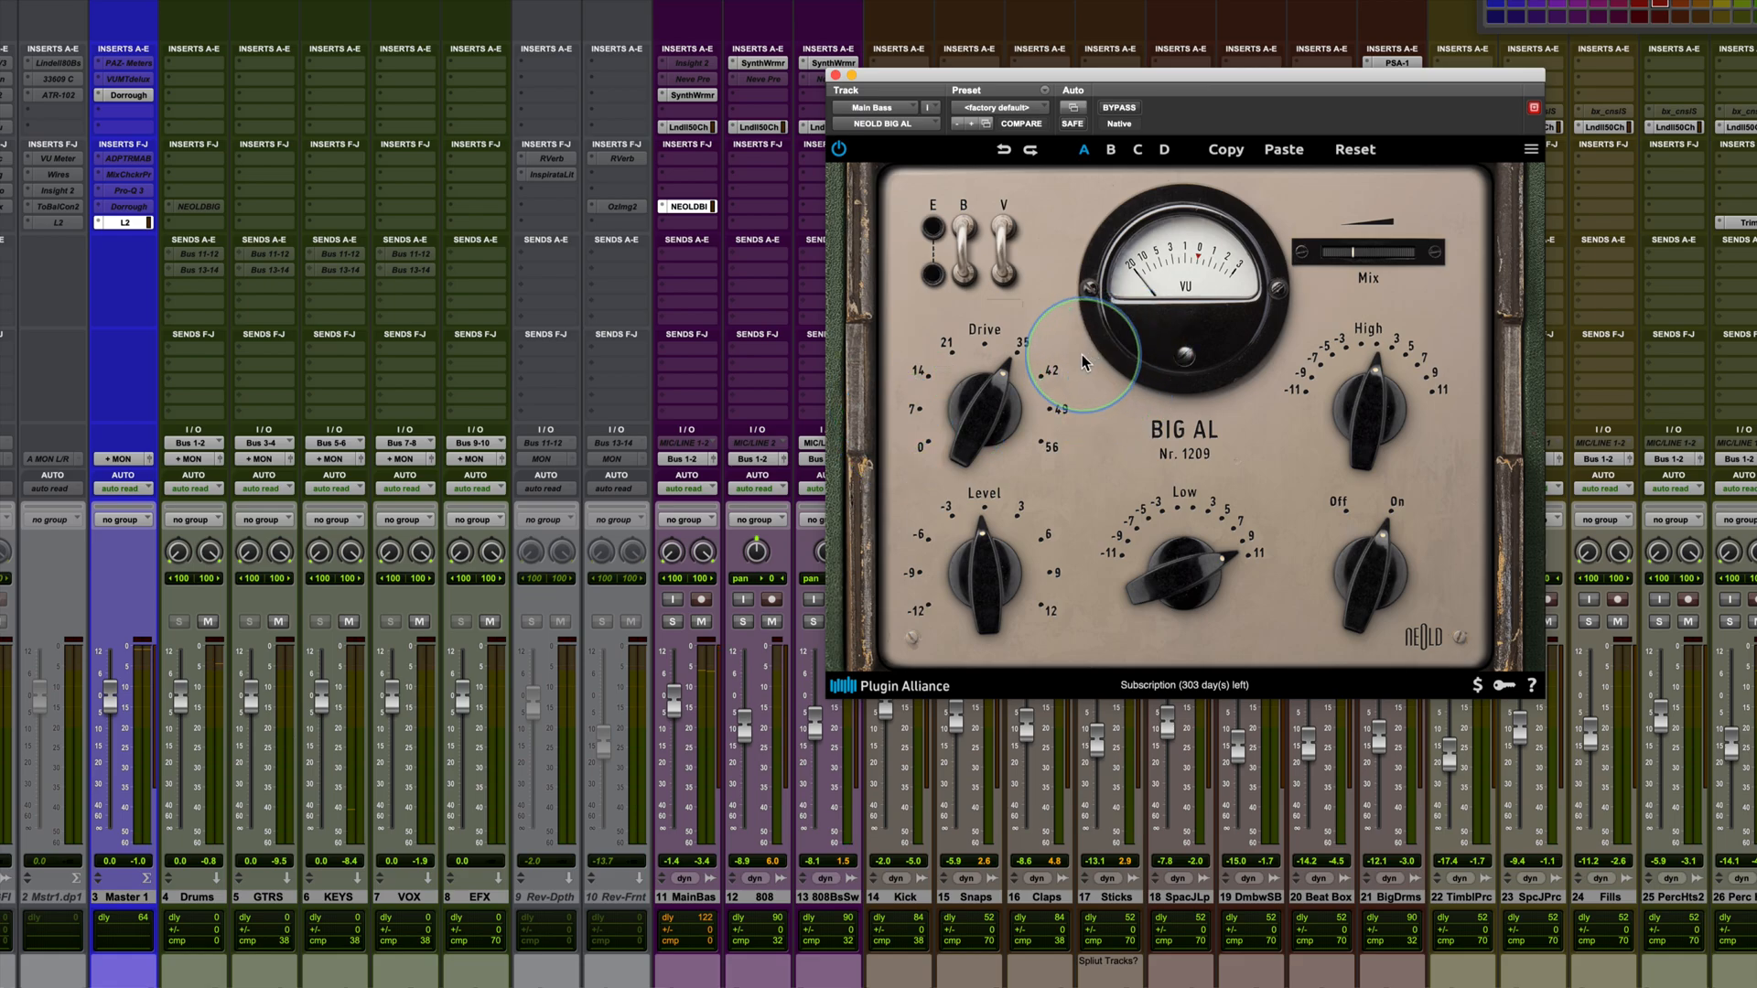
Lower the Main Bass's Drive to about 20 dB, return Mix to fully wet, and compare with bypass during playback.
drag(956, 415, 959, 442)
drag(1299, 253, 1415, 259)
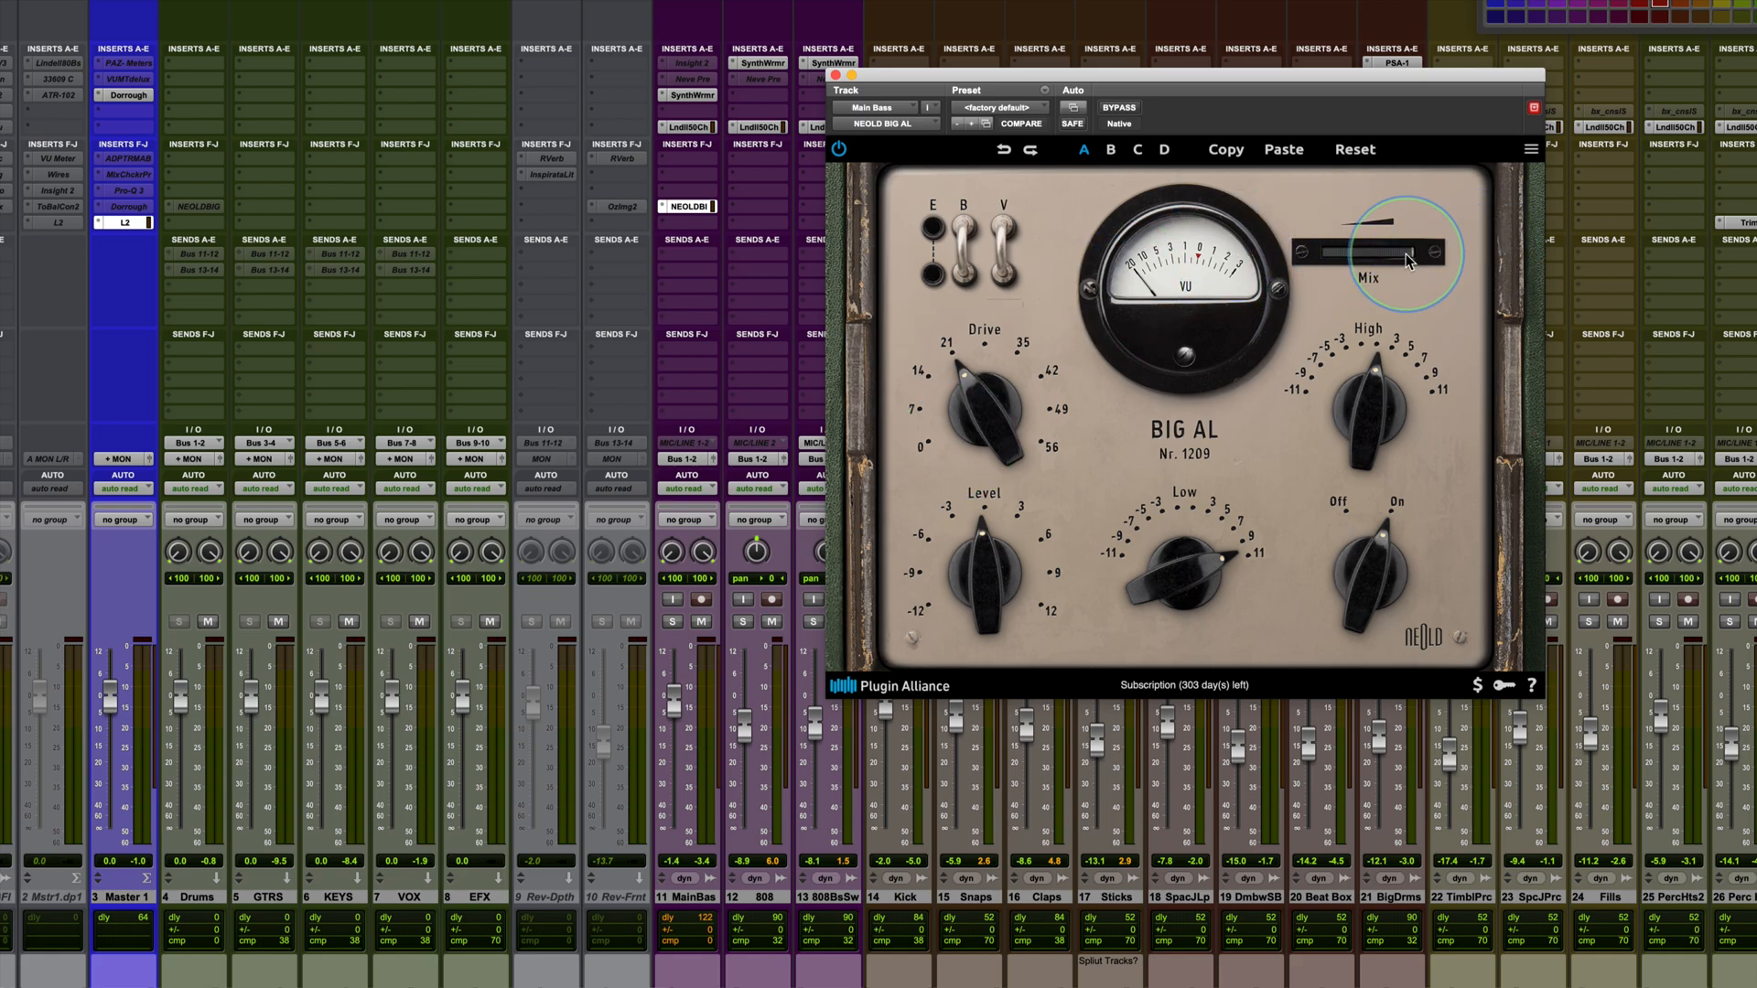
key(space)
click(1118, 108)
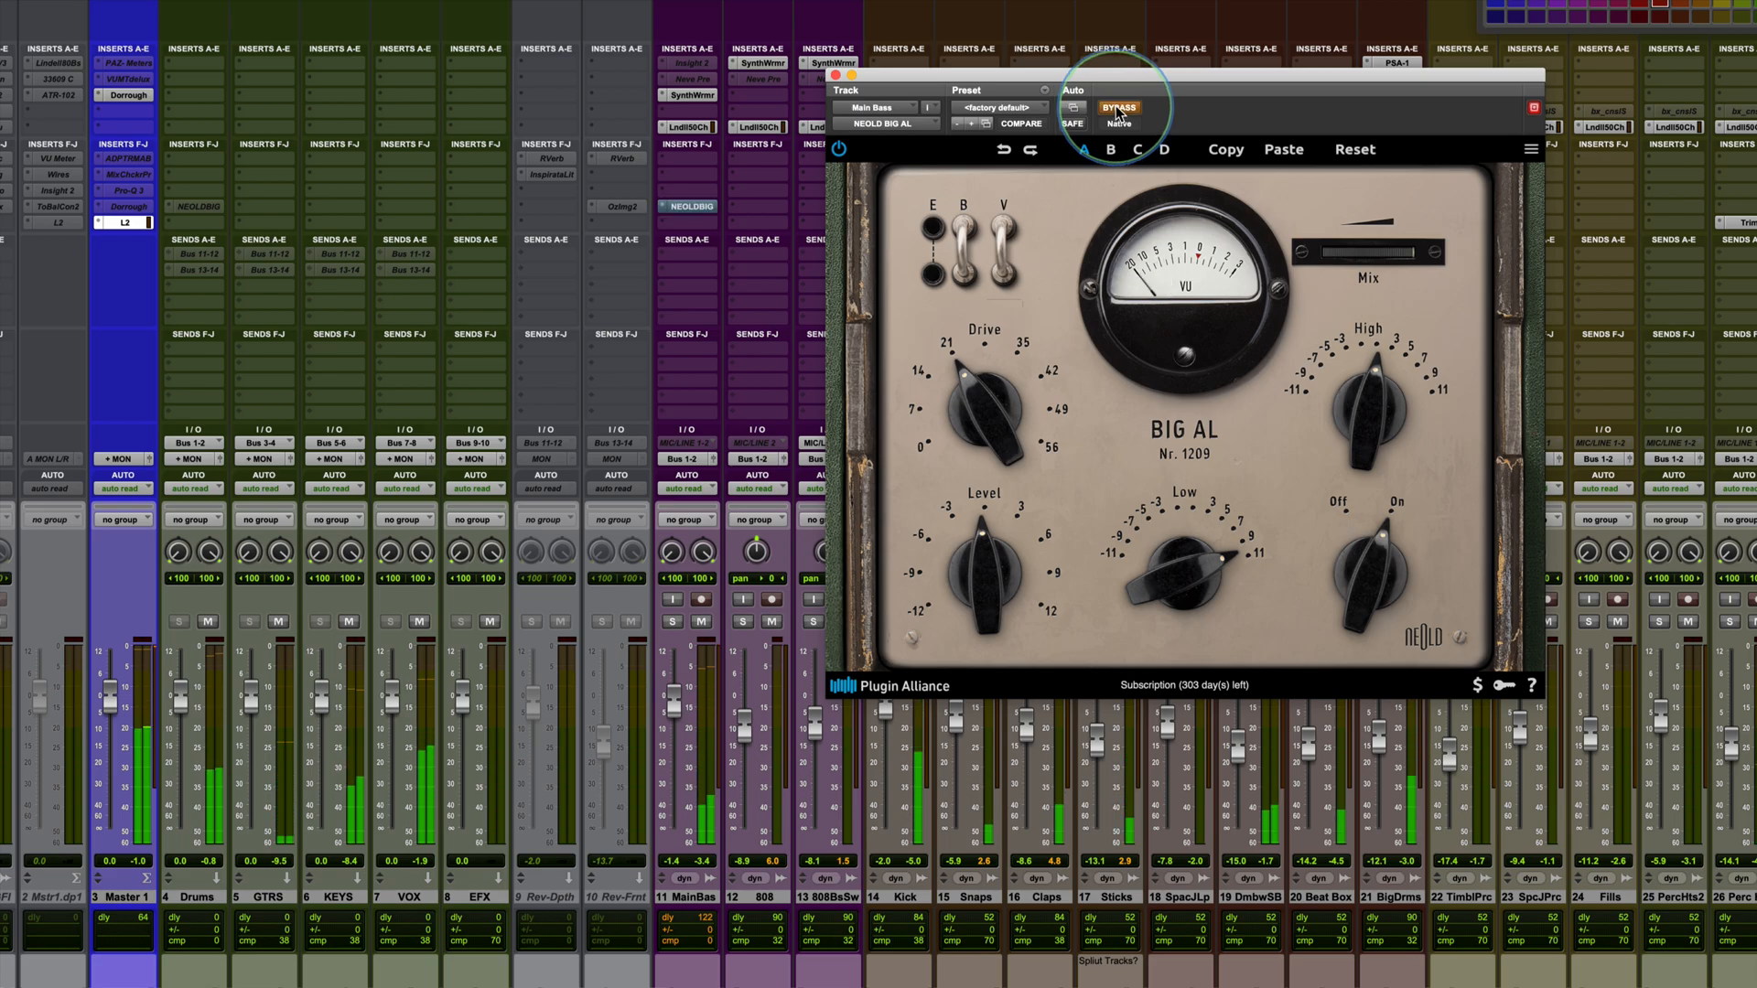
click(1118, 108)
Reduce the Main Bass's Drive further to about 15 dB, check it in the full mix, and stop playback.
click(982, 405)
drag(982, 405, 979, 425)
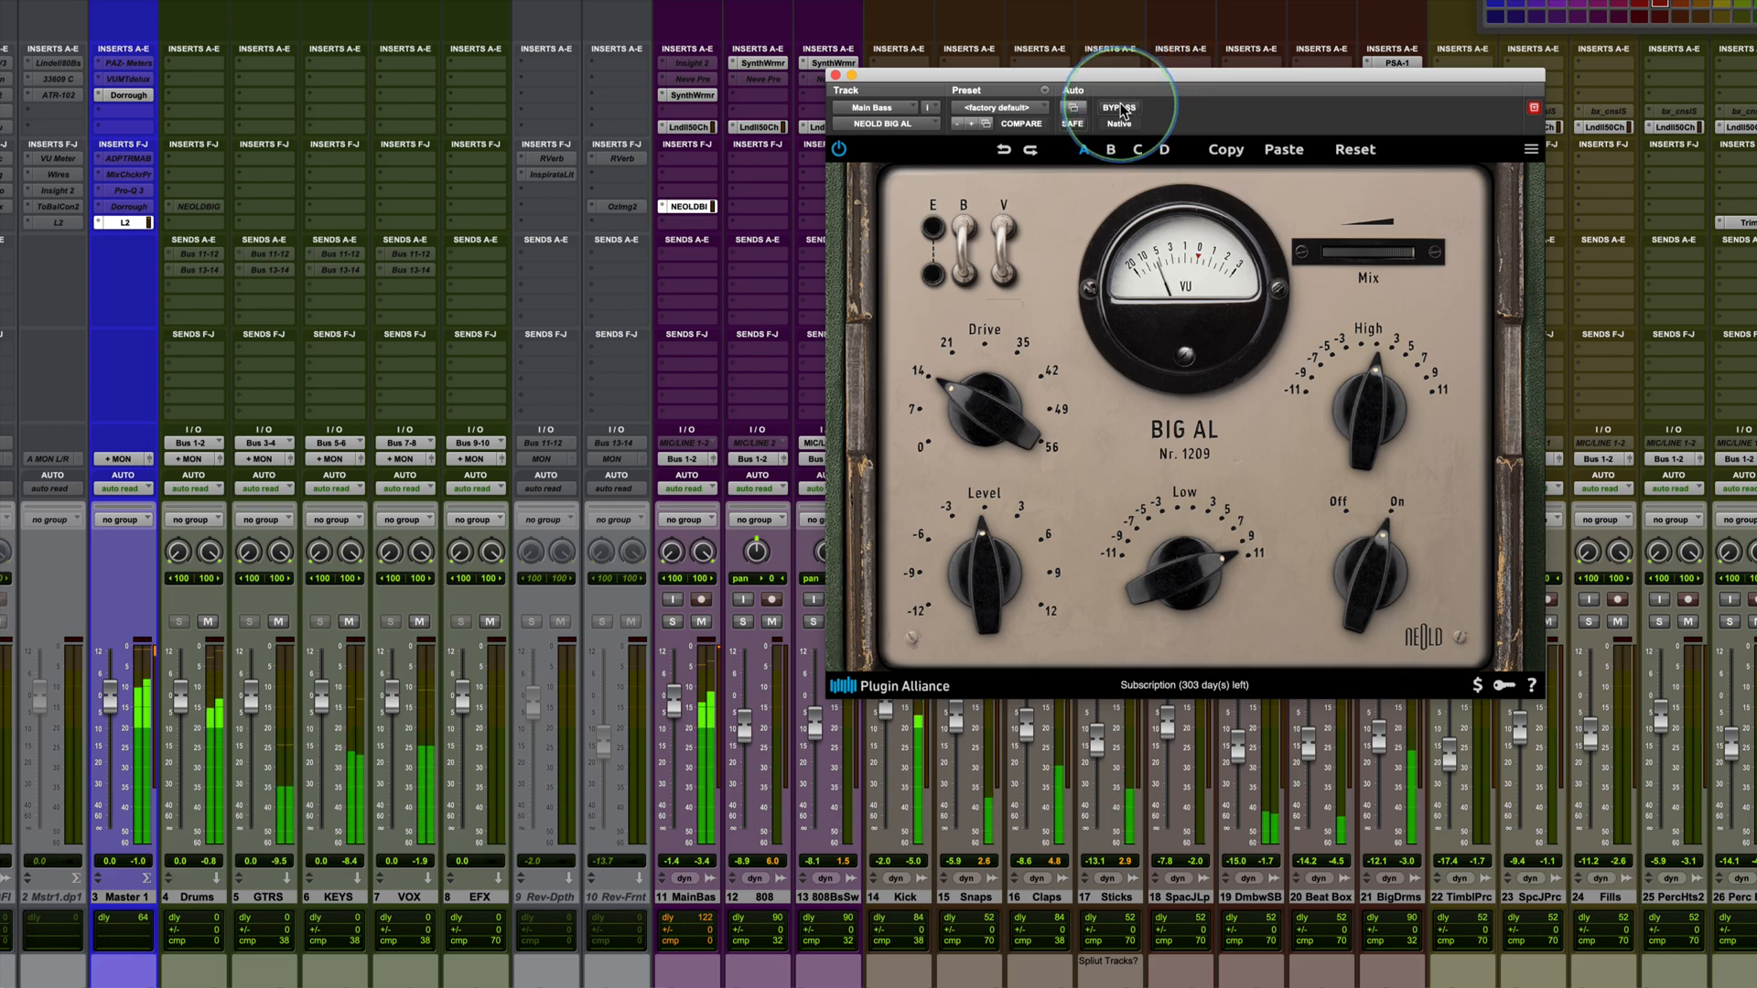
click(673, 621)
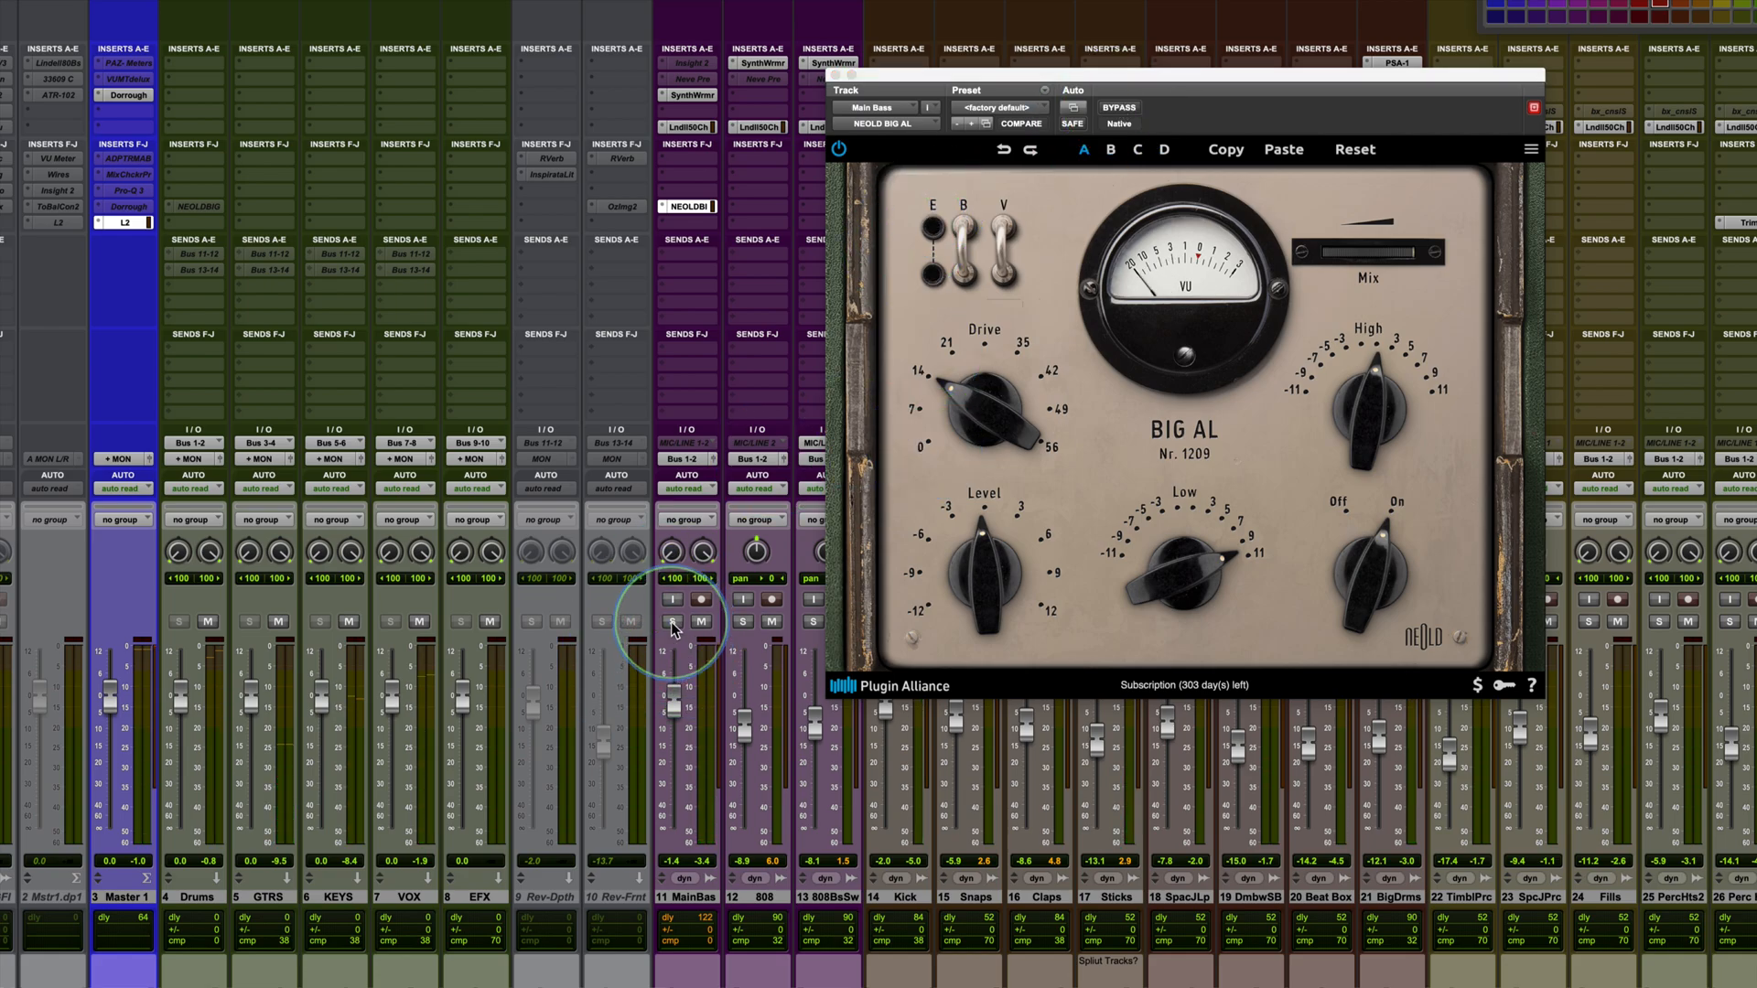
Compare Emphasis off and on with the Main Bass soloed during playback, leave it on, and take the track out of solo.
click(938, 220)
click(953, 243)
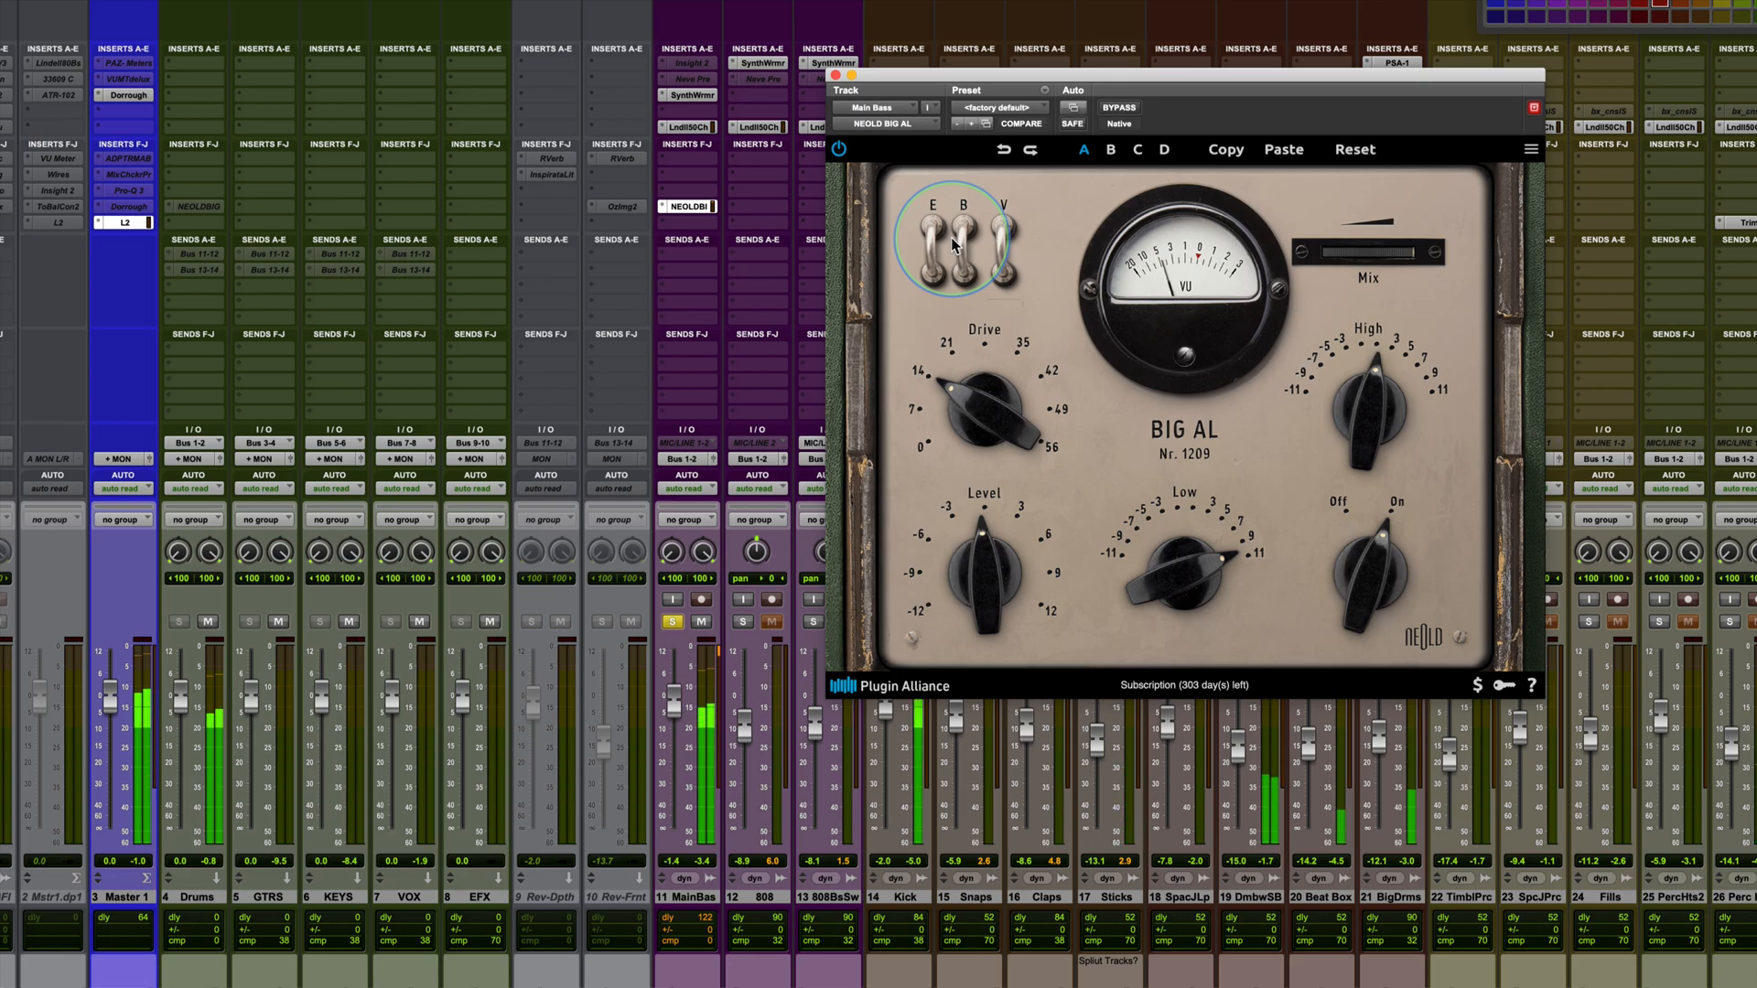
click(934, 228)
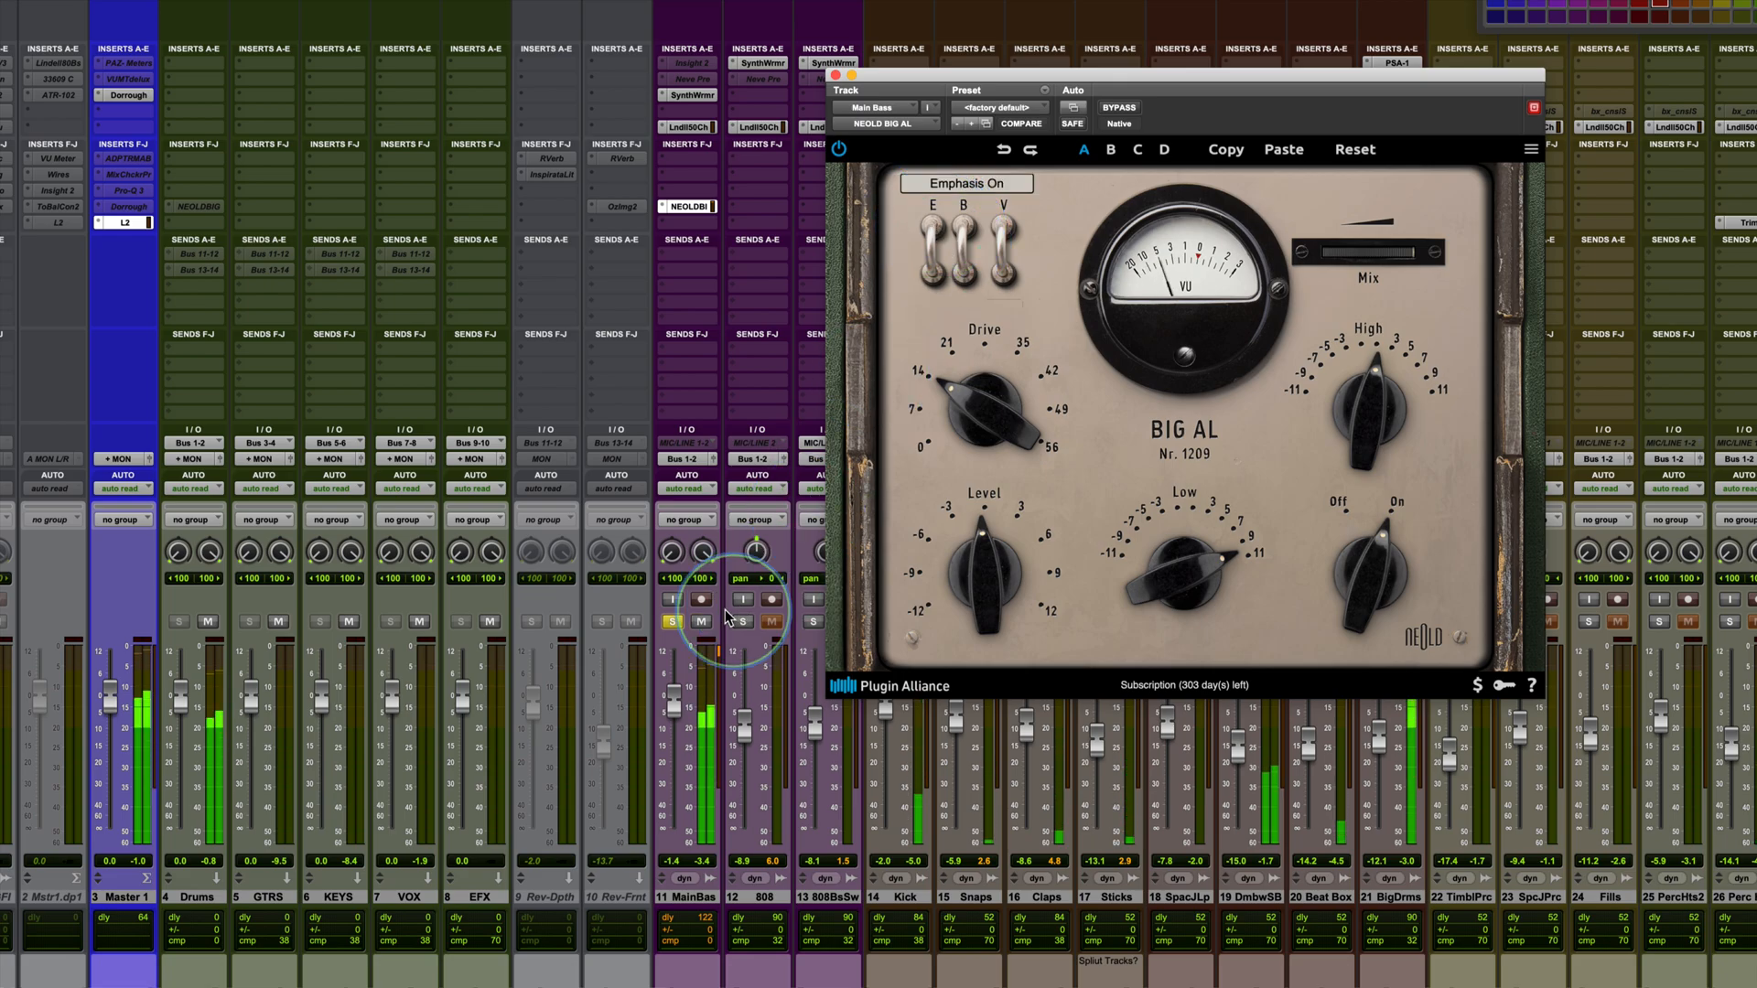
click(672, 622)
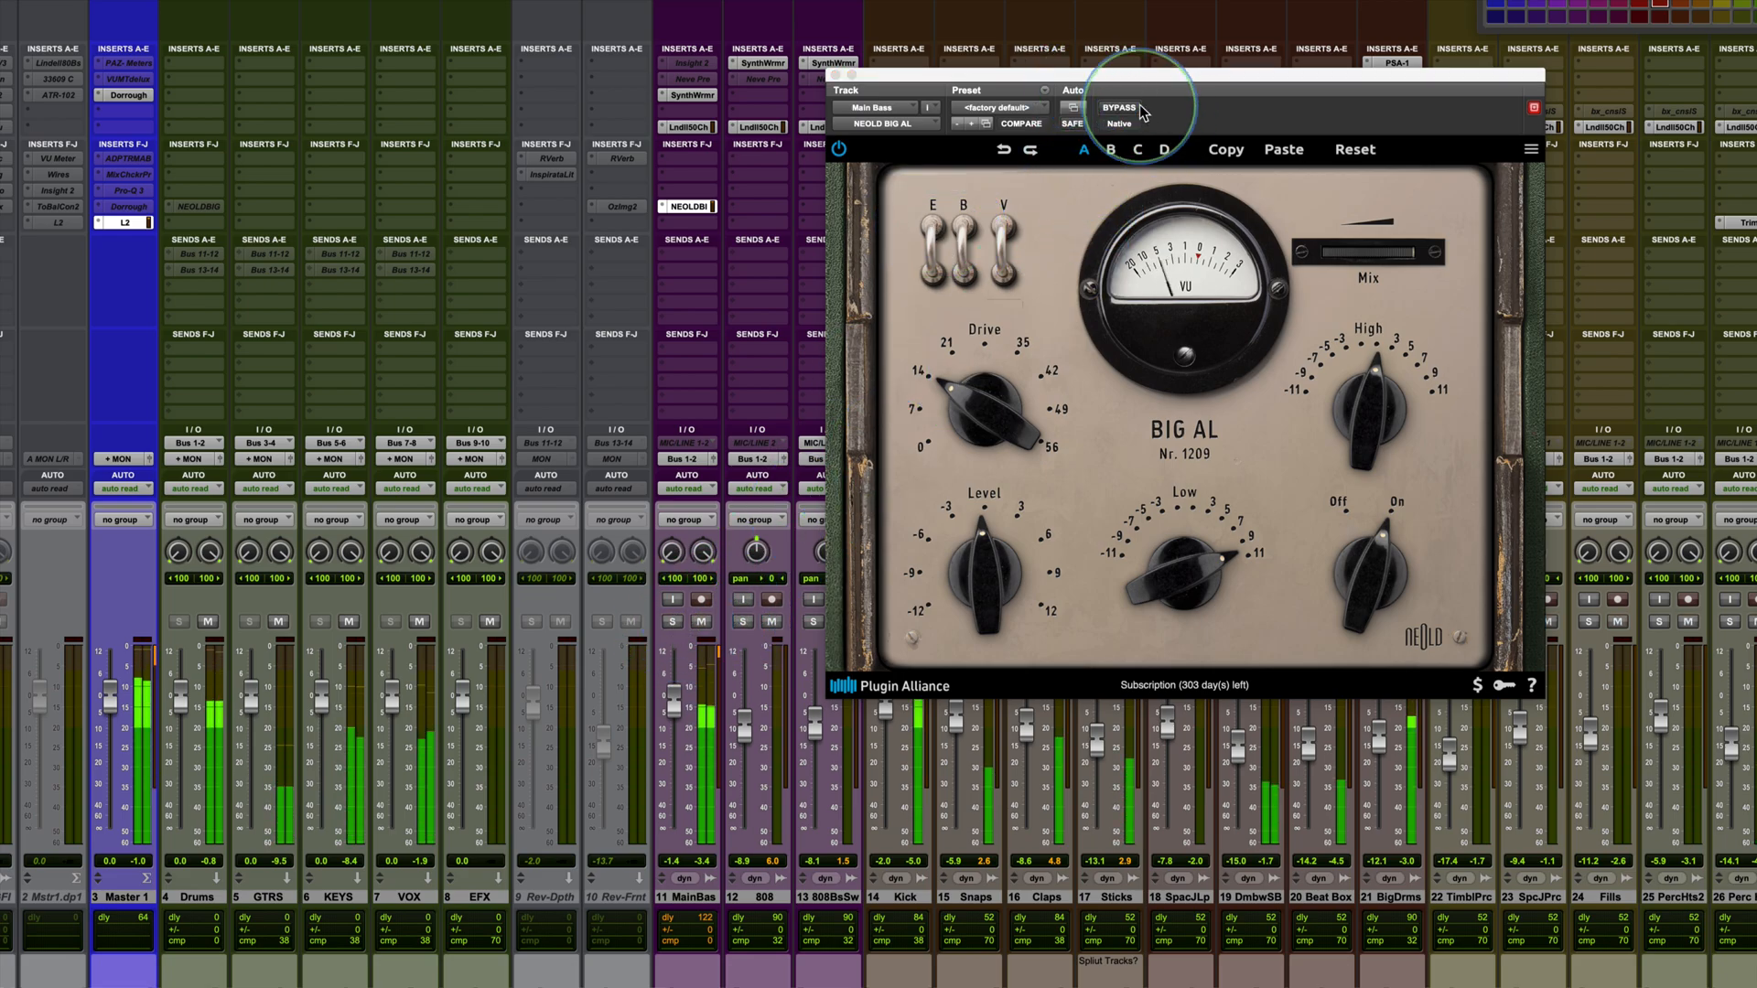
Compare the Main Bass's Emphasis in the full mix, trim Level to -0.6 dB, leave Emphasis off, and close the plug-in.
click(933, 230)
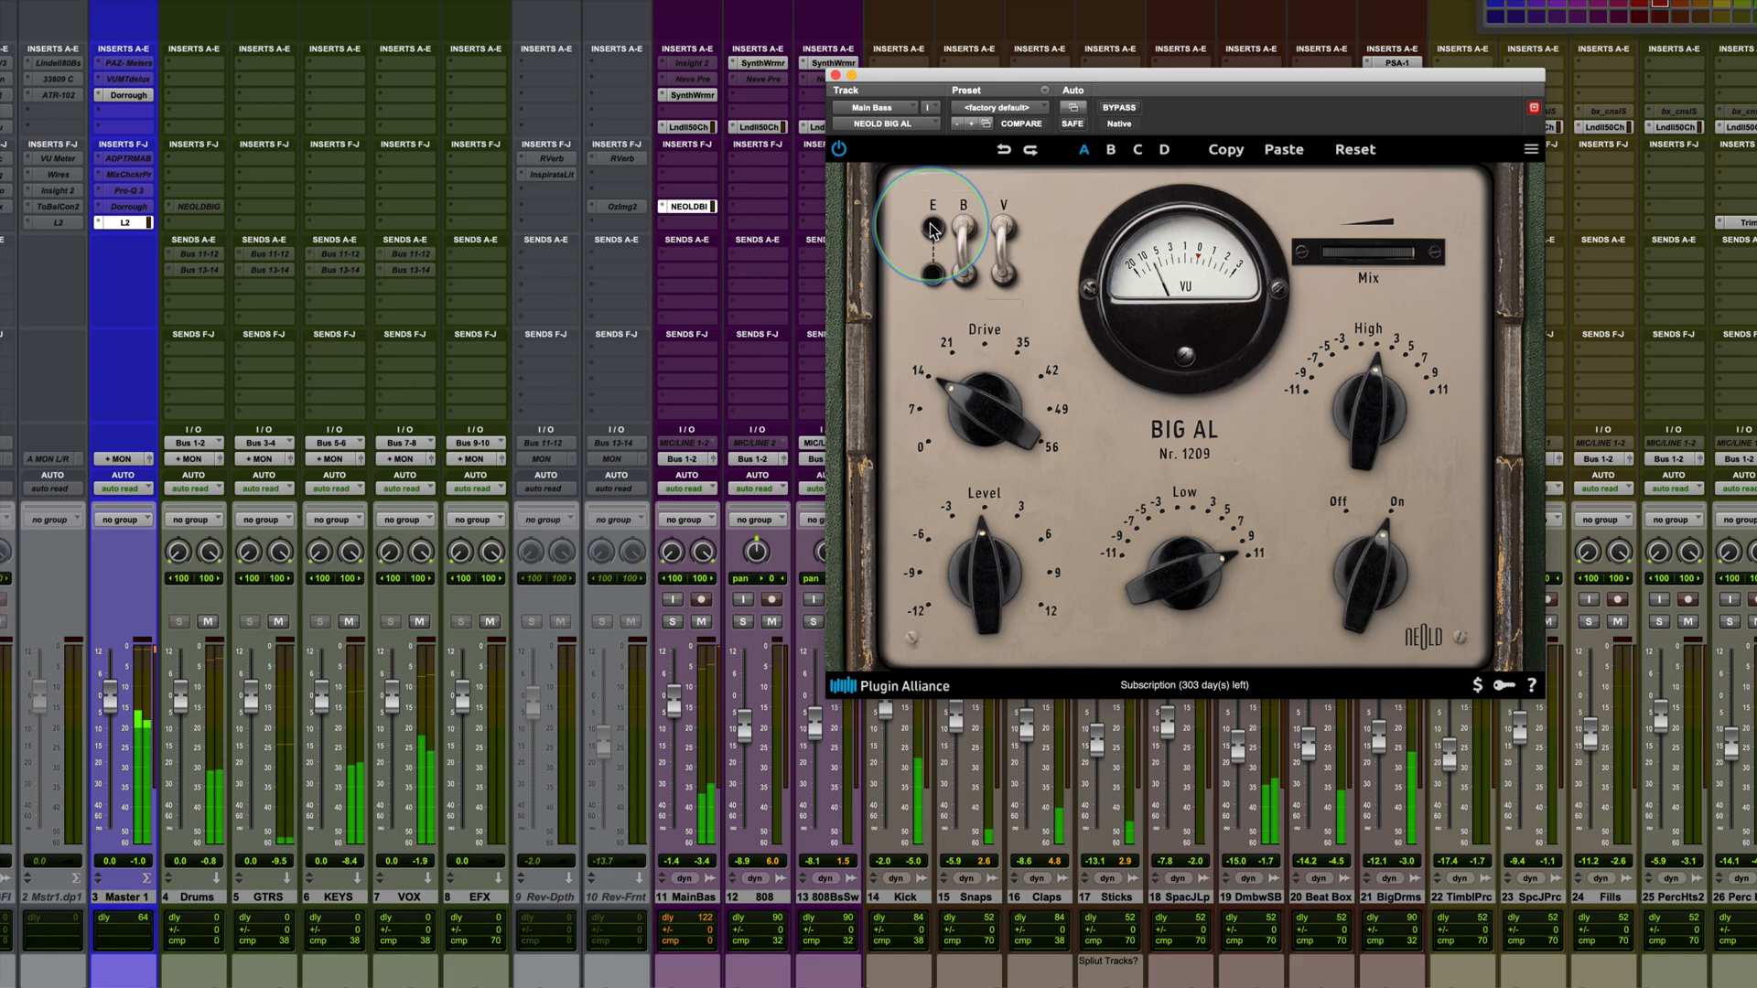
click(933, 233)
mouse_move(965, 571)
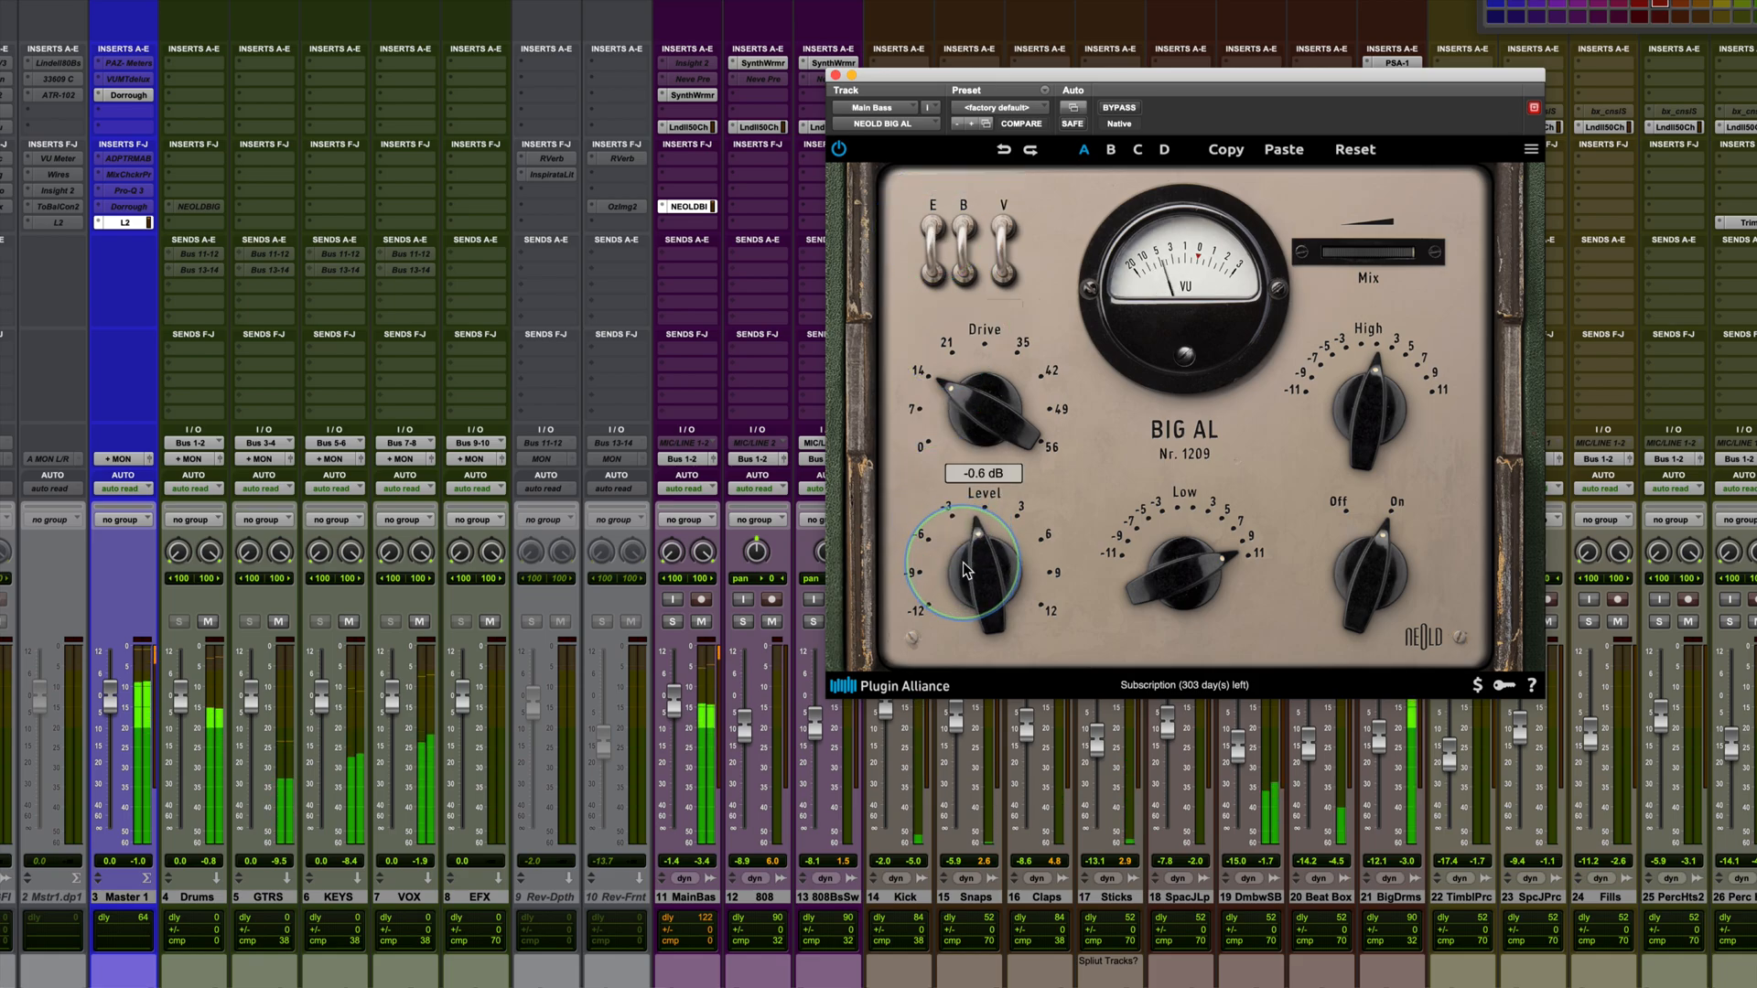
click(929, 261)
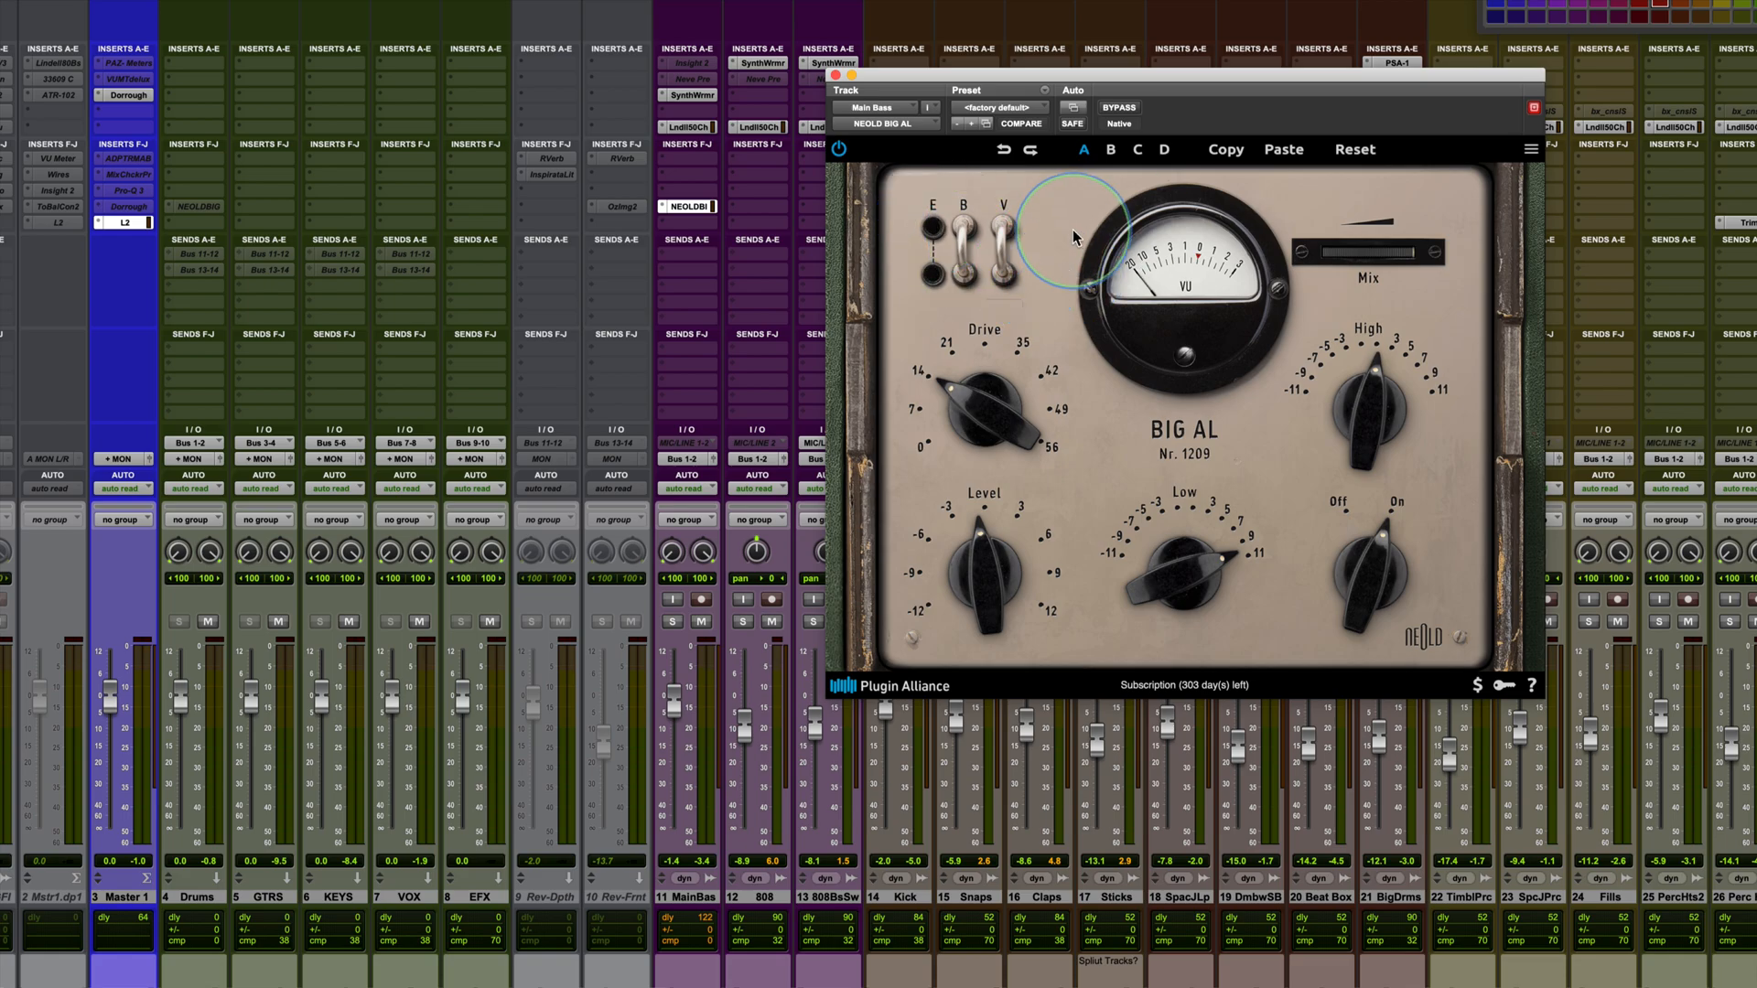
click(836, 75)
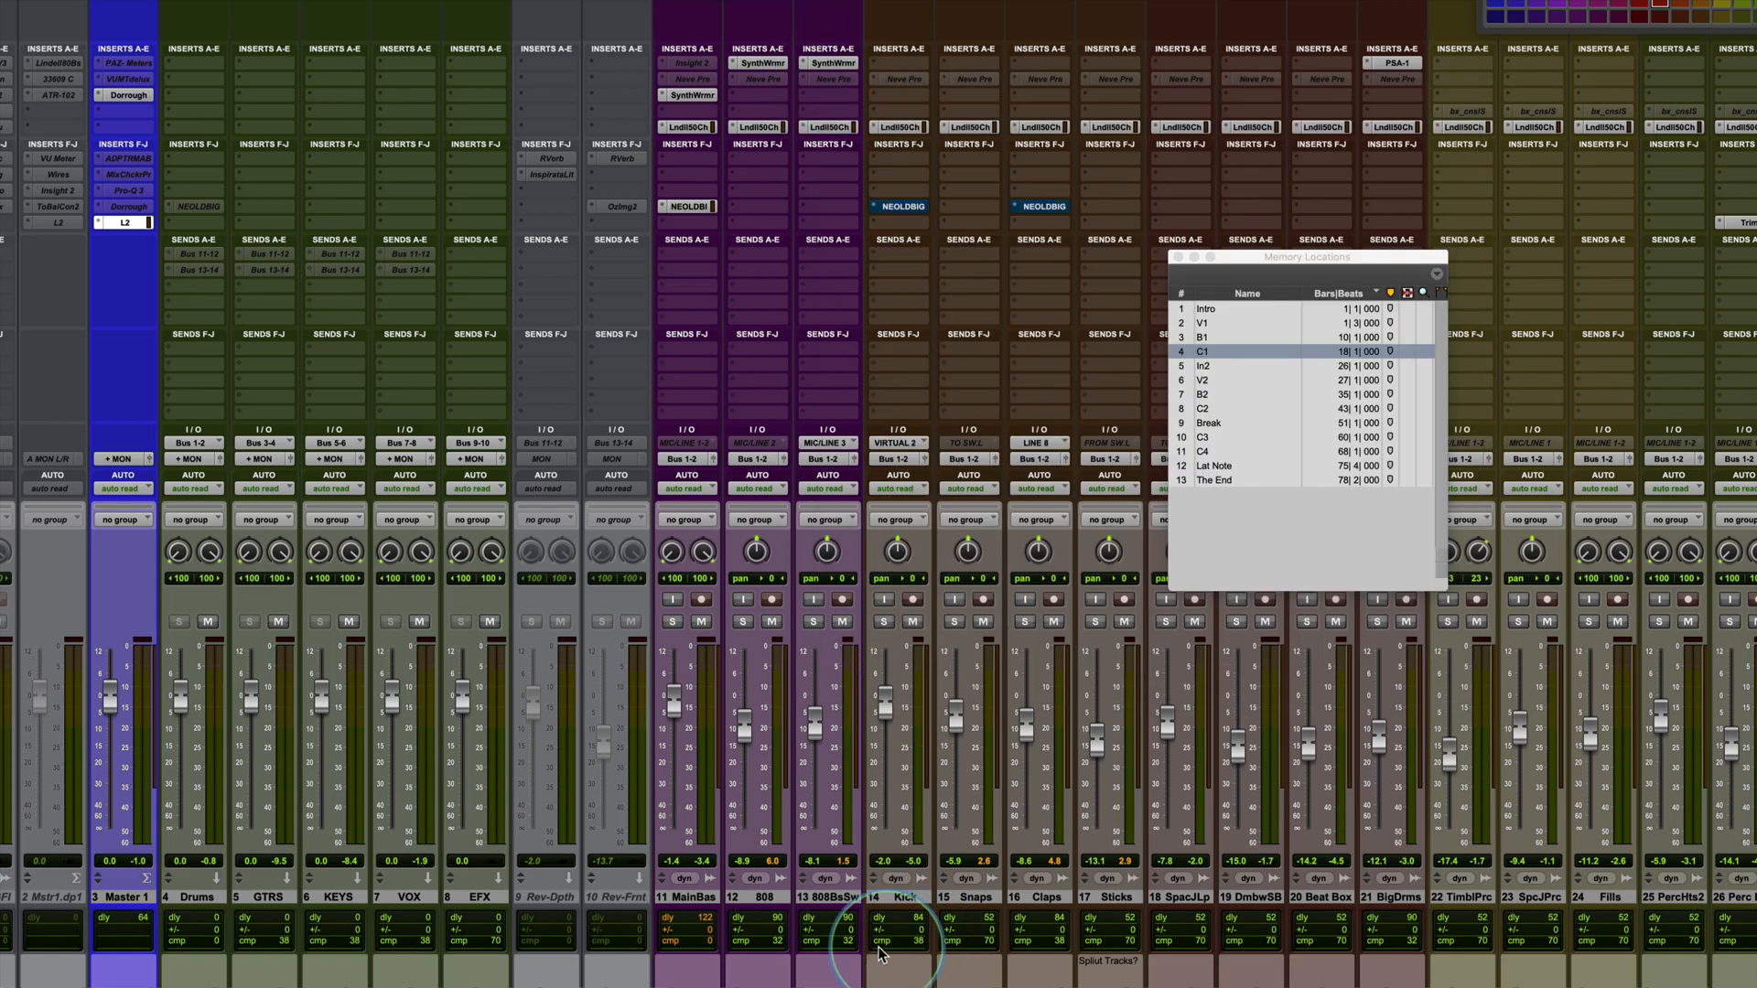
Solo the Kick, open its NEOLD BIG AL out of bypass, and start playback.
click(883, 622)
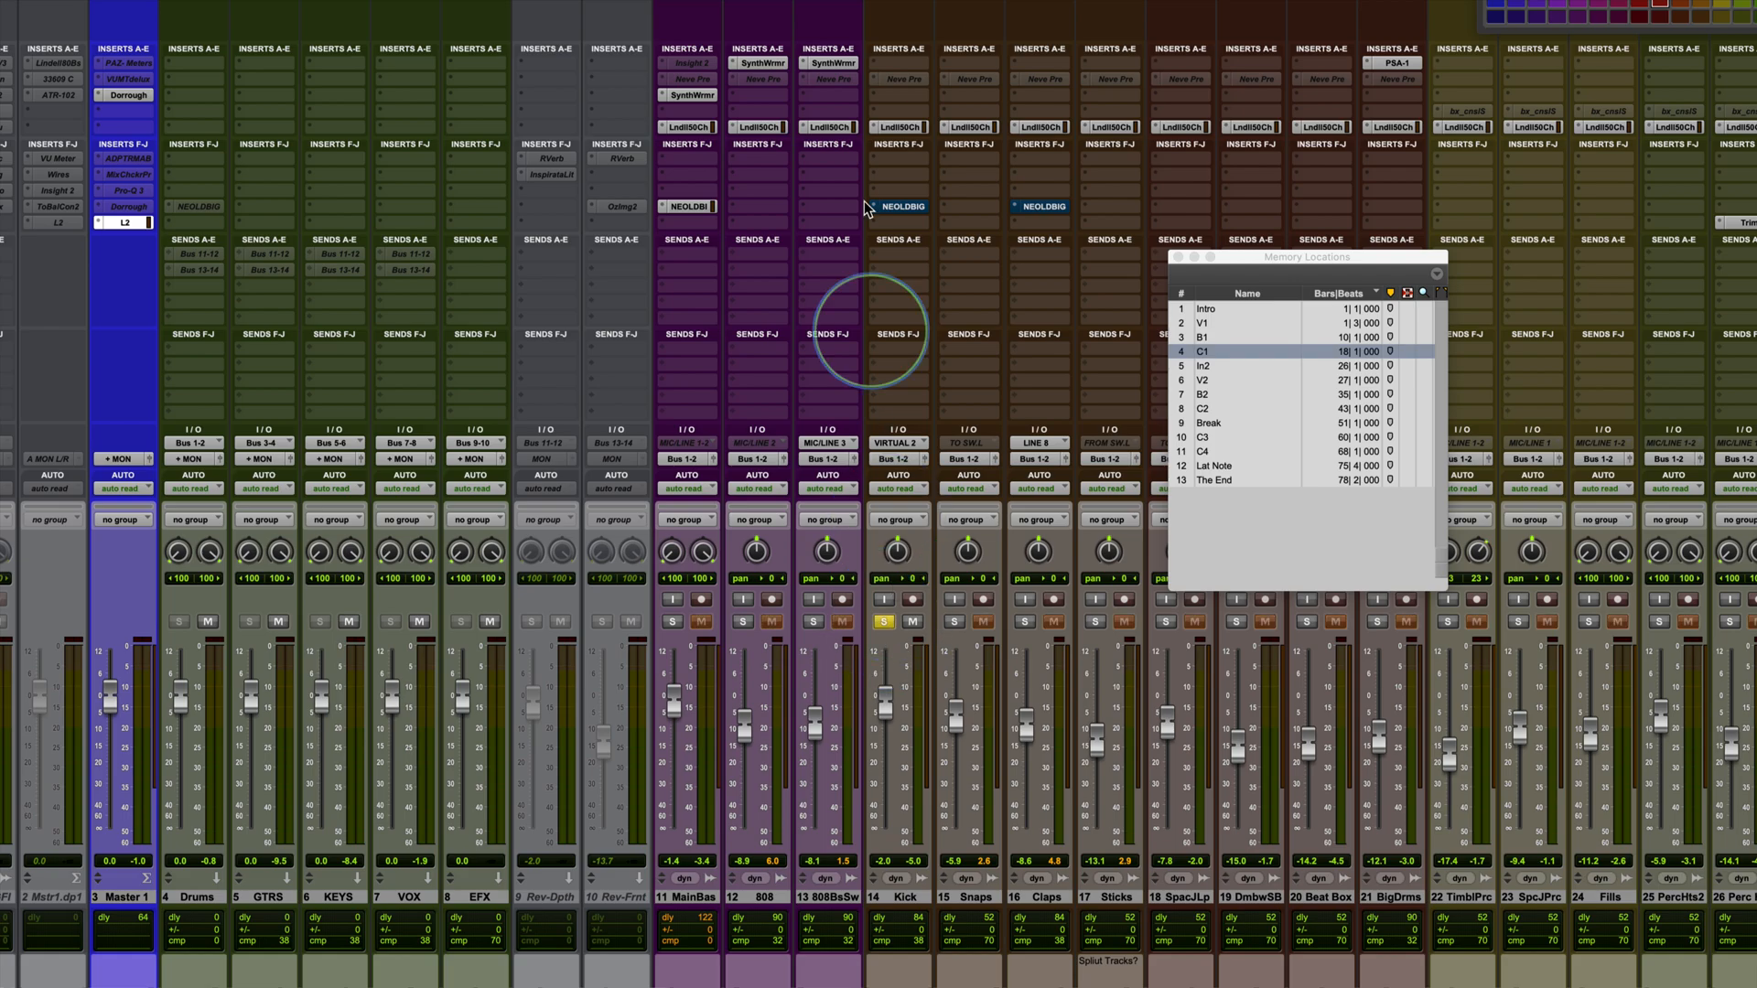
click(897, 206)
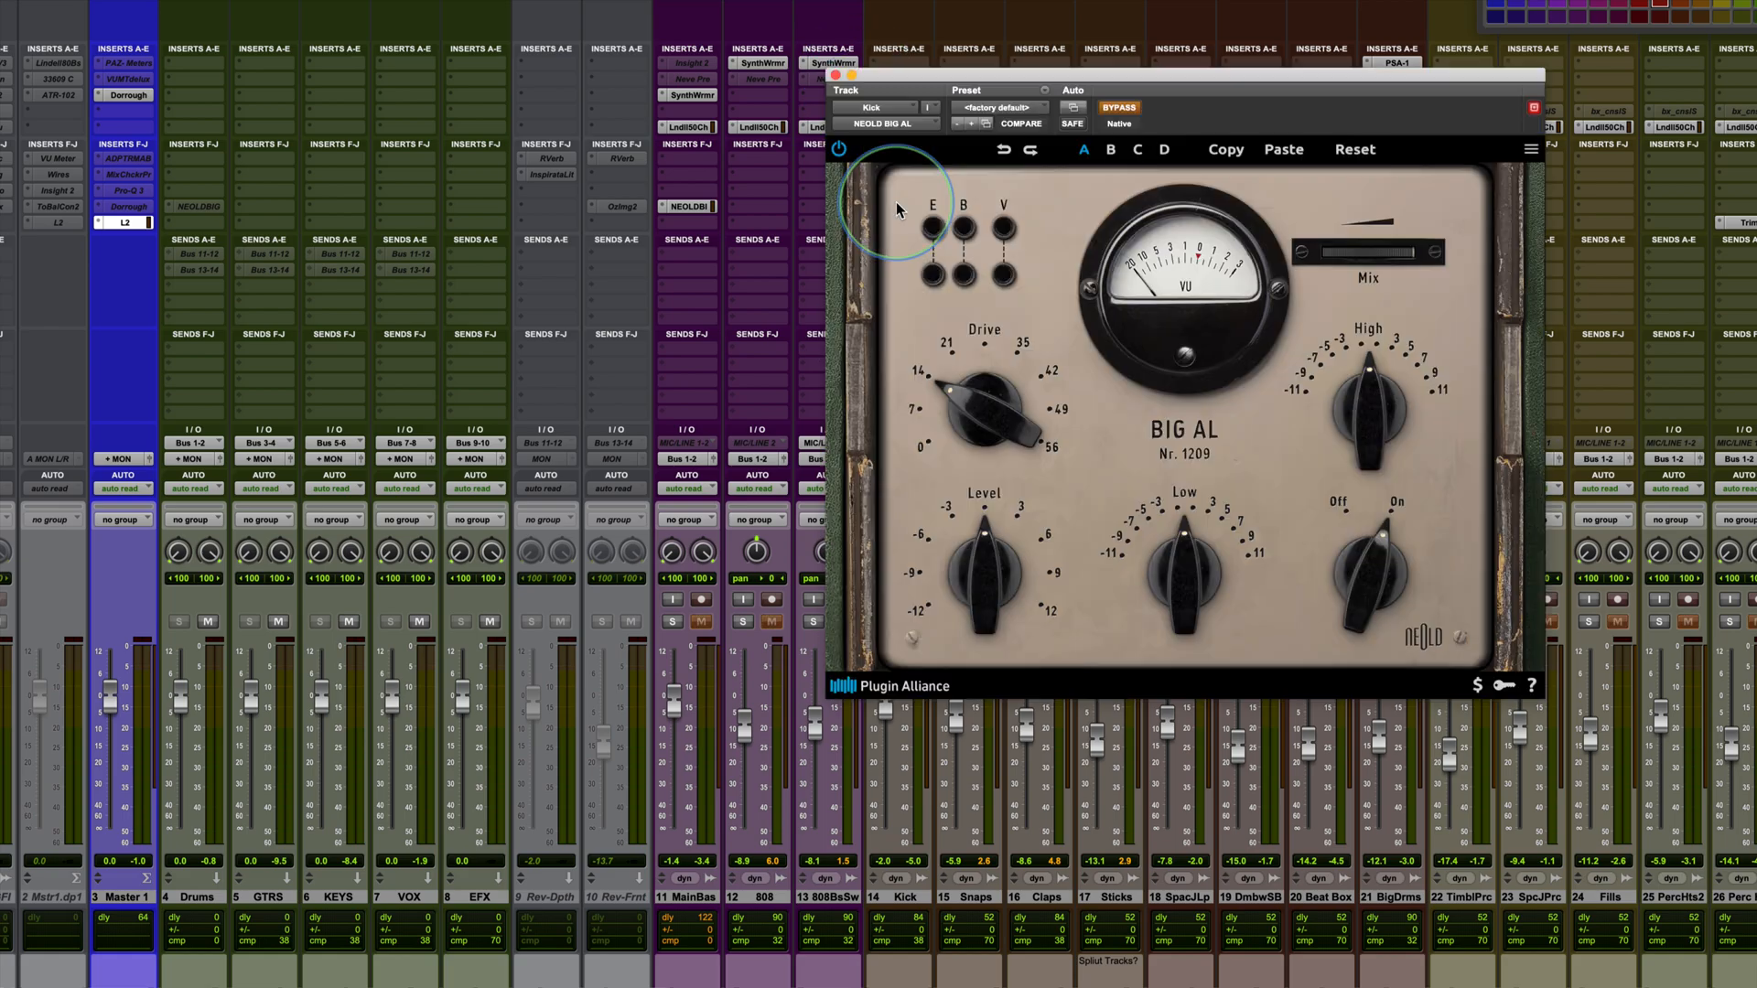
drag(1167, 88, 908, 77)
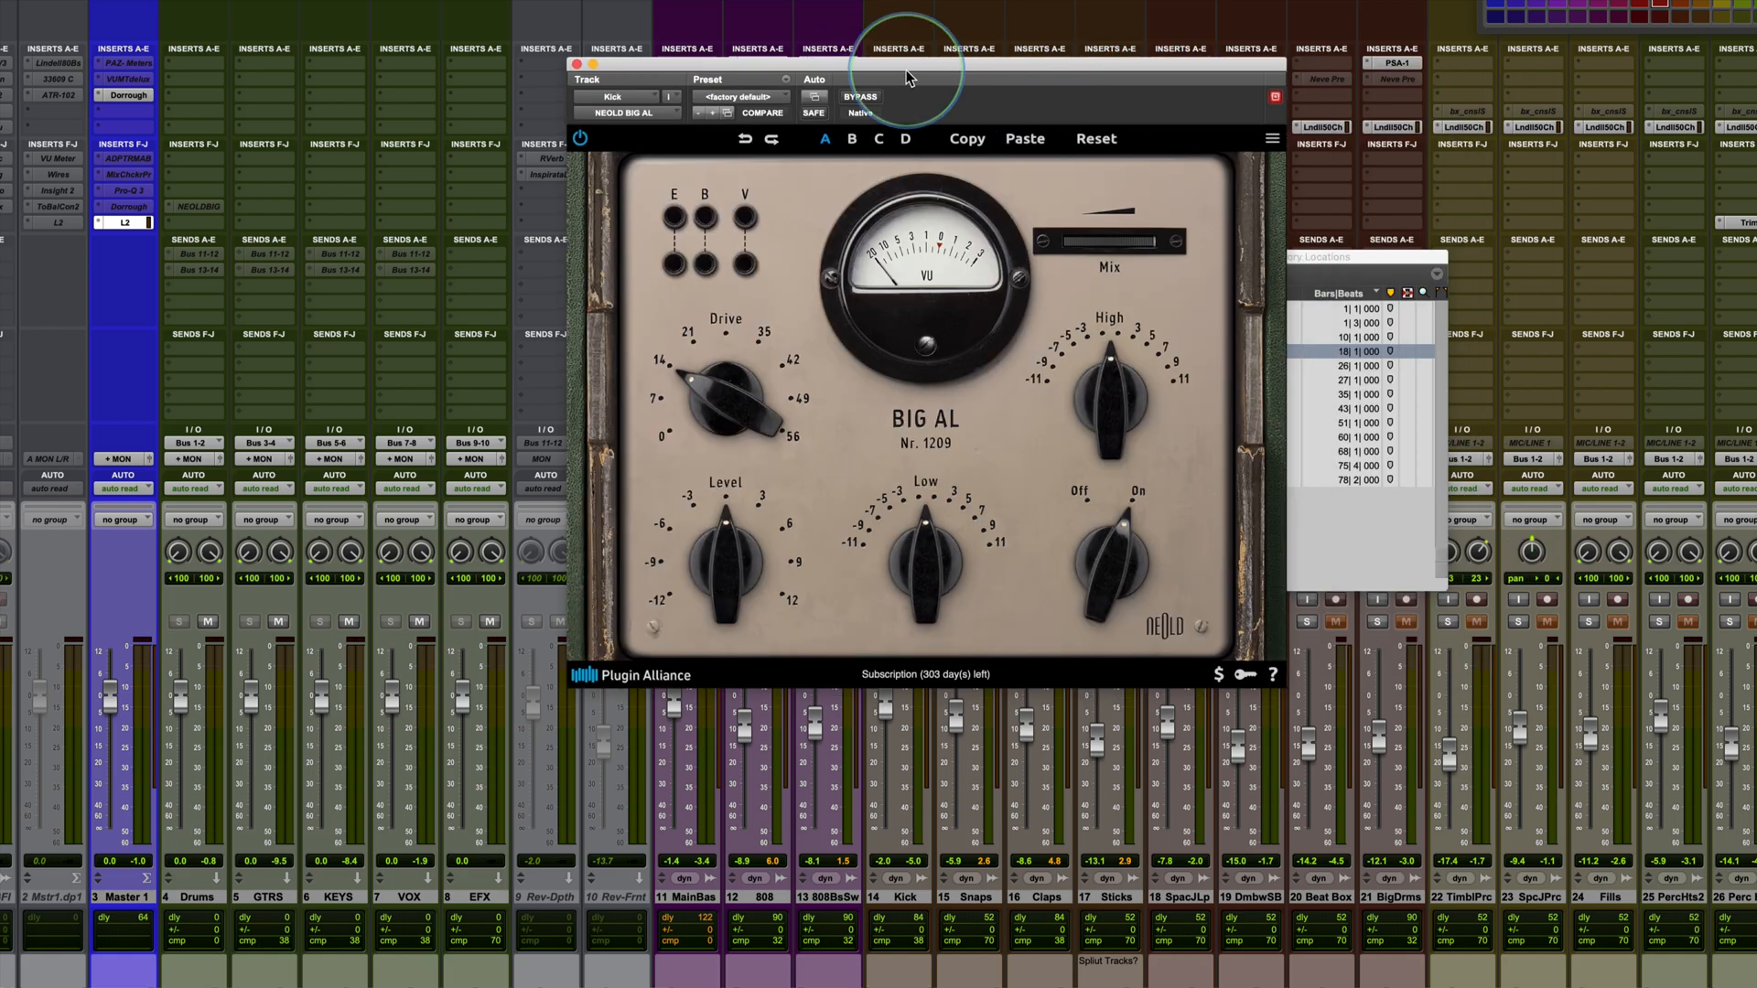
key(space)
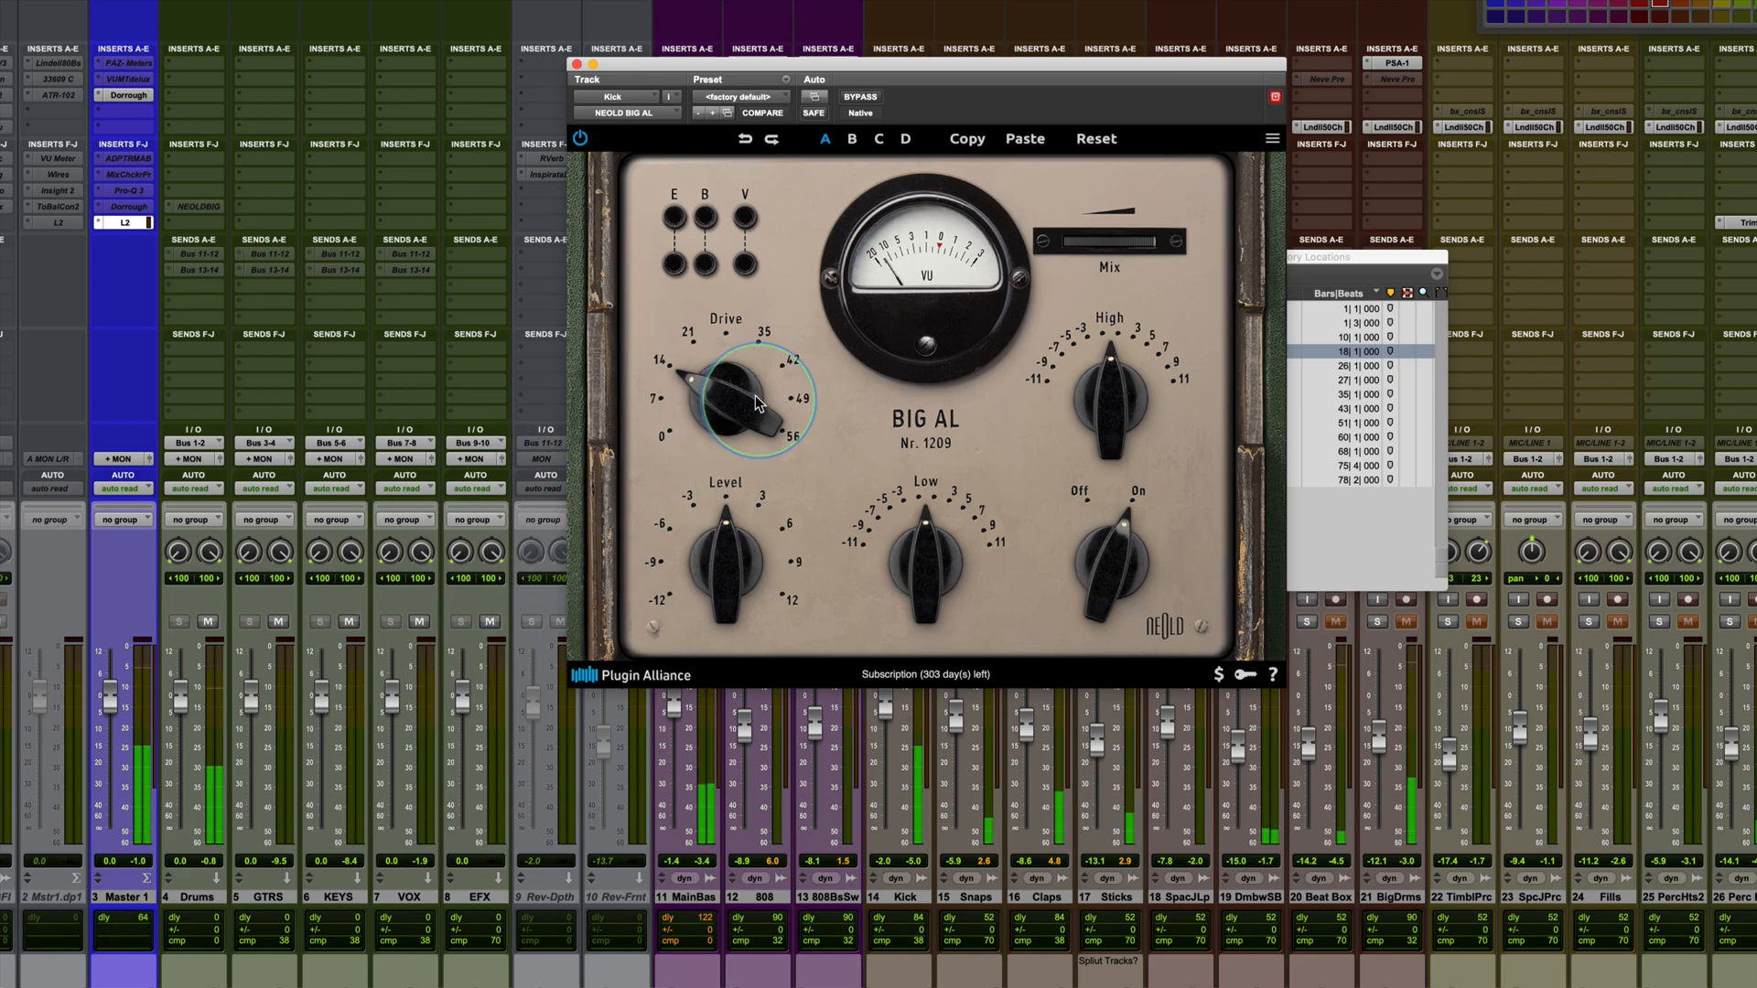
Raise the Kick's Drive to about 42 dB, boosting High to about 2 dB and Low to 2.9 dB.
drag(724, 397, 695, 307)
drag(1110, 418, 1090, 414)
drag(922, 578, 921, 575)
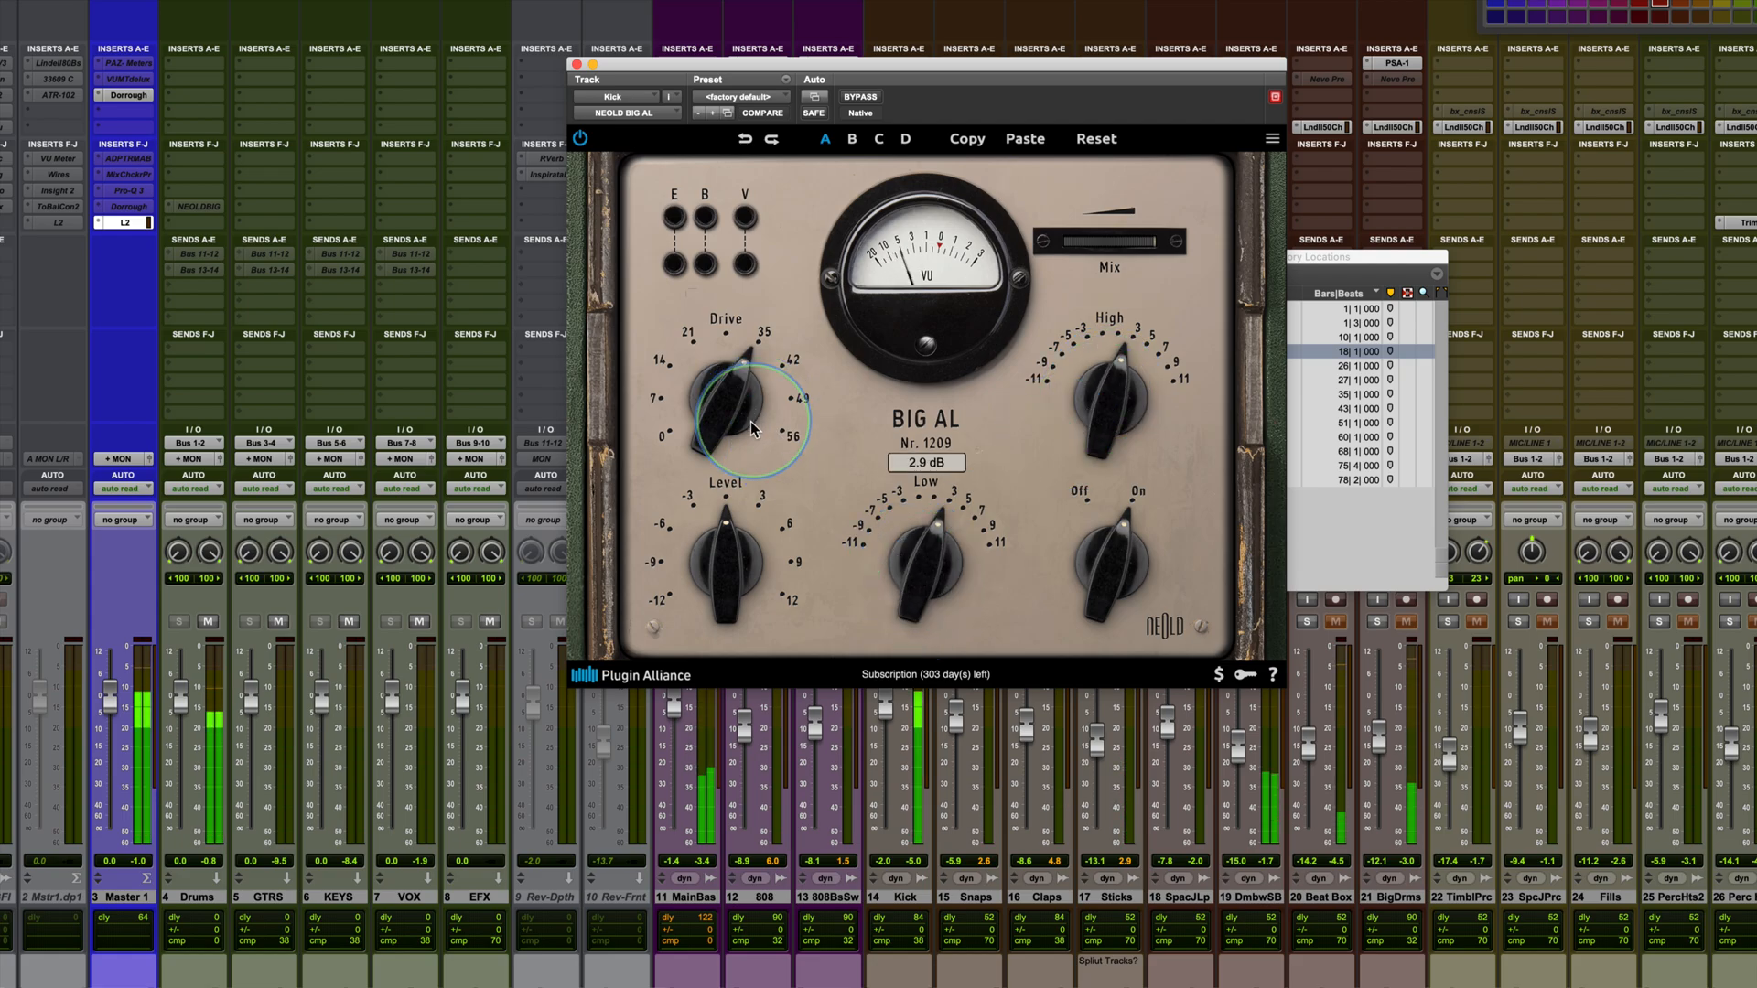
drag(718, 408, 715, 397)
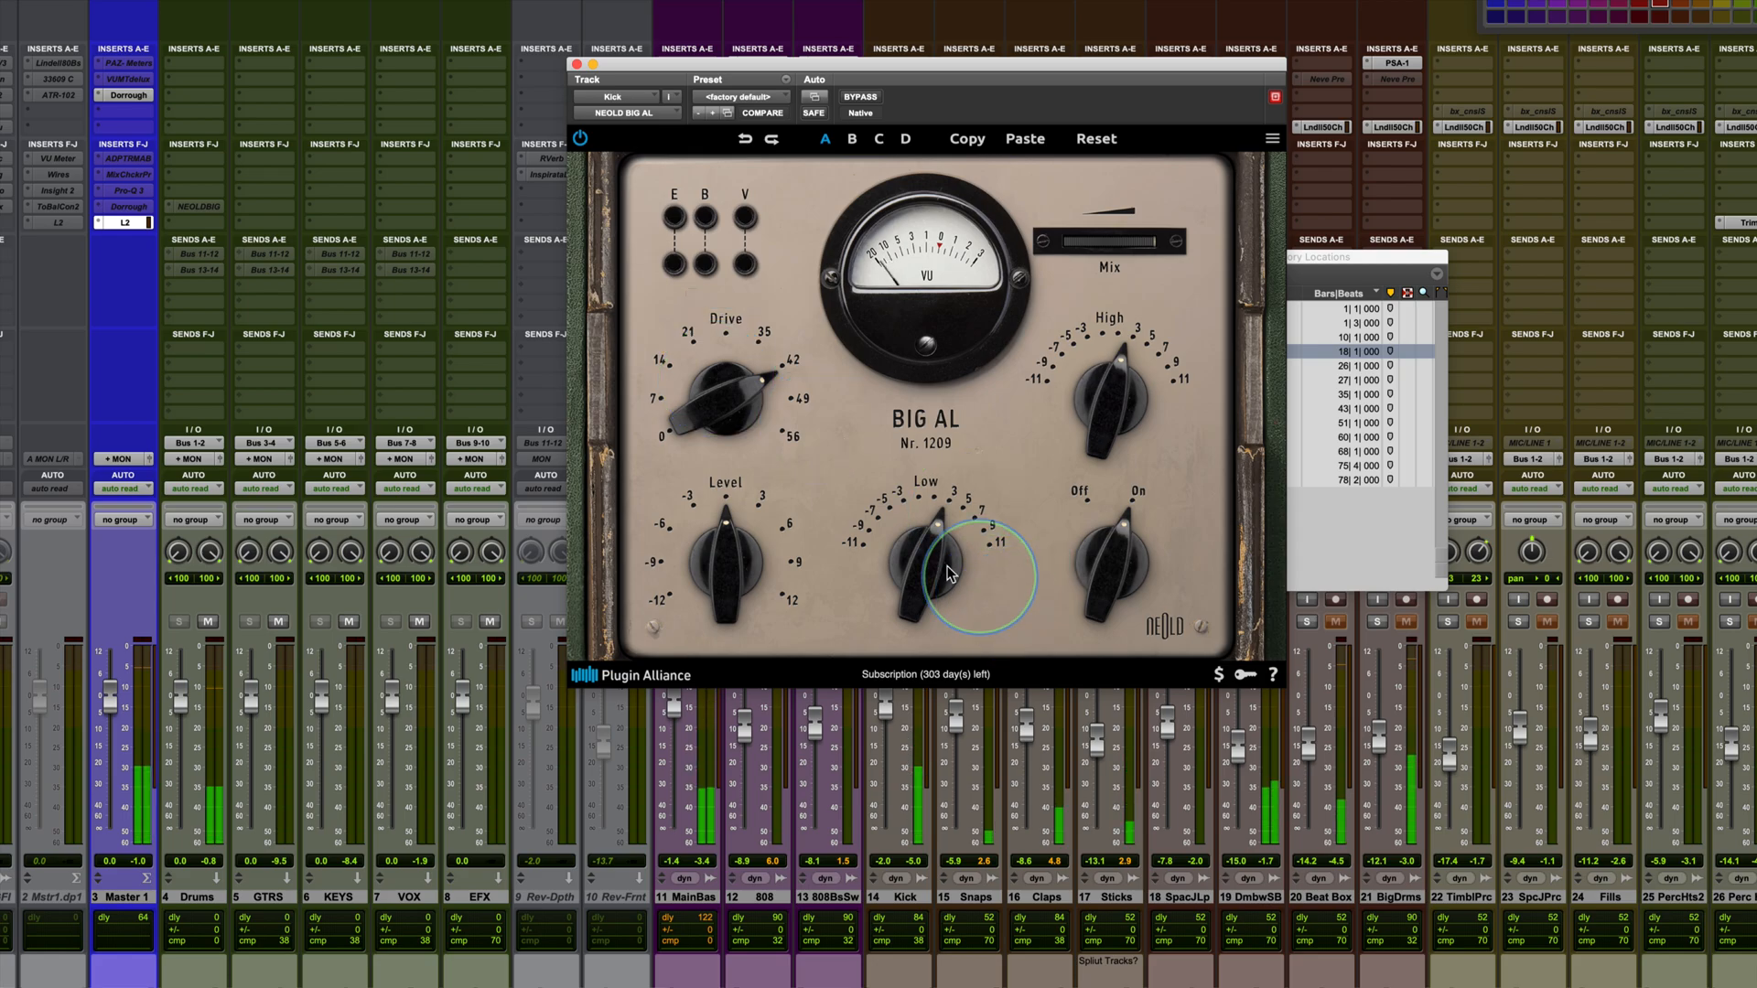
Boost the Kick's Low to 6.9 dB and ease Drive back to 40.8 dB.
drag(951, 575, 915, 549)
drag(718, 407, 716, 445)
drag(921, 567, 922, 554)
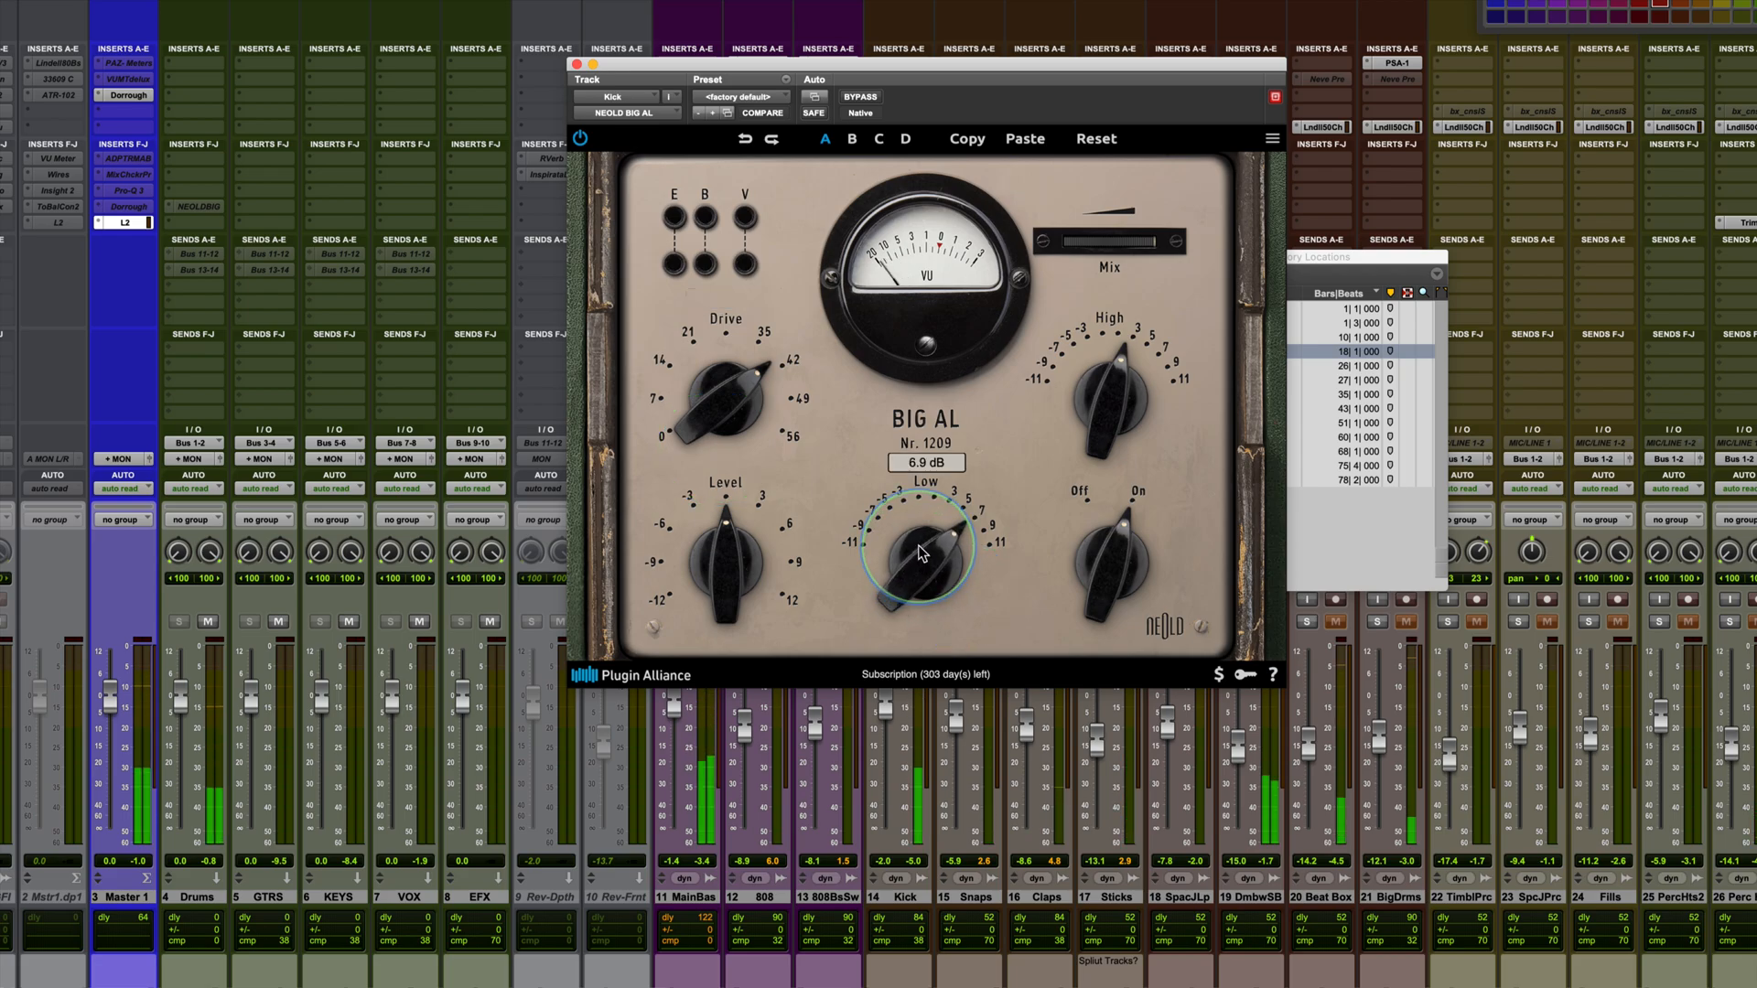
click(709, 400)
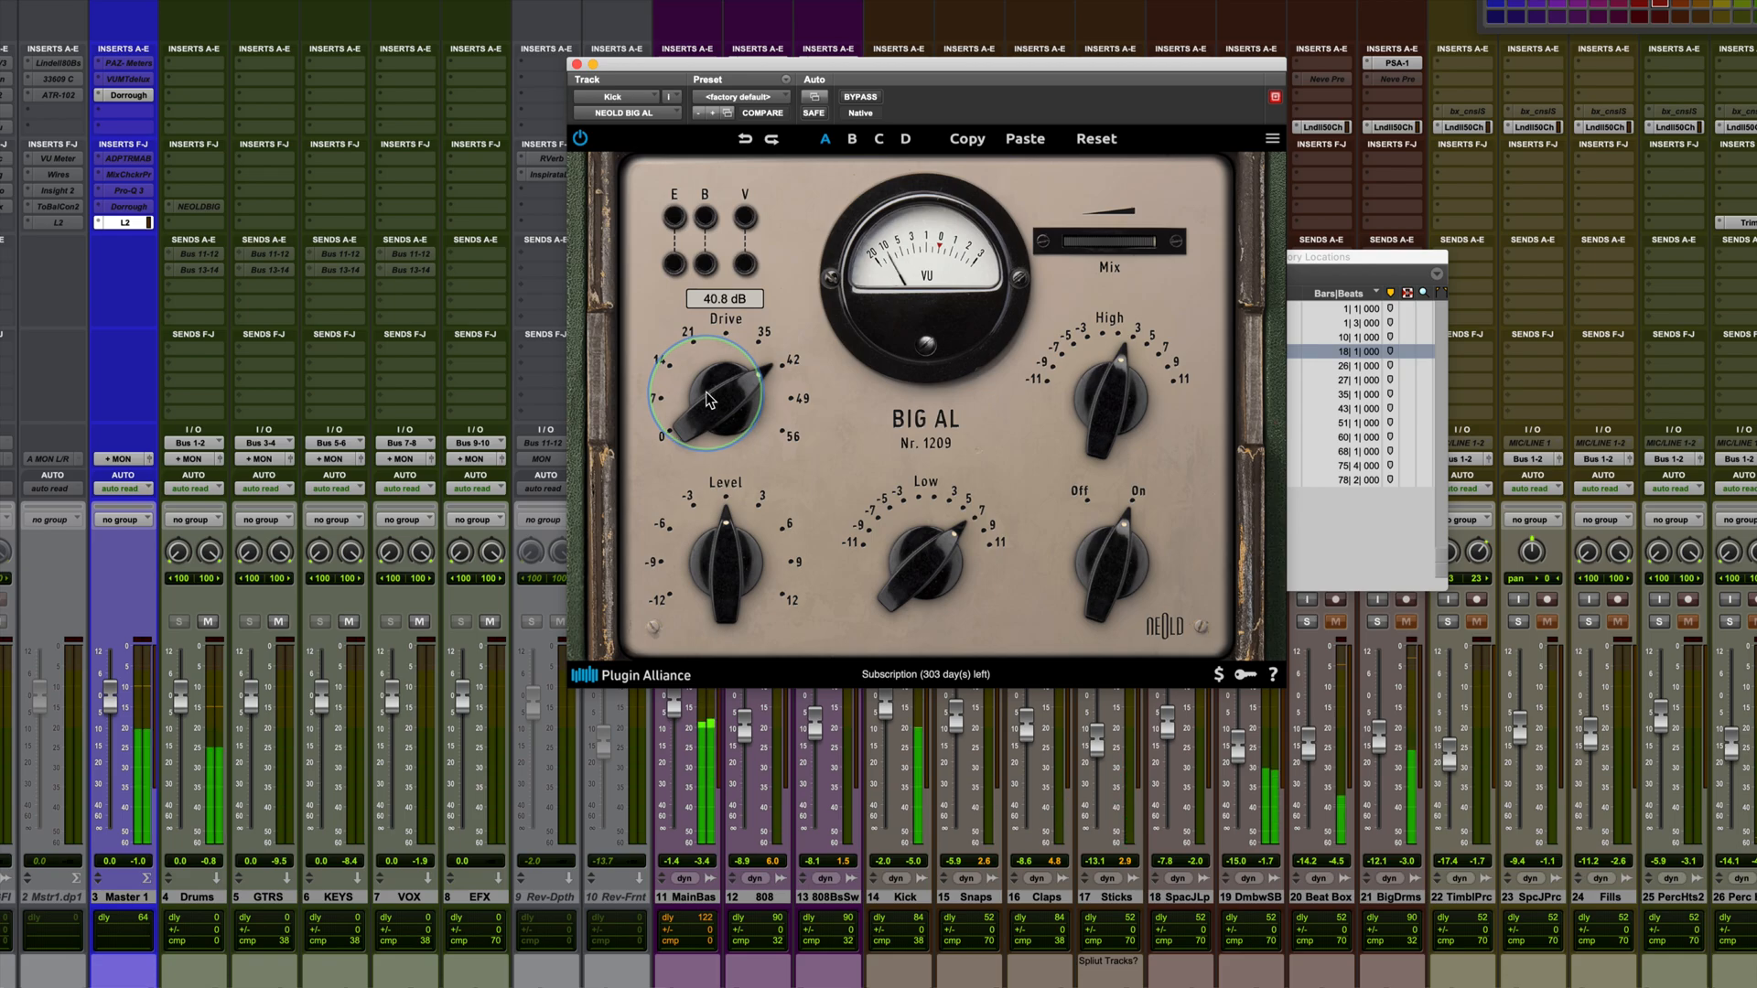
Lower the Kick's output Level to -2.1 dB to match the bypassed signal while comparing during playback.
drag(718, 560, 712, 594)
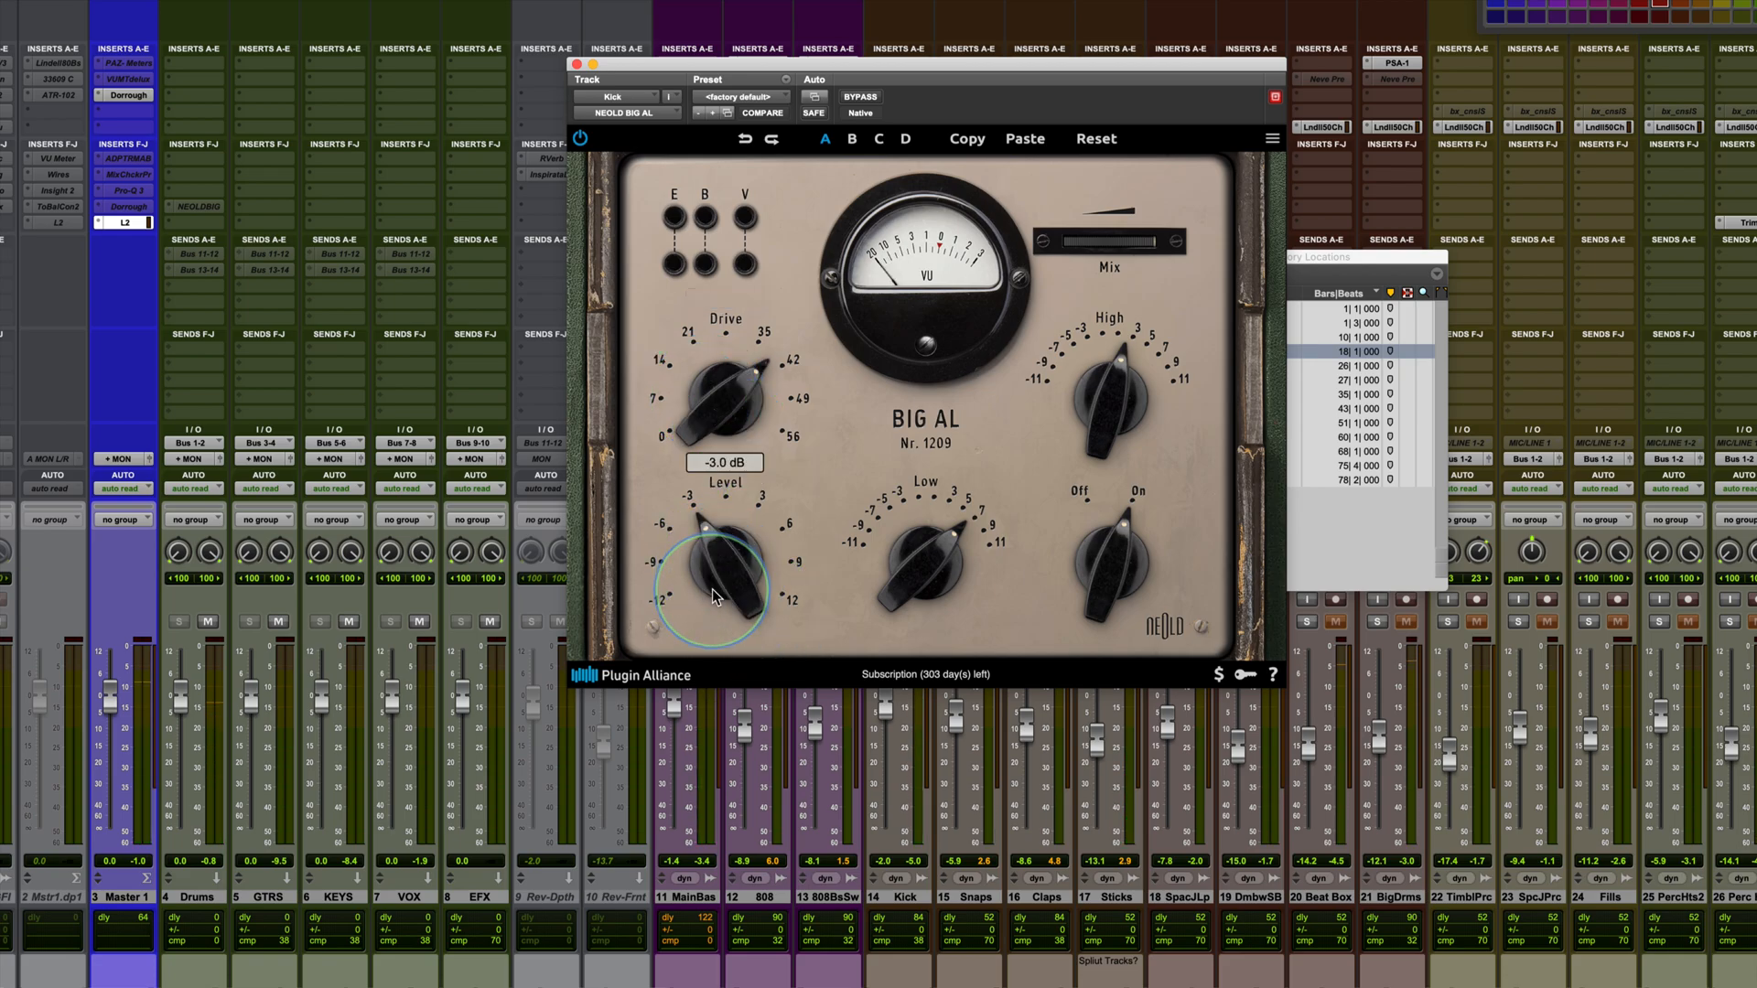
key(space)
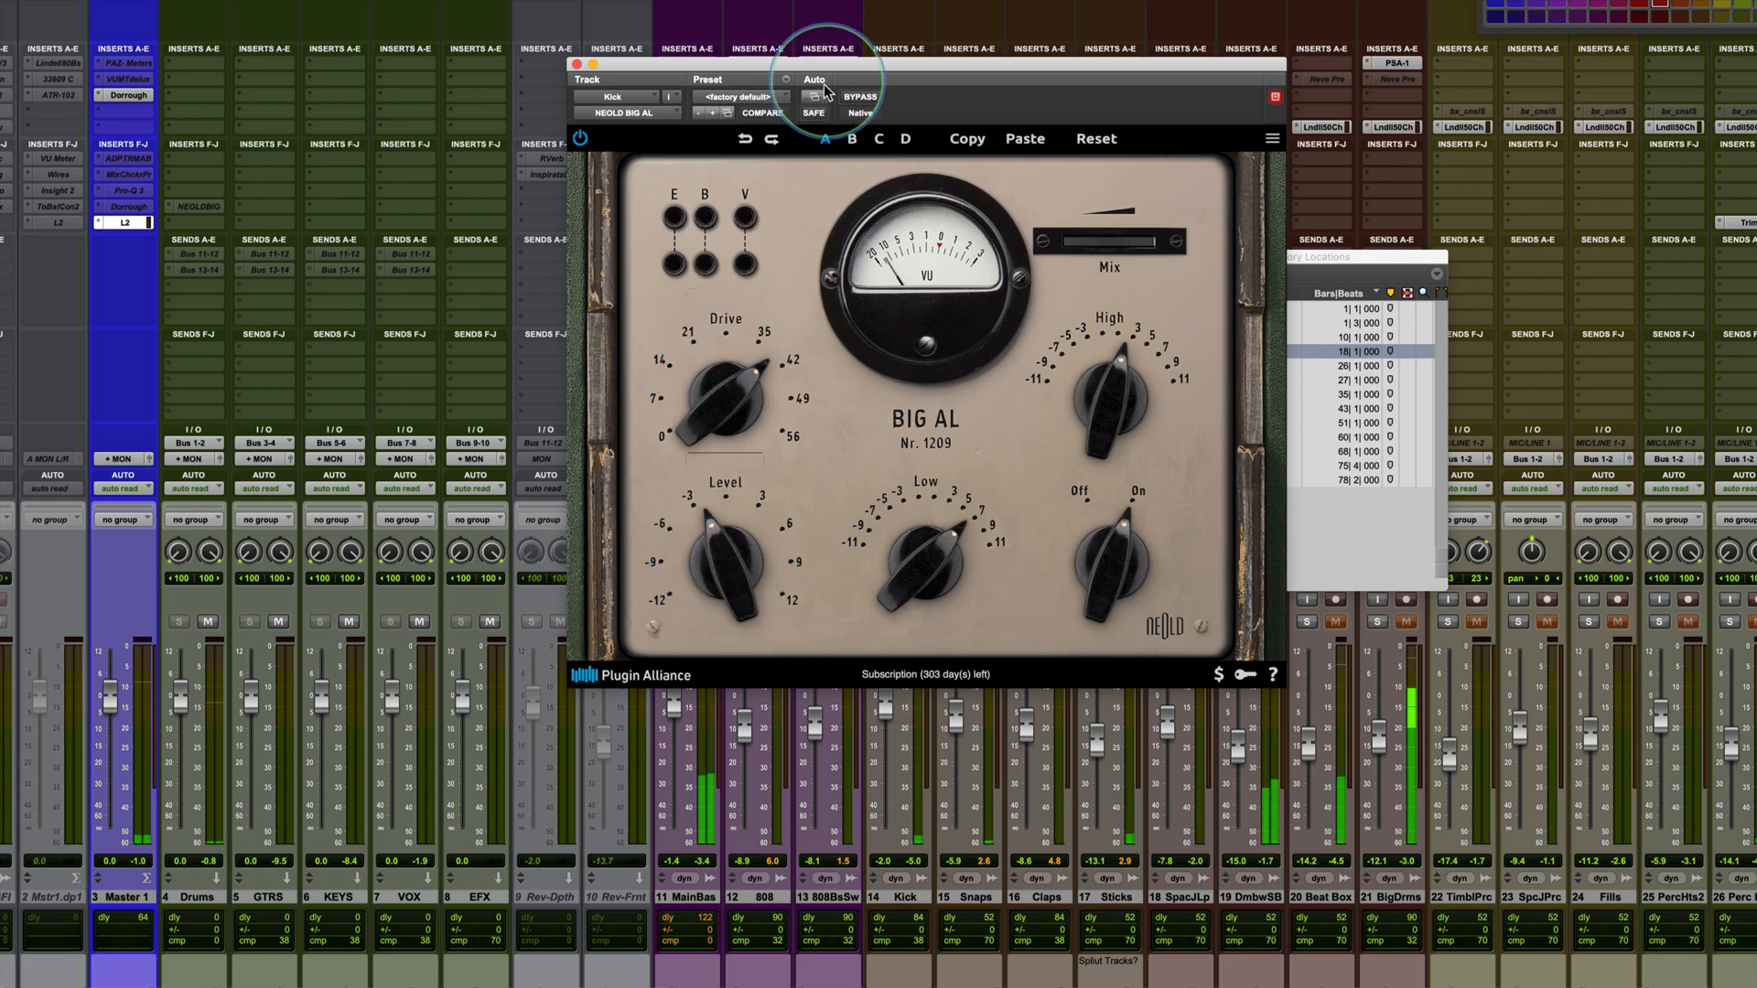
click(862, 98)
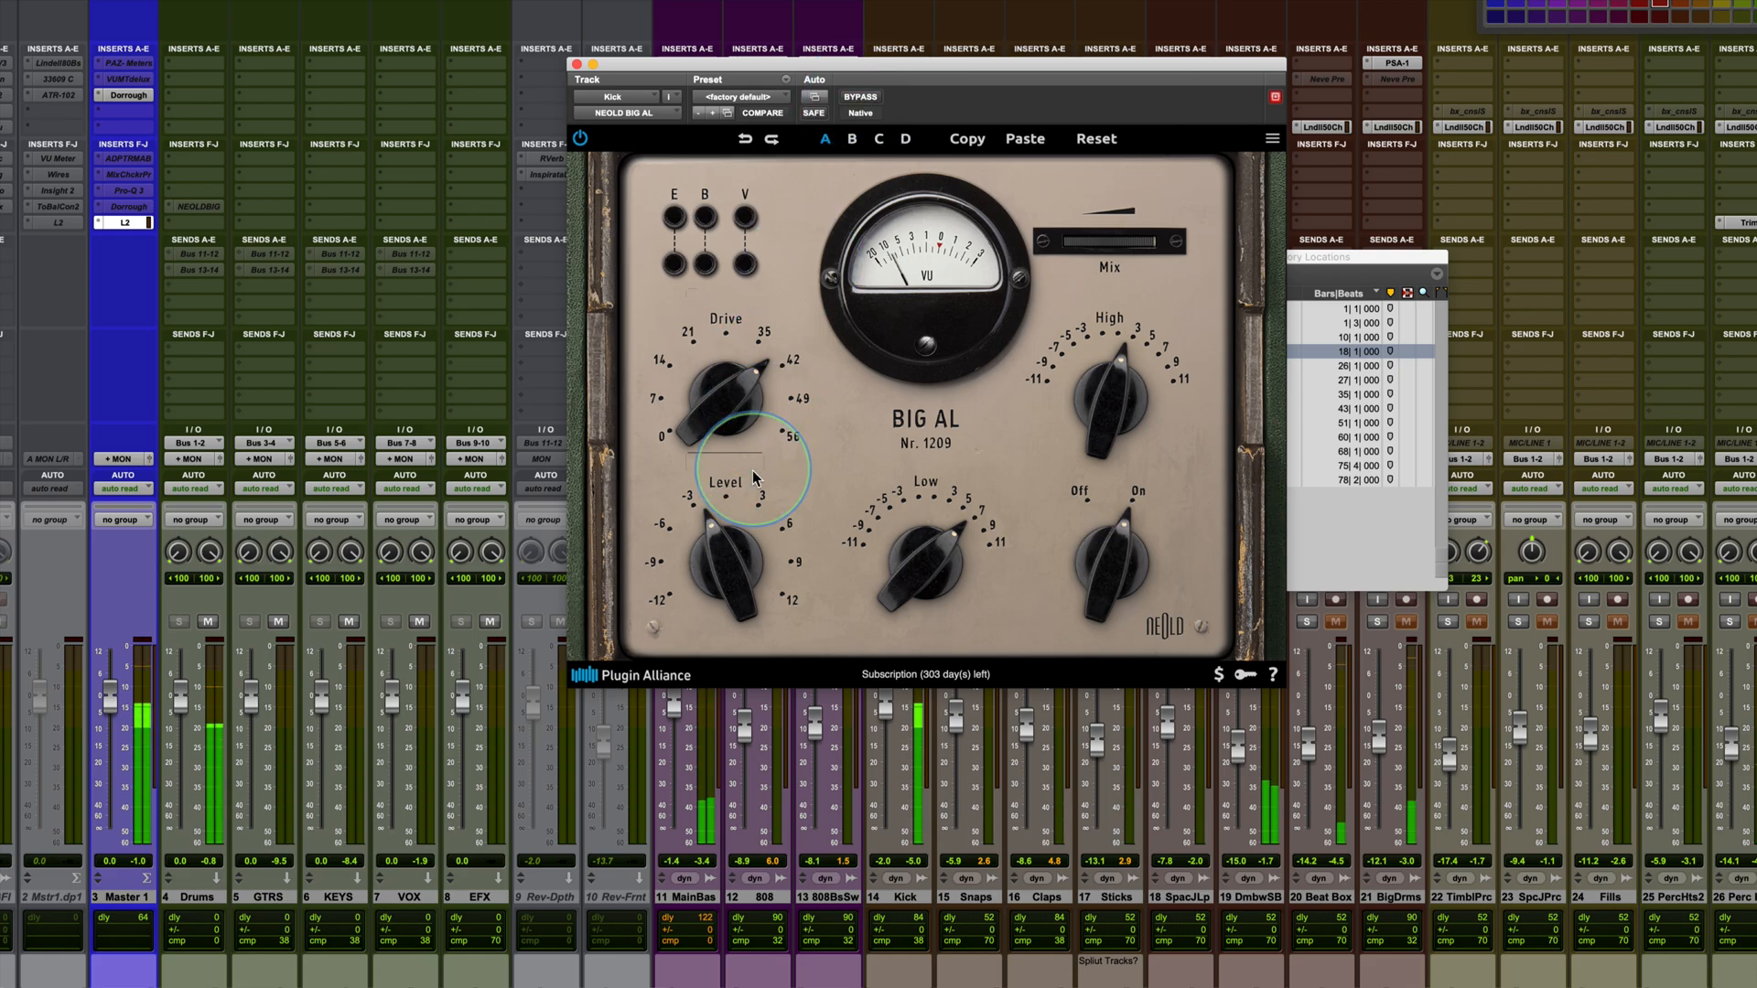
drag(707, 485, 687, 371)
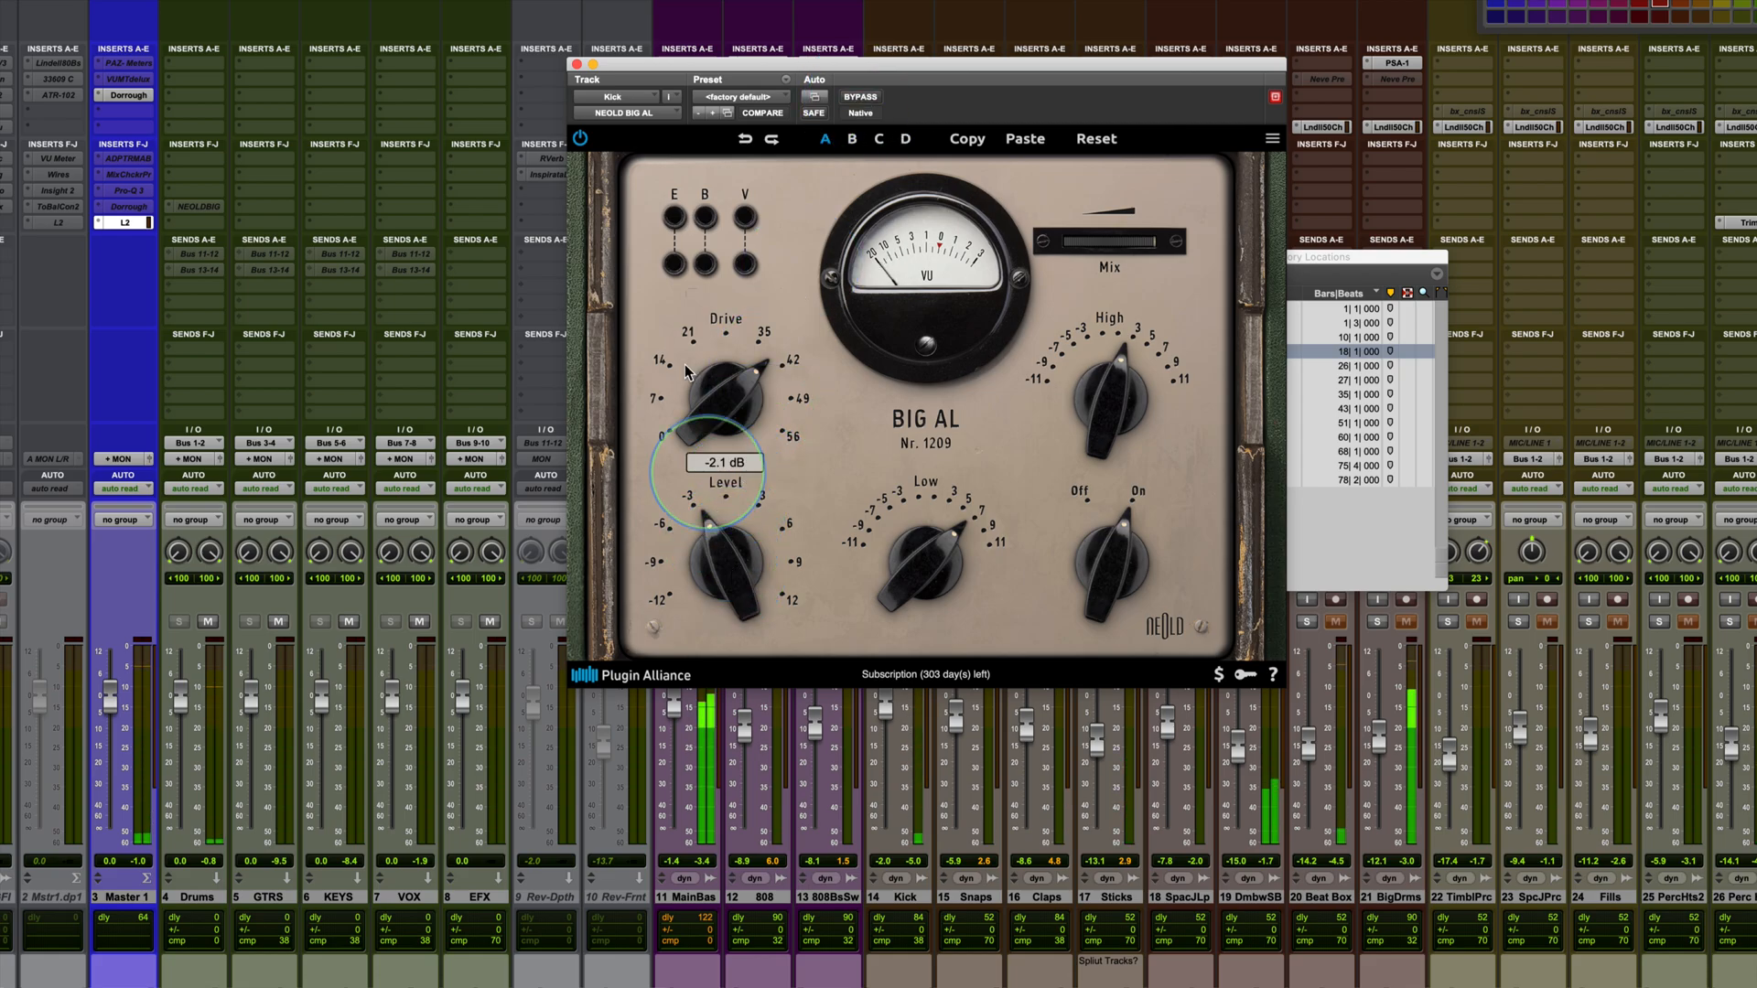
Audition the Kick's Emphasis and leave it off, then compare Voltage Sag and leave it on.
click(675, 217)
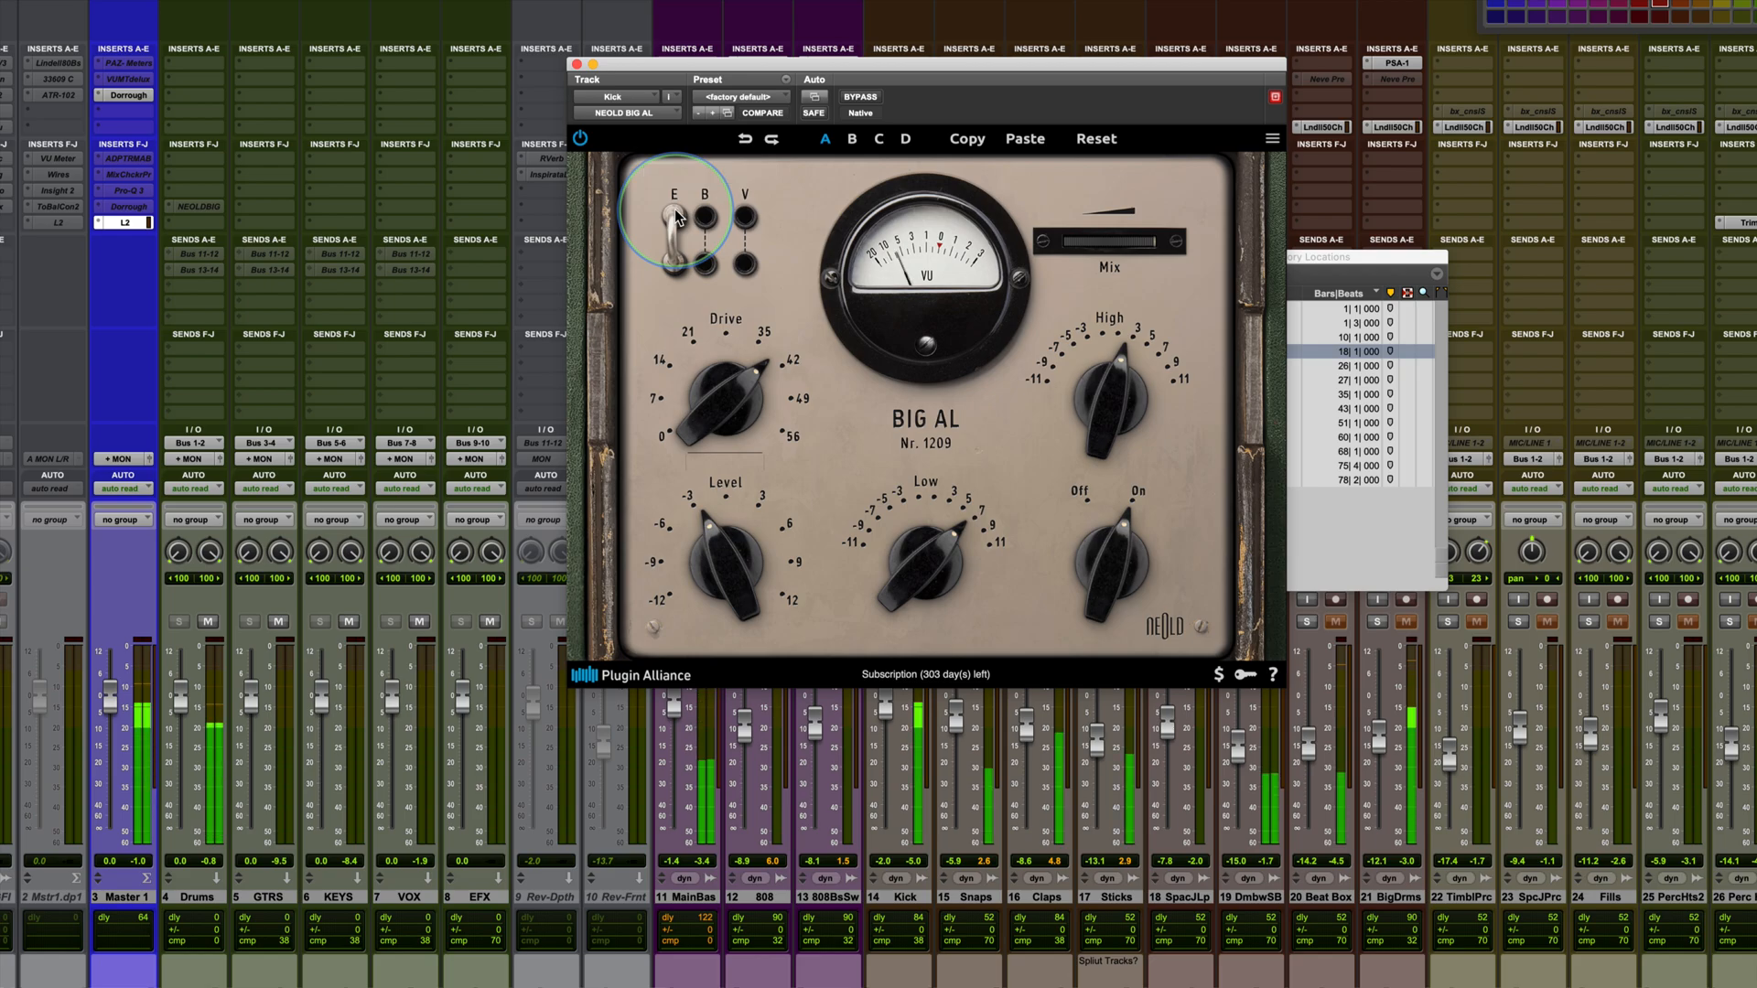
click(676, 216)
click(749, 217)
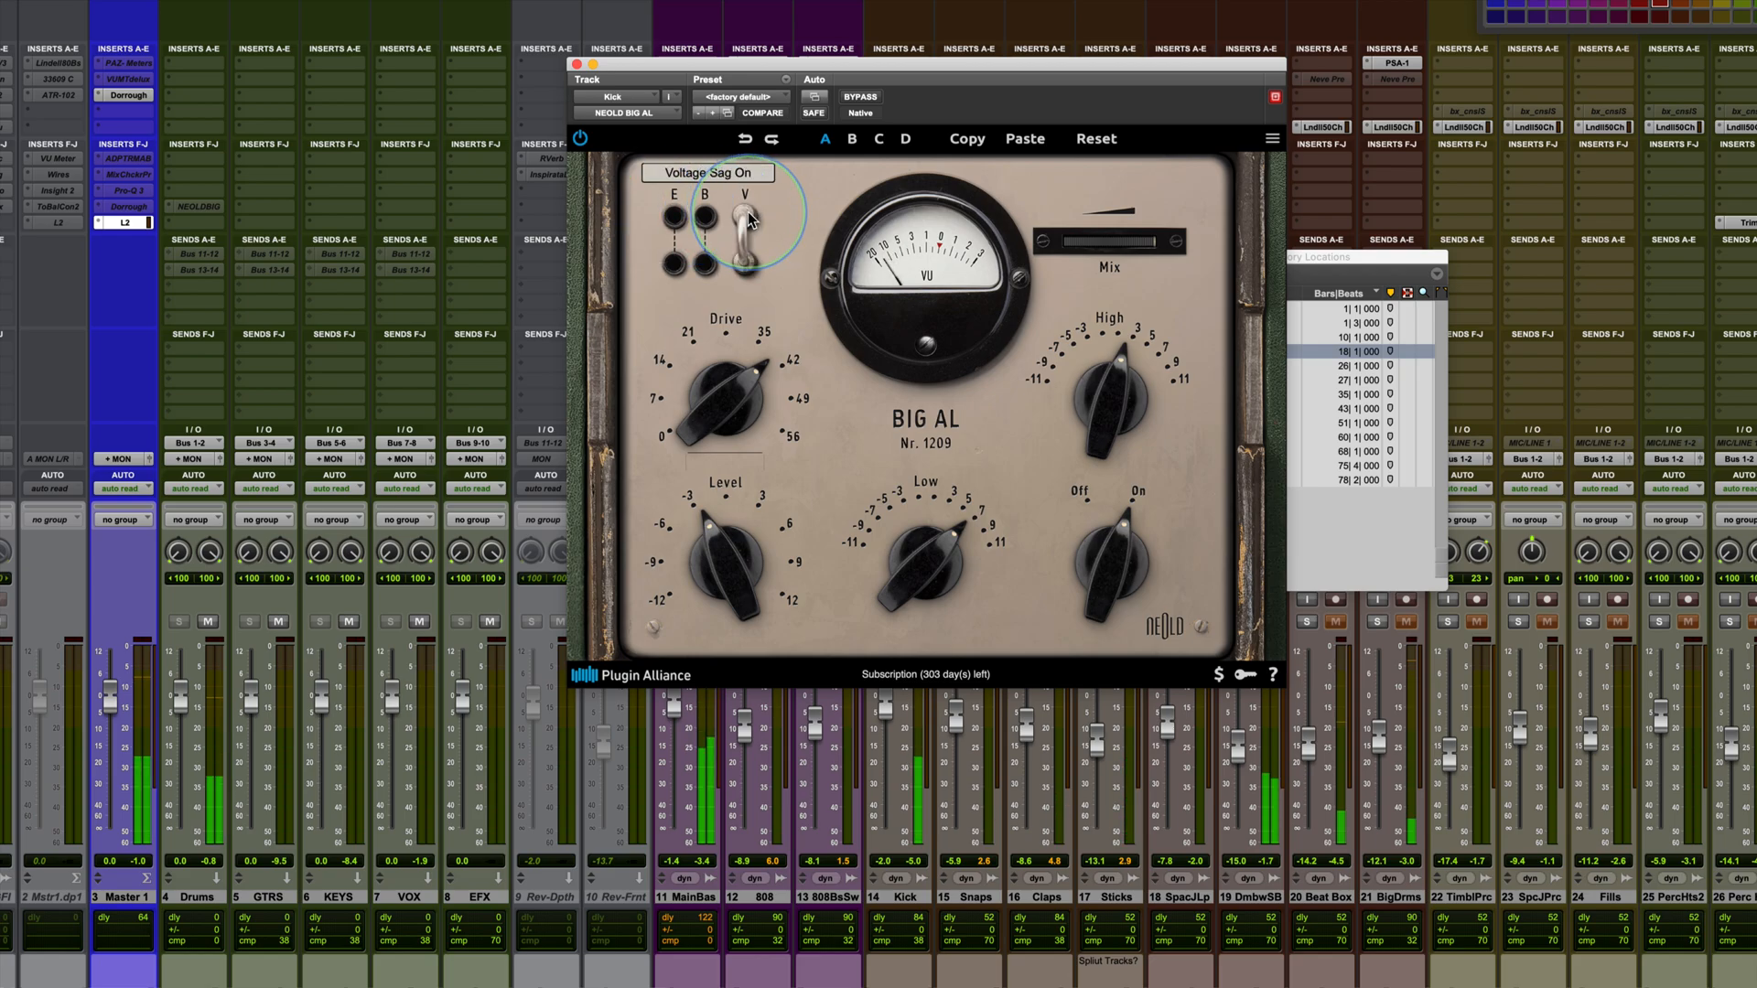
click(747, 219)
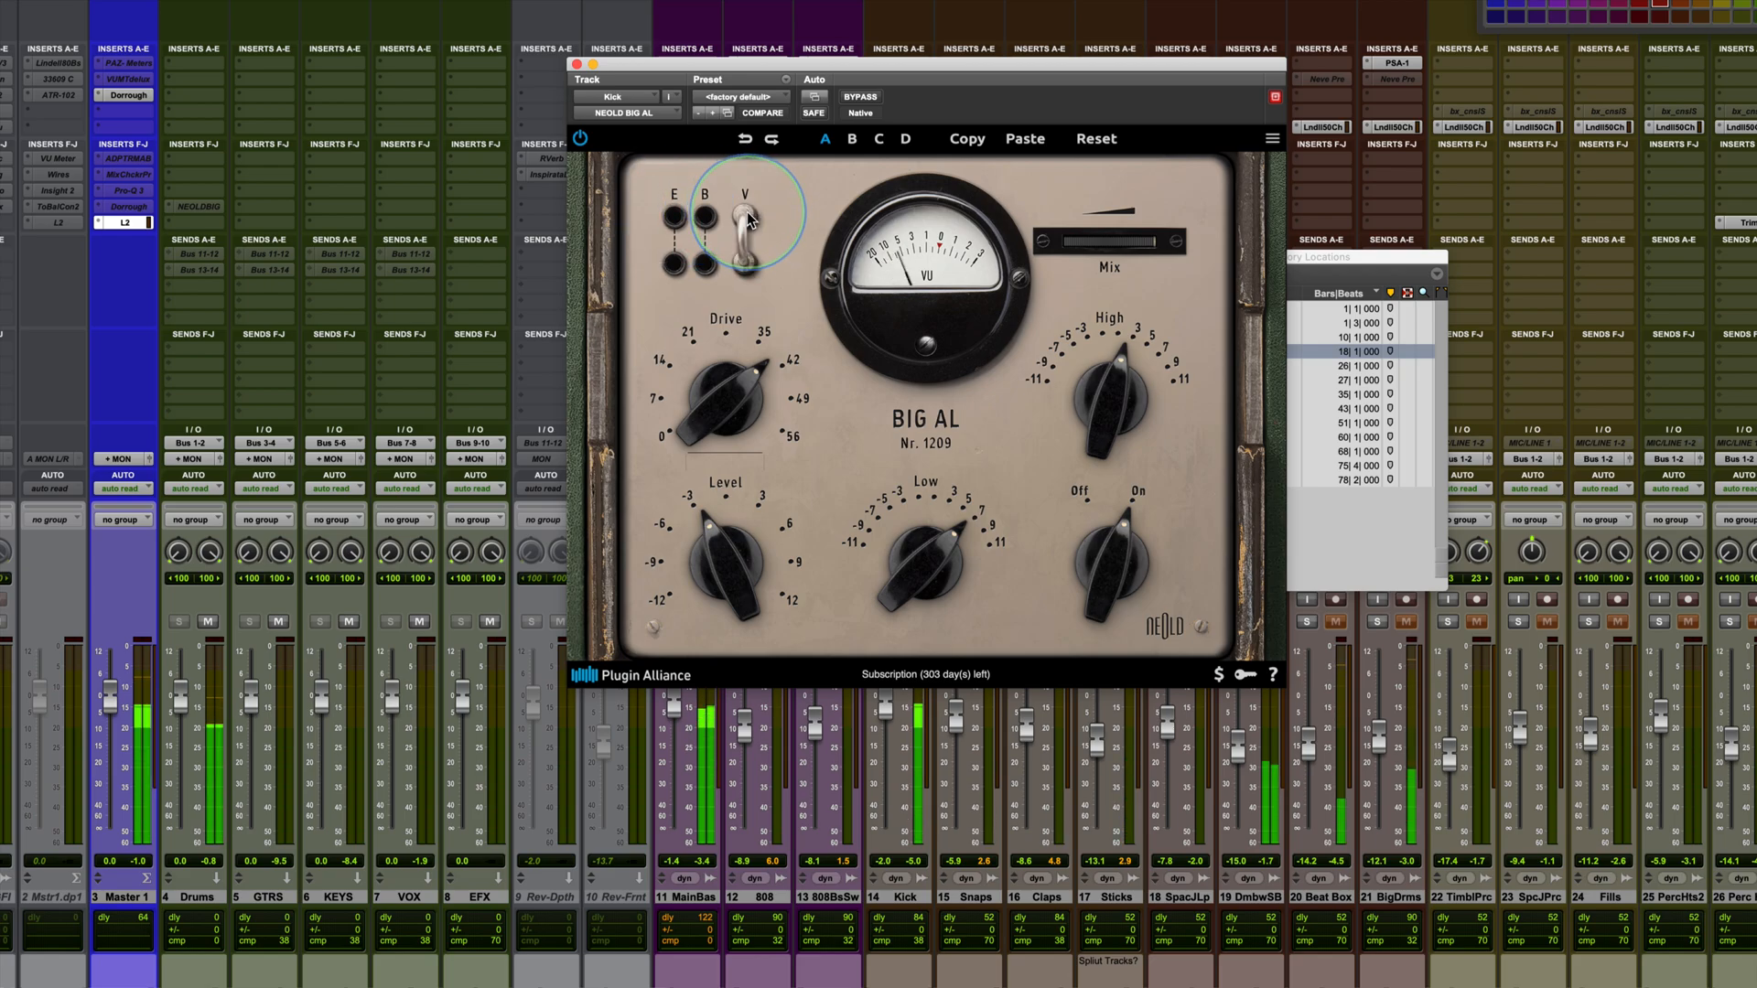
click(747, 220)
mouse_move(715, 553)
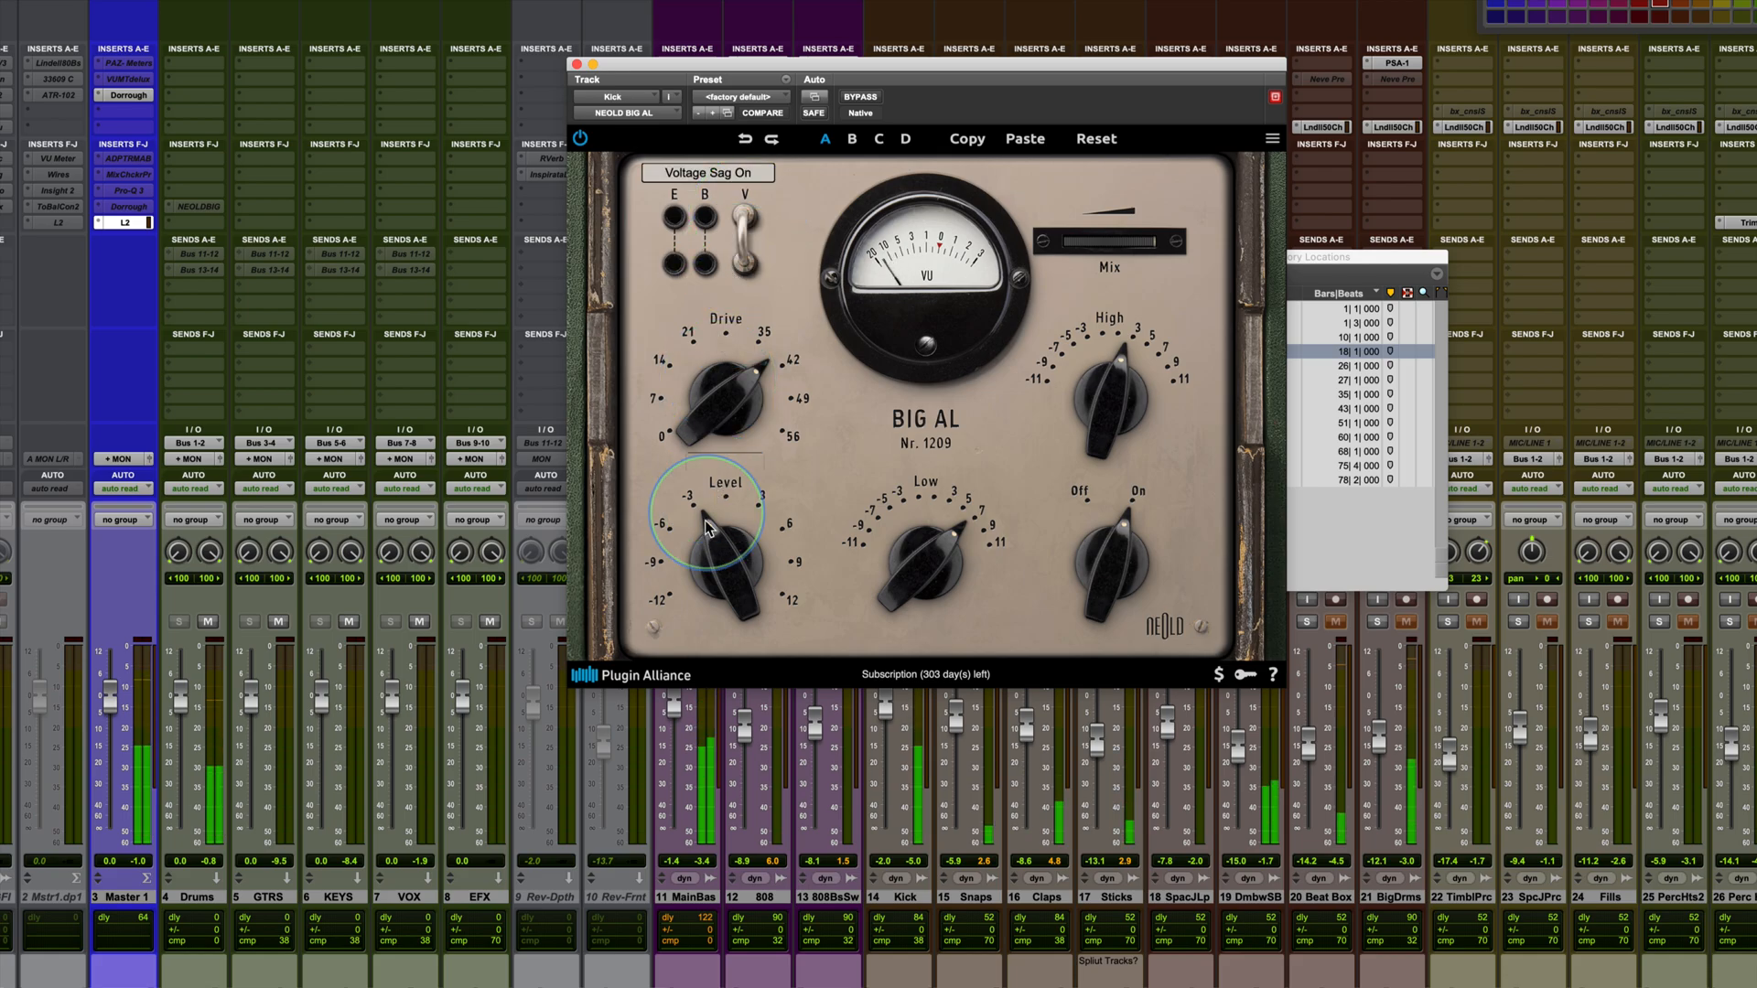
Move the plug-in window clear of the Kick's solo control, audition the Kick in the full mix, and solo it again.
drag(943, 73, 1157, 52)
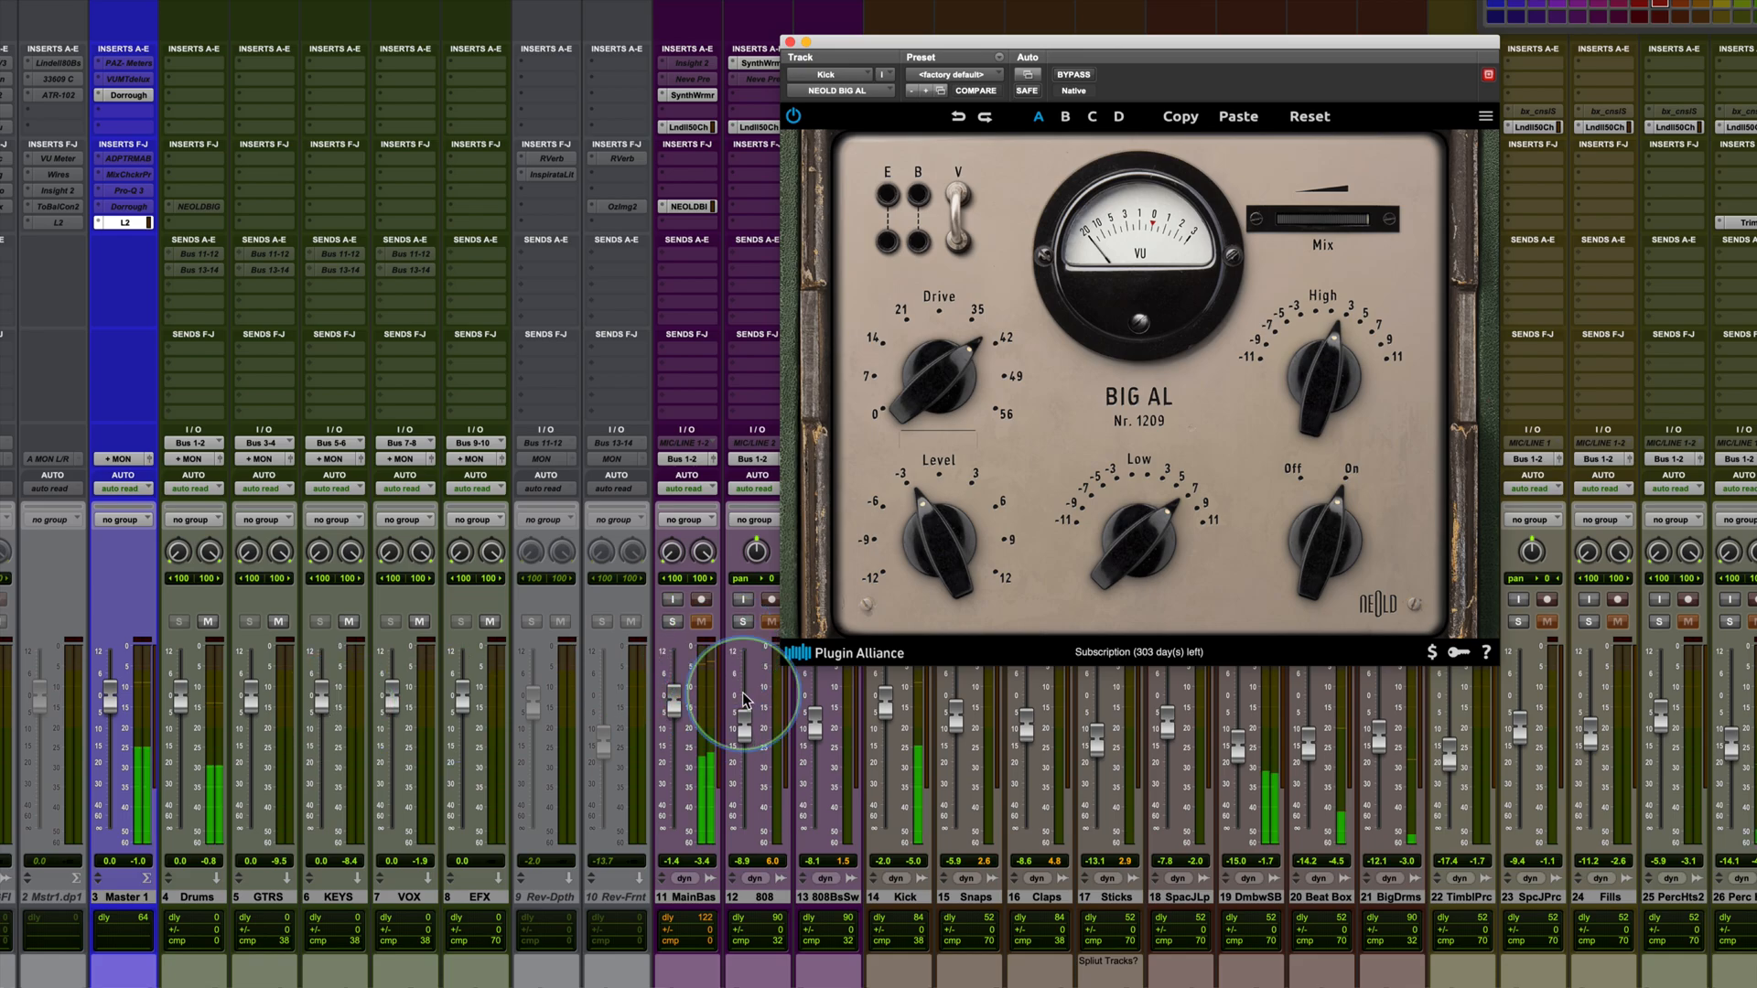
drag(1039, 52, 1140, 51)
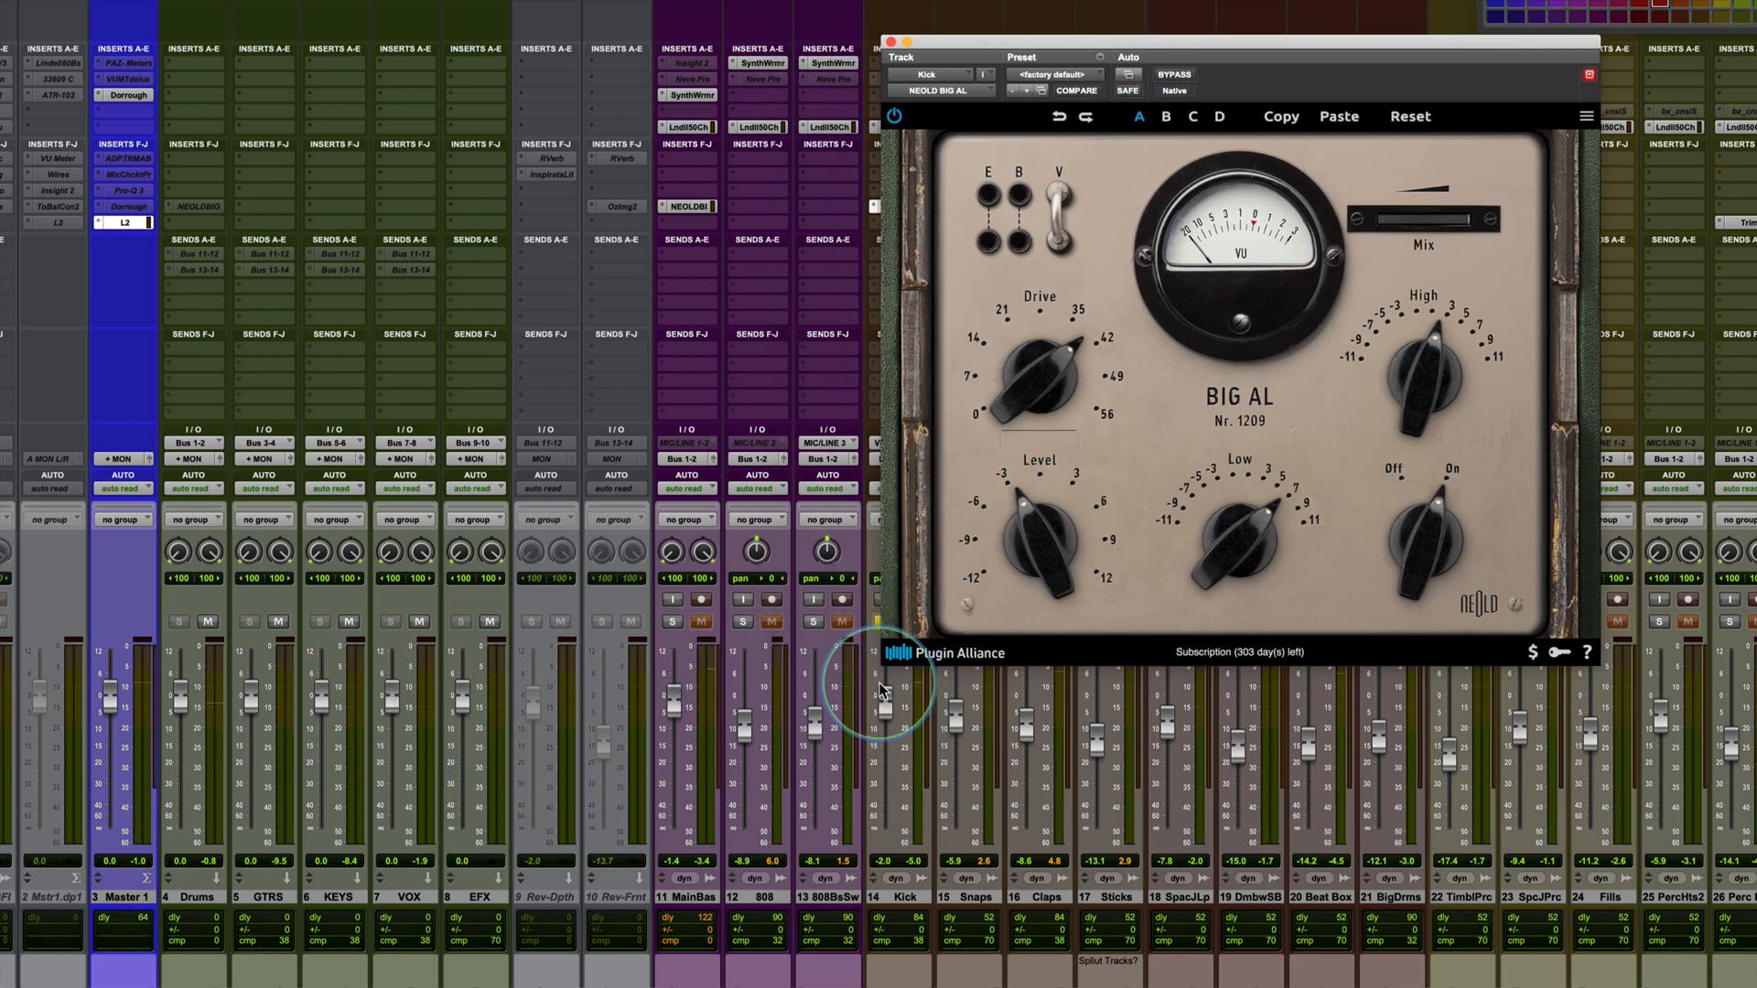
click(879, 634)
key(space)
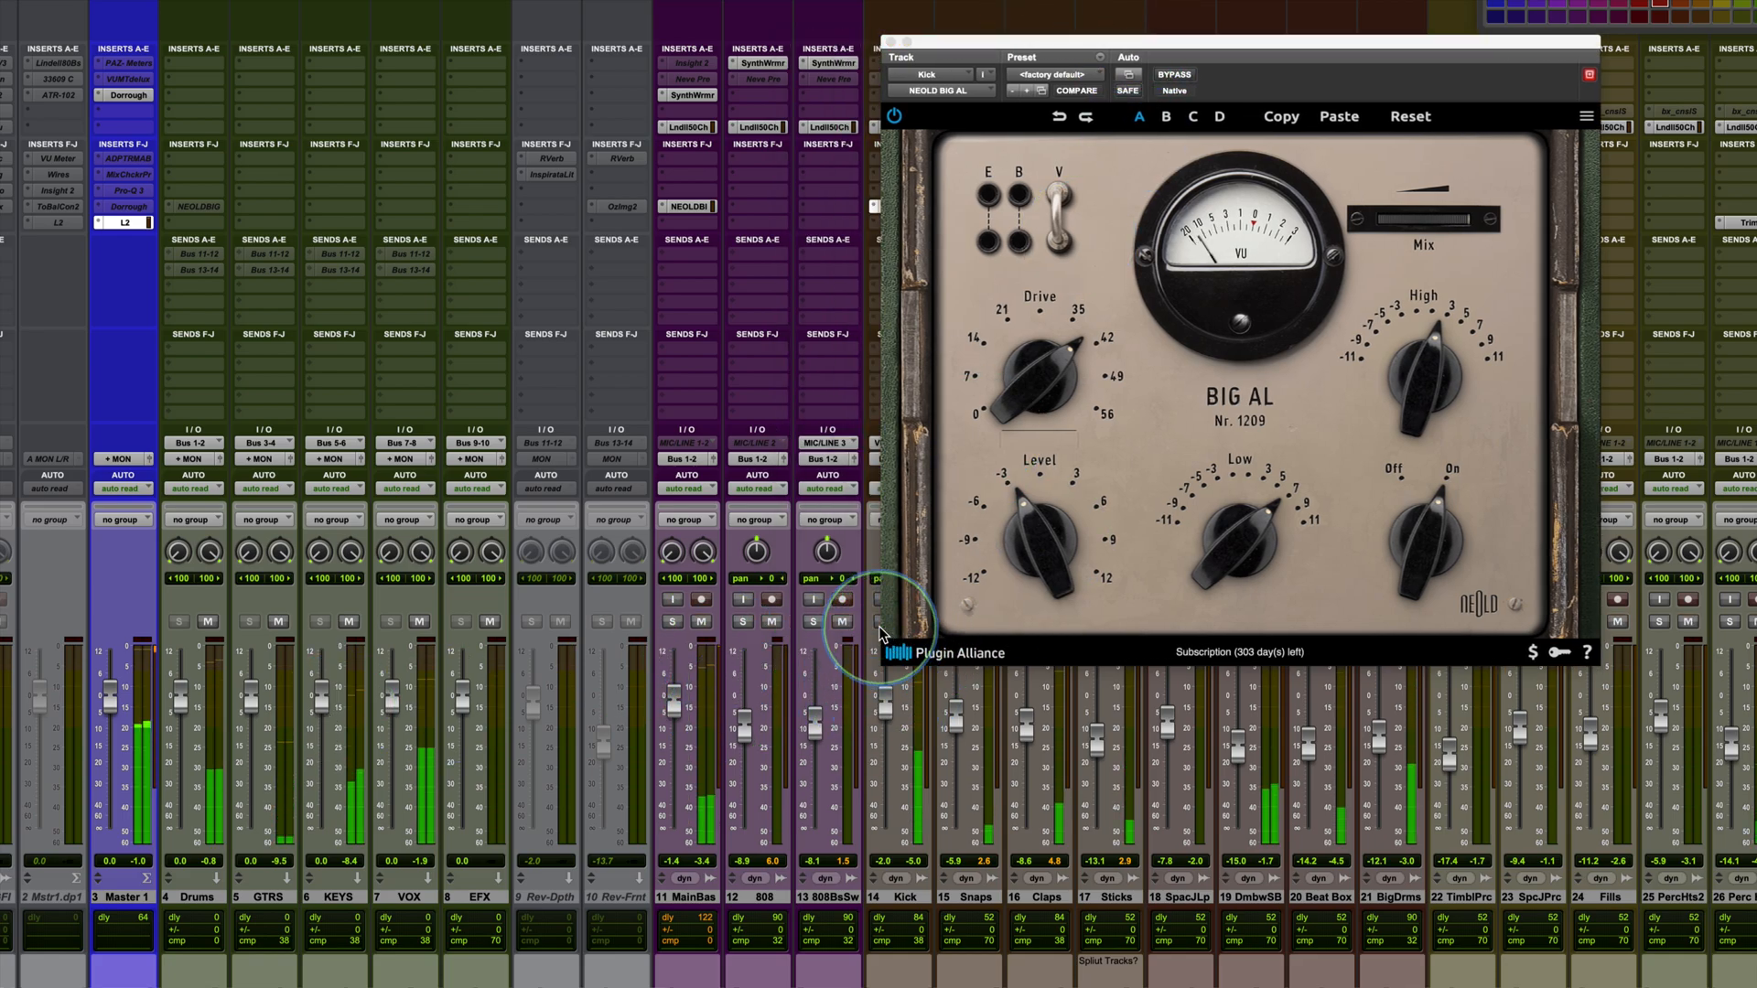
click(878, 624)
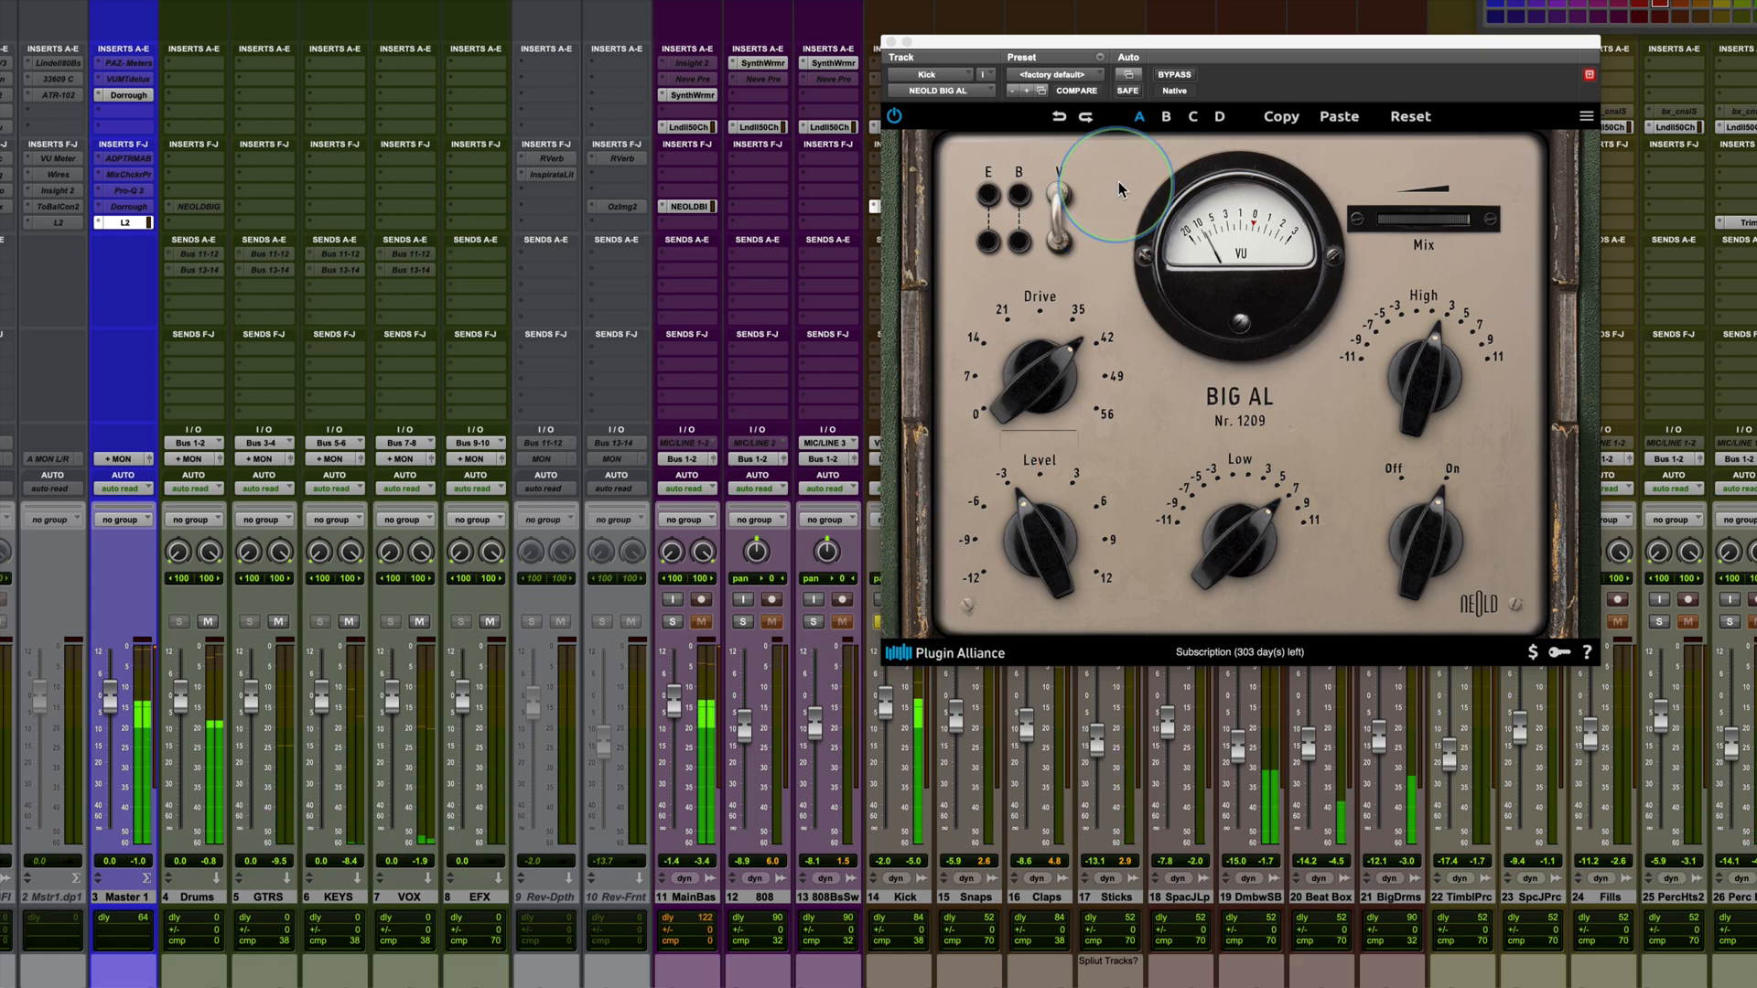
Turn off the Kick's Voltage Sag, lower Drive to about 15 dB, and return Low and Level to 0 dB.
drag(1167, 43, 807, 54)
click(658, 251)
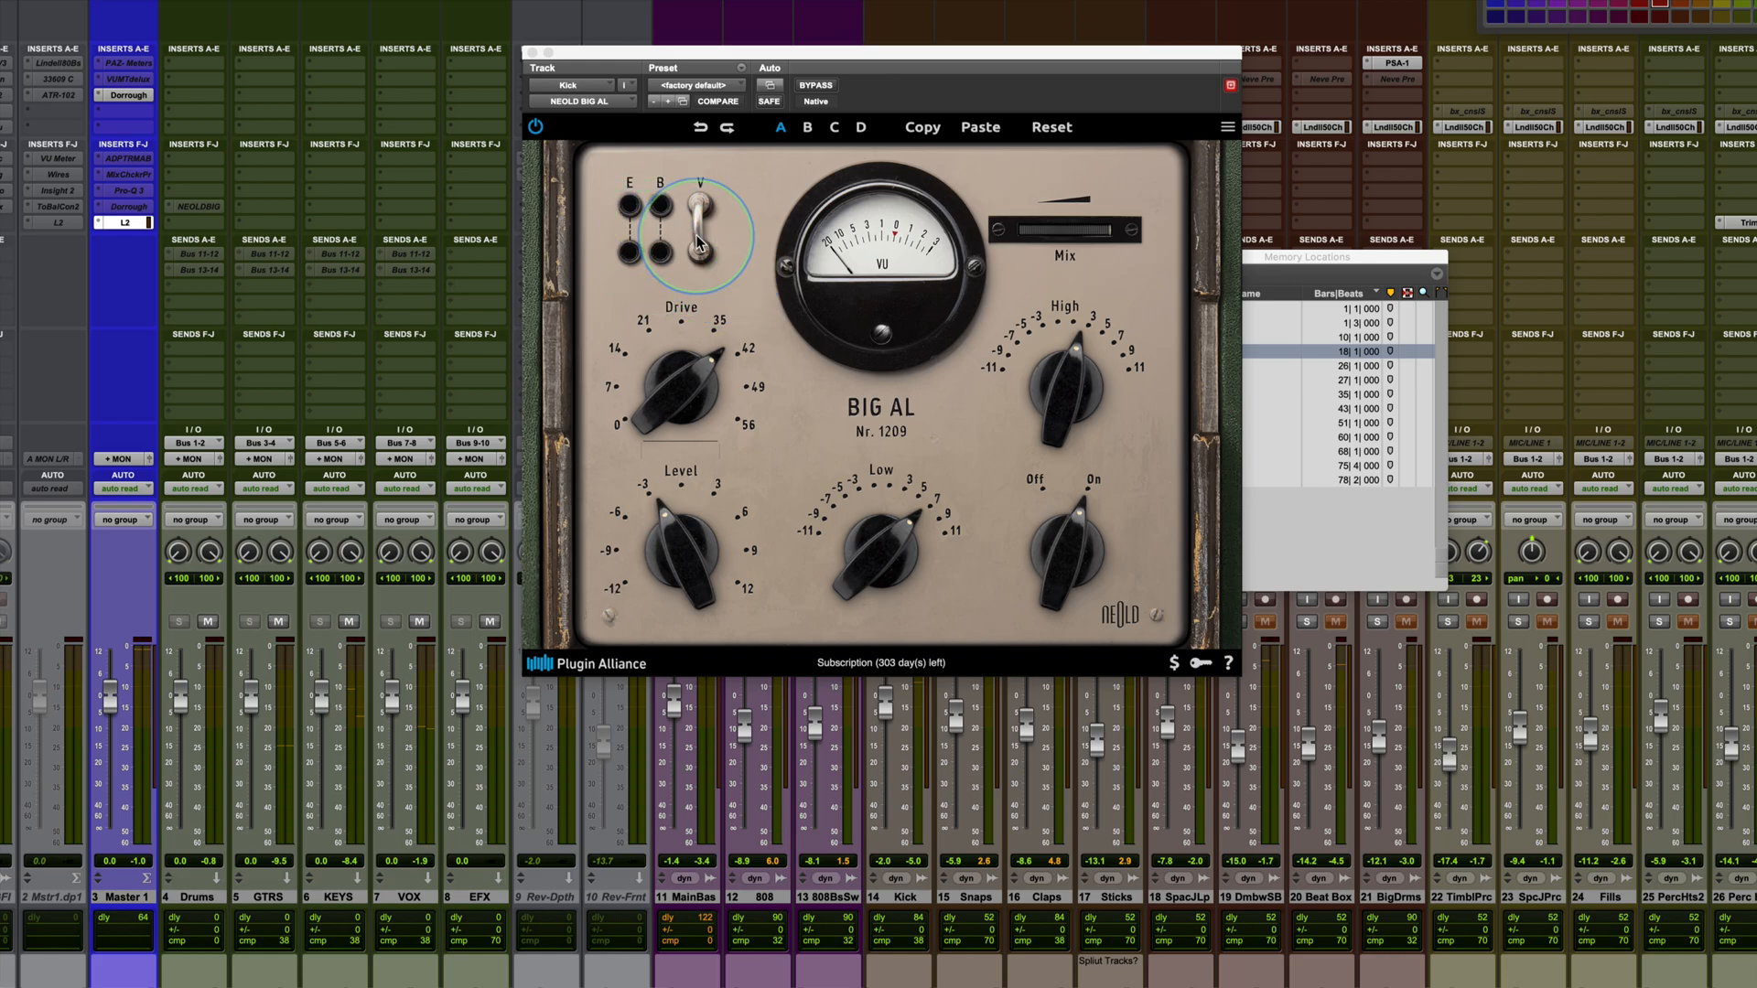
click(700, 241)
drag(682, 397, 676, 465)
drag(877, 549, 806, 549)
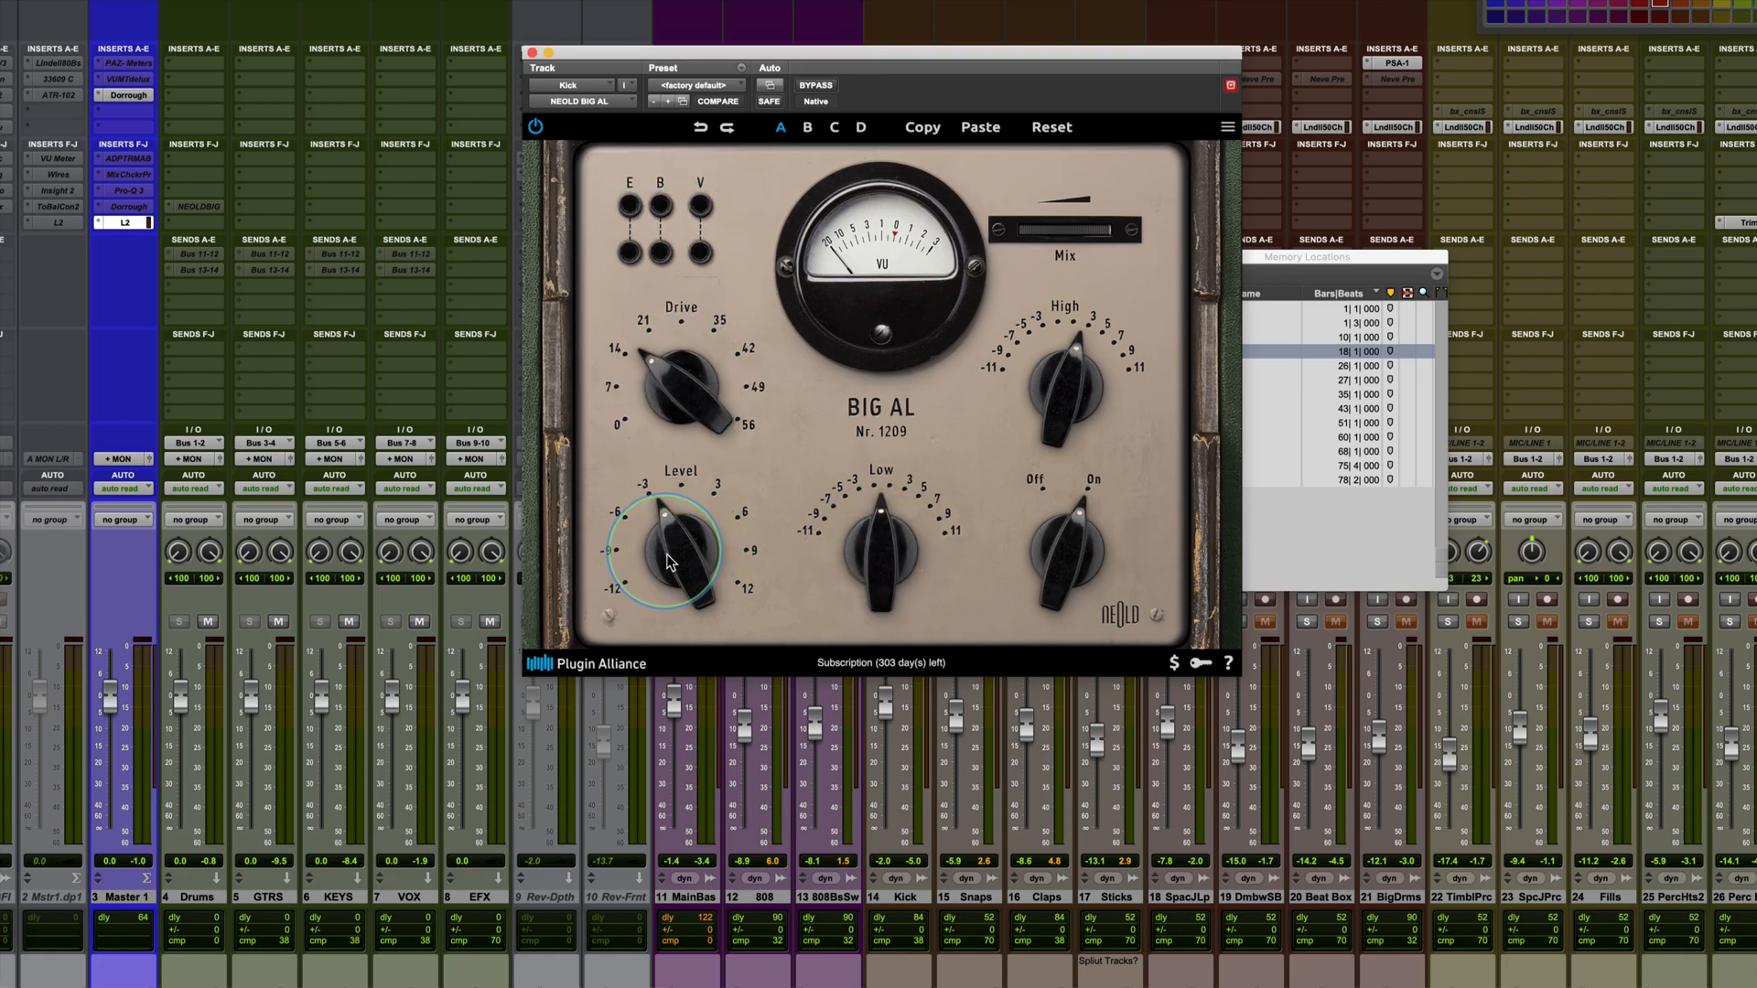
drag(676, 558, 702, 554)
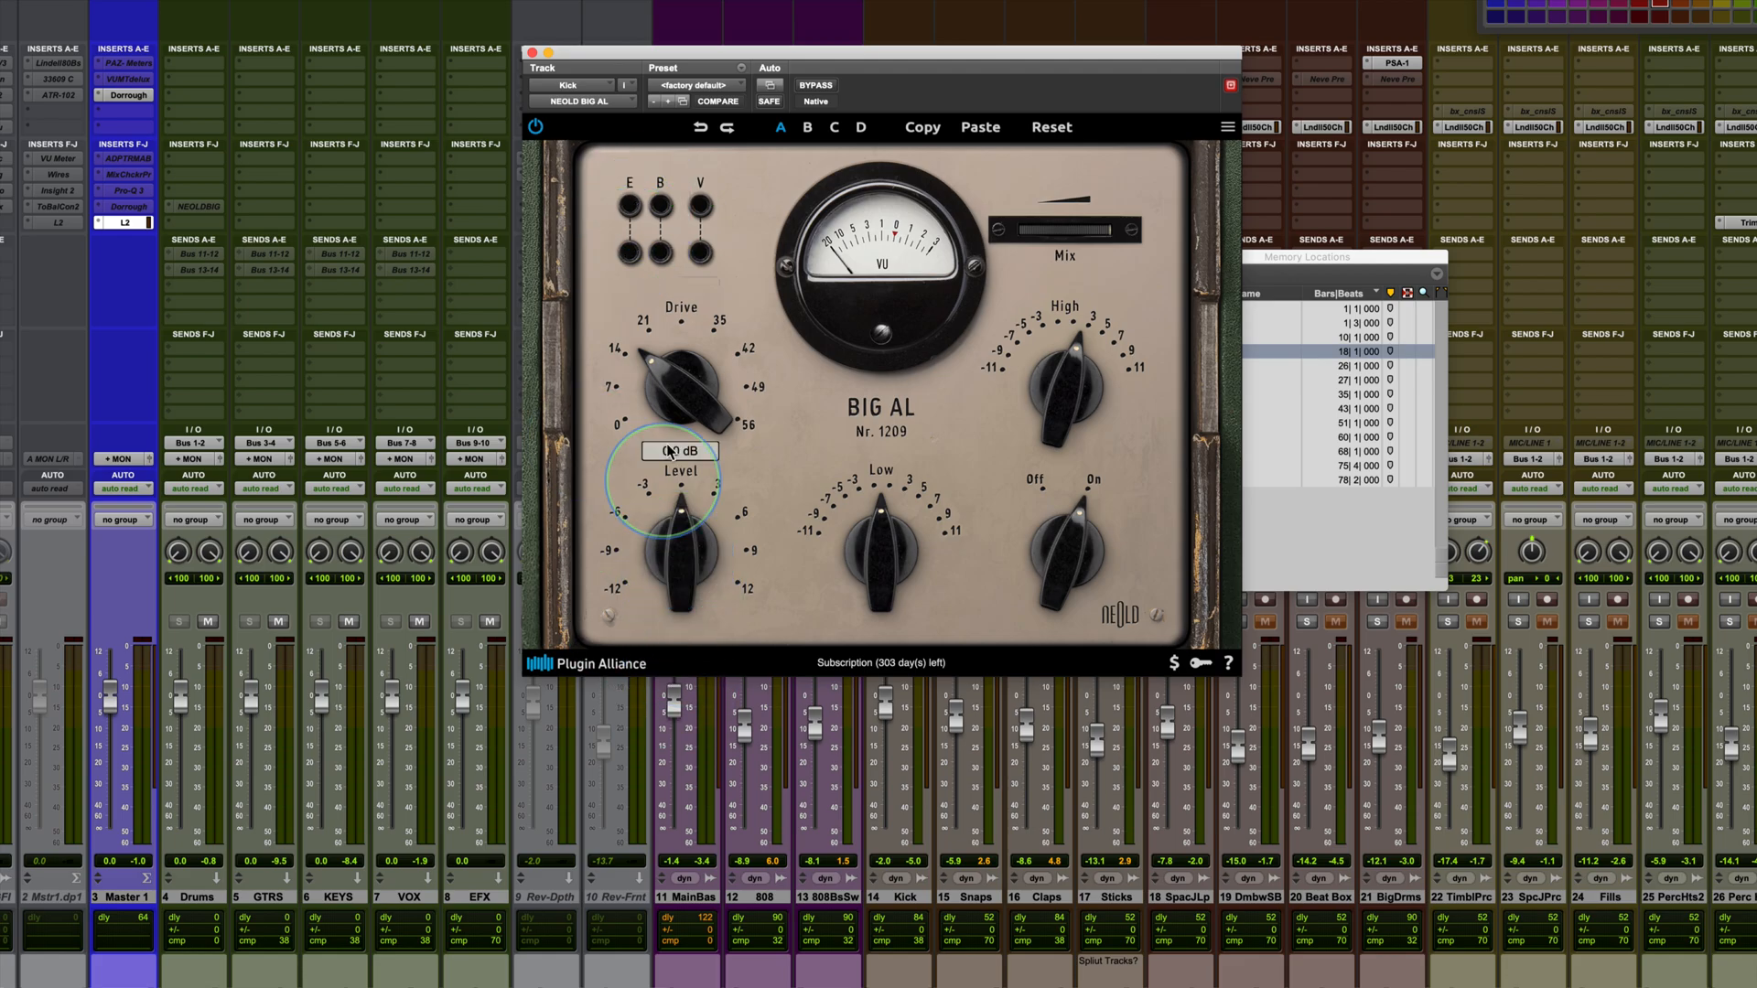
Set the Kick's Drive to about 27 dB and Low to about 2 dB, trim Level slightly below zero, and compare with bypass.
drag(847, 578, 866, 570)
drag(673, 389, 669, 345)
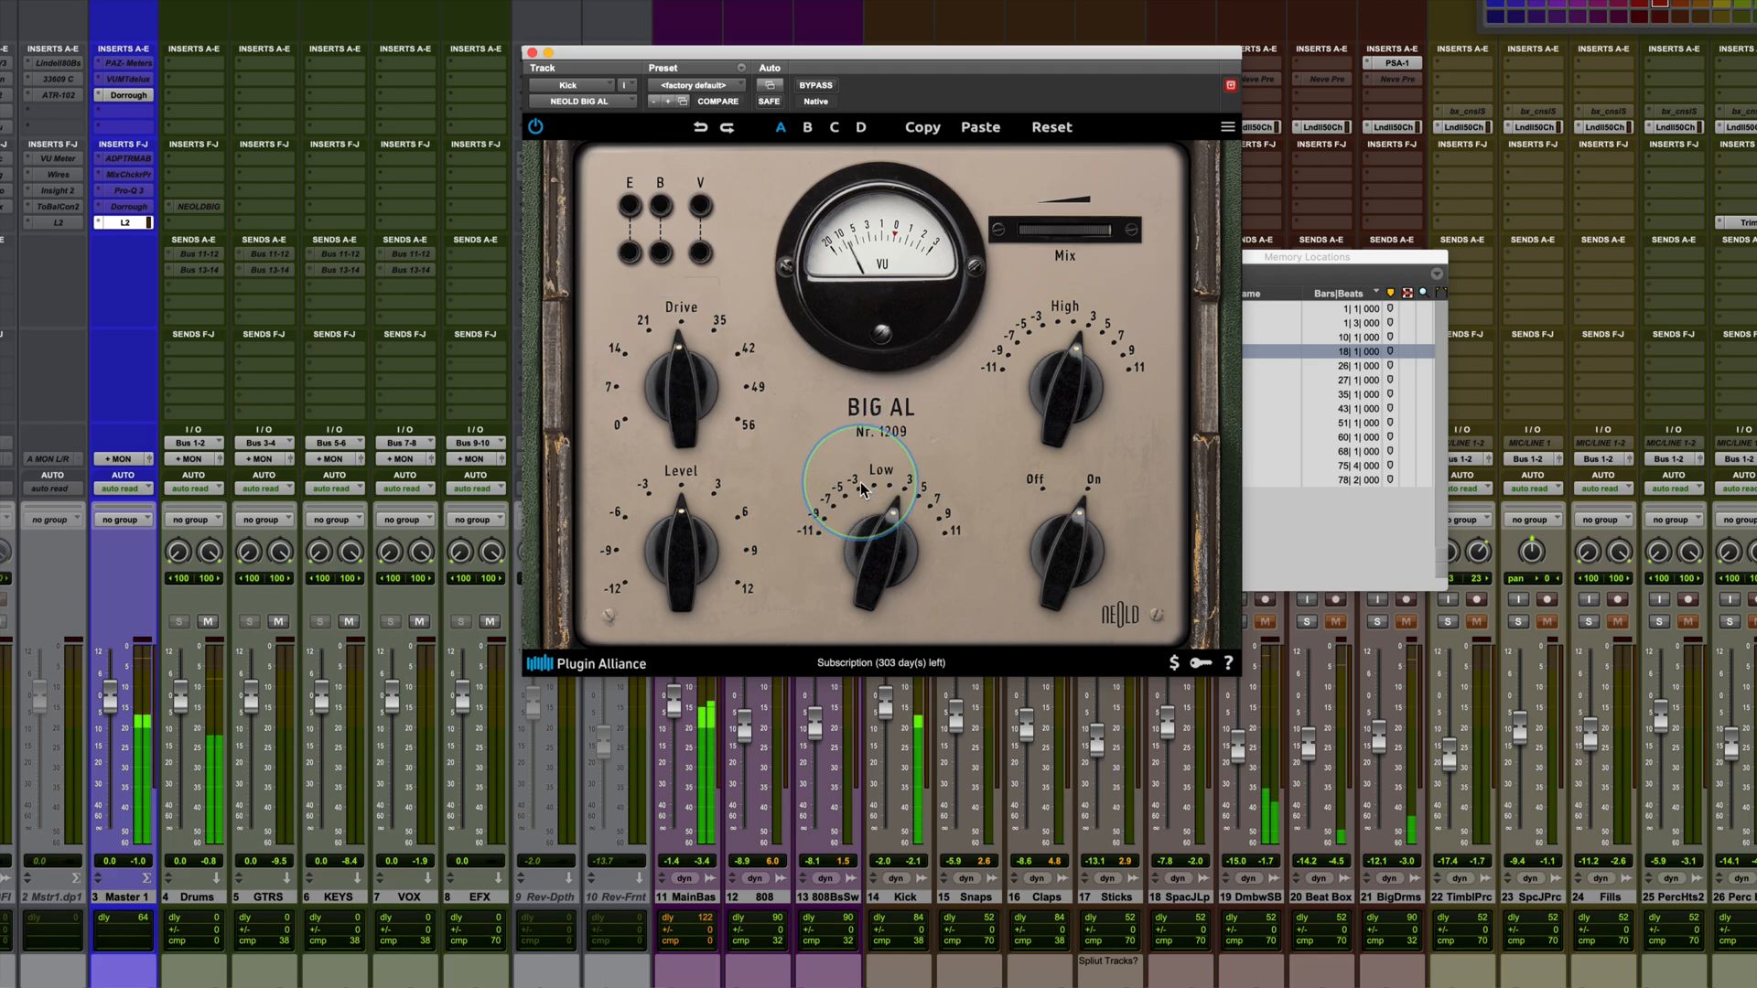
click(886, 556)
drag(666, 577, 669, 582)
click(816, 85)
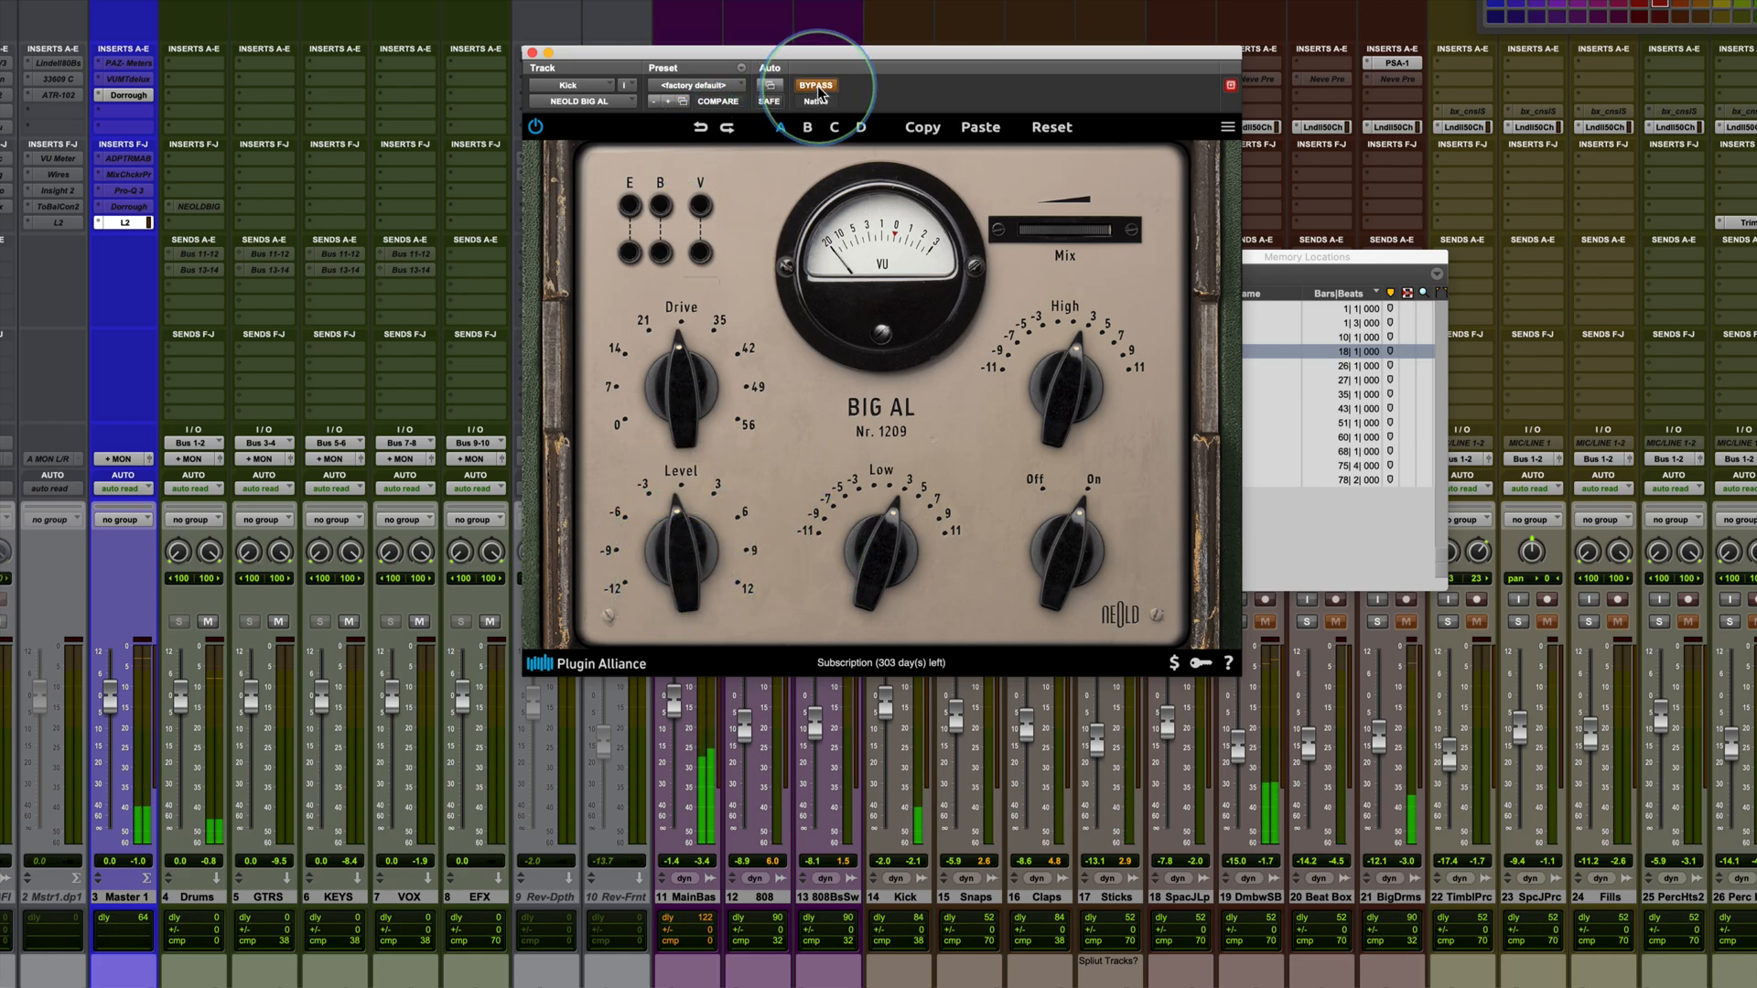
click(817, 86)
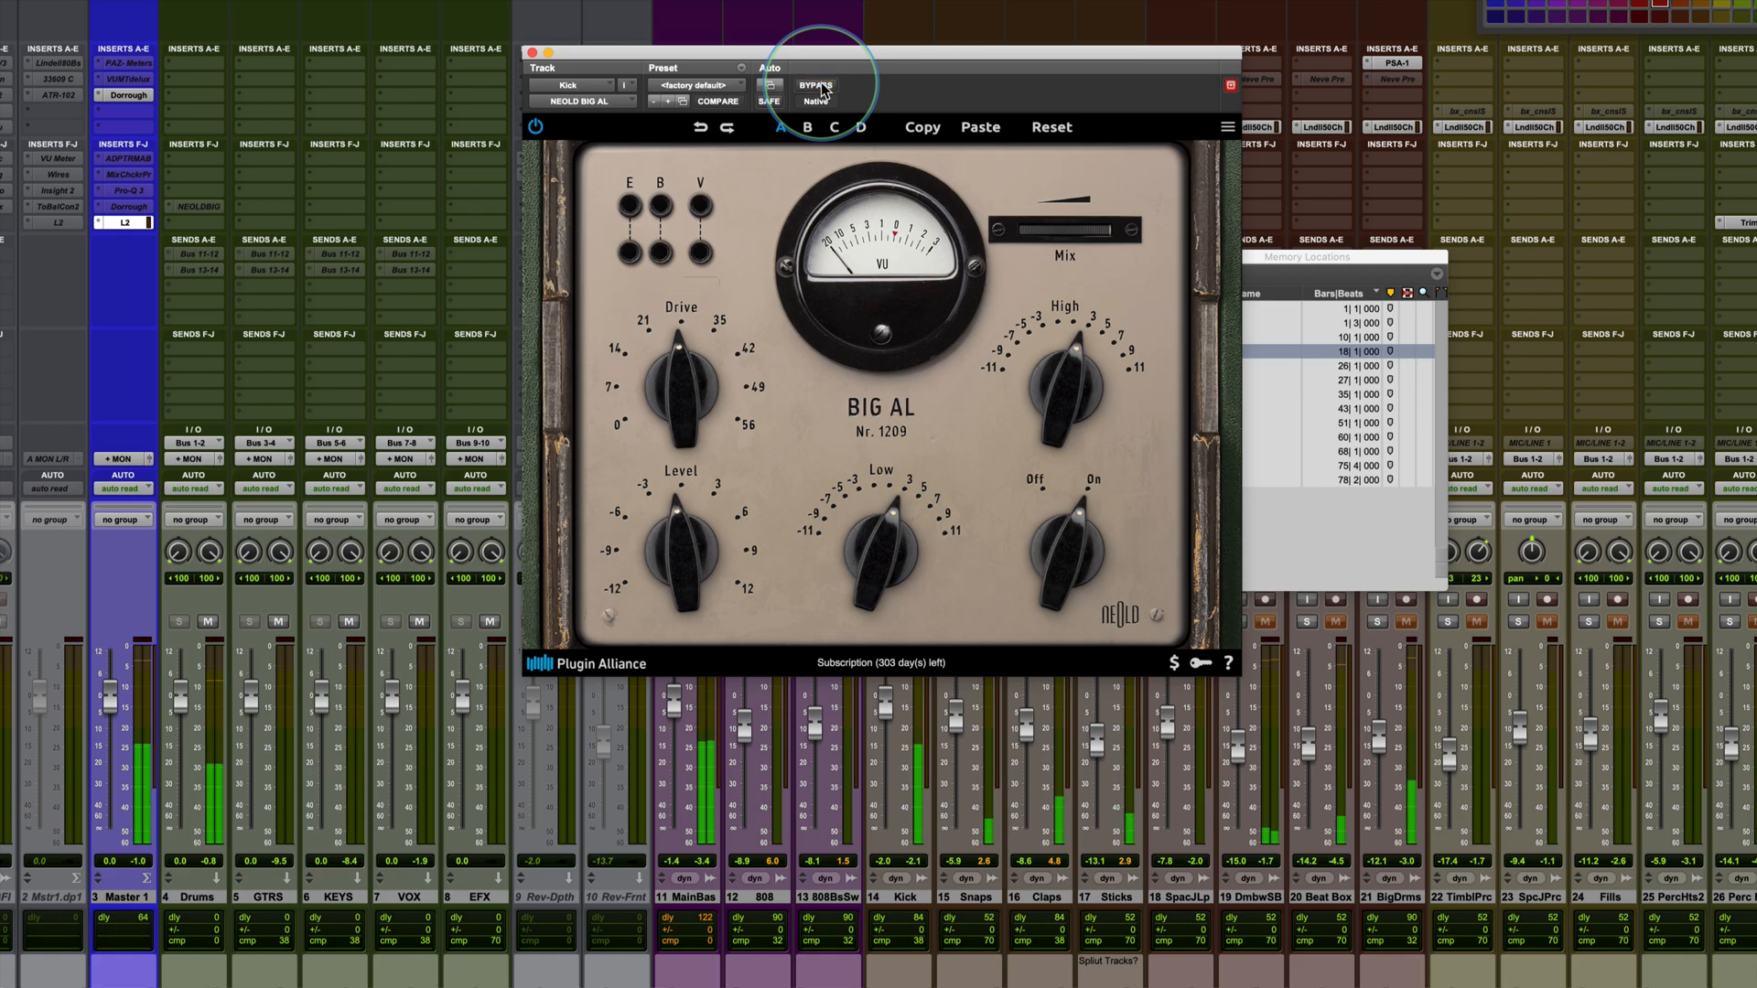
Turn on the Kick's Emphasis and raise Low to 4.7 dB.
click(632, 207)
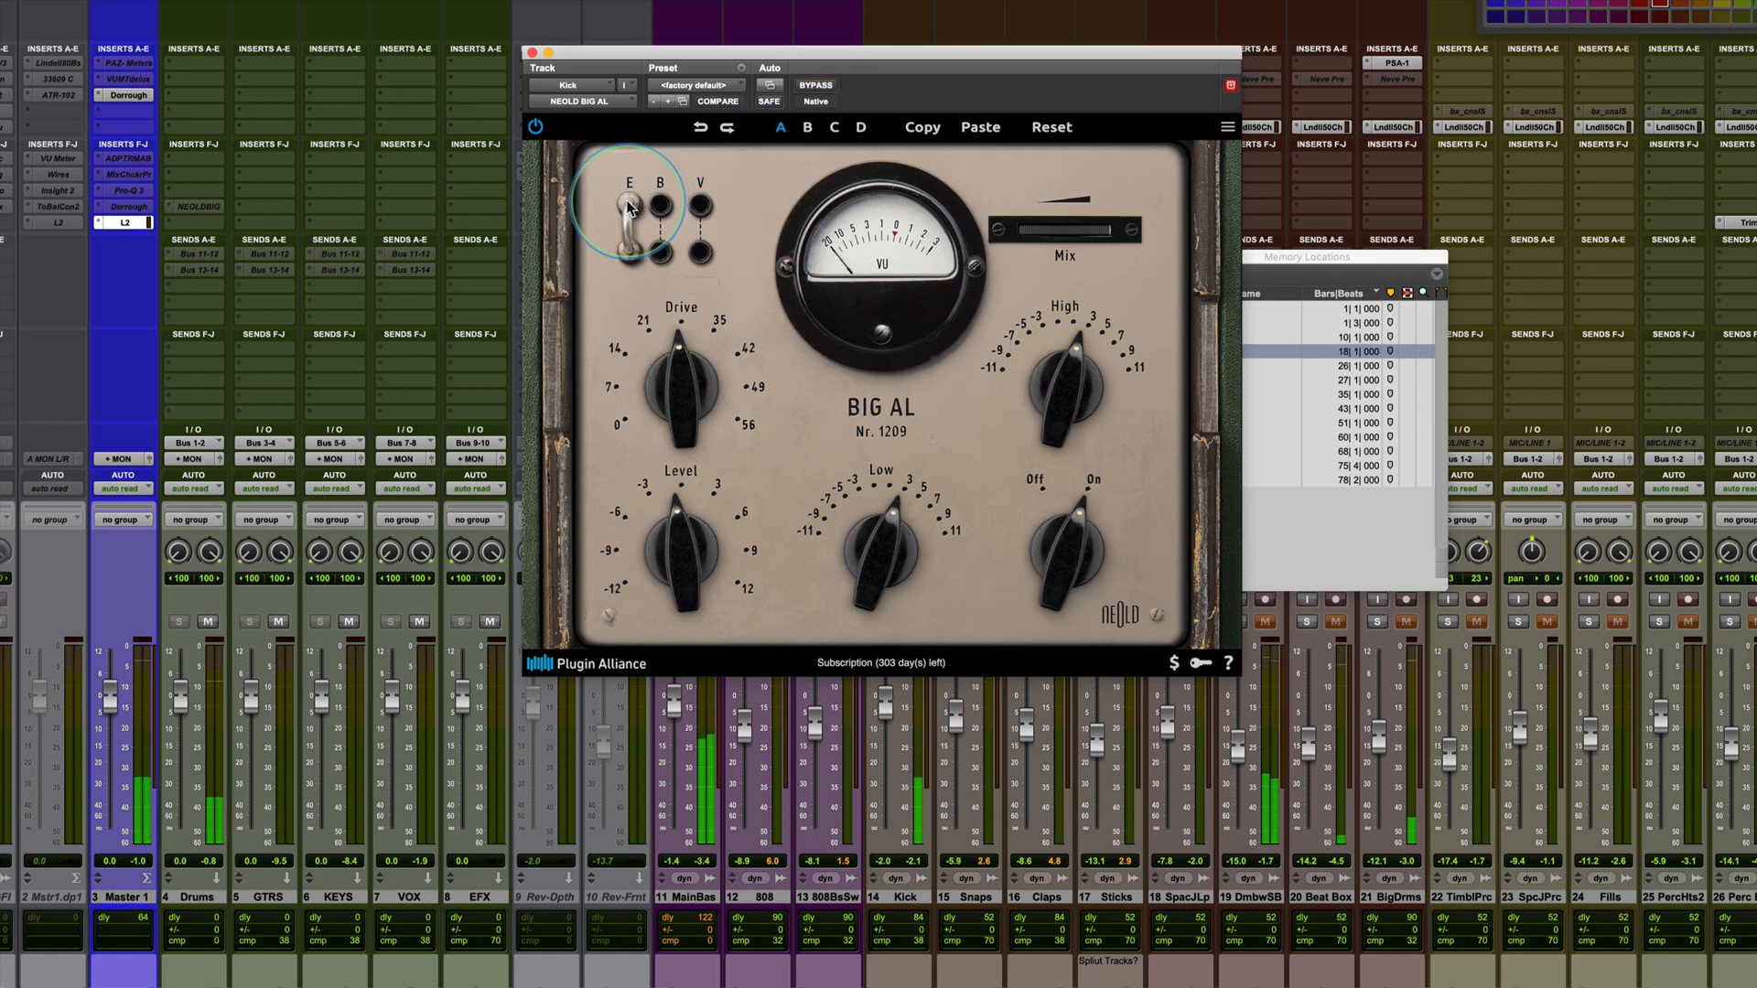
drag(874, 563, 876, 560)
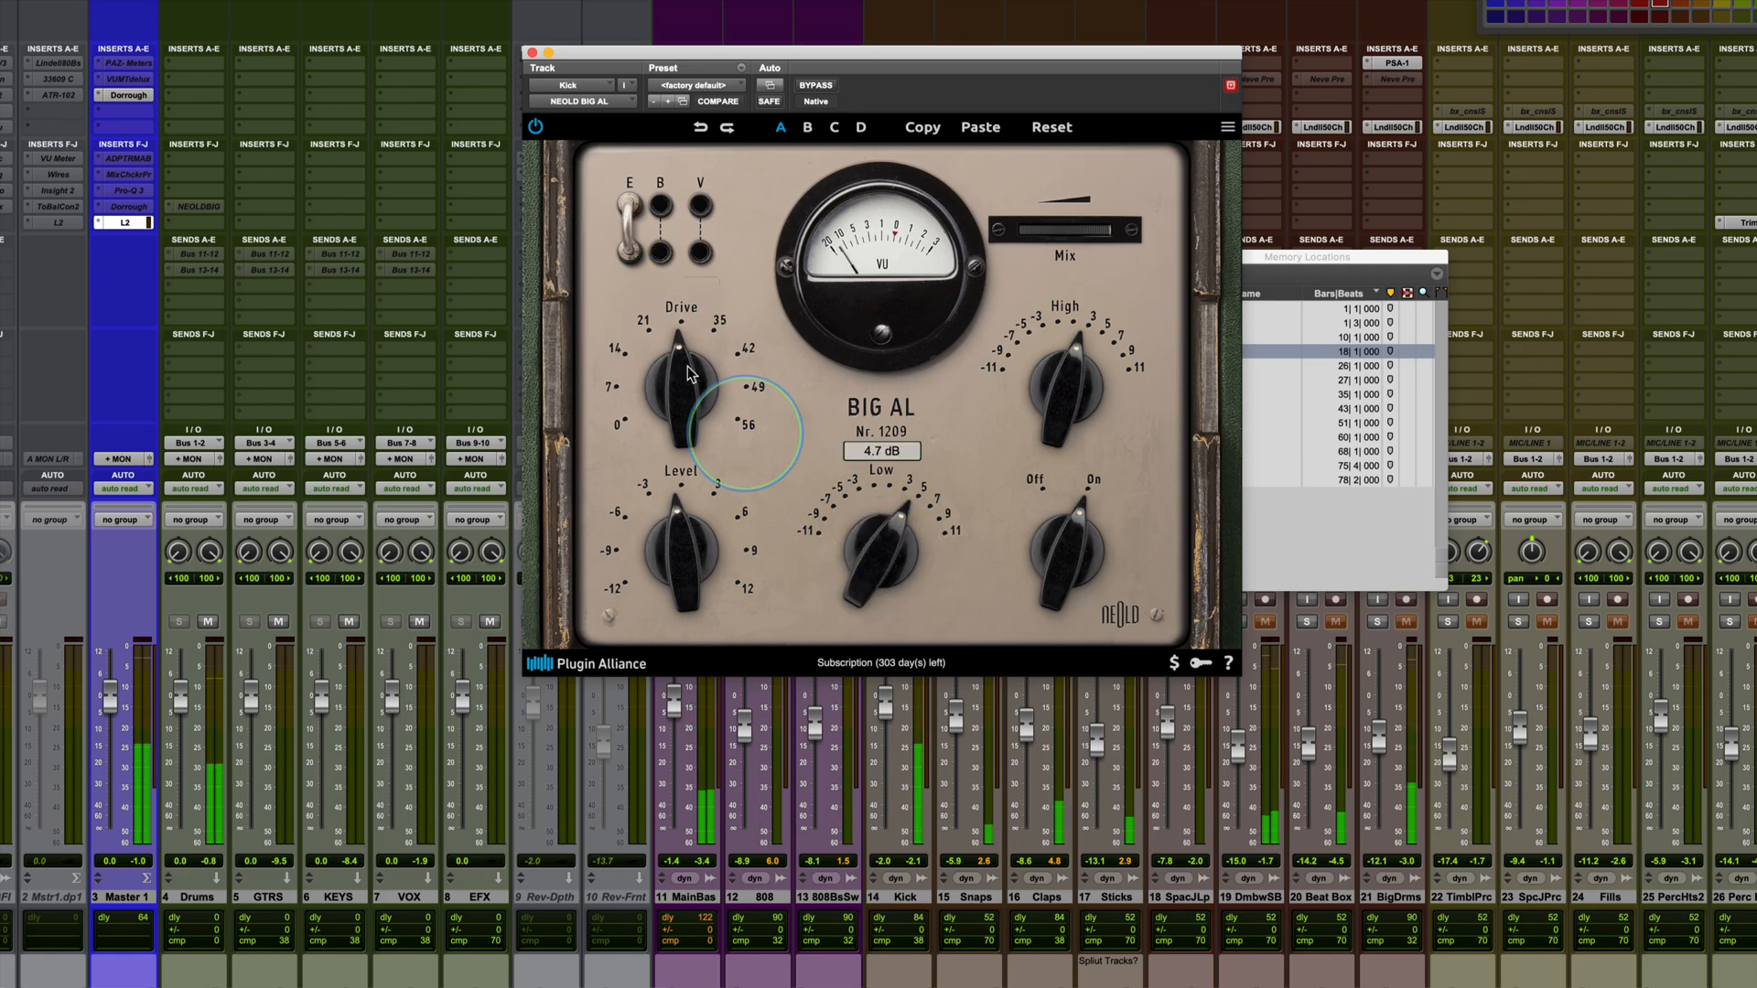
Lower the Kick's Drive to 25.9 dB and Level to about -1.7 dB, comparing the changes with bypass.
drag(678, 395, 677, 401)
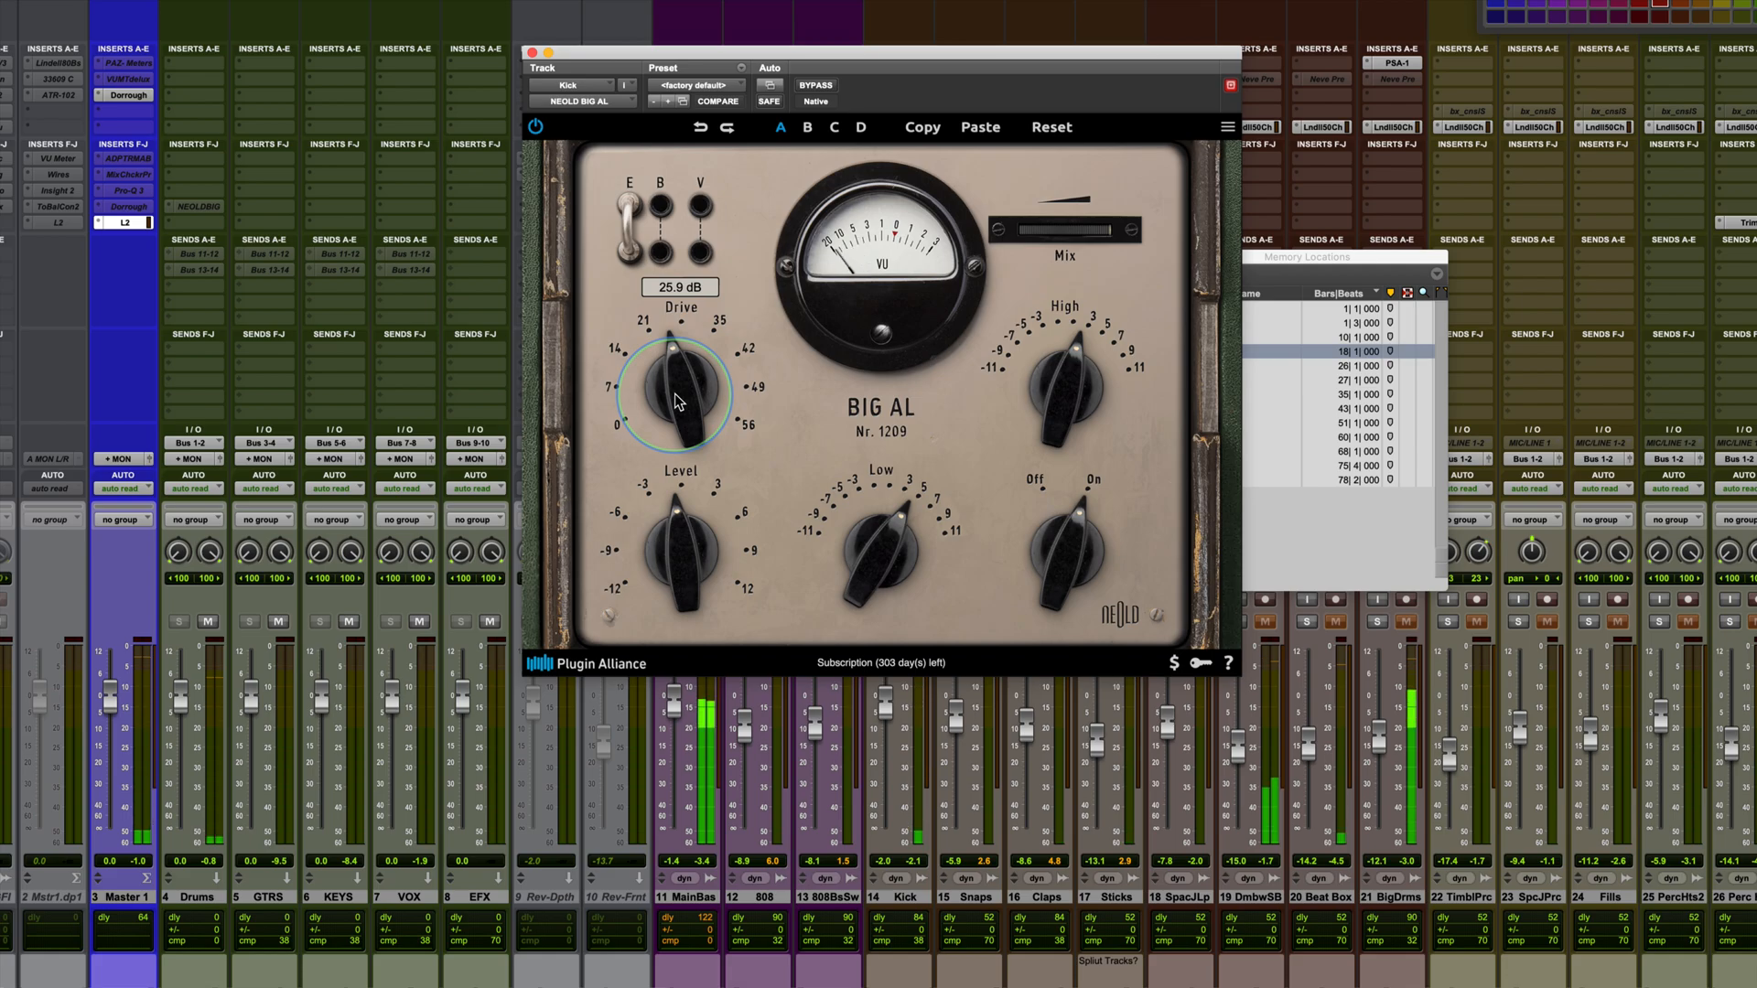
click(818, 87)
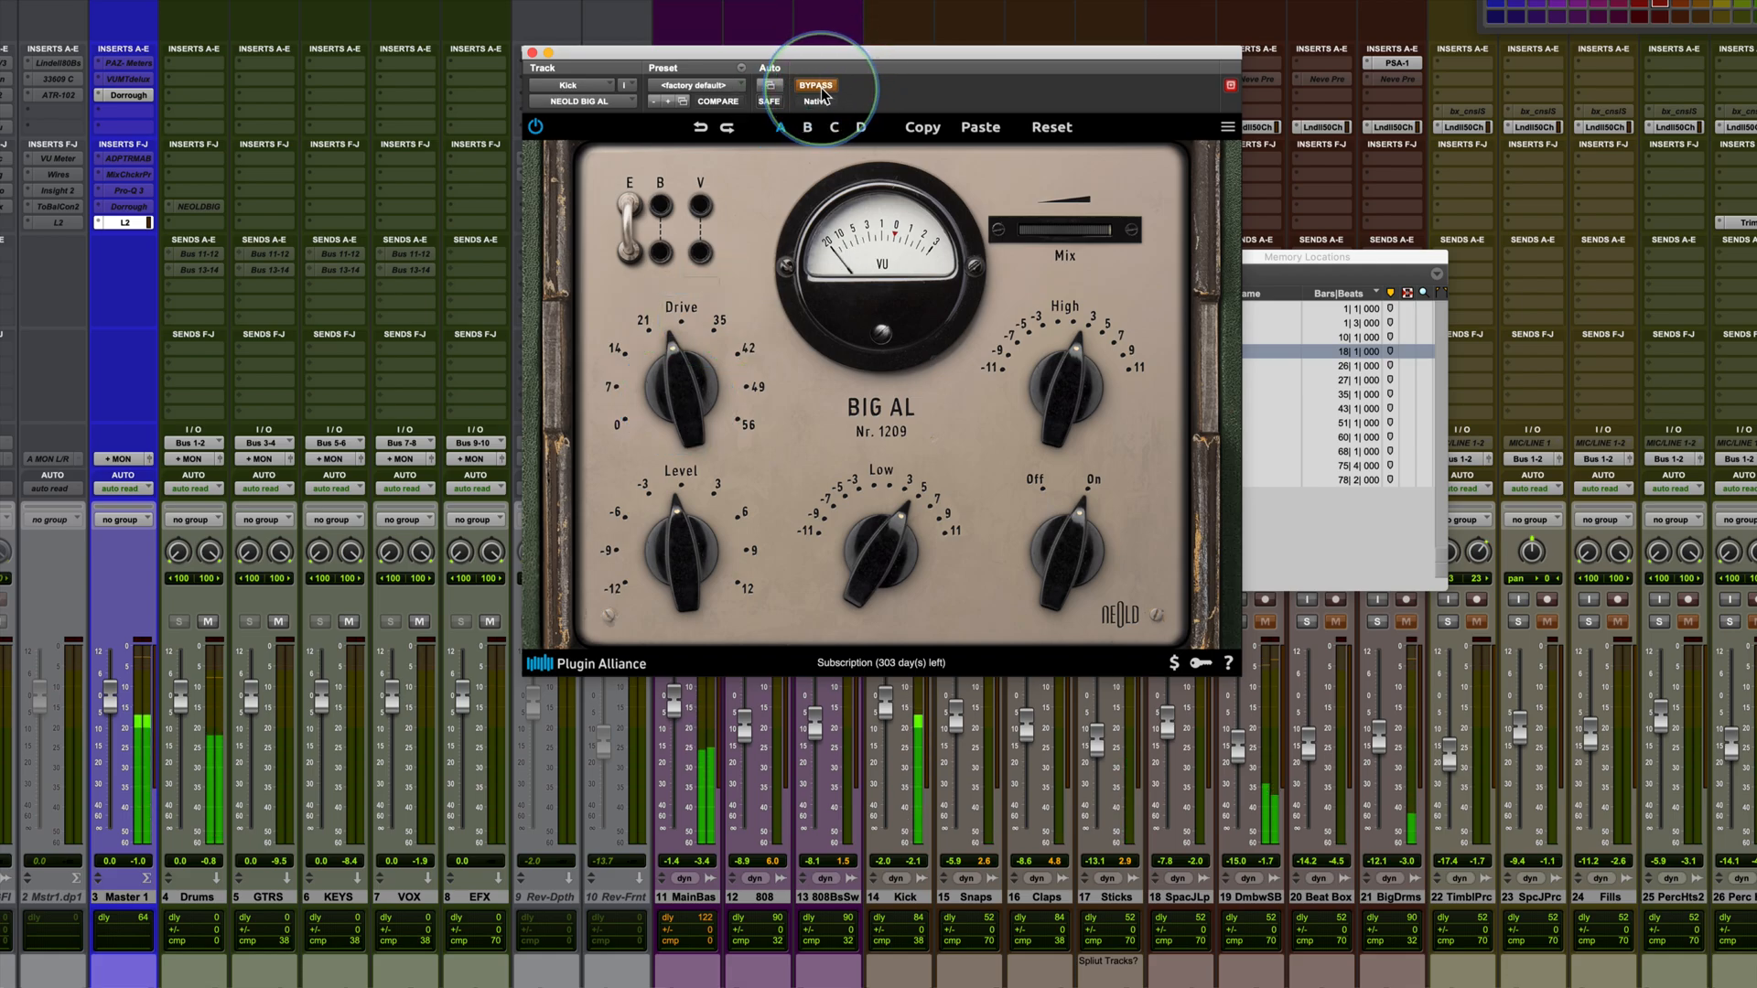
click(818, 87)
click(687, 560)
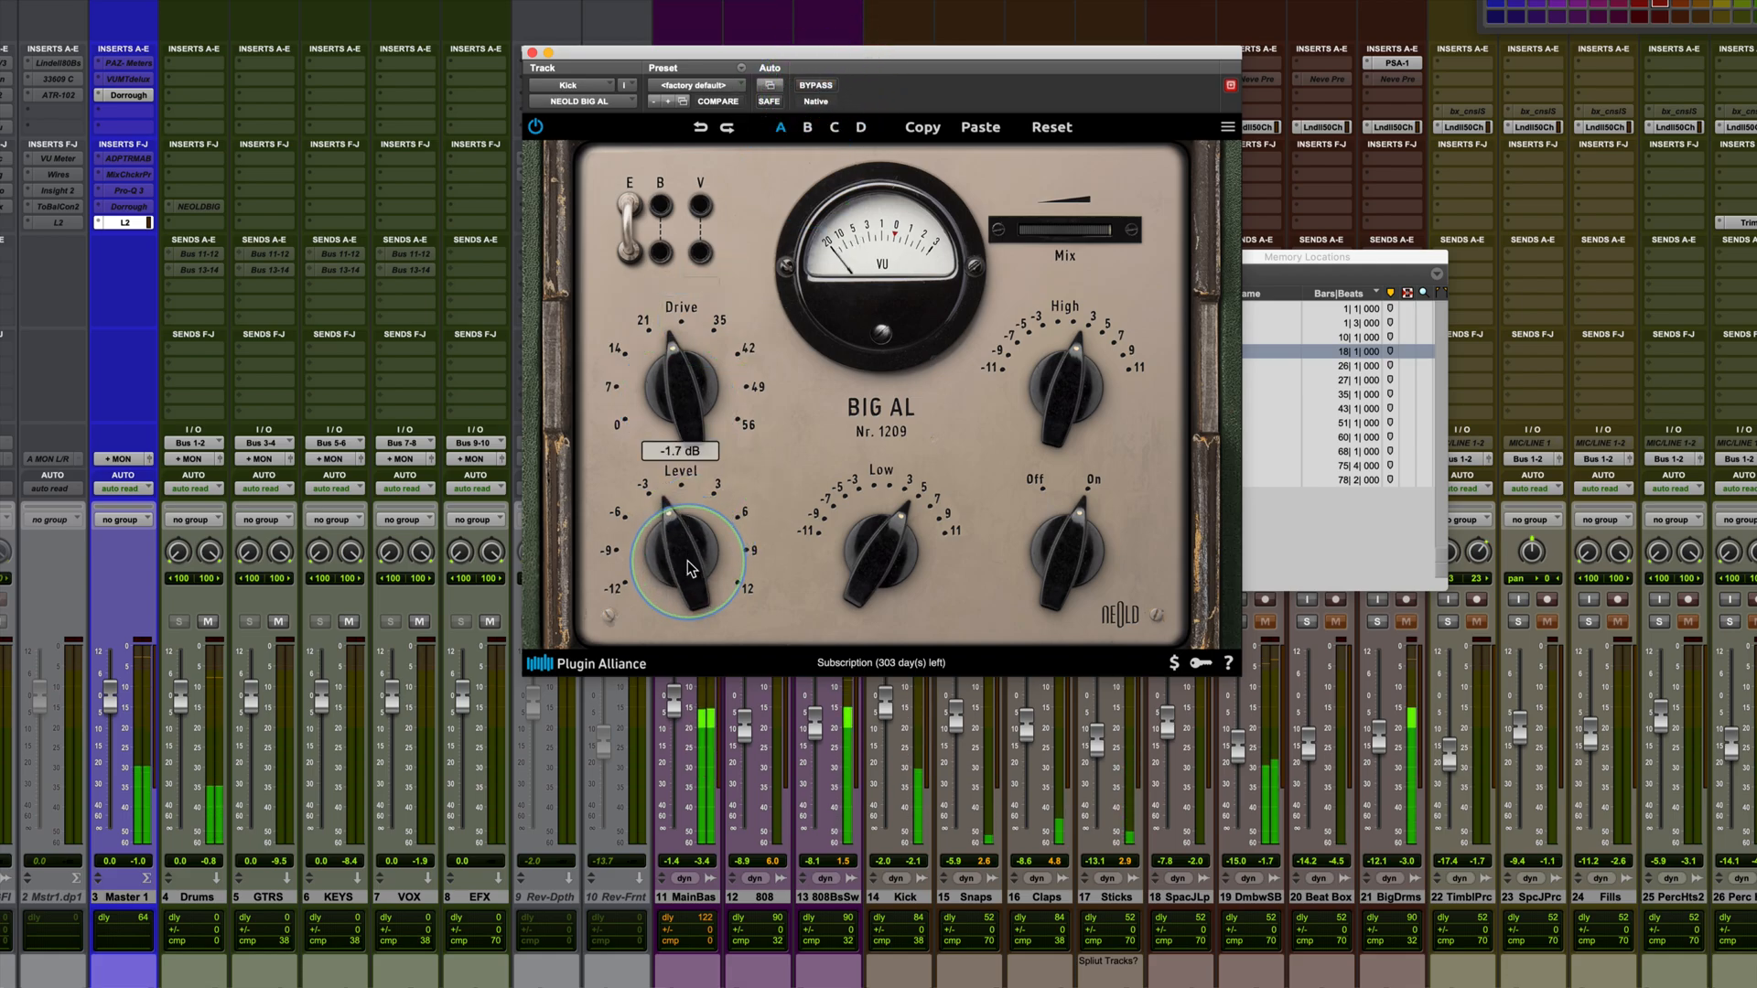
click(817, 87)
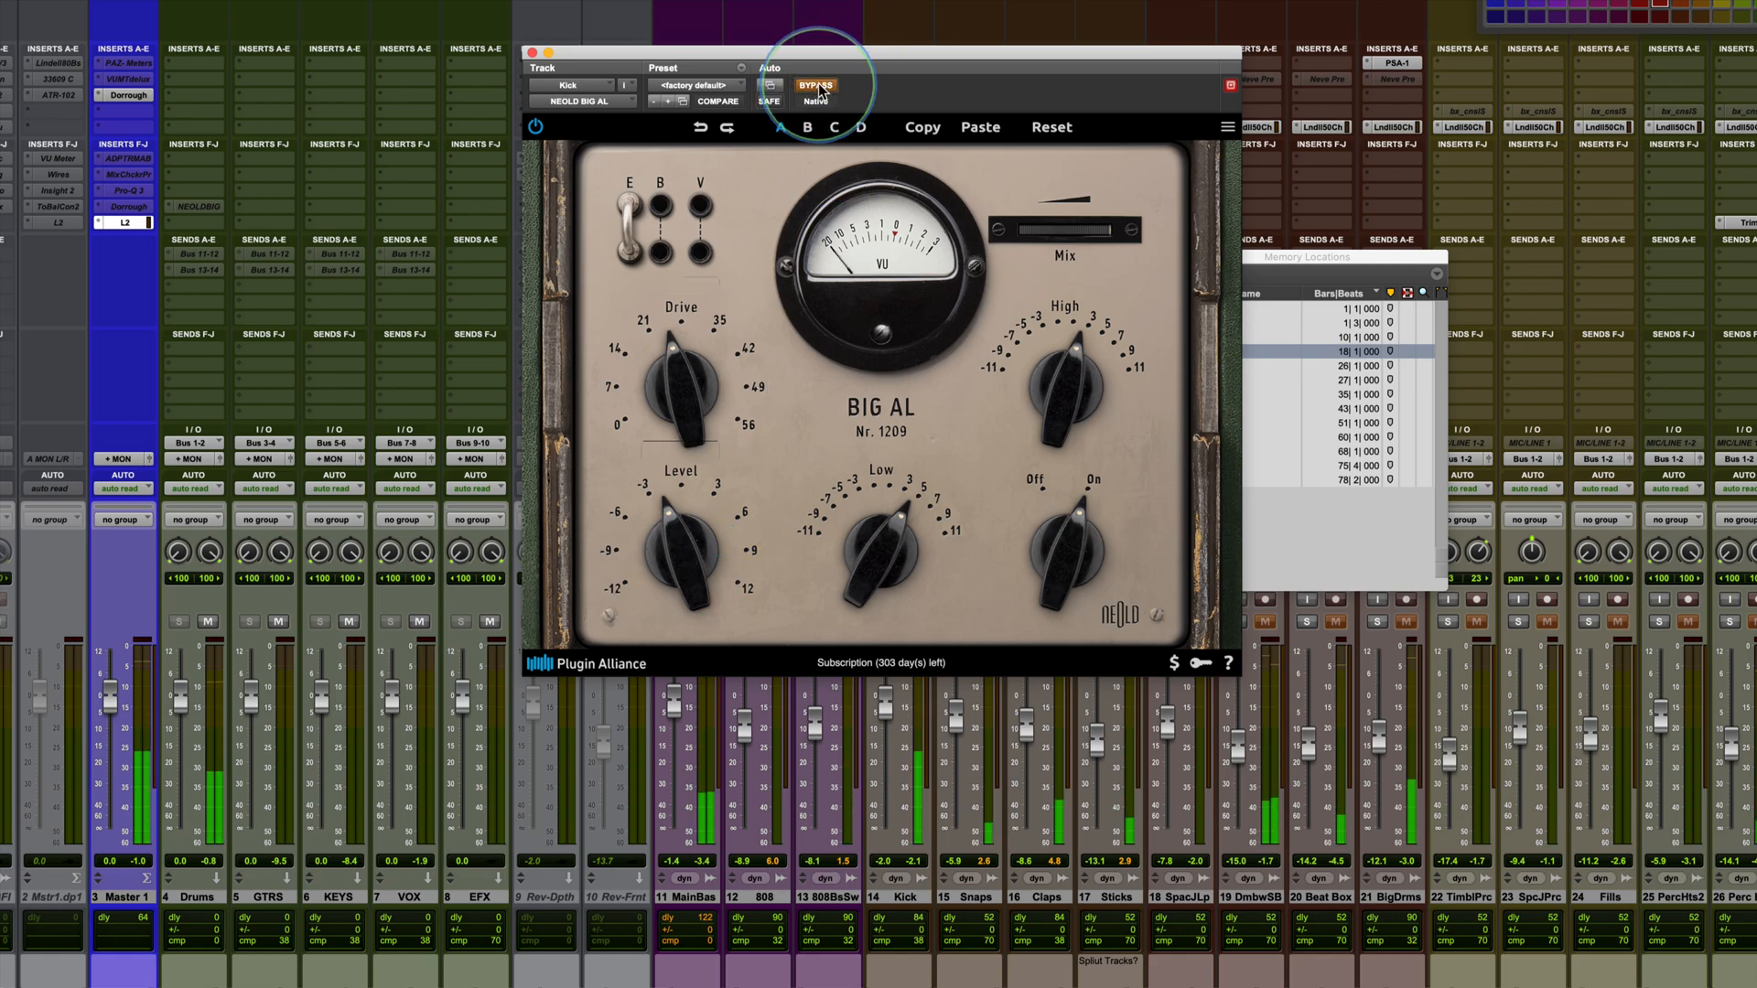
click(818, 87)
click(687, 562)
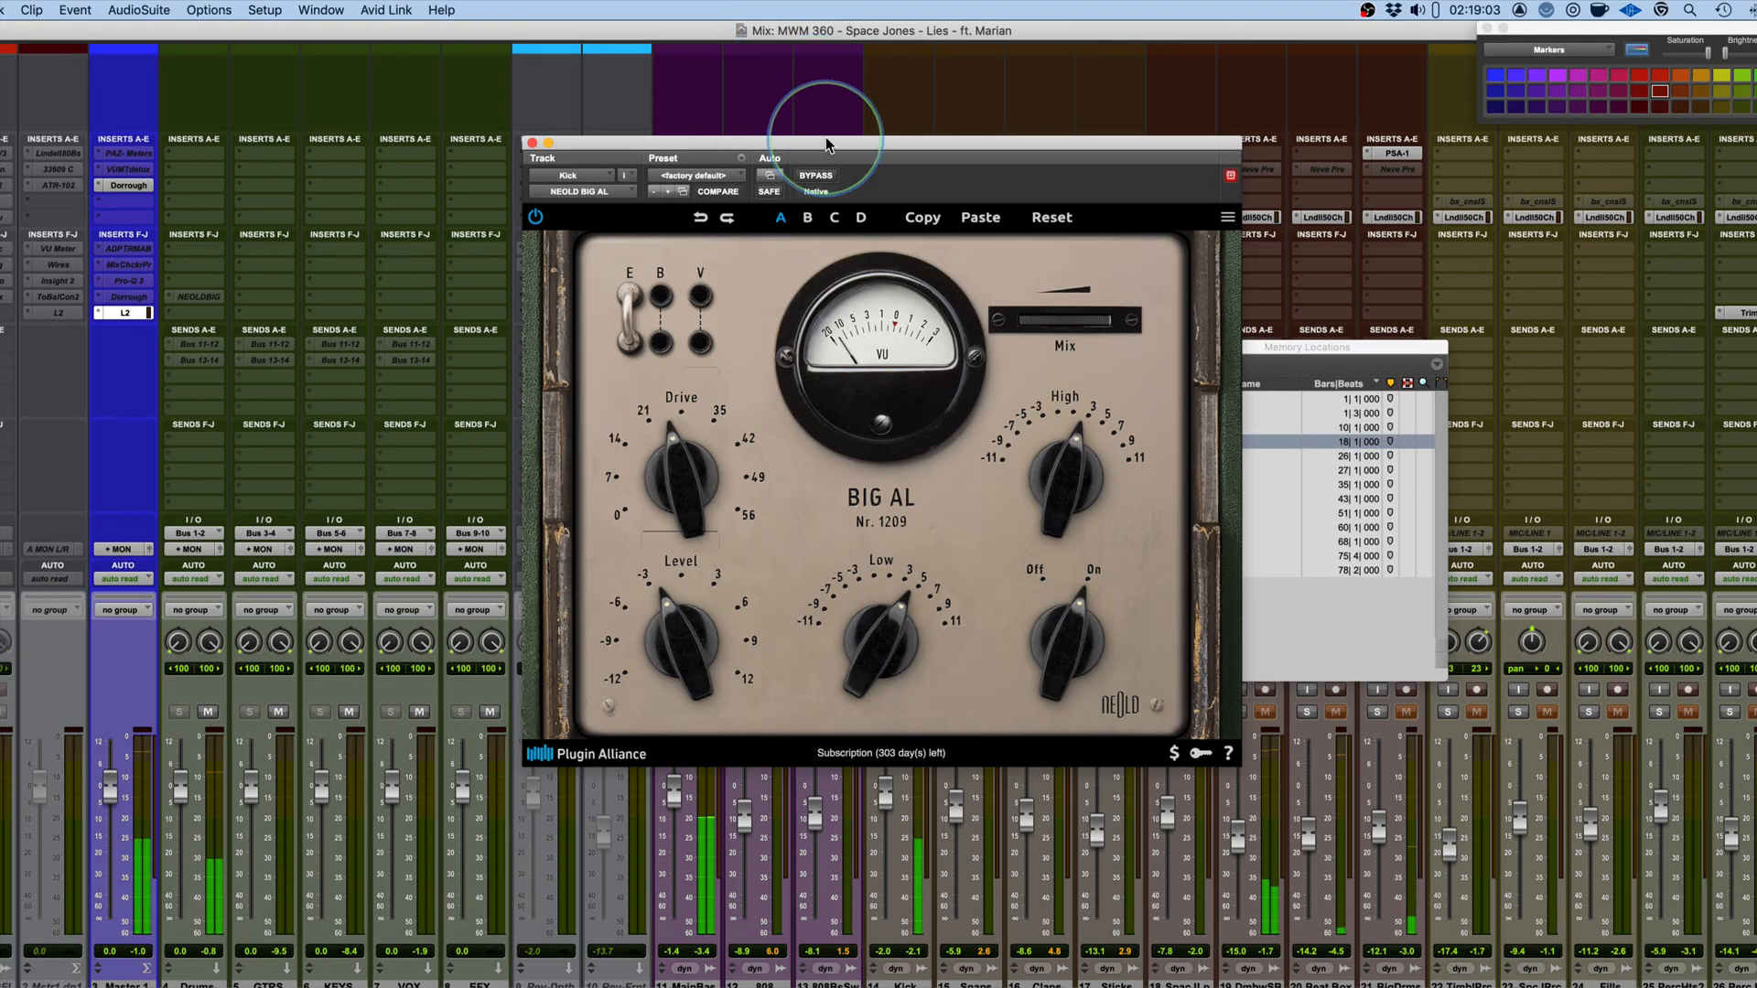
Move the plug-in window clear of the solo controls, clear the solos and mute the VOX track.
drag(808, 108, 973, 72)
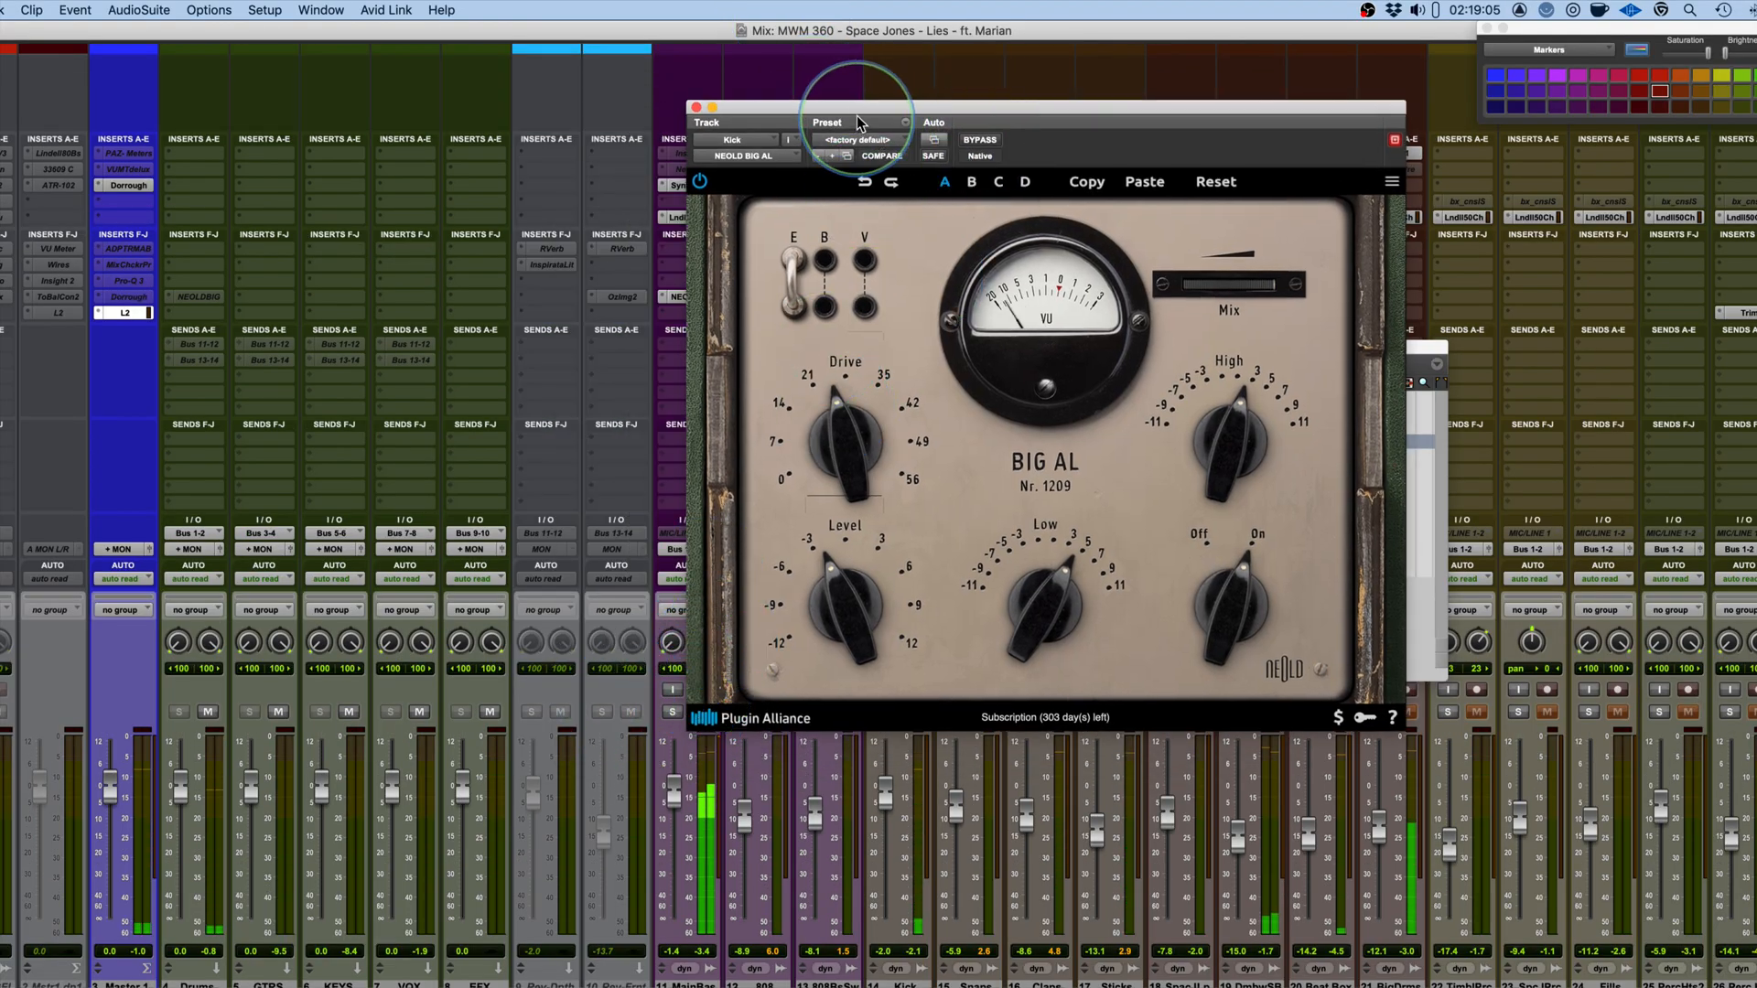
drag(846, 108, 877, 113)
click(674, 713)
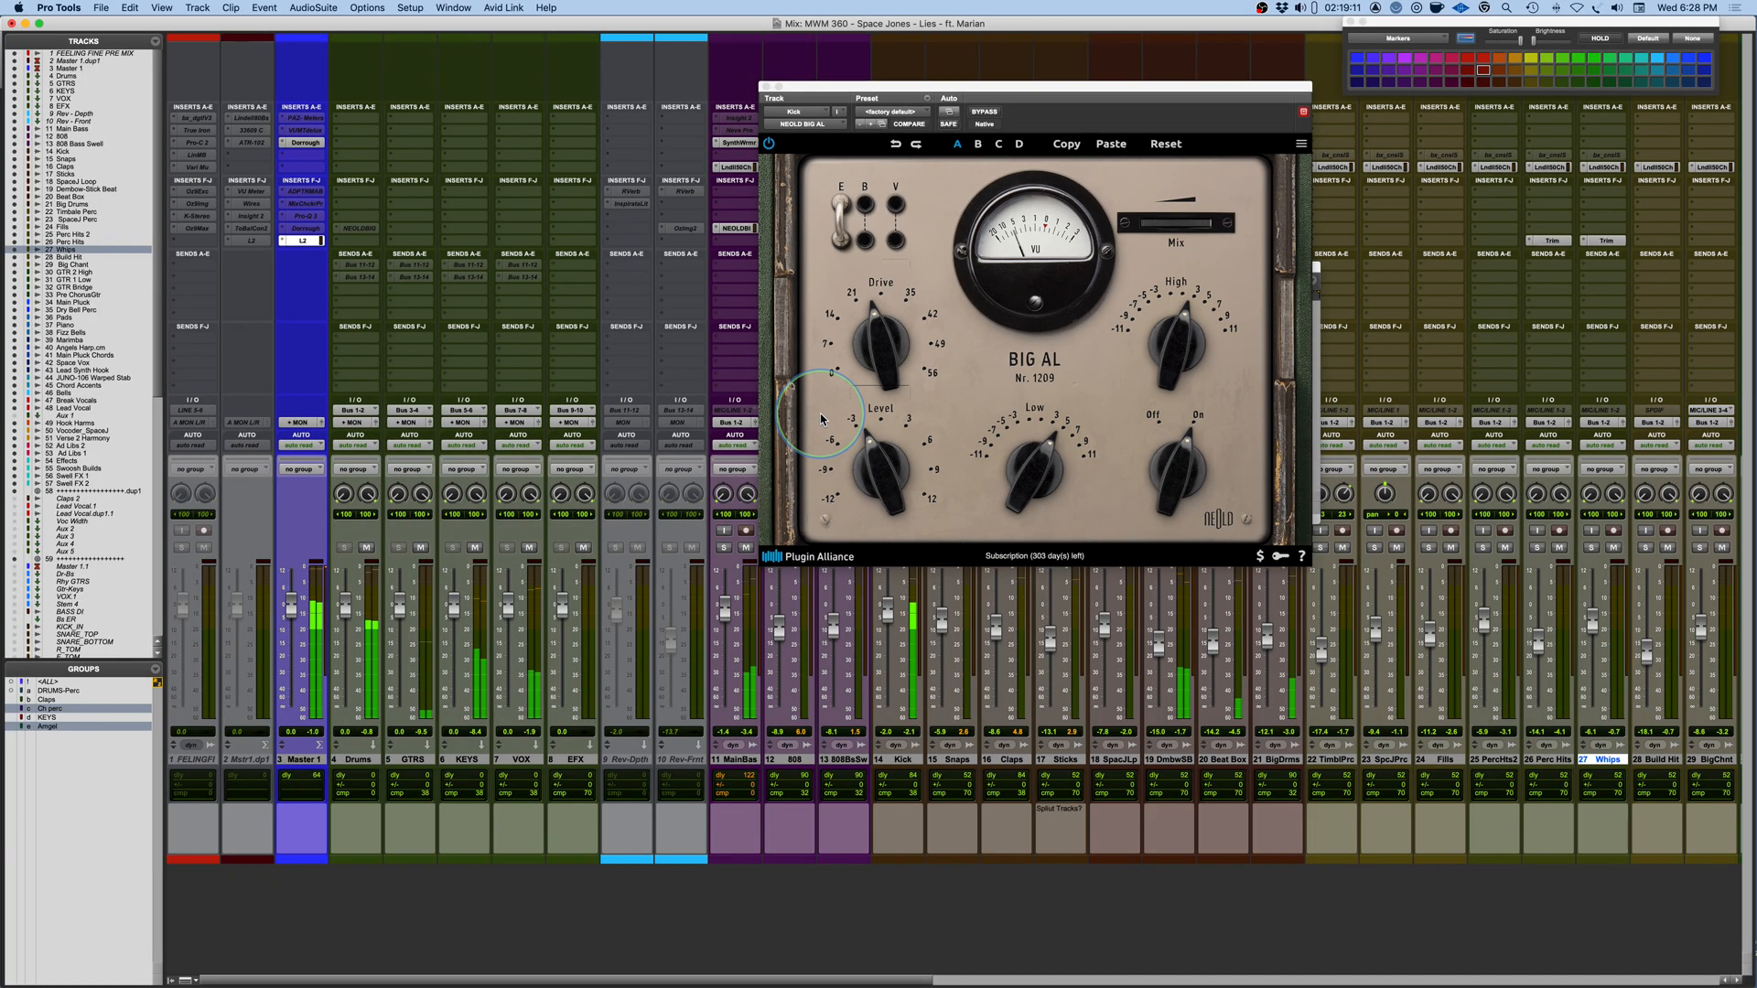
click(529, 549)
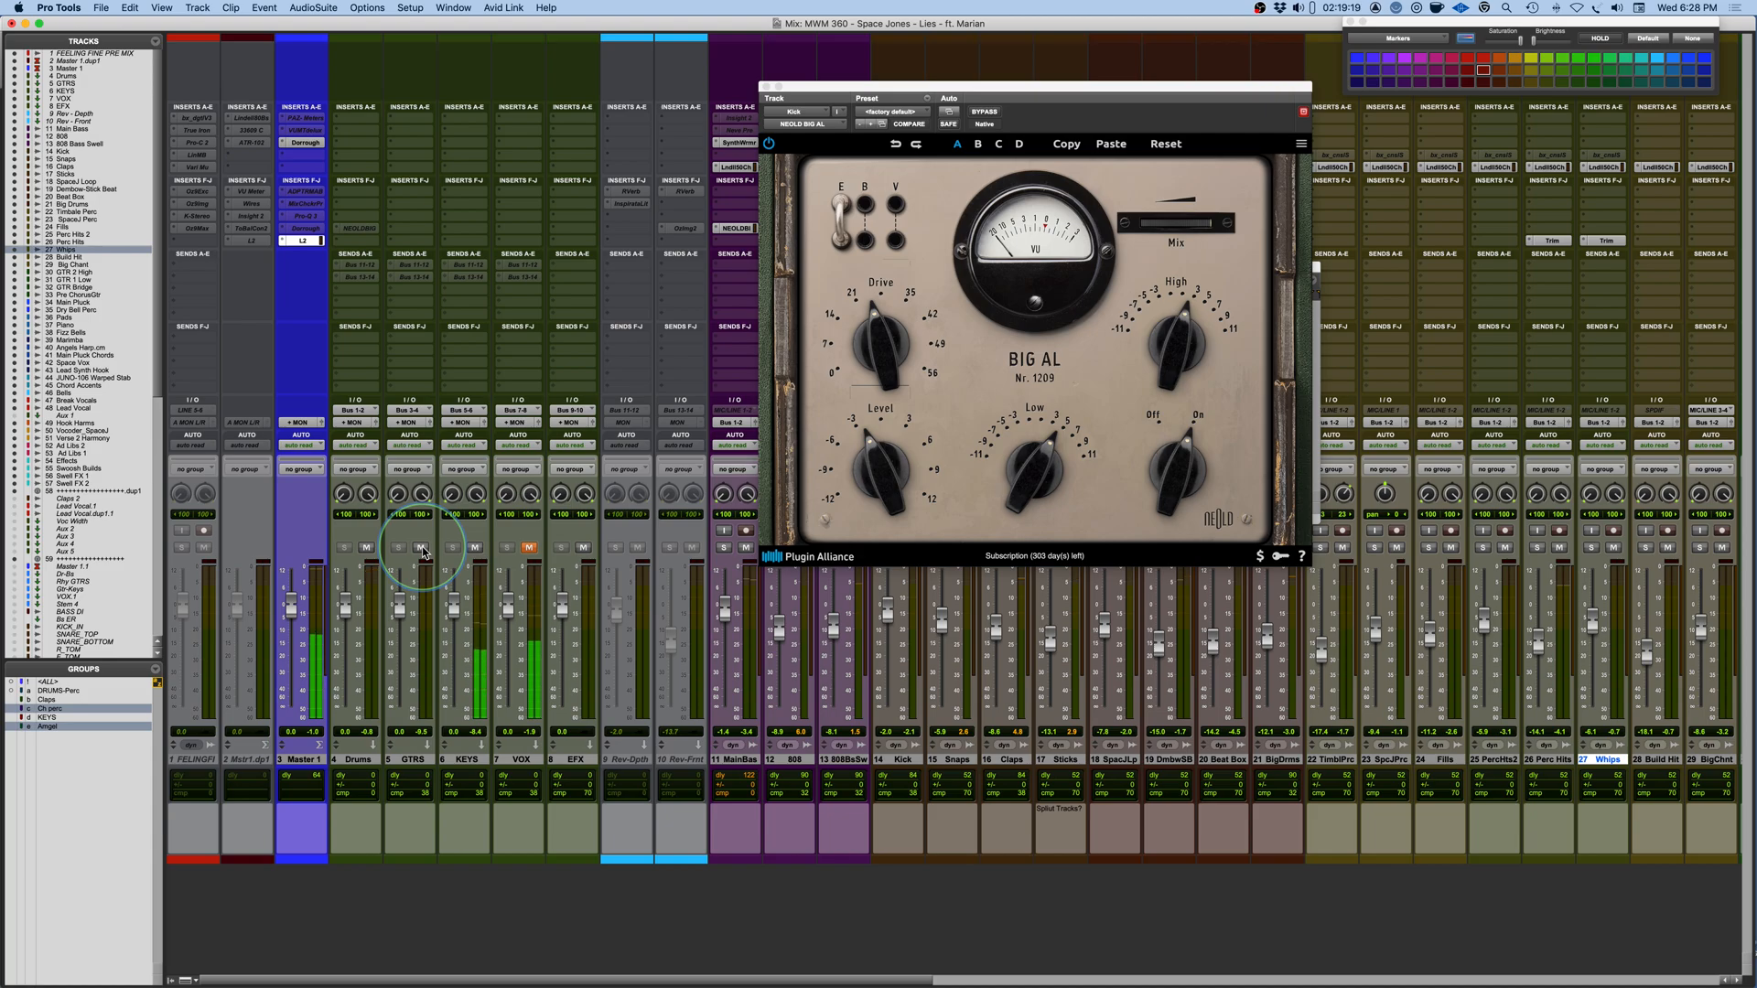
Reposition the plug-in window, solo the Kick, and compare its Emphasis on and off, leaving it off.
drag(899, 80, 765, 206)
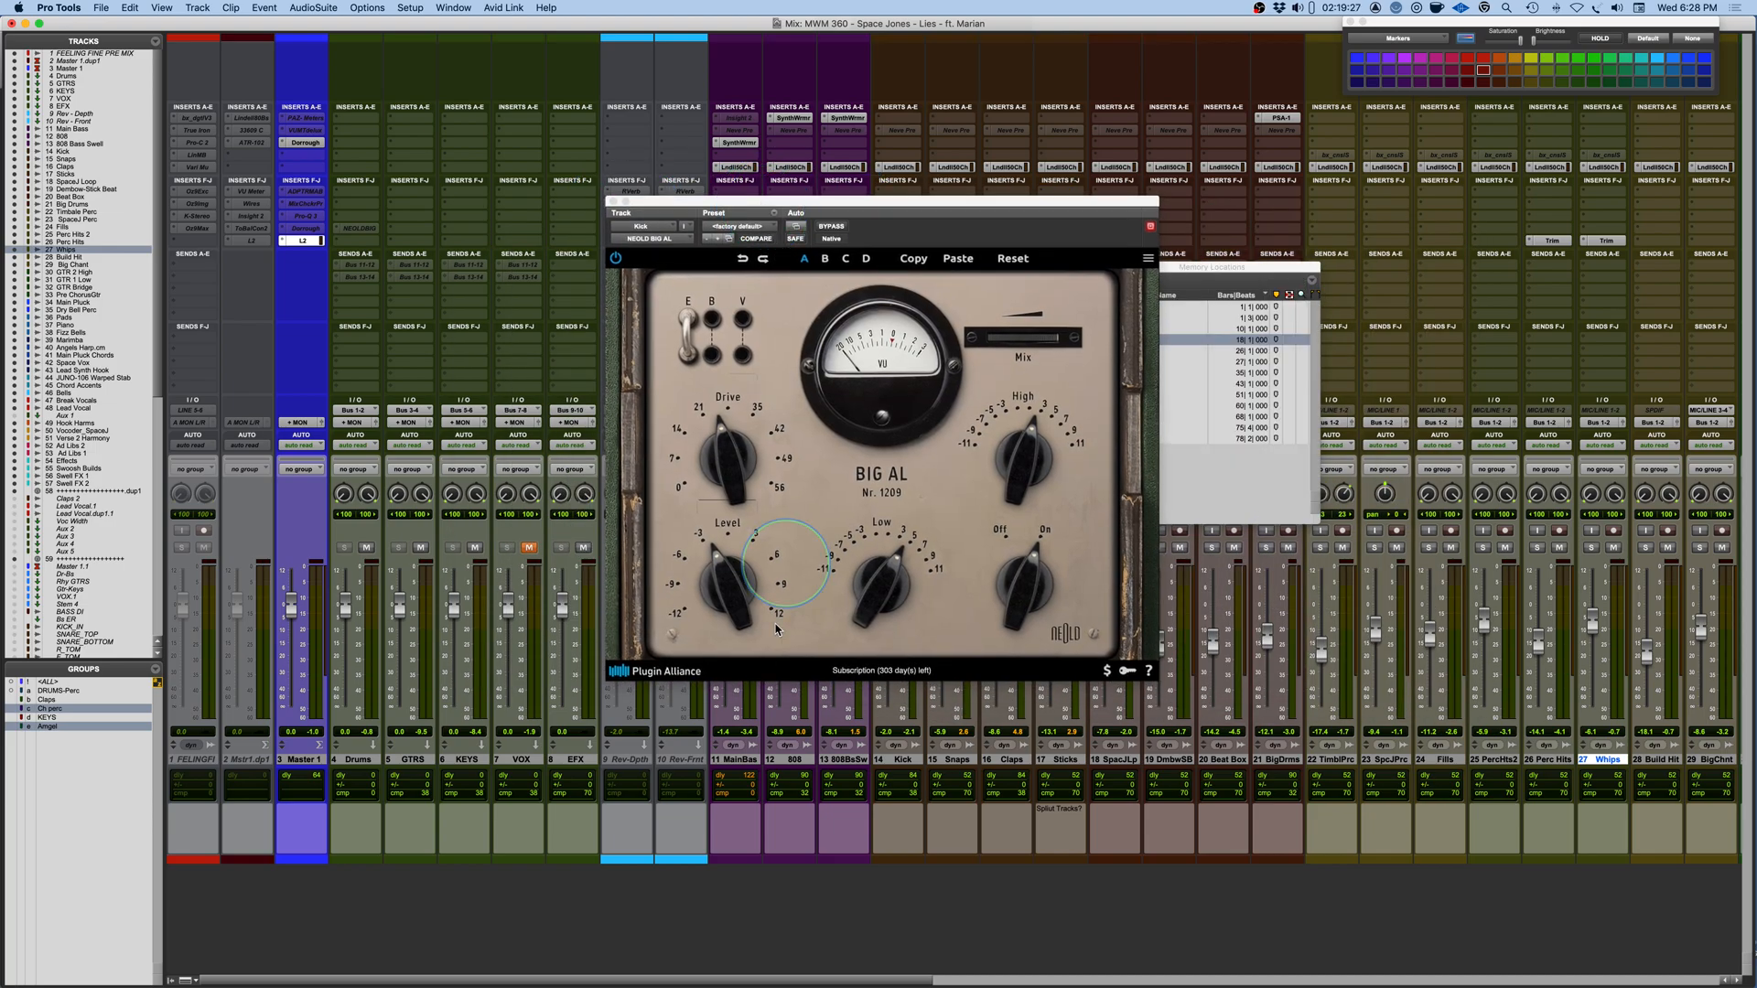
click(688, 335)
drag(823, 203, 1232, 204)
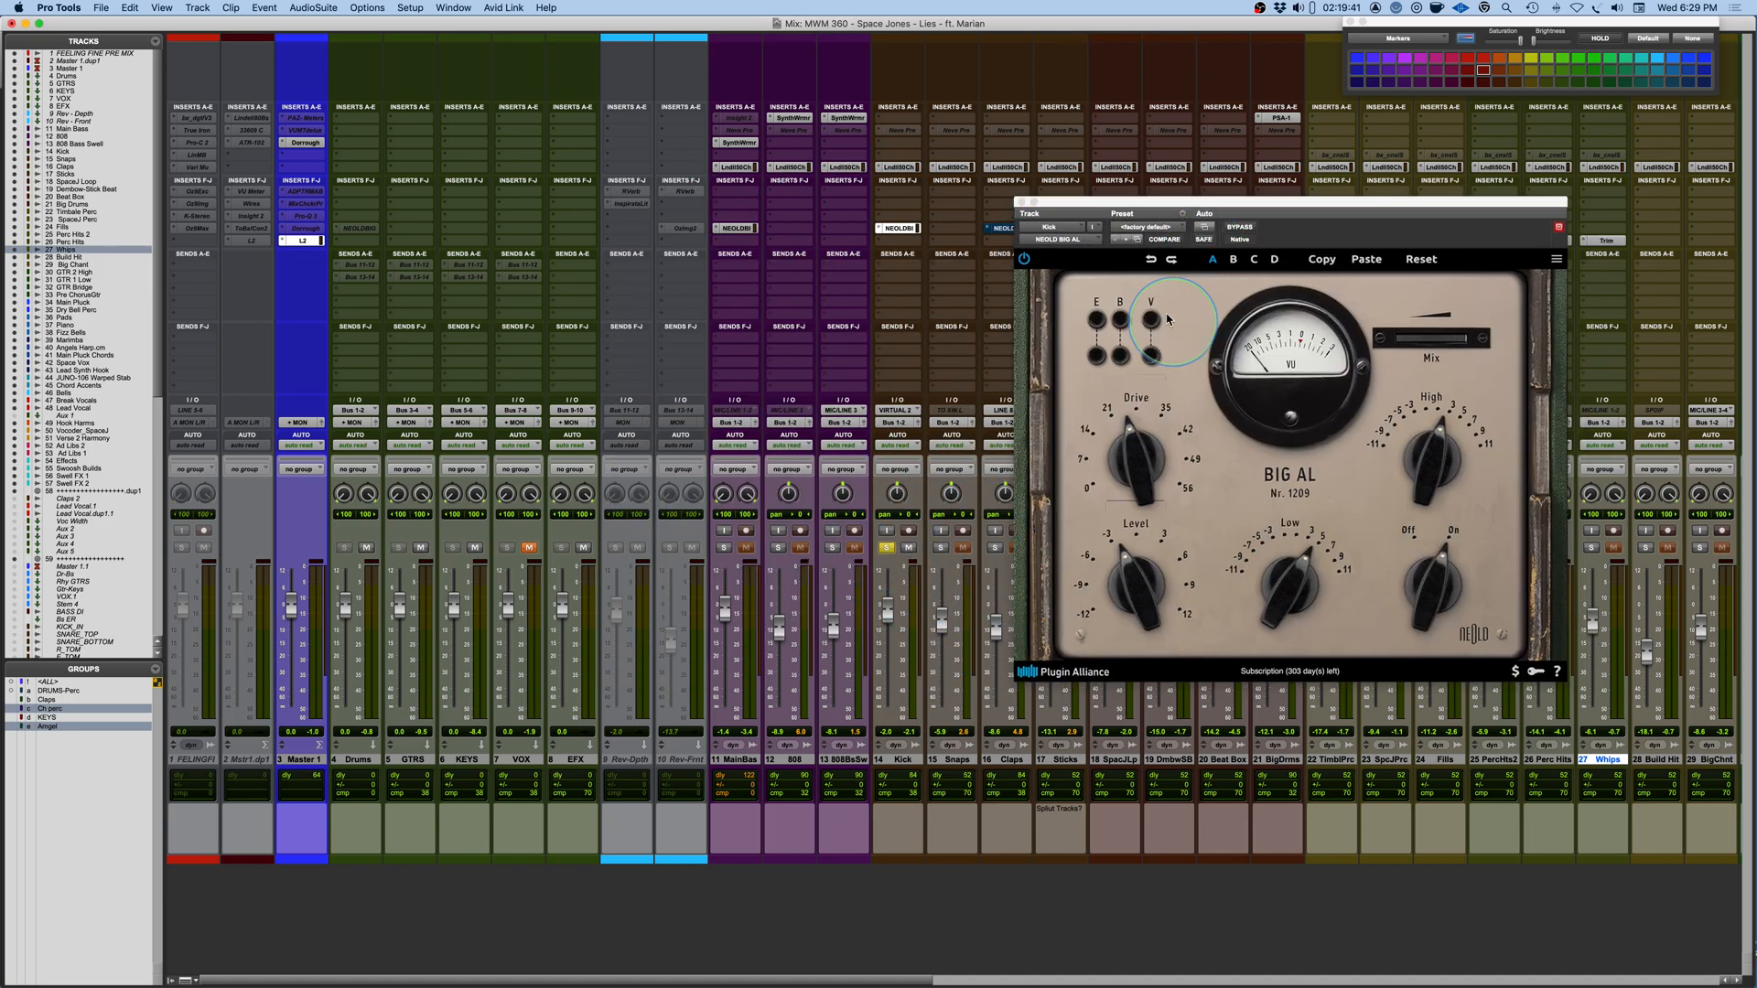
drag(1200, 202, 951, 191)
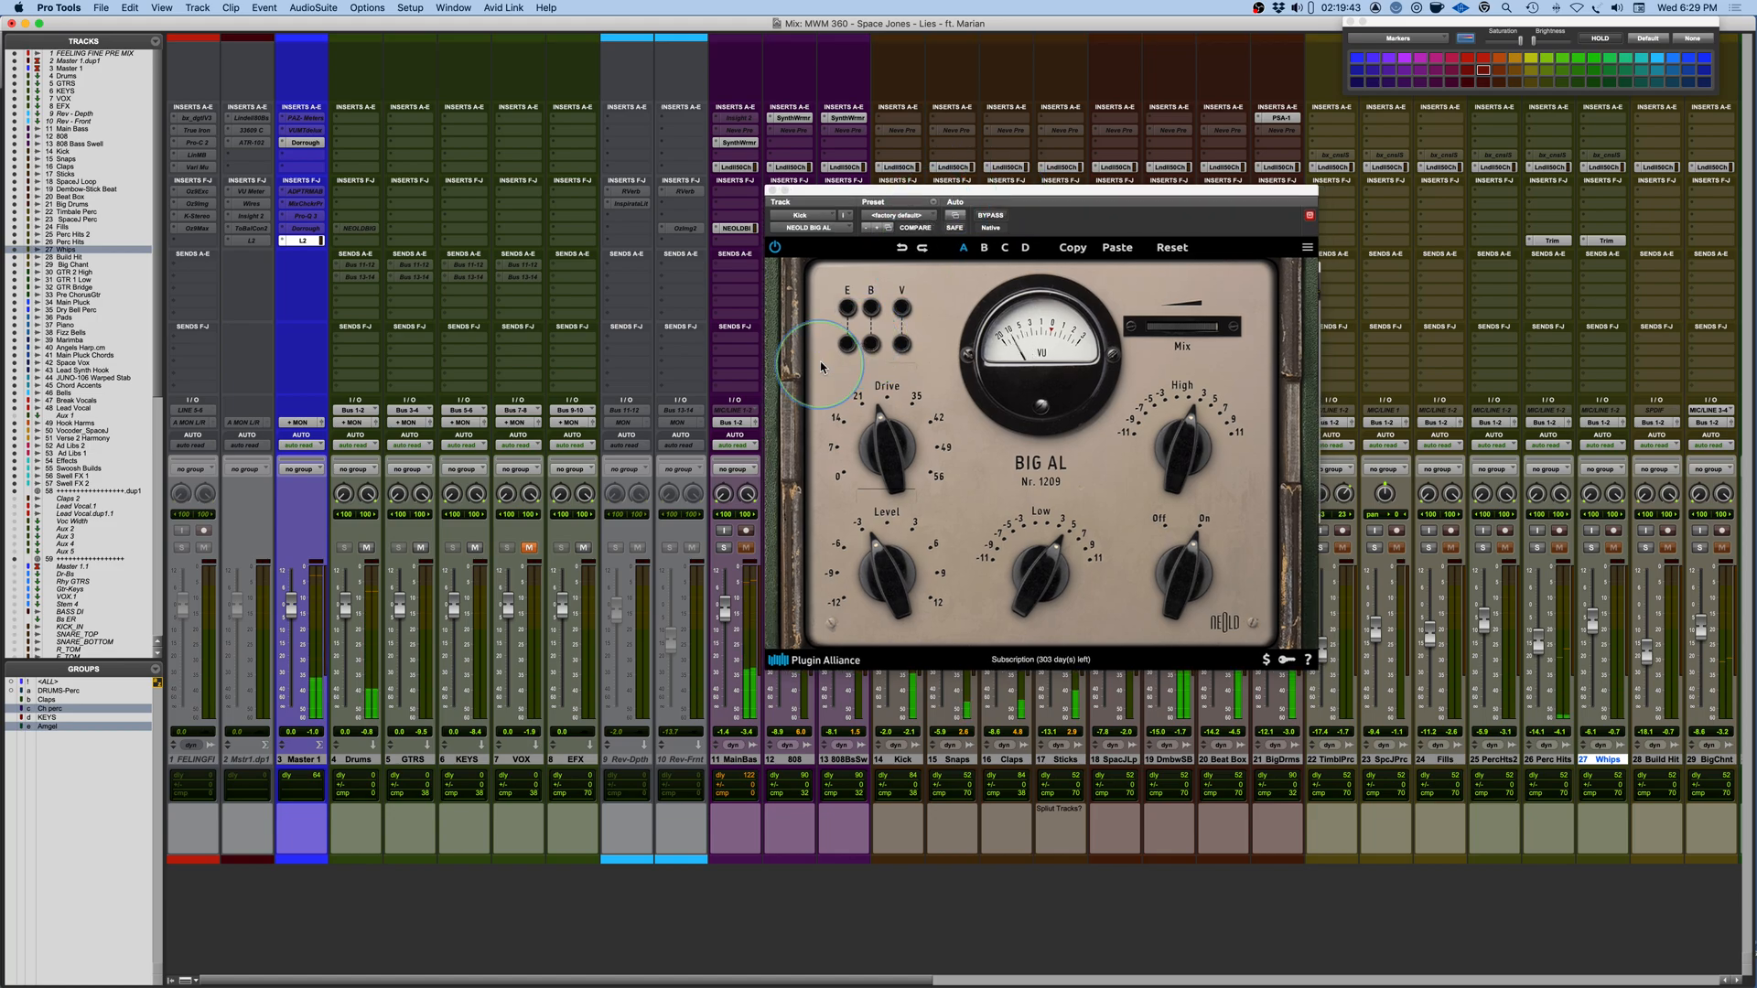
click(848, 308)
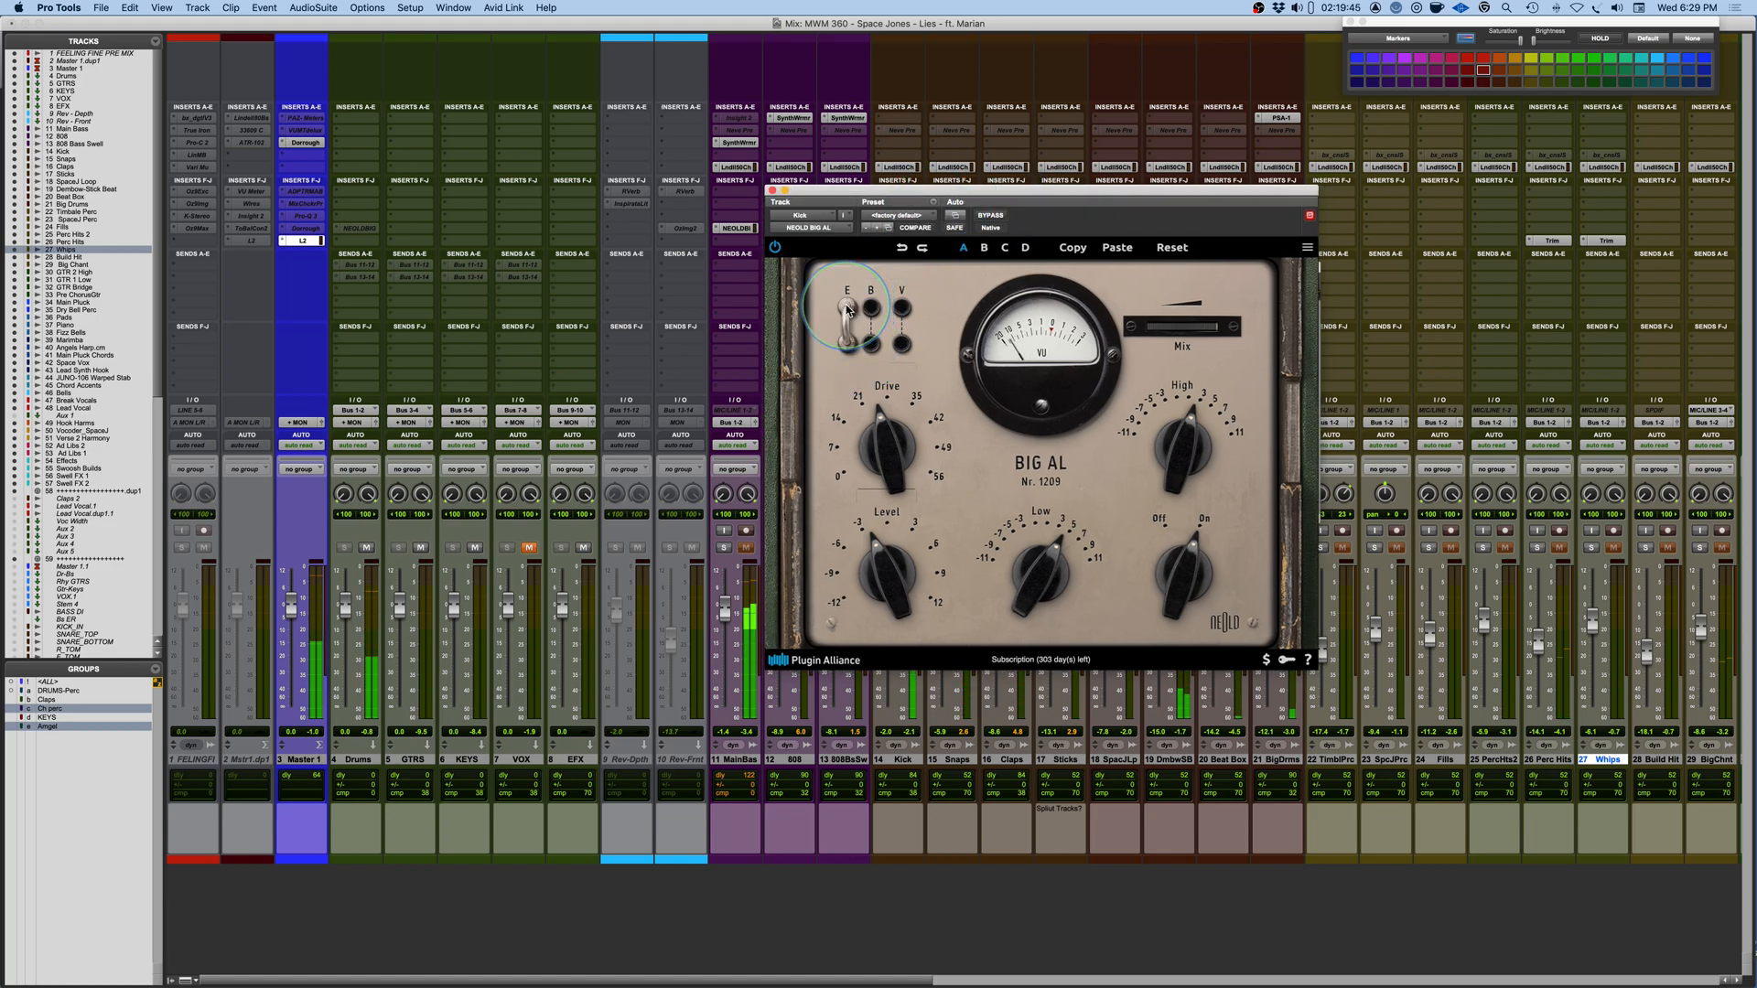
click(847, 309)
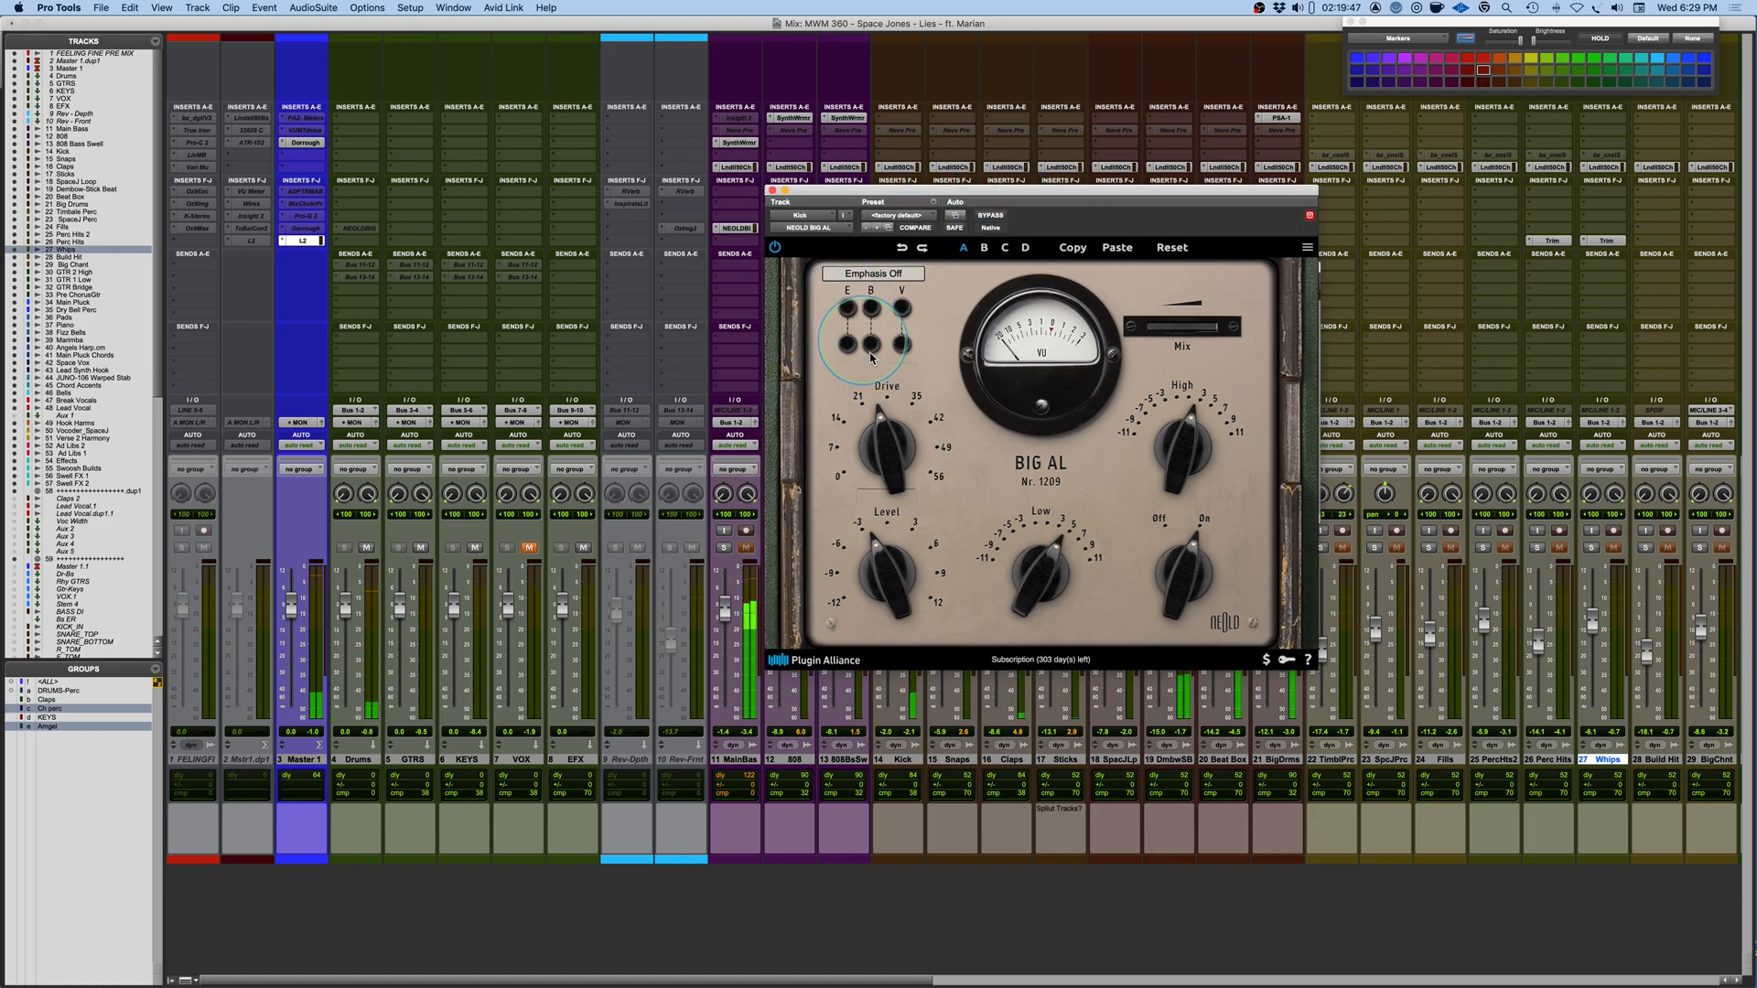
Turn on the Kick's Bass Compensation with Drive at 20.6 dB, Low at about 5 dB and Level at 0 dB.
drag(897, 489, 895, 520)
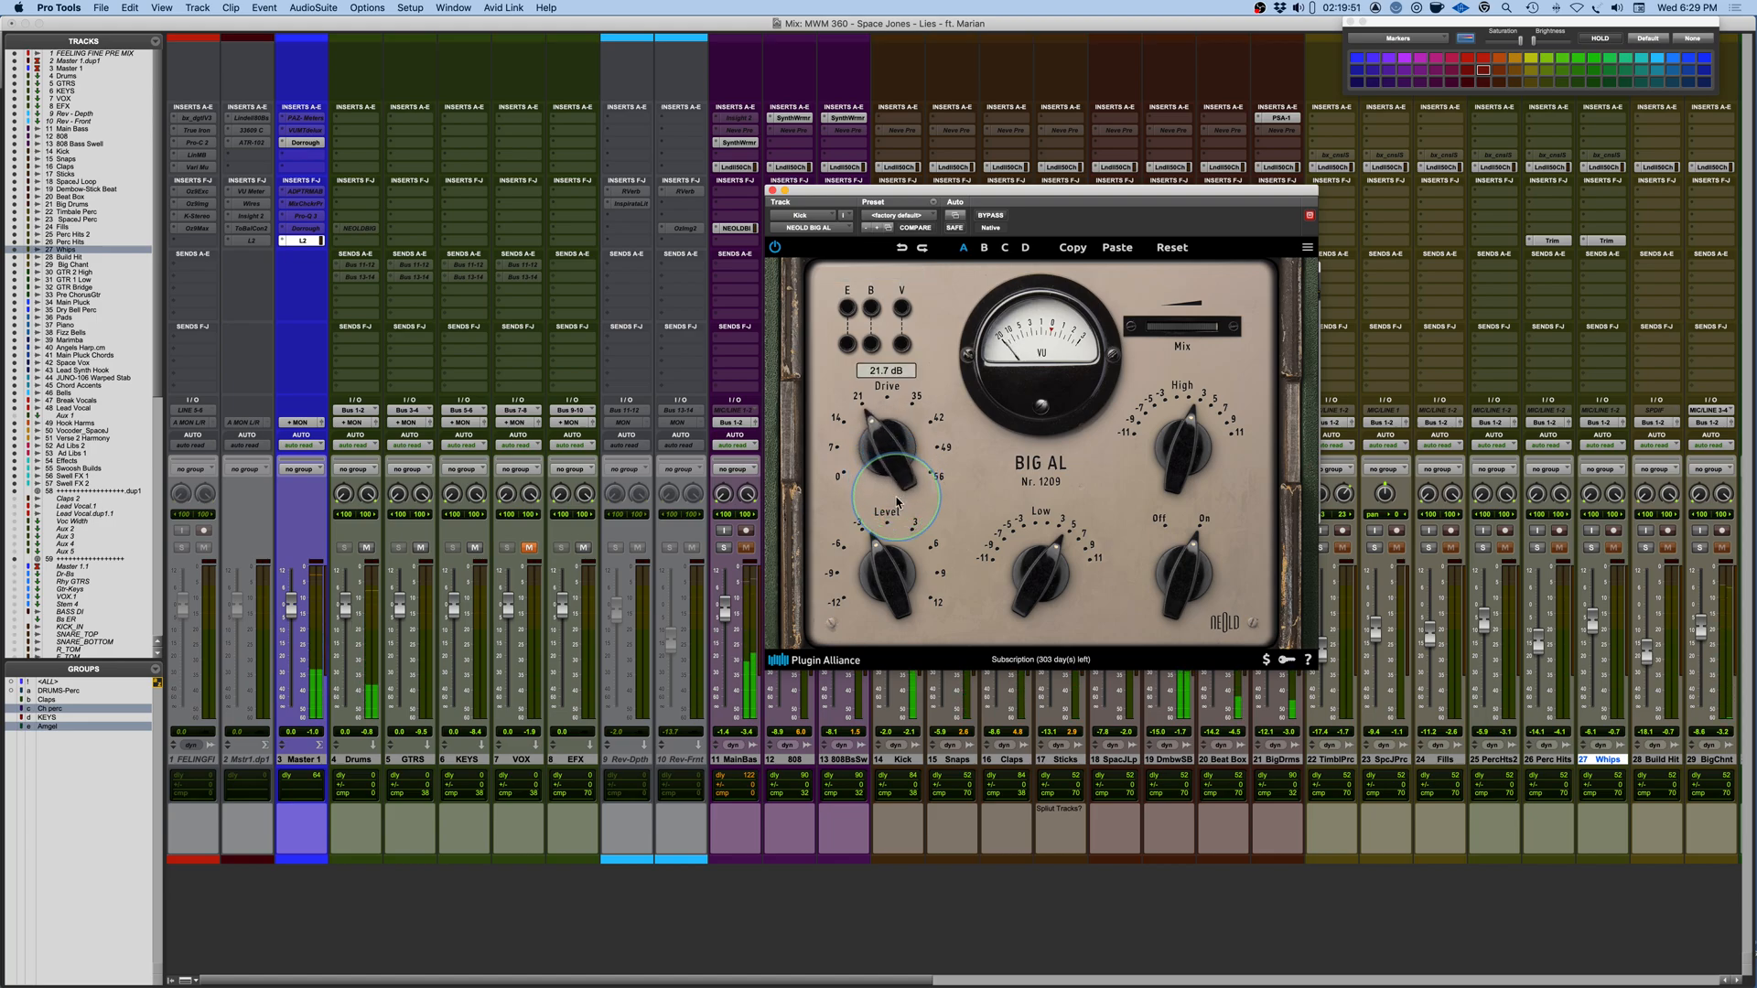
click(871, 308)
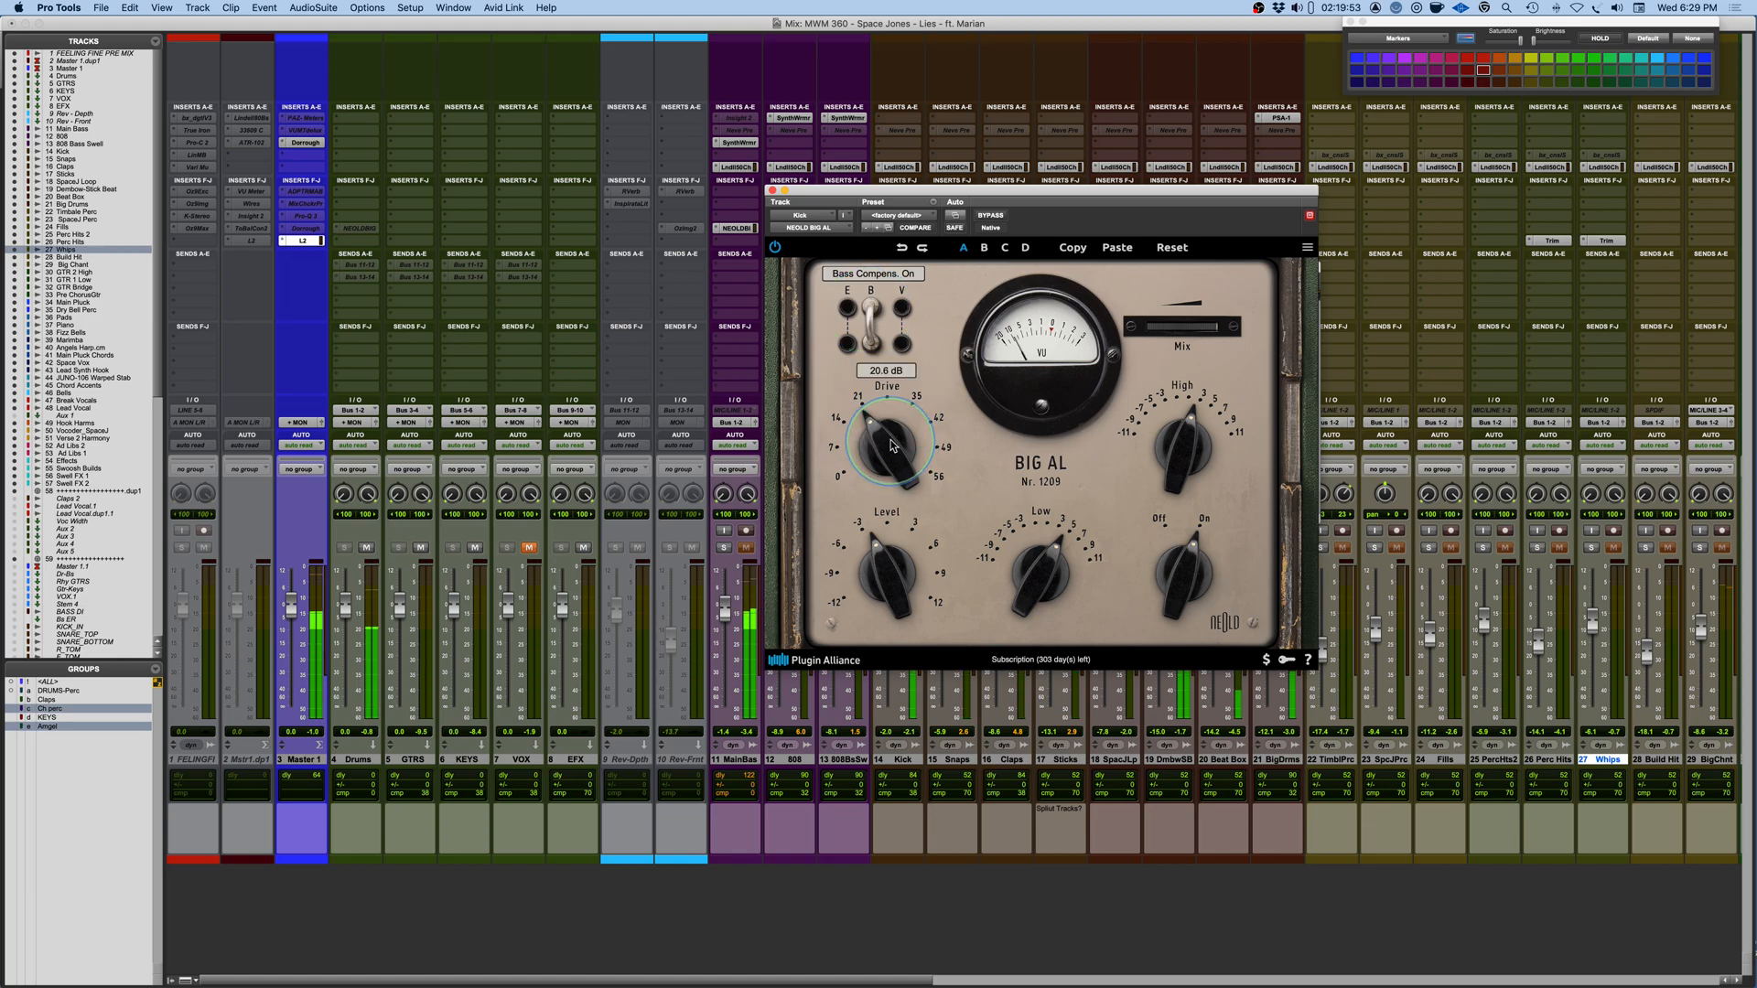
drag(1042, 575, 1048, 563)
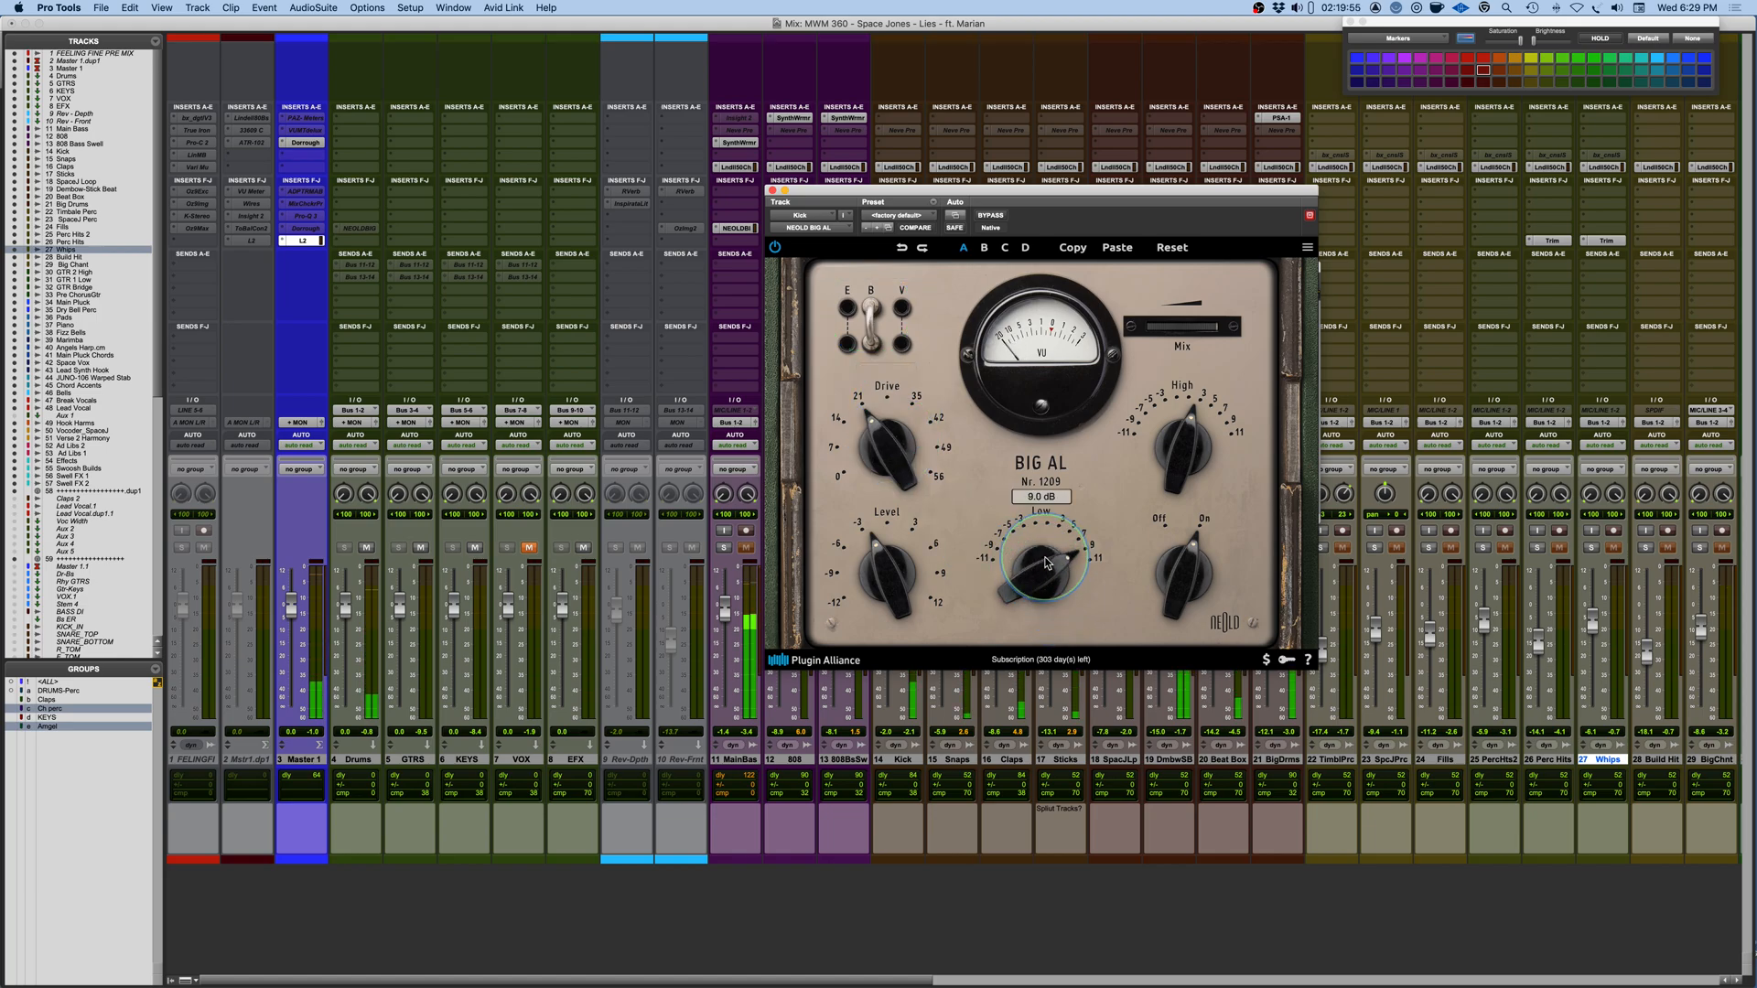
drag(893, 576, 894, 567)
drag(1025, 582, 1030, 575)
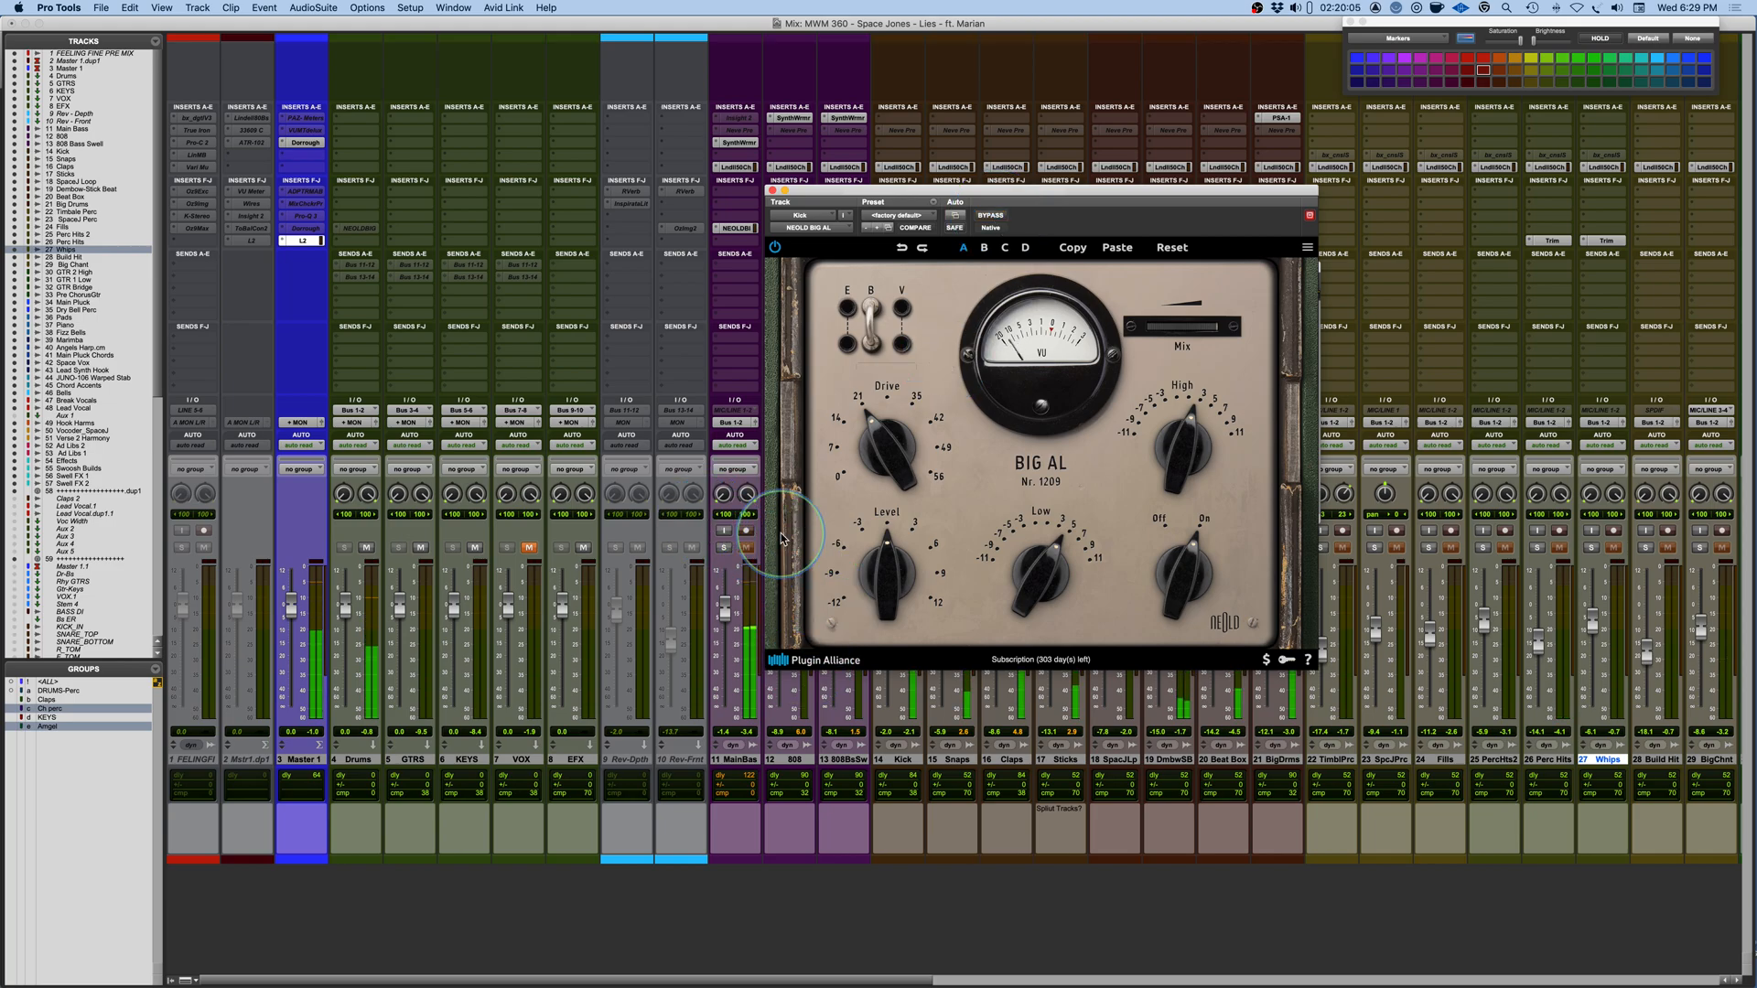
Clear the solos, mute GTRS and KEYS, and compare the Kick's processing with bypass in the remaining mix.
alt+click(726, 549)
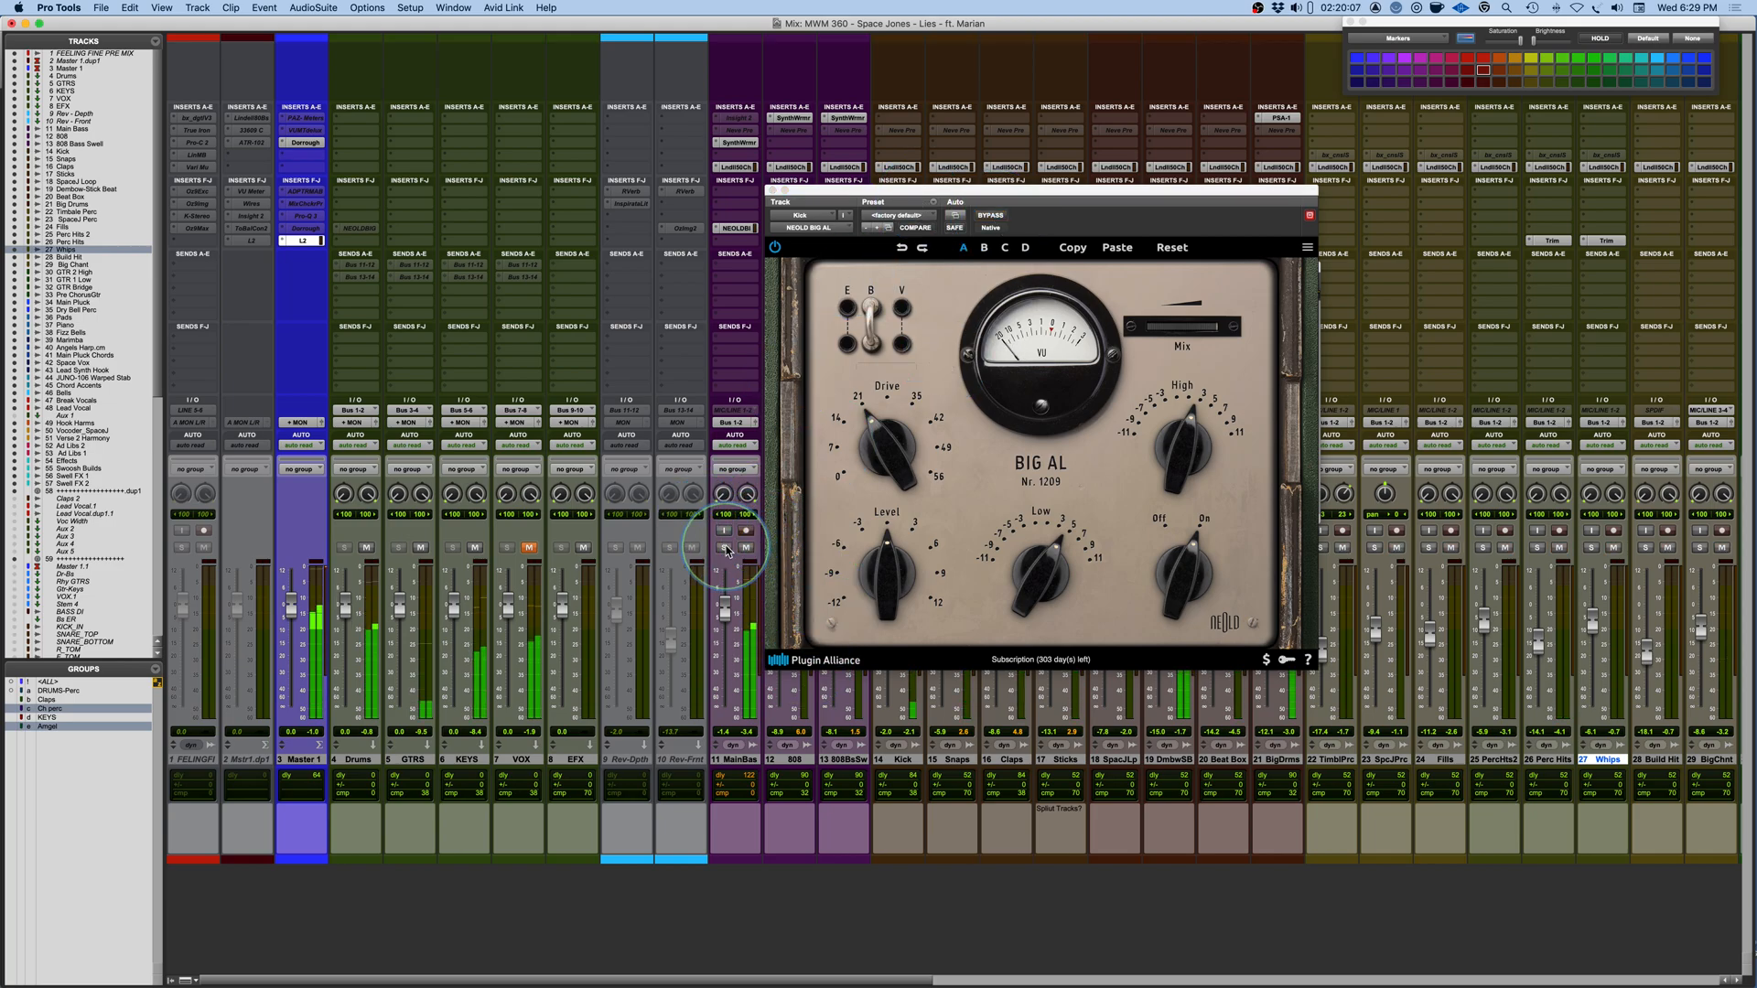
click(475, 548)
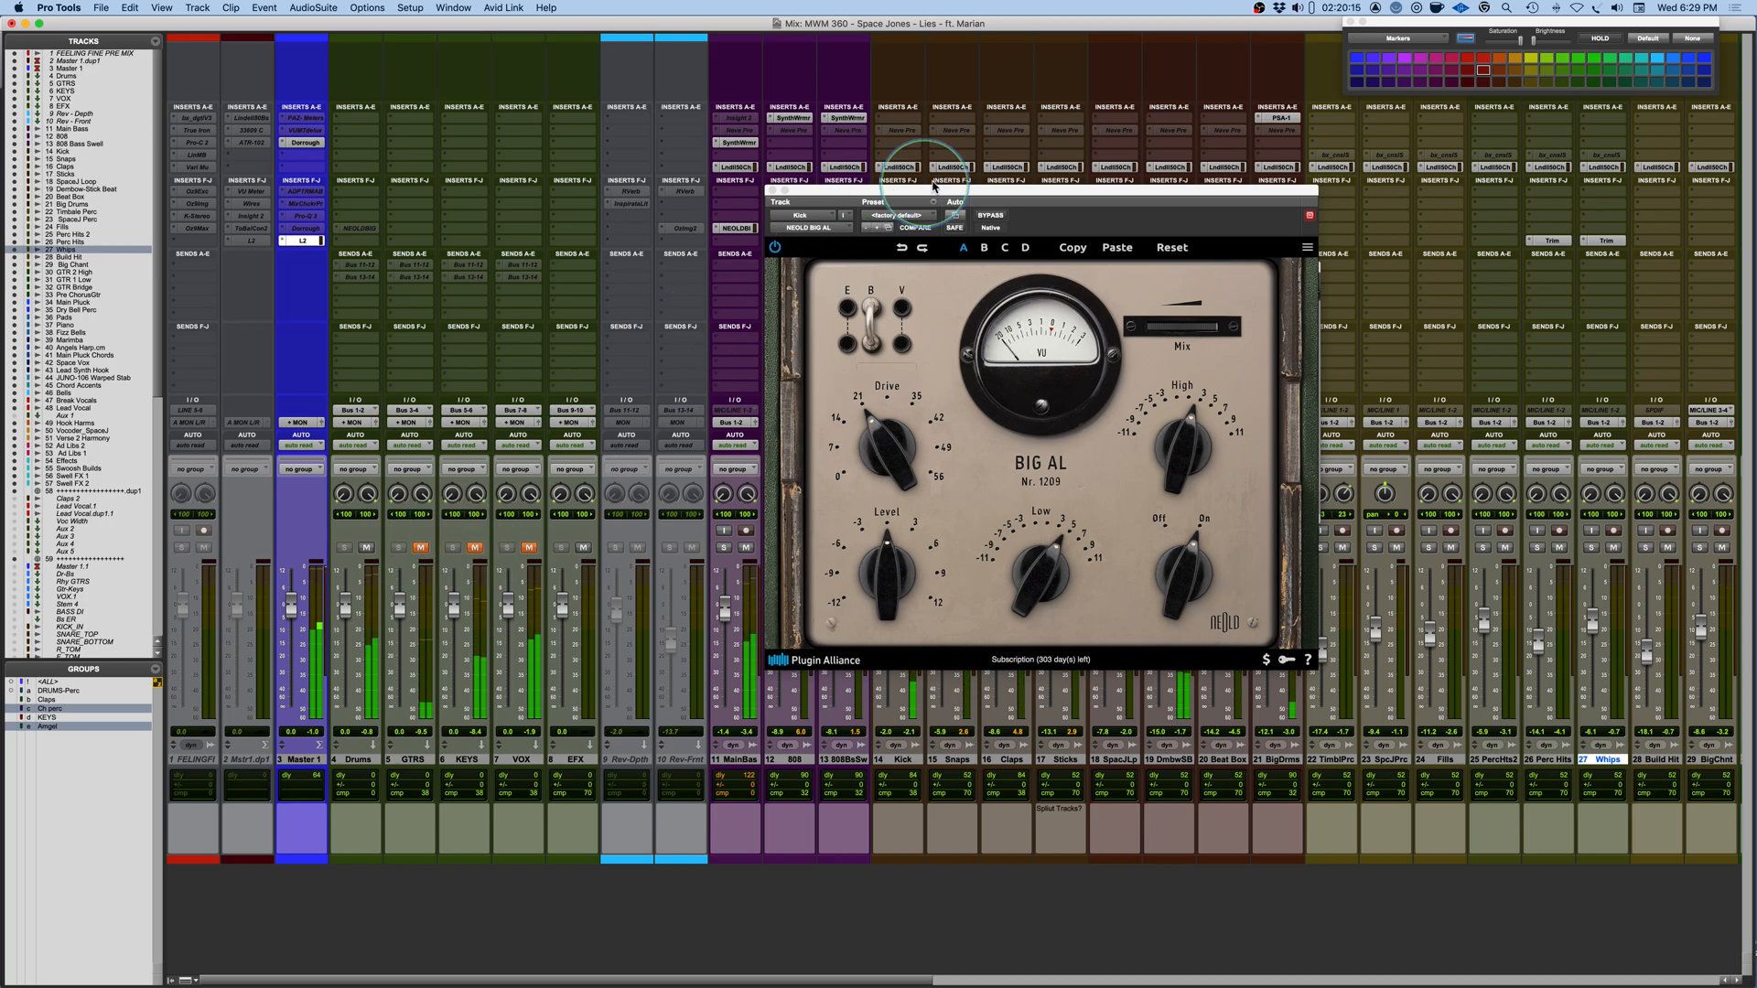
click(991, 216)
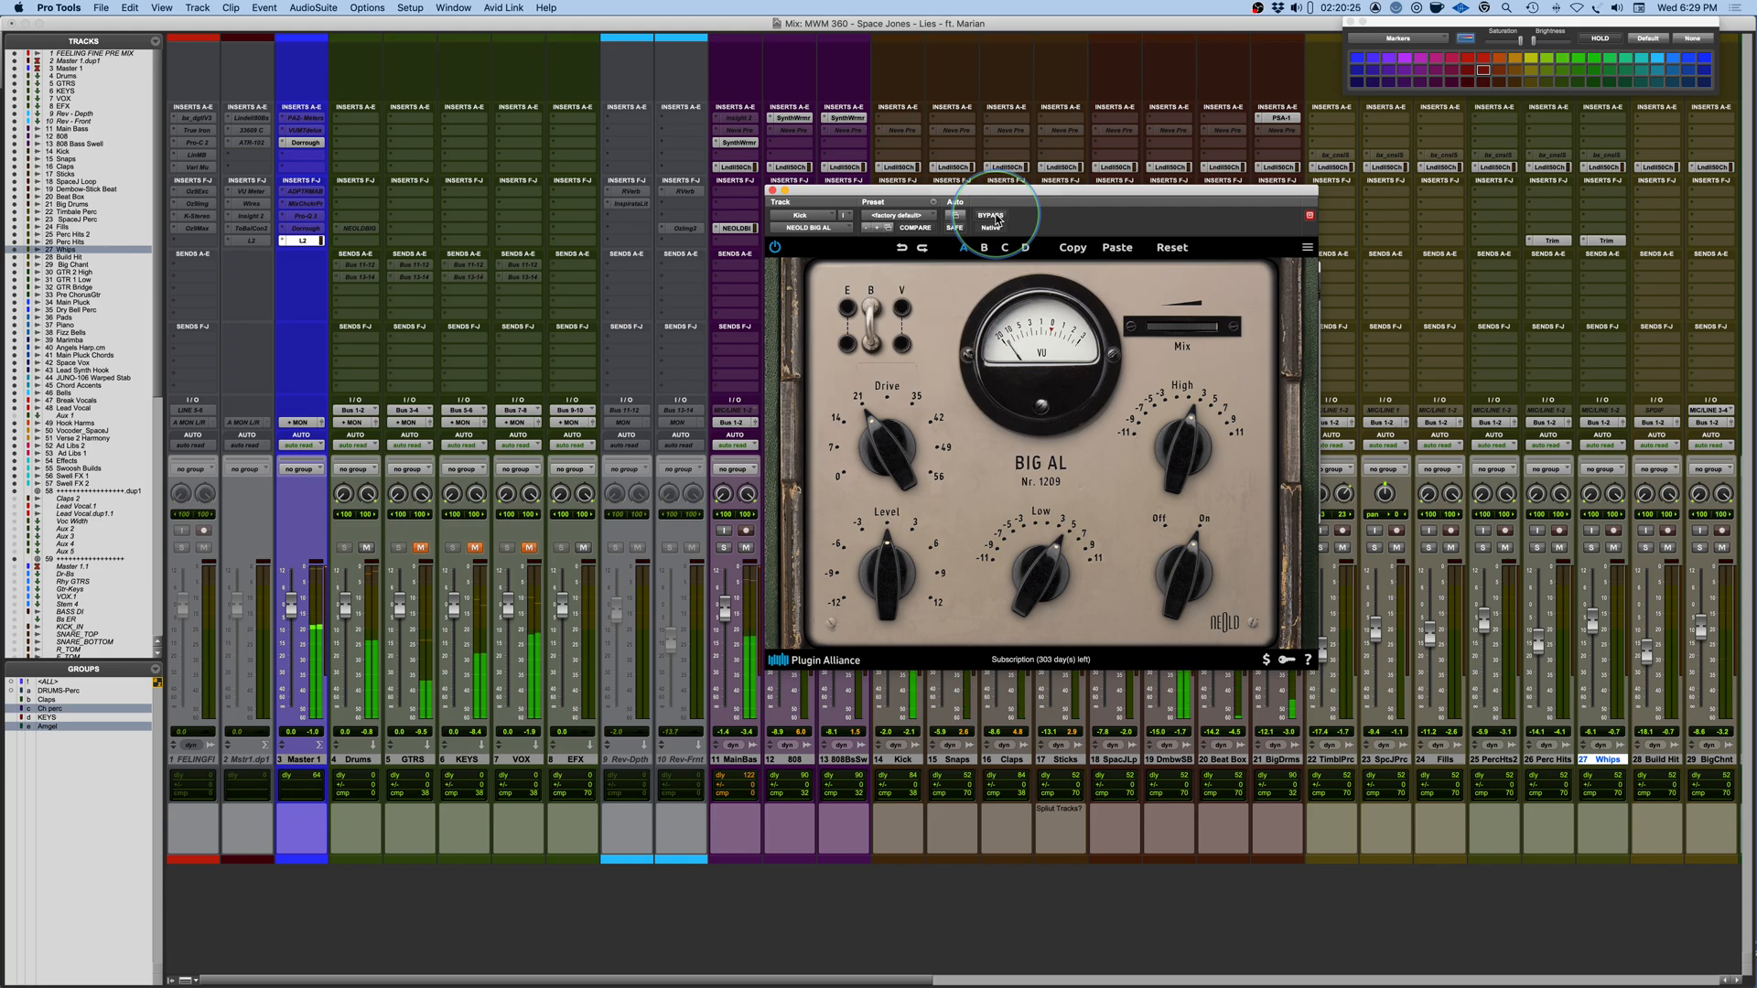
Switch the Kick from Bass Compensation to Emphasis, set Low to 3.8 dB, trim Level slightly below zero, and close the plug-in.
click(855, 312)
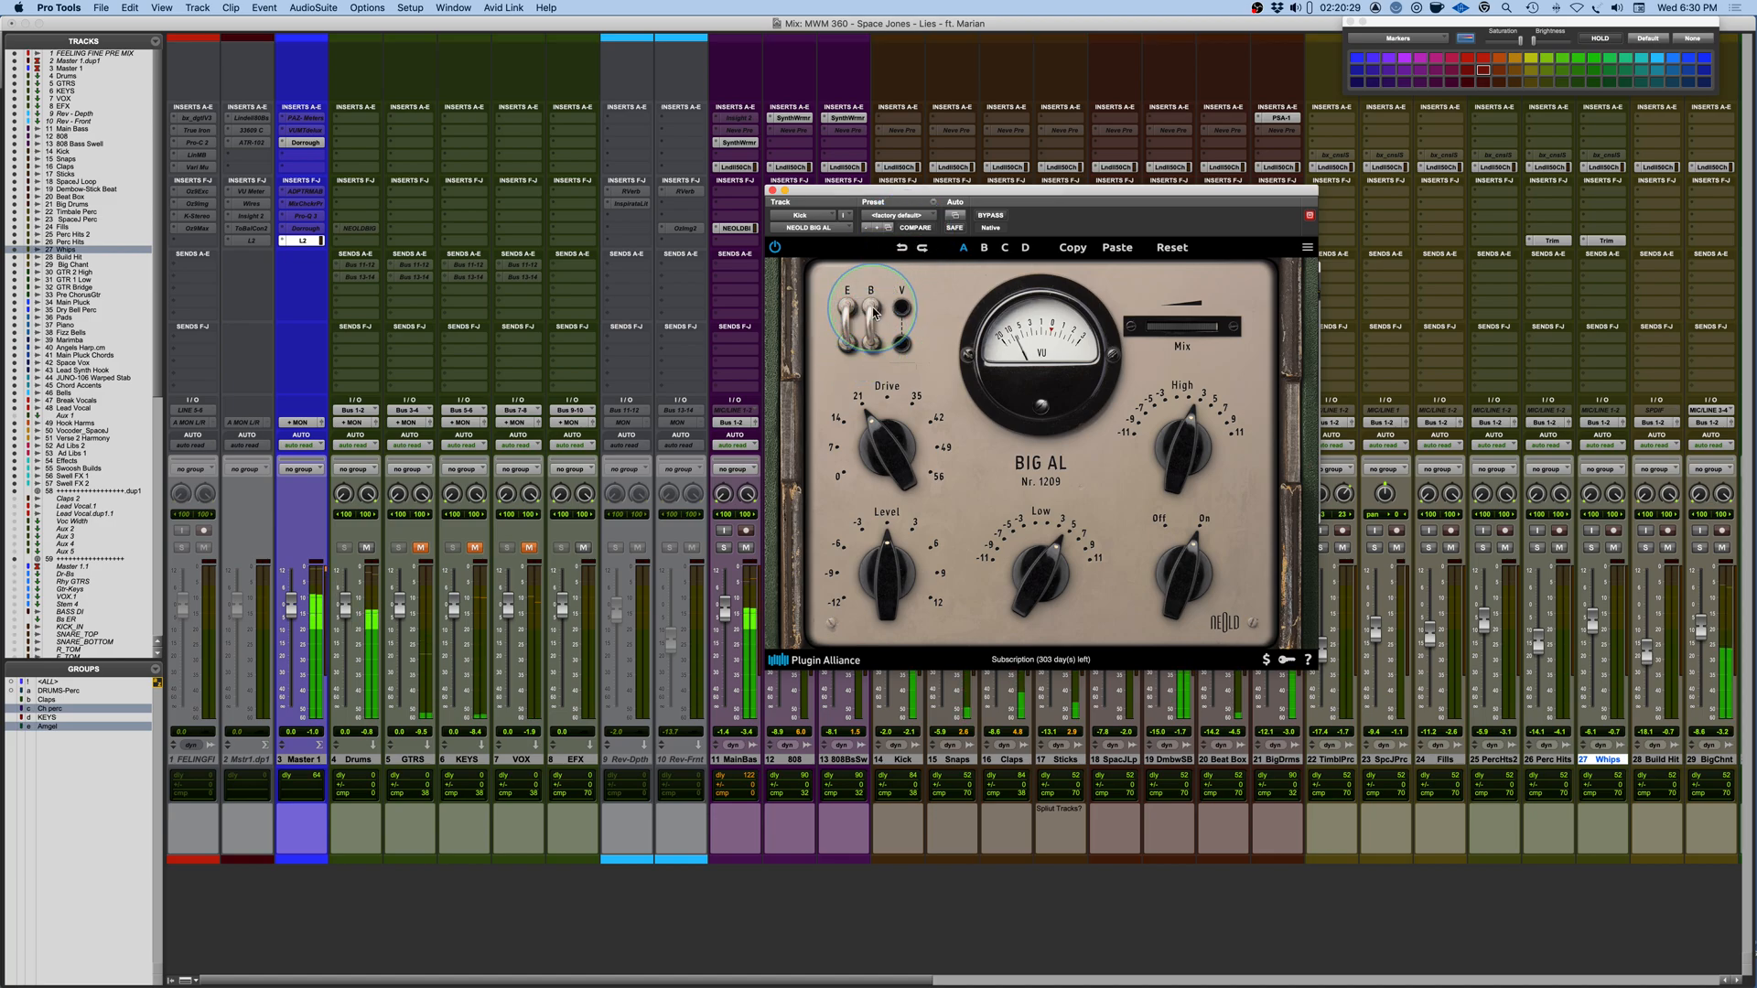
click(872, 325)
drag(1033, 593, 1032, 600)
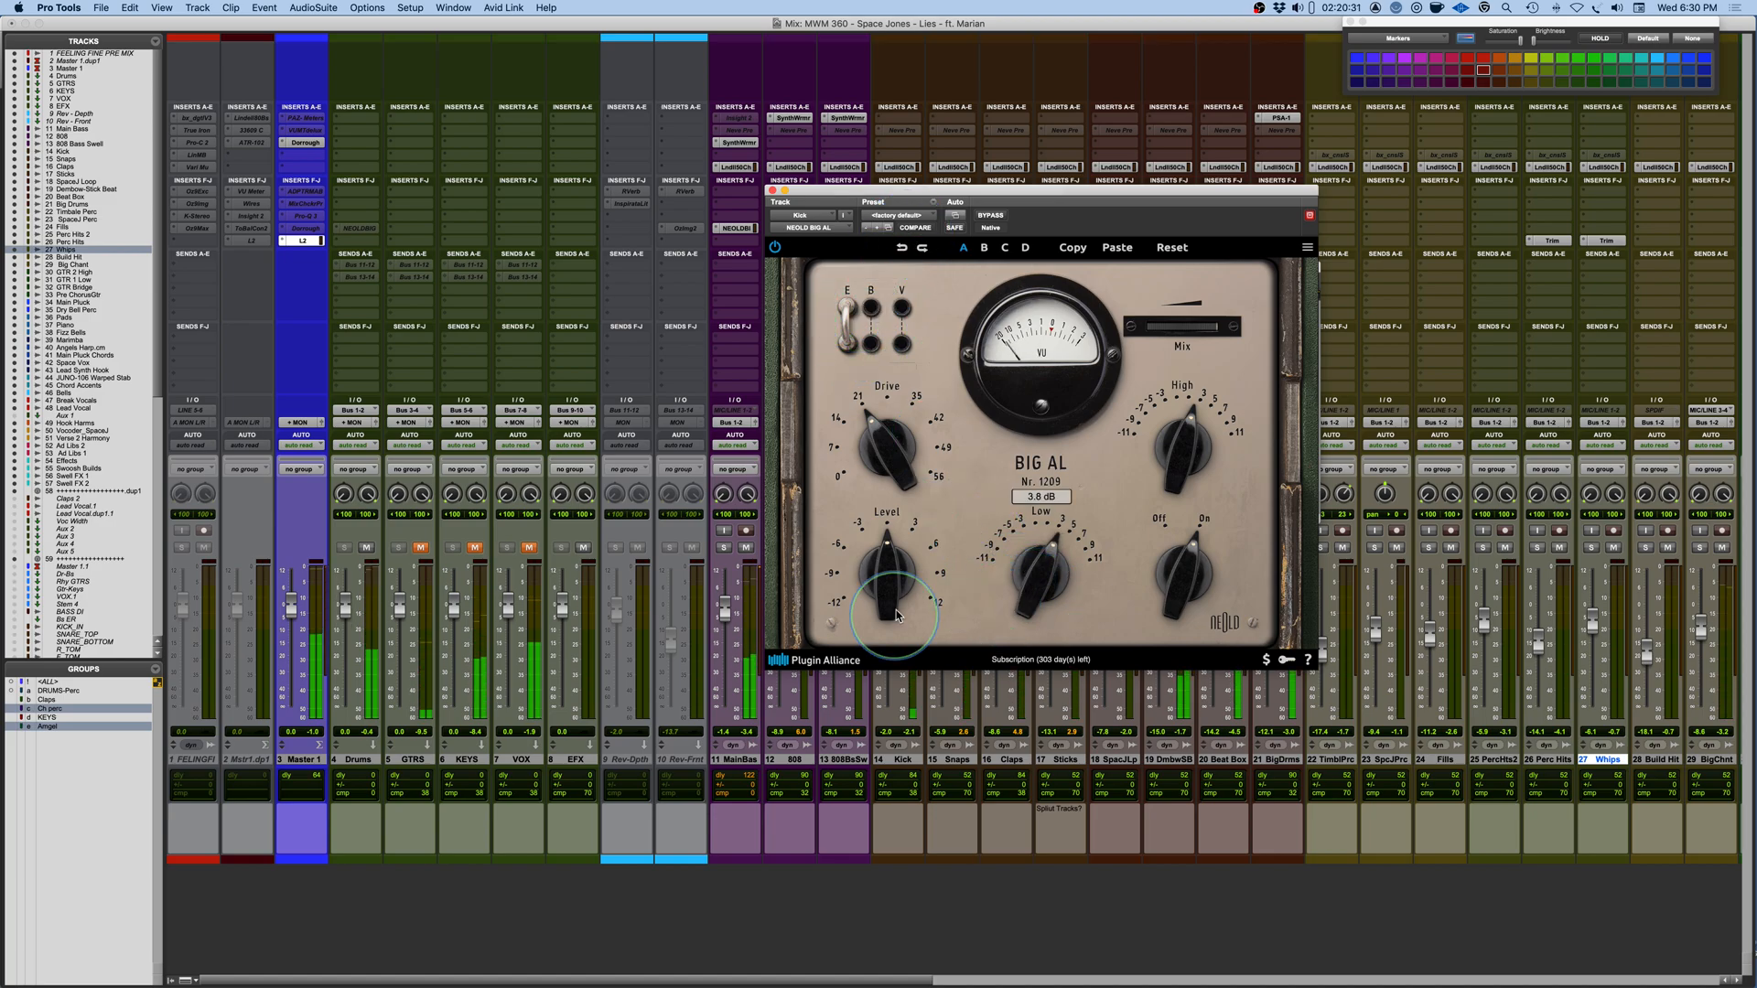
drag(885, 592, 885, 600)
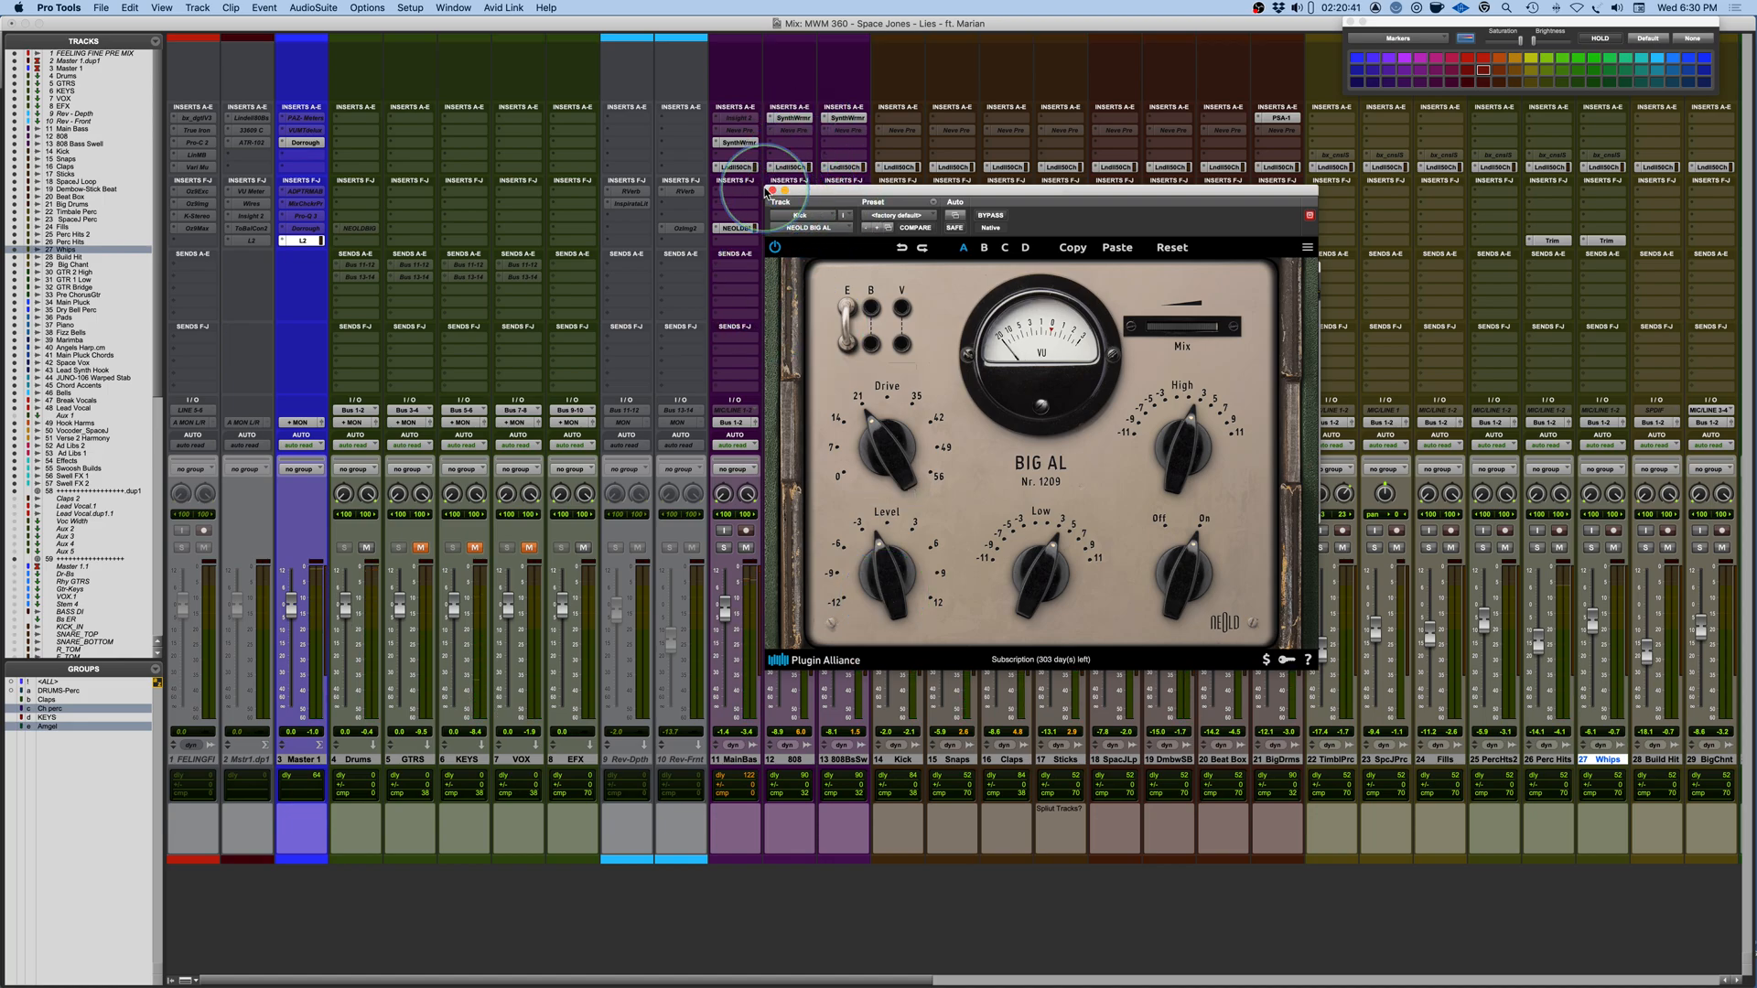
click(770, 191)
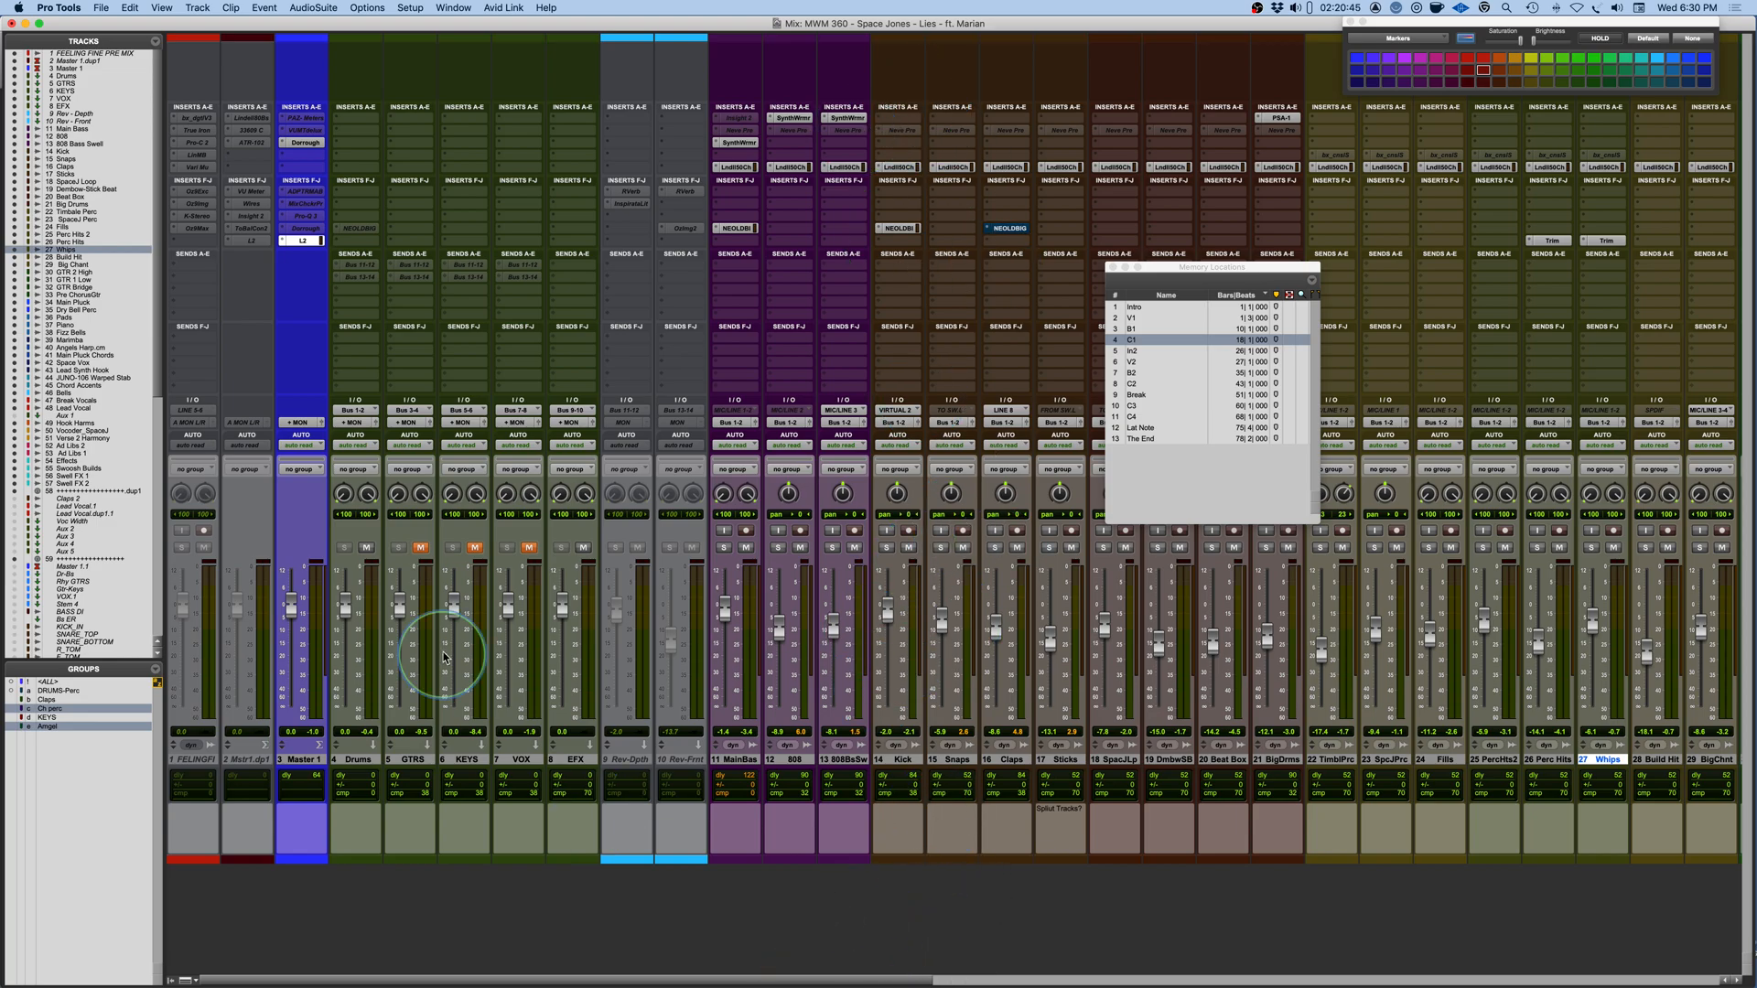
Solo the Claps track, open its BIG AL plug-in, and take it out of bypass during playback.
scroll(1245, 897, right, 10)
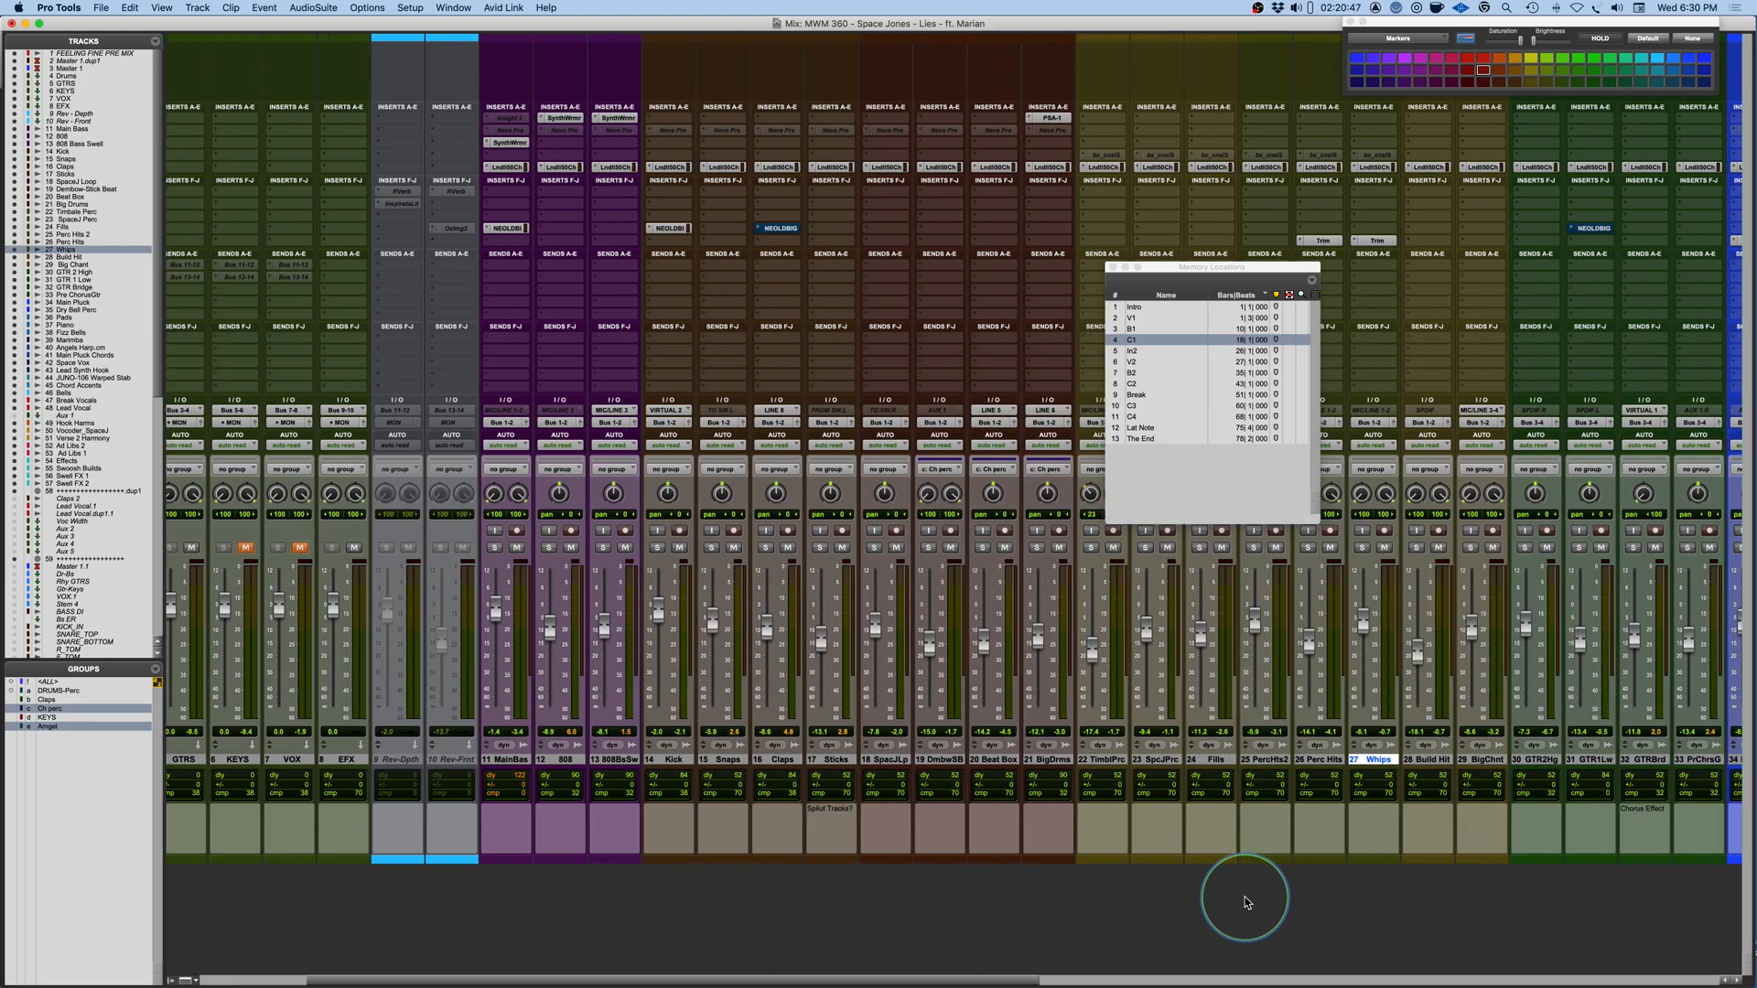
scroll(804, 823, left, 6)
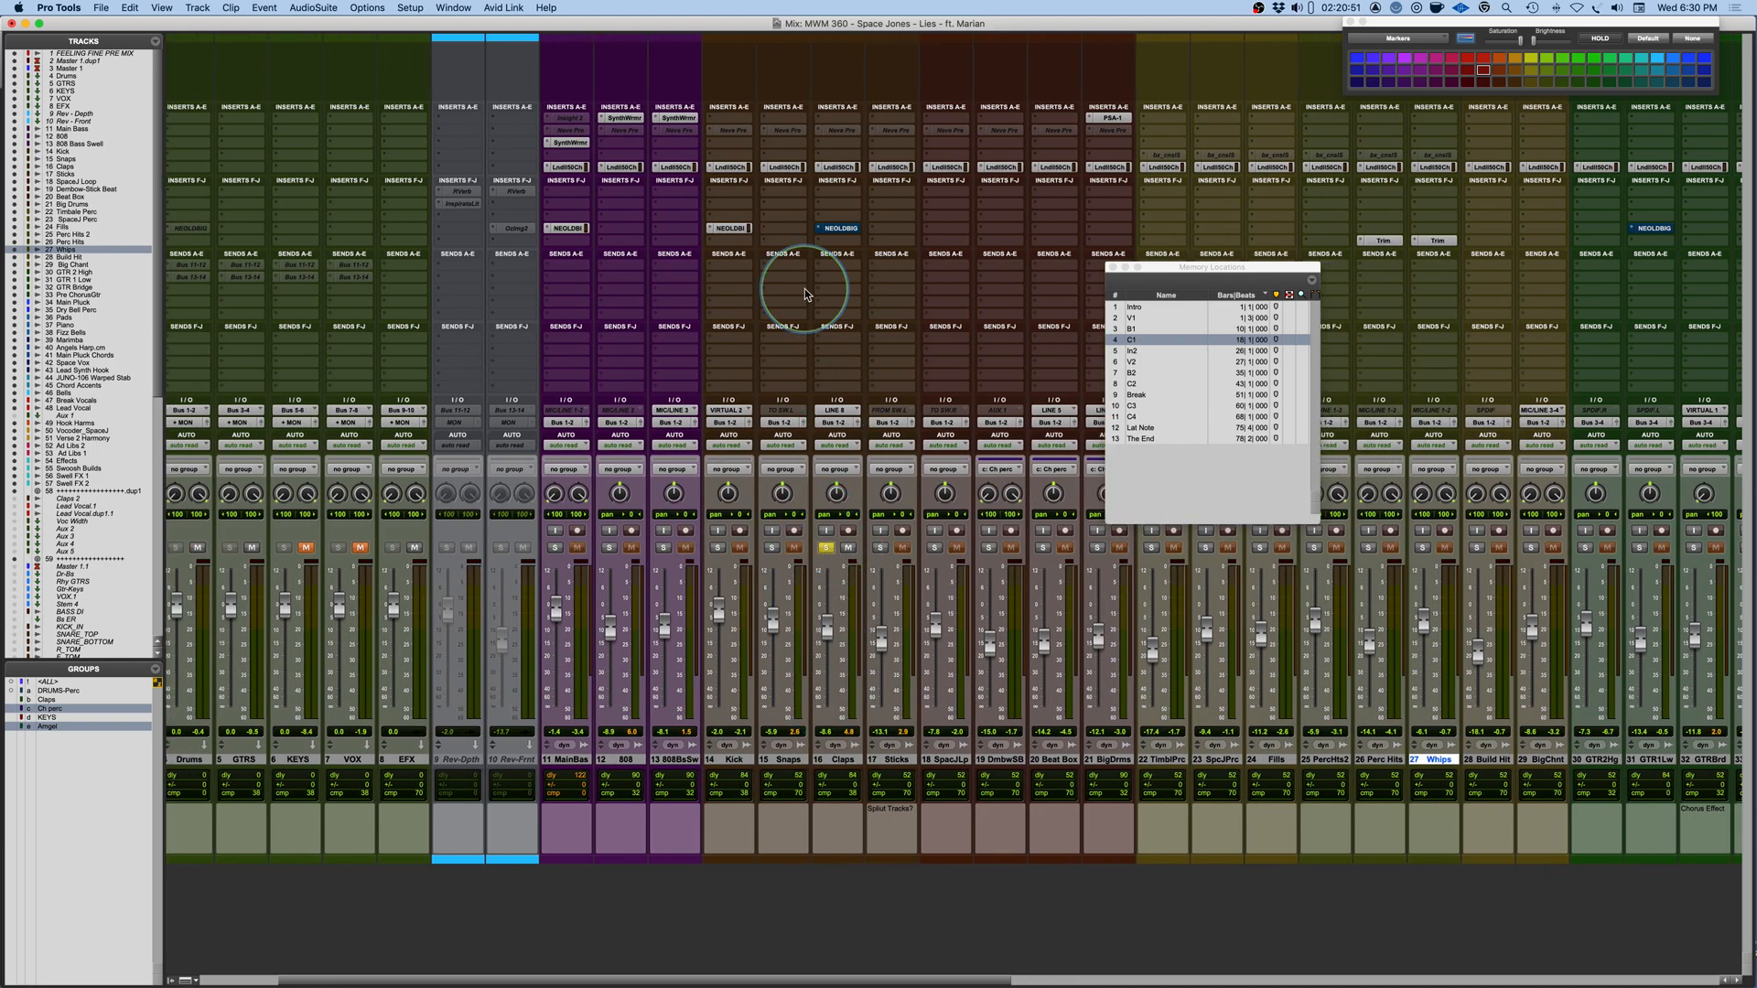
click(838, 229)
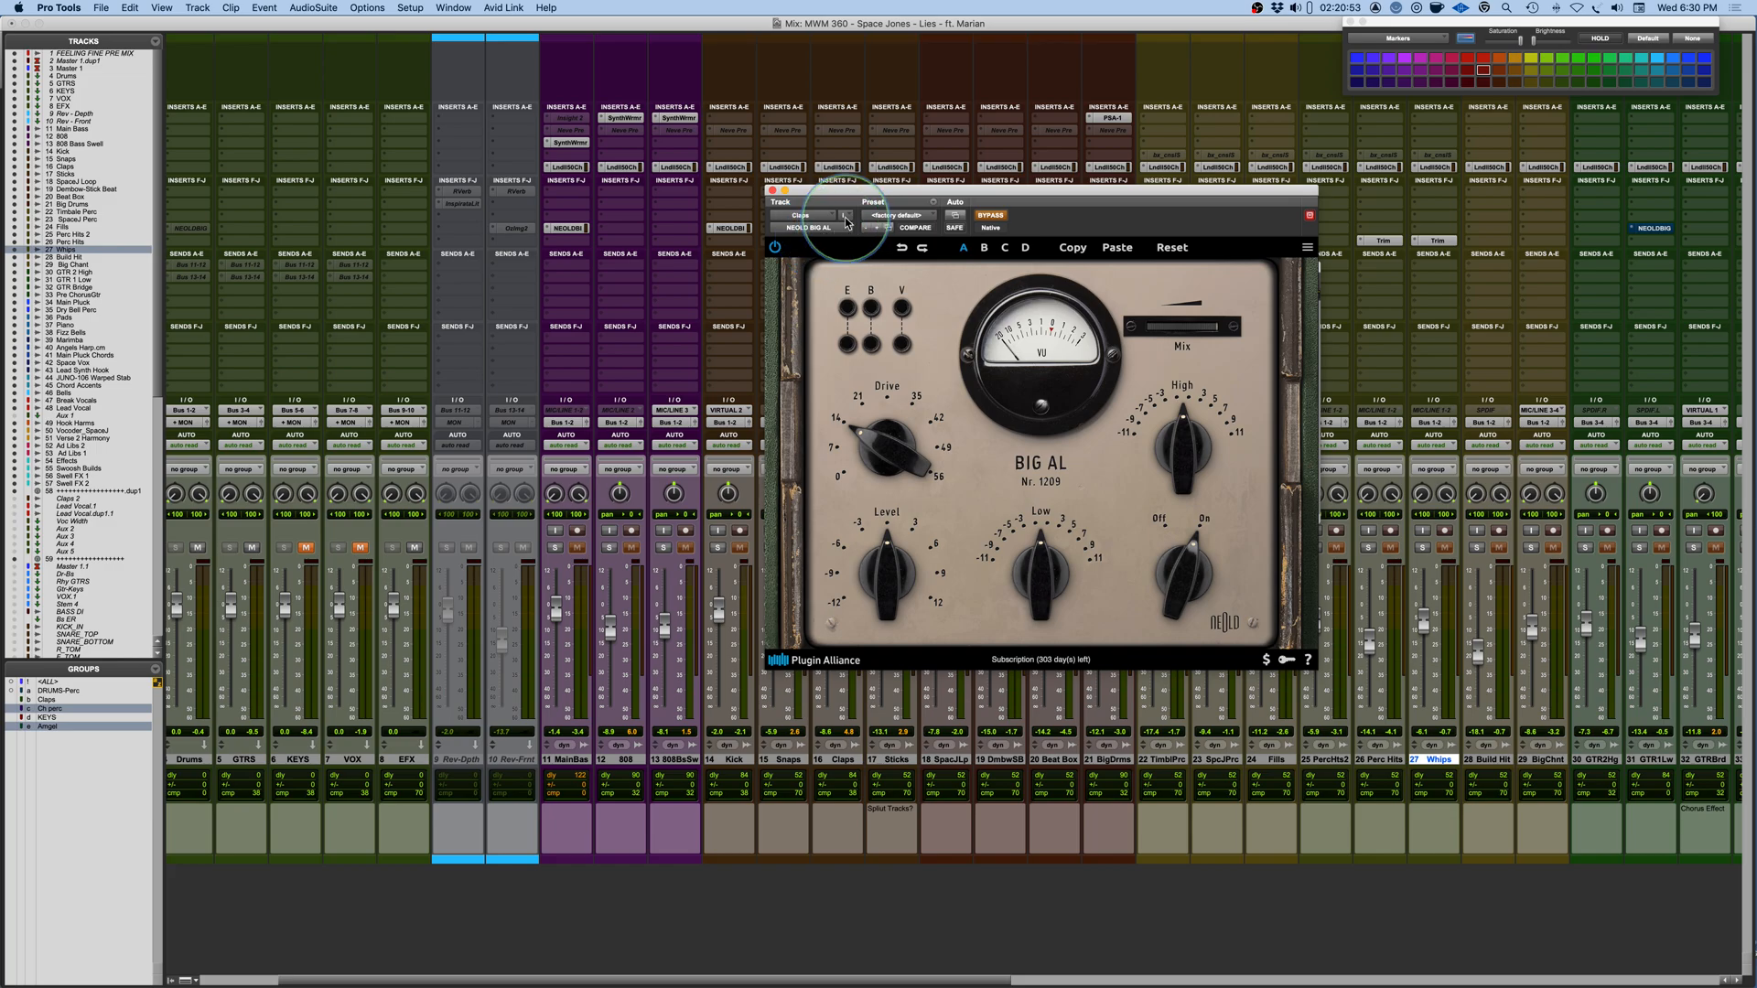
key(space)
click(997, 216)
Turn on the Claps' Voltage Sag with Drive at about 40 dB and Low at 8.0 dB, adjusting Level and High slightly.
drag(885, 446, 886, 370)
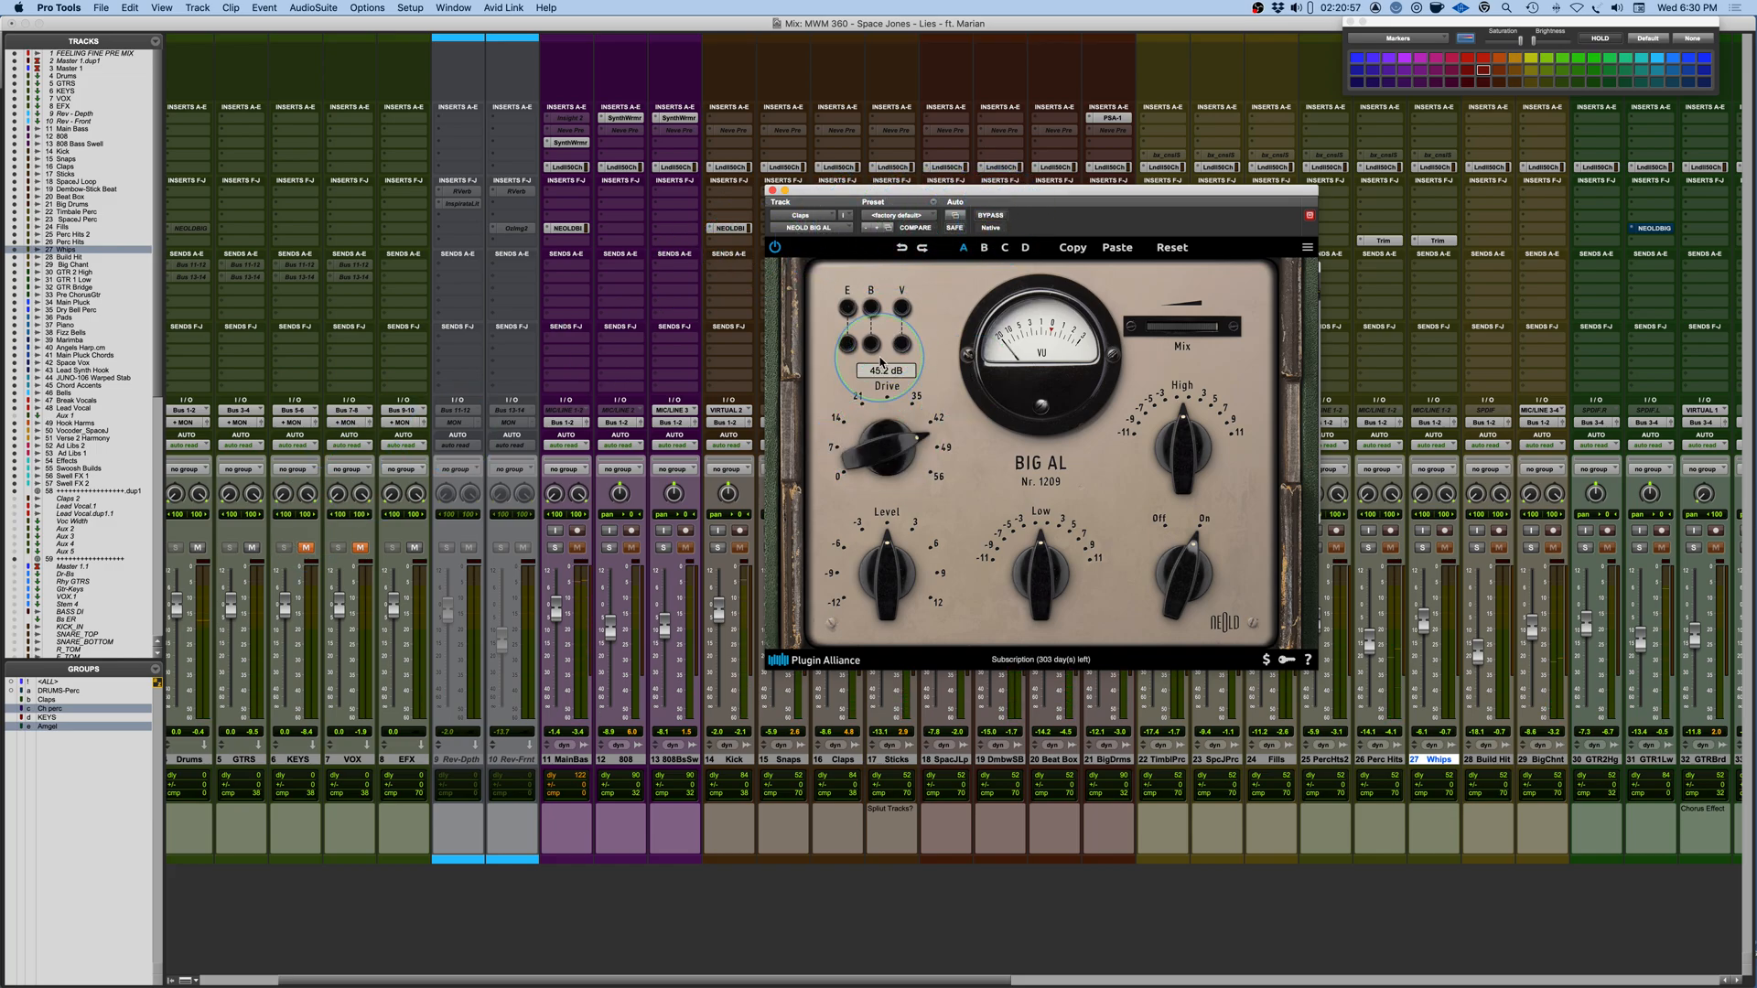
click(904, 309)
mouse_move(885, 427)
mouse_down()
mouse_move(883, 449)
mouse_move(883, 408)
mouse_up()
drag(885, 576, 885, 569)
mouse_move(1167, 426)
mouse_down()
mouse_move(1184, 427)
mouse_move(1167, 430)
mouse_up()
drag(1039, 563, 1037, 531)
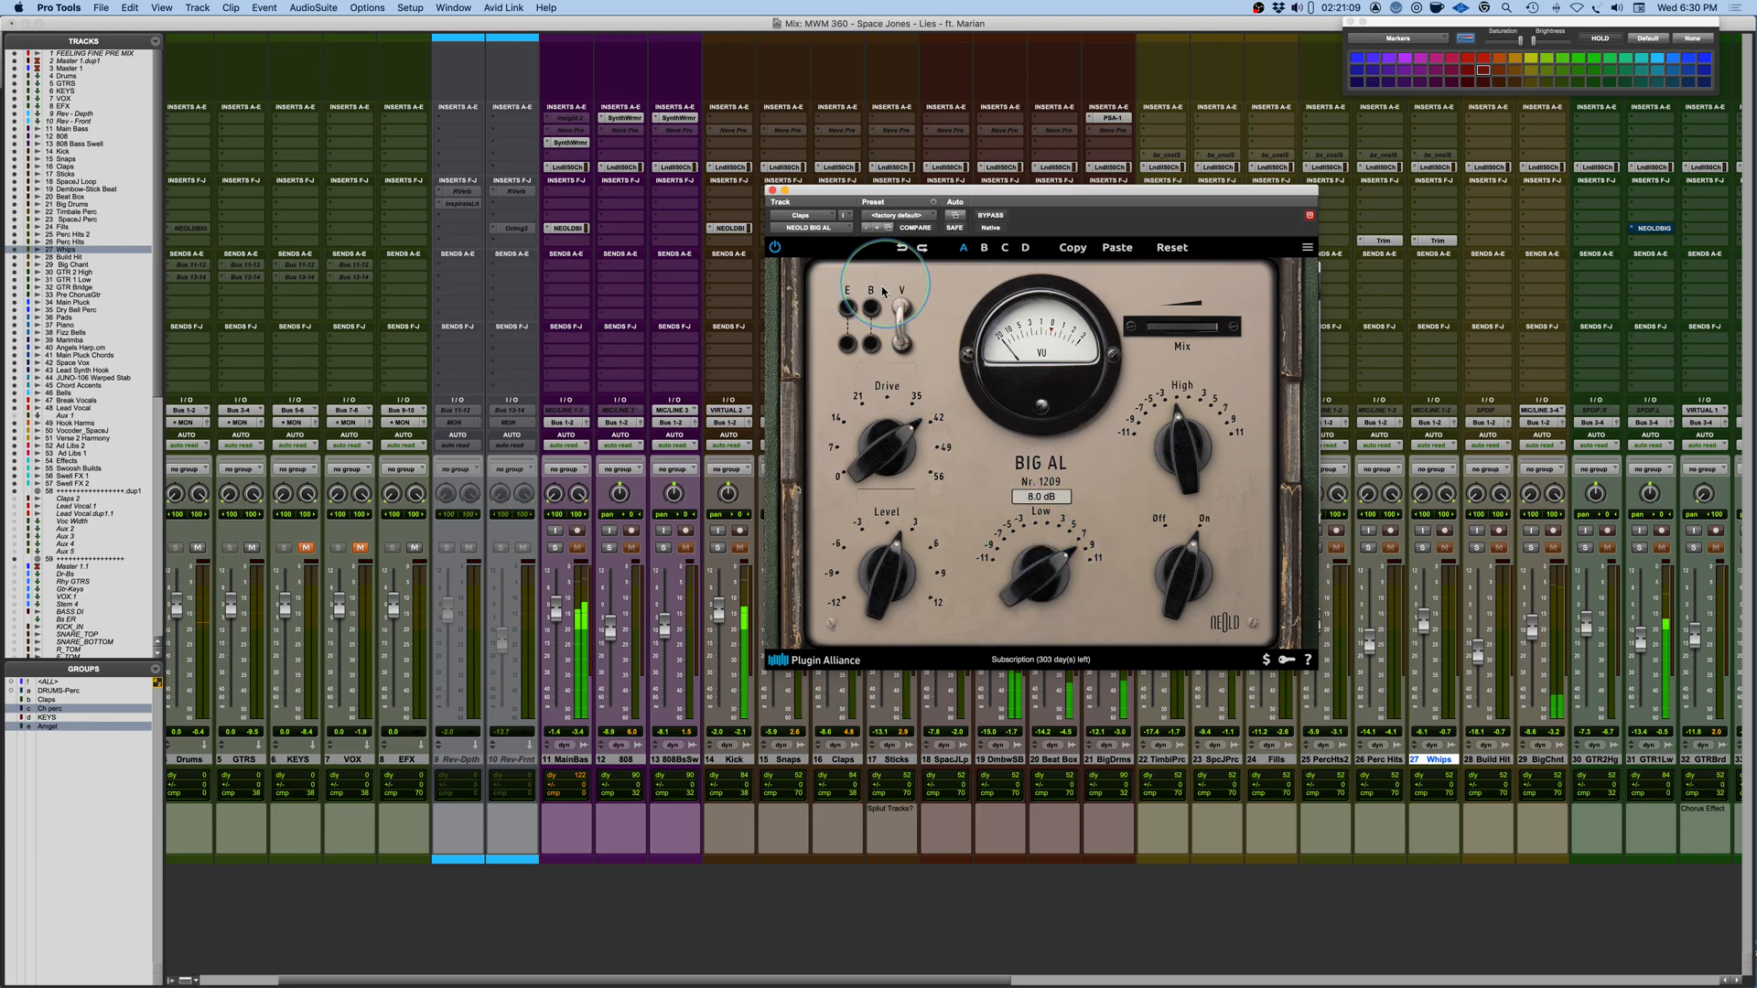
Turn on the Claps' Emphasis and Bass Compensation, raise Low to about 11 dB, and return Level to about 0 dB.
click(846, 315)
drag(1007, 578, 1018, 620)
click(872, 325)
drag(1038, 575, 1040, 477)
drag(866, 599, 878, 625)
Try the Claps' Drive at about 56 dB with Level raised to 12 dB, and pull Level back down.
drag(888, 443, 871, 445)
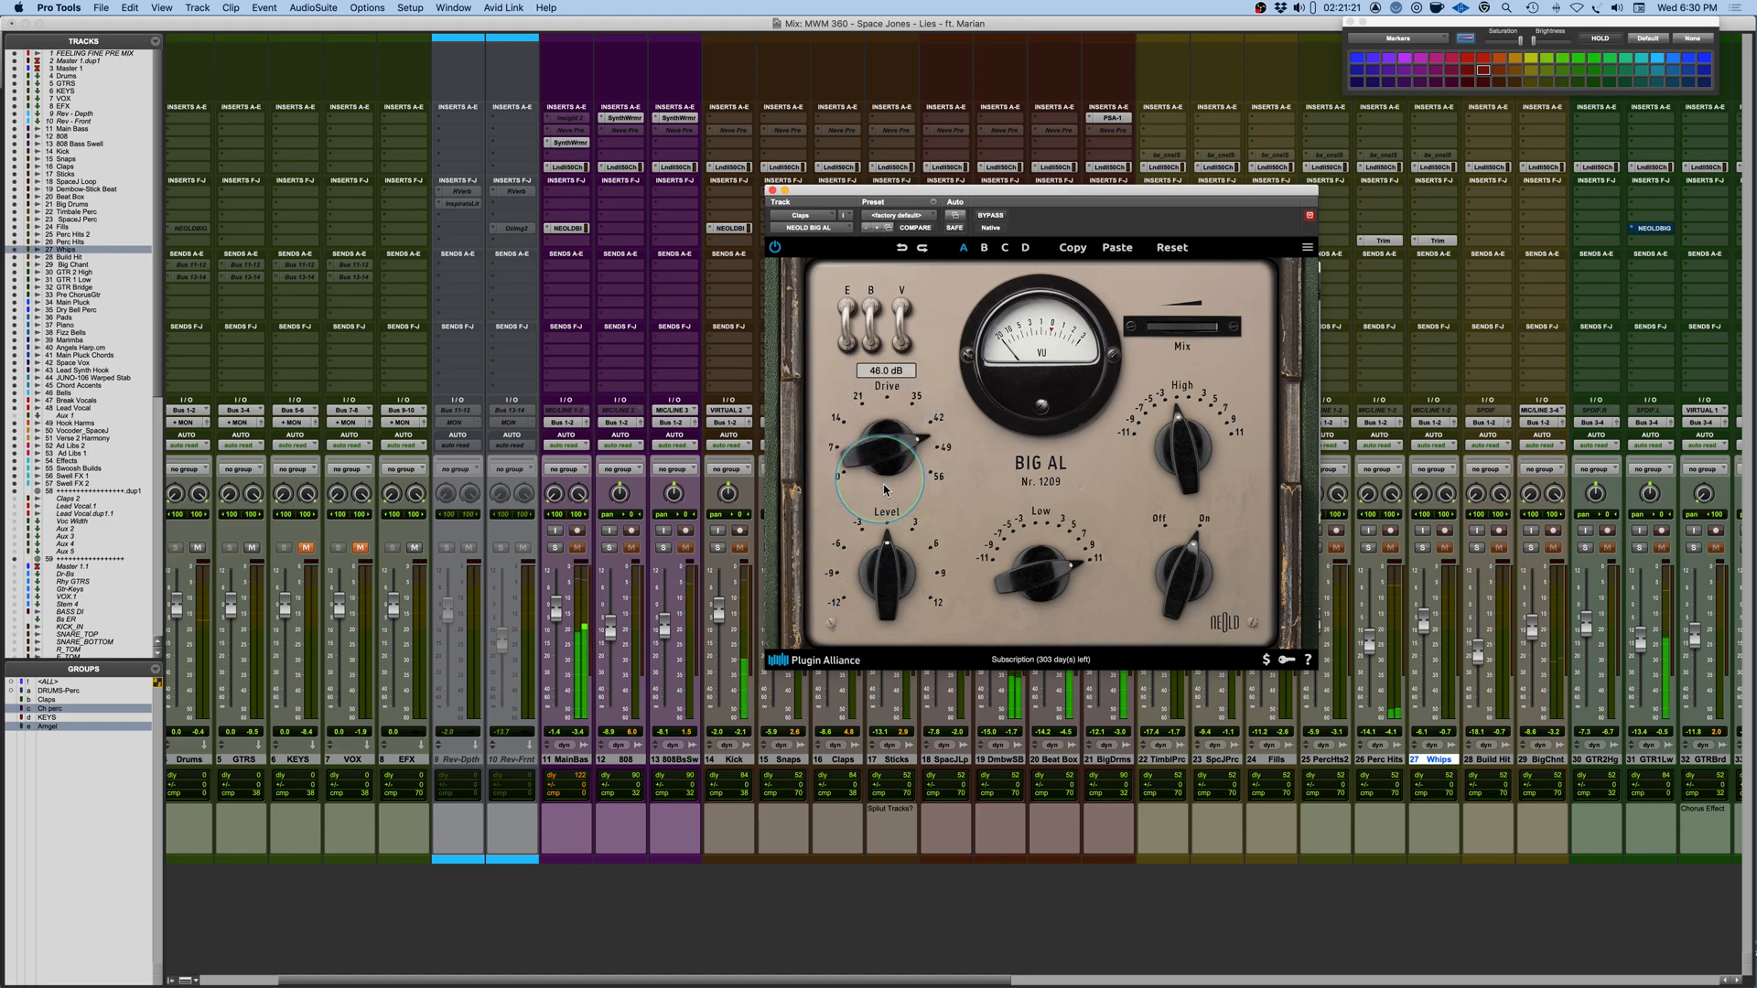
drag(885, 574, 895, 518)
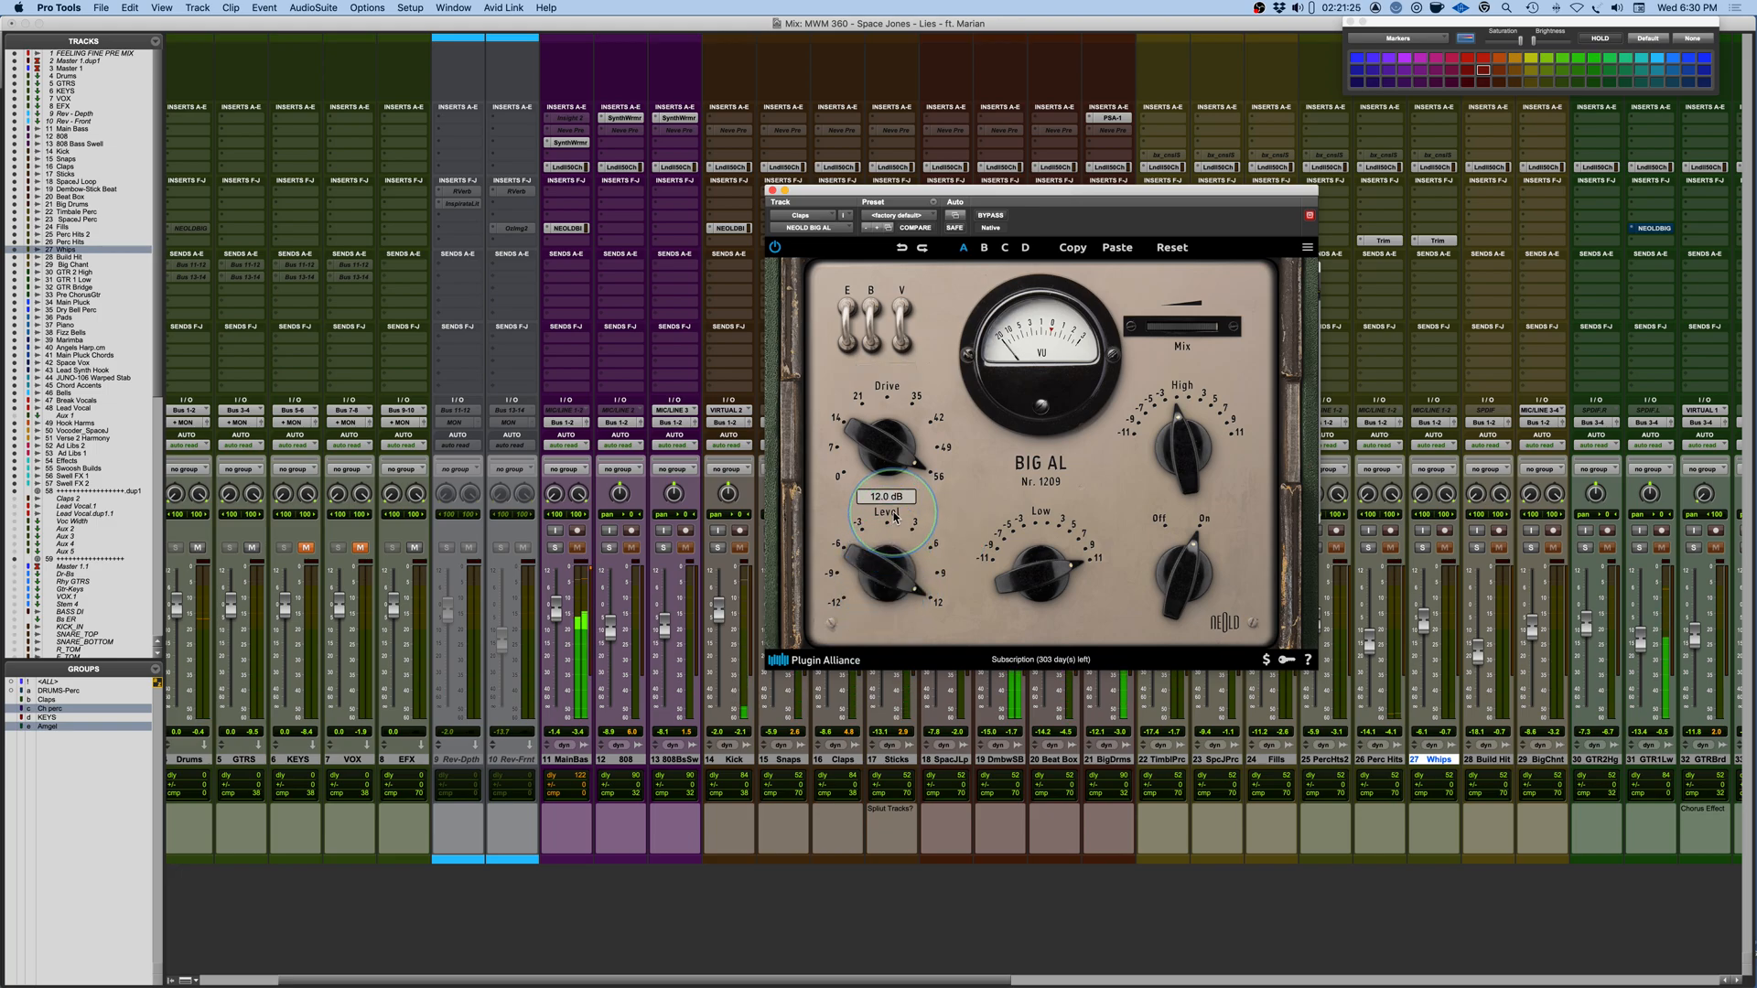
drag(895, 518, 871, 645)
Rebalance the Claps with Drive at about 31 dB, Level slightly below zero and Low at about 7 dB, and compare with bypass.
drag(876, 464, 878, 463)
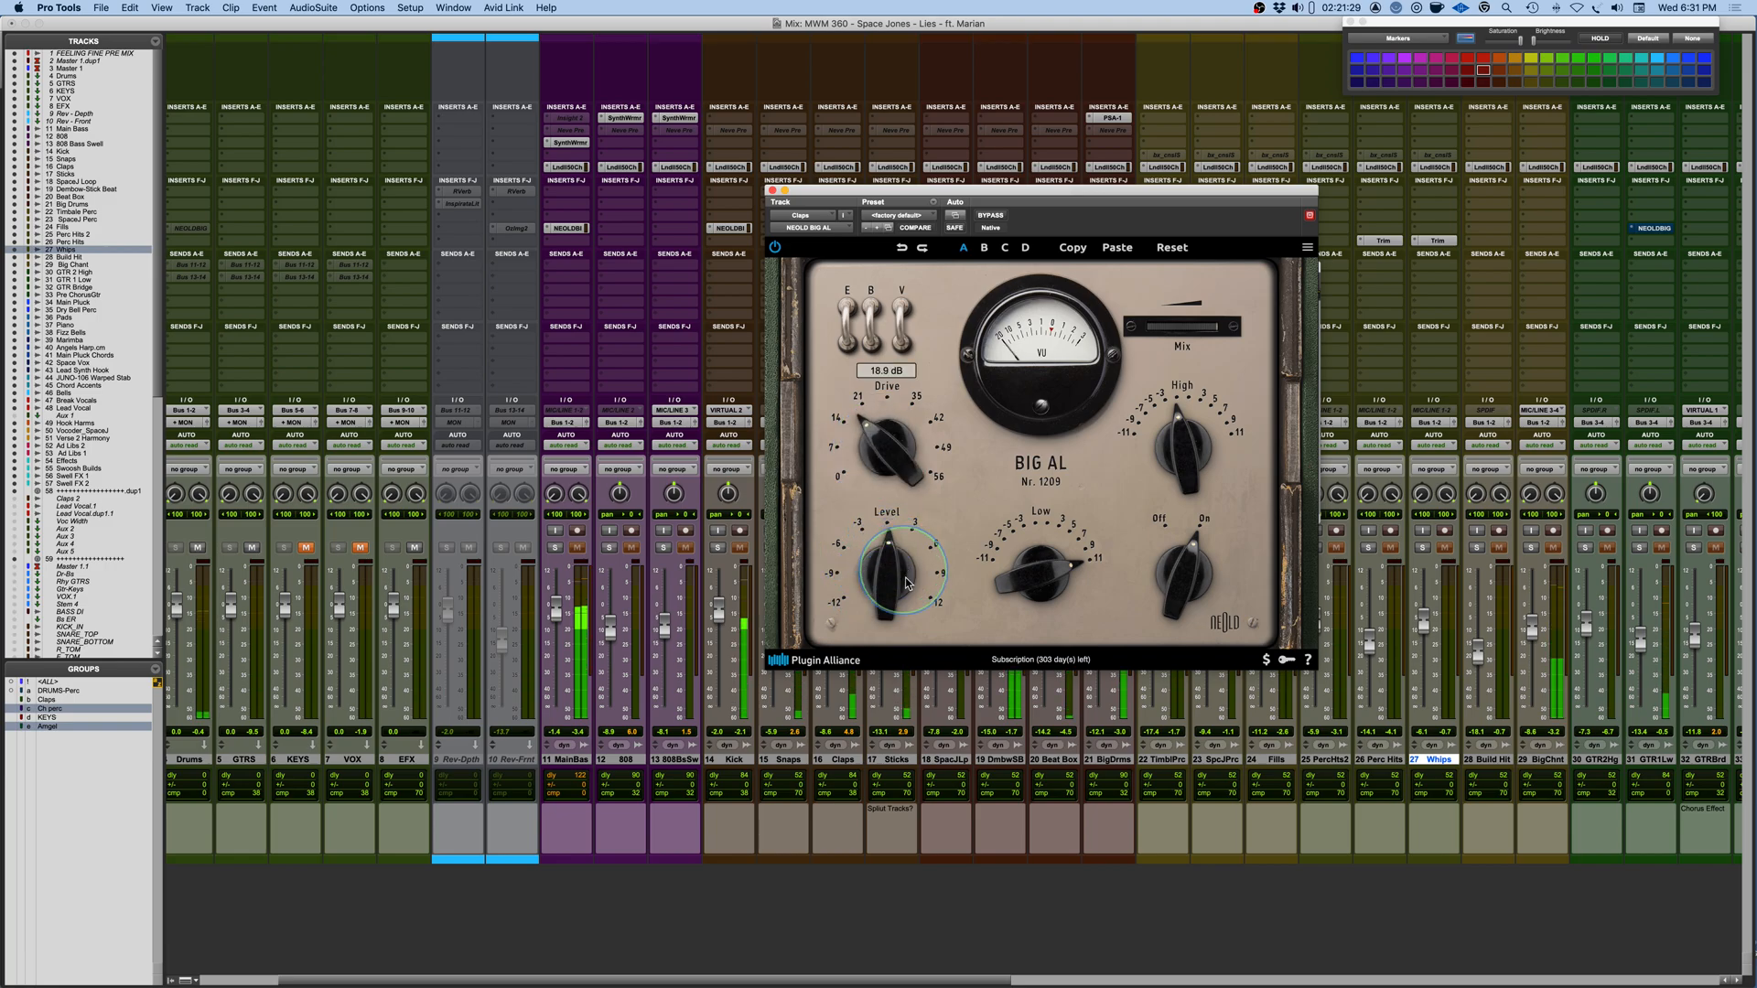
drag(911, 597, 895, 574)
drag(892, 460, 877, 444)
drag(885, 579, 884, 631)
drag(883, 447, 886, 430)
mouse_move(884, 572)
mouse_down()
mouse_move(886, 555)
mouse_move(888, 593)
mouse_up()
drag(1041, 578, 1044, 630)
click(991, 216)
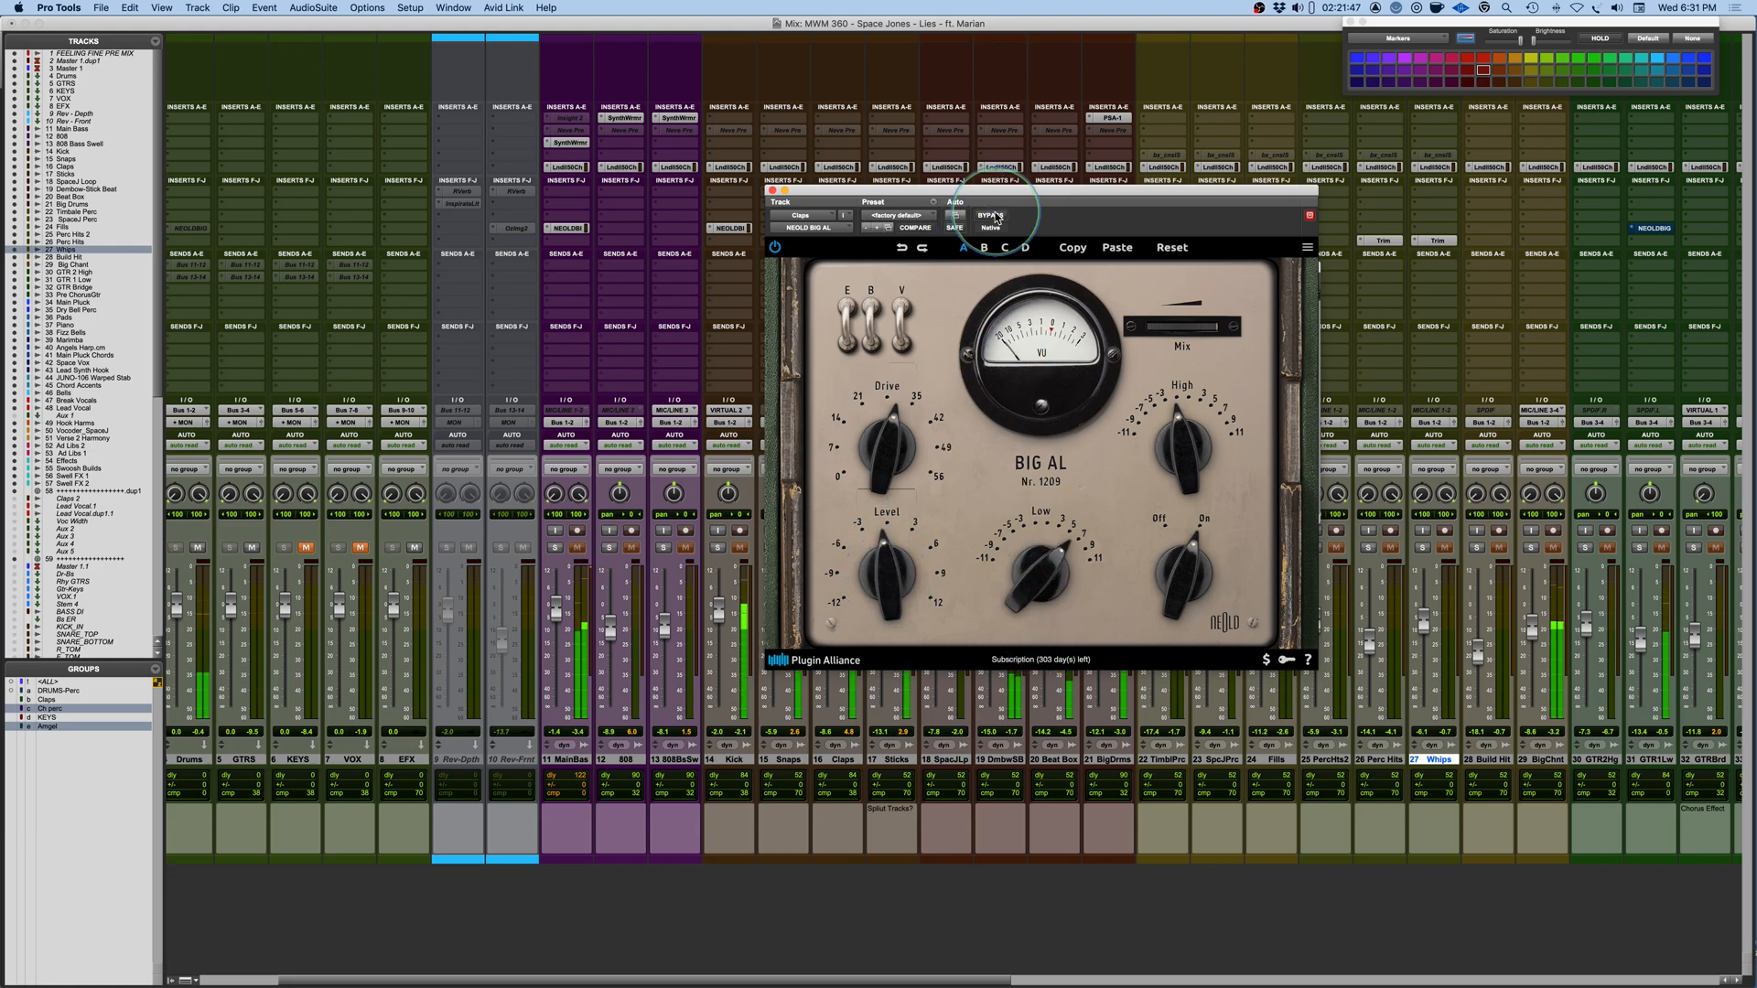
click(993, 216)
Turn off the Claps' Bass Compensation, adjust High slightly above zero, lower Low to about 4 dB, and compare with bypass.
click(1208, 454)
click(871, 324)
drag(1025, 592, 1025, 601)
click(990, 216)
click(990, 216)
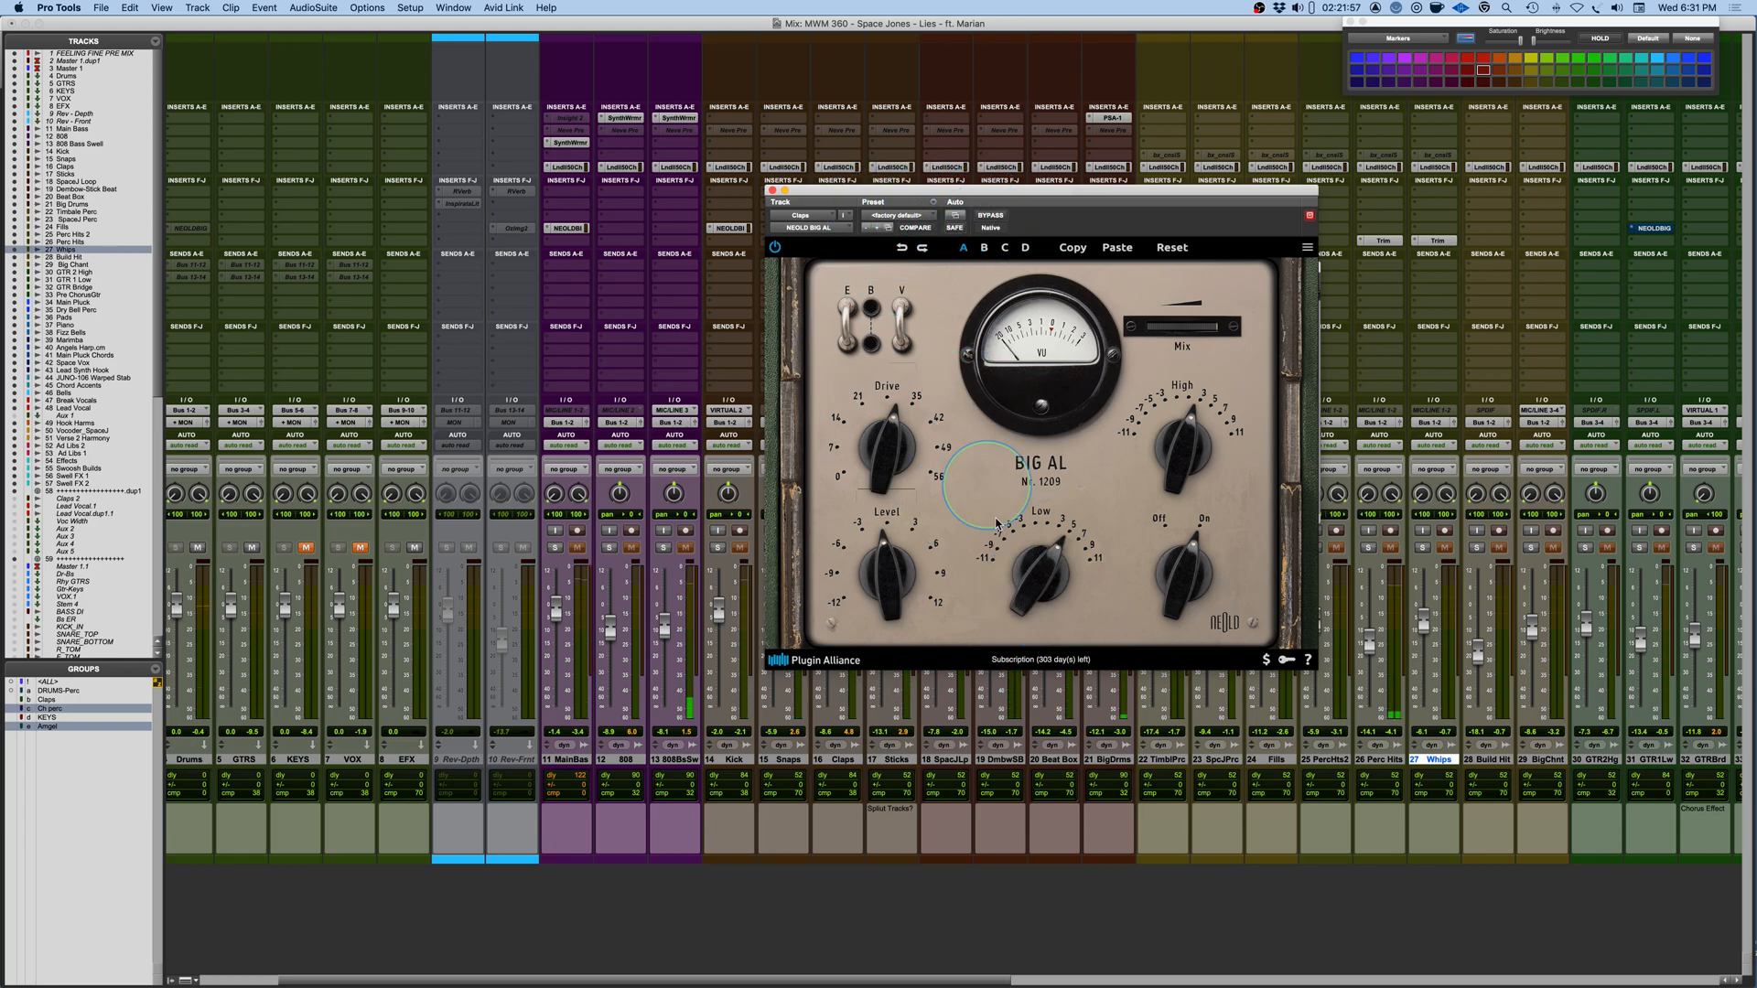
Trim the Claps' Level to about -1.5 dB and compare the processed sound with bypass.
click(994, 217)
drag(888, 567, 888, 573)
click(995, 217)
click(994, 217)
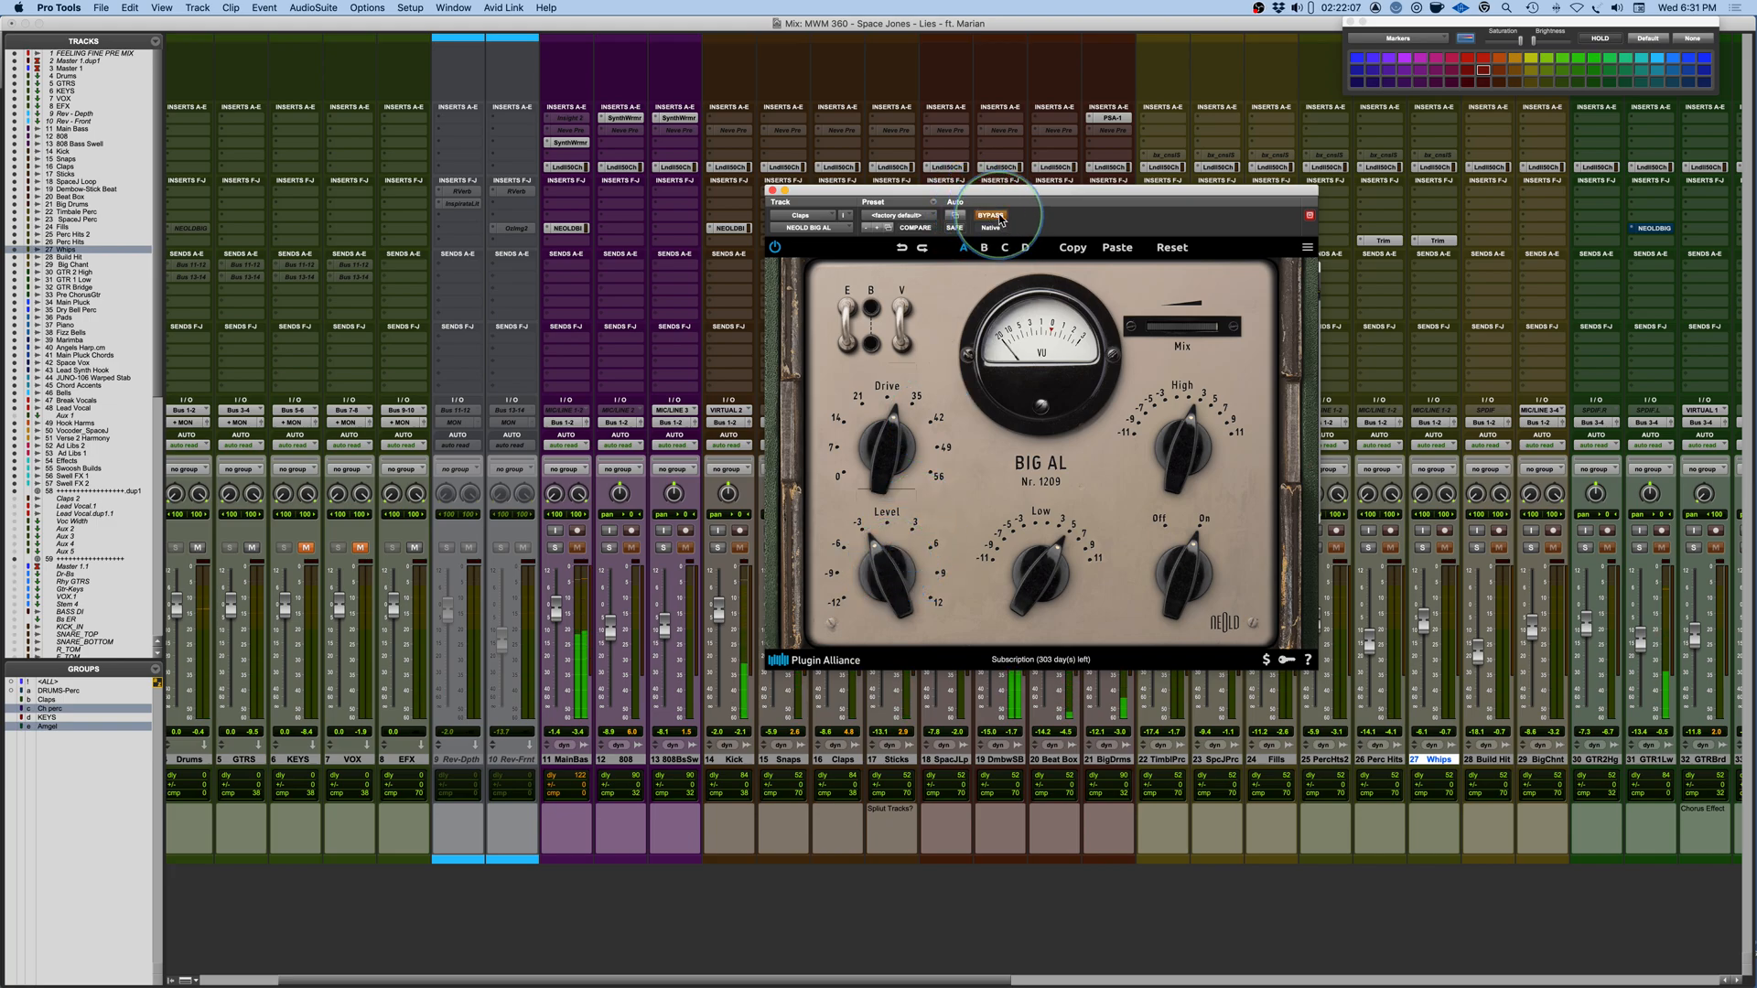
Solo the Kick together with the Claps, and move the Claps' plug-in window off the drum channels while checking its knob settings.
click(739, 547)
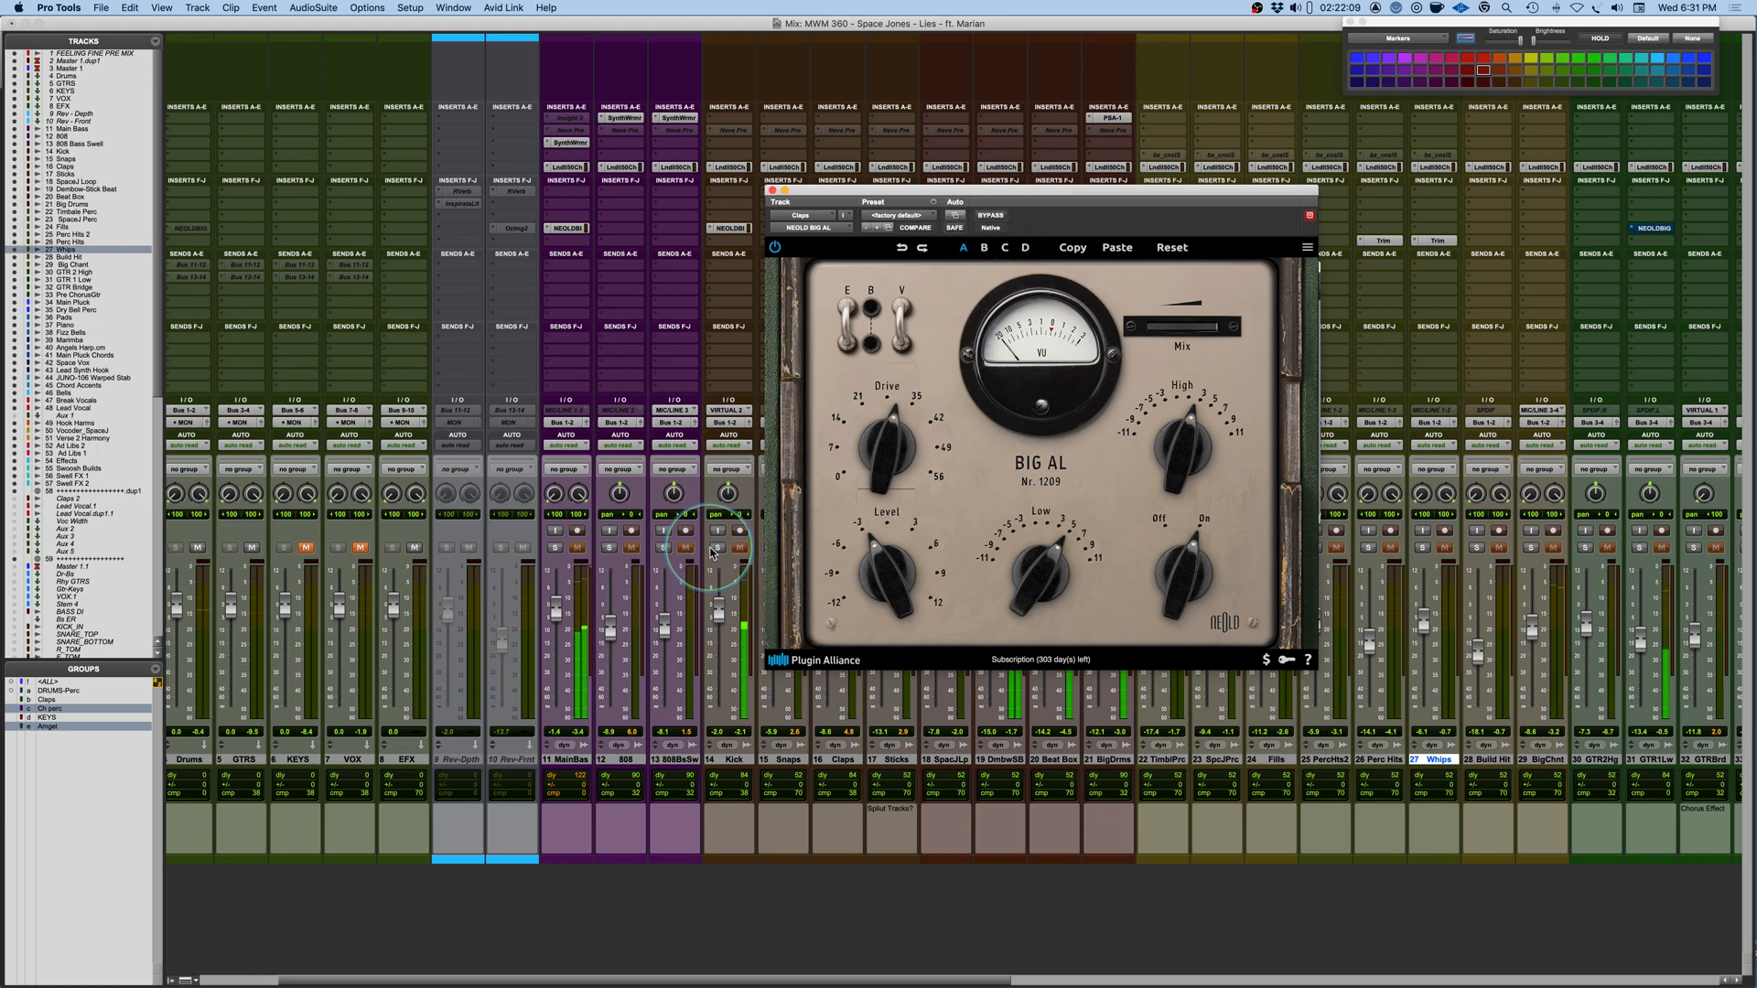
click(717, 547)
drag(958, 190, 1180, 117)
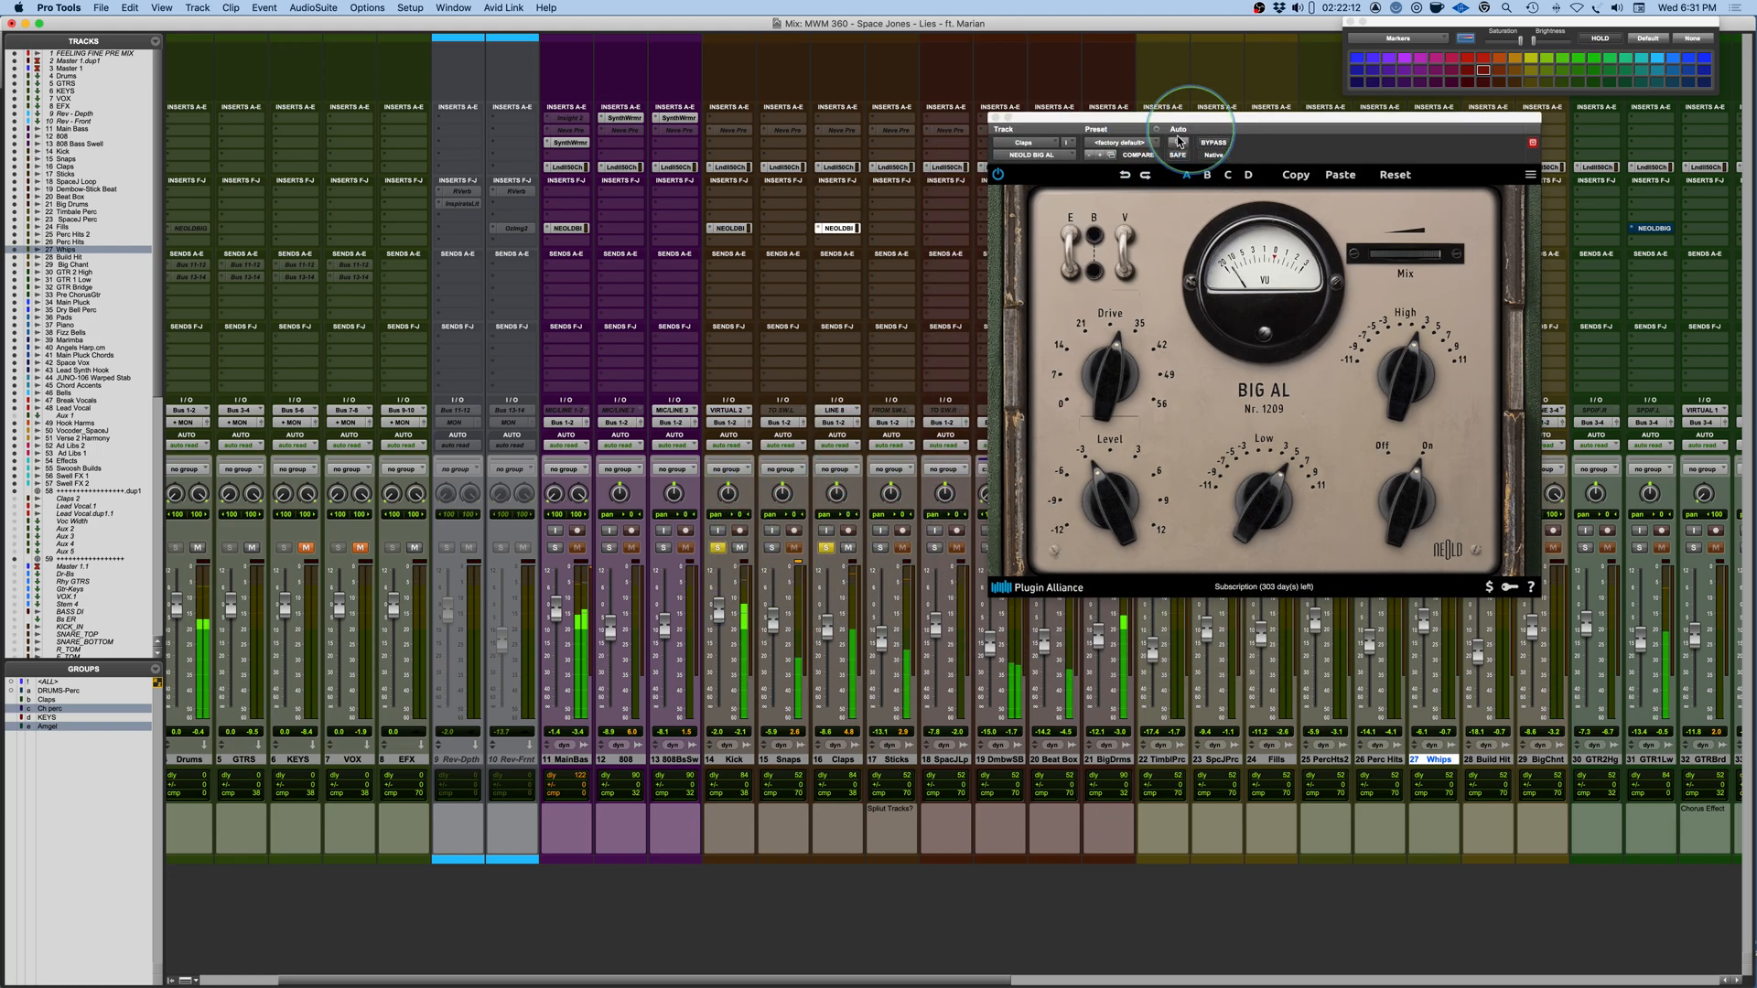
click(1111, 392)
drag(1111, 392, 1113, 394)
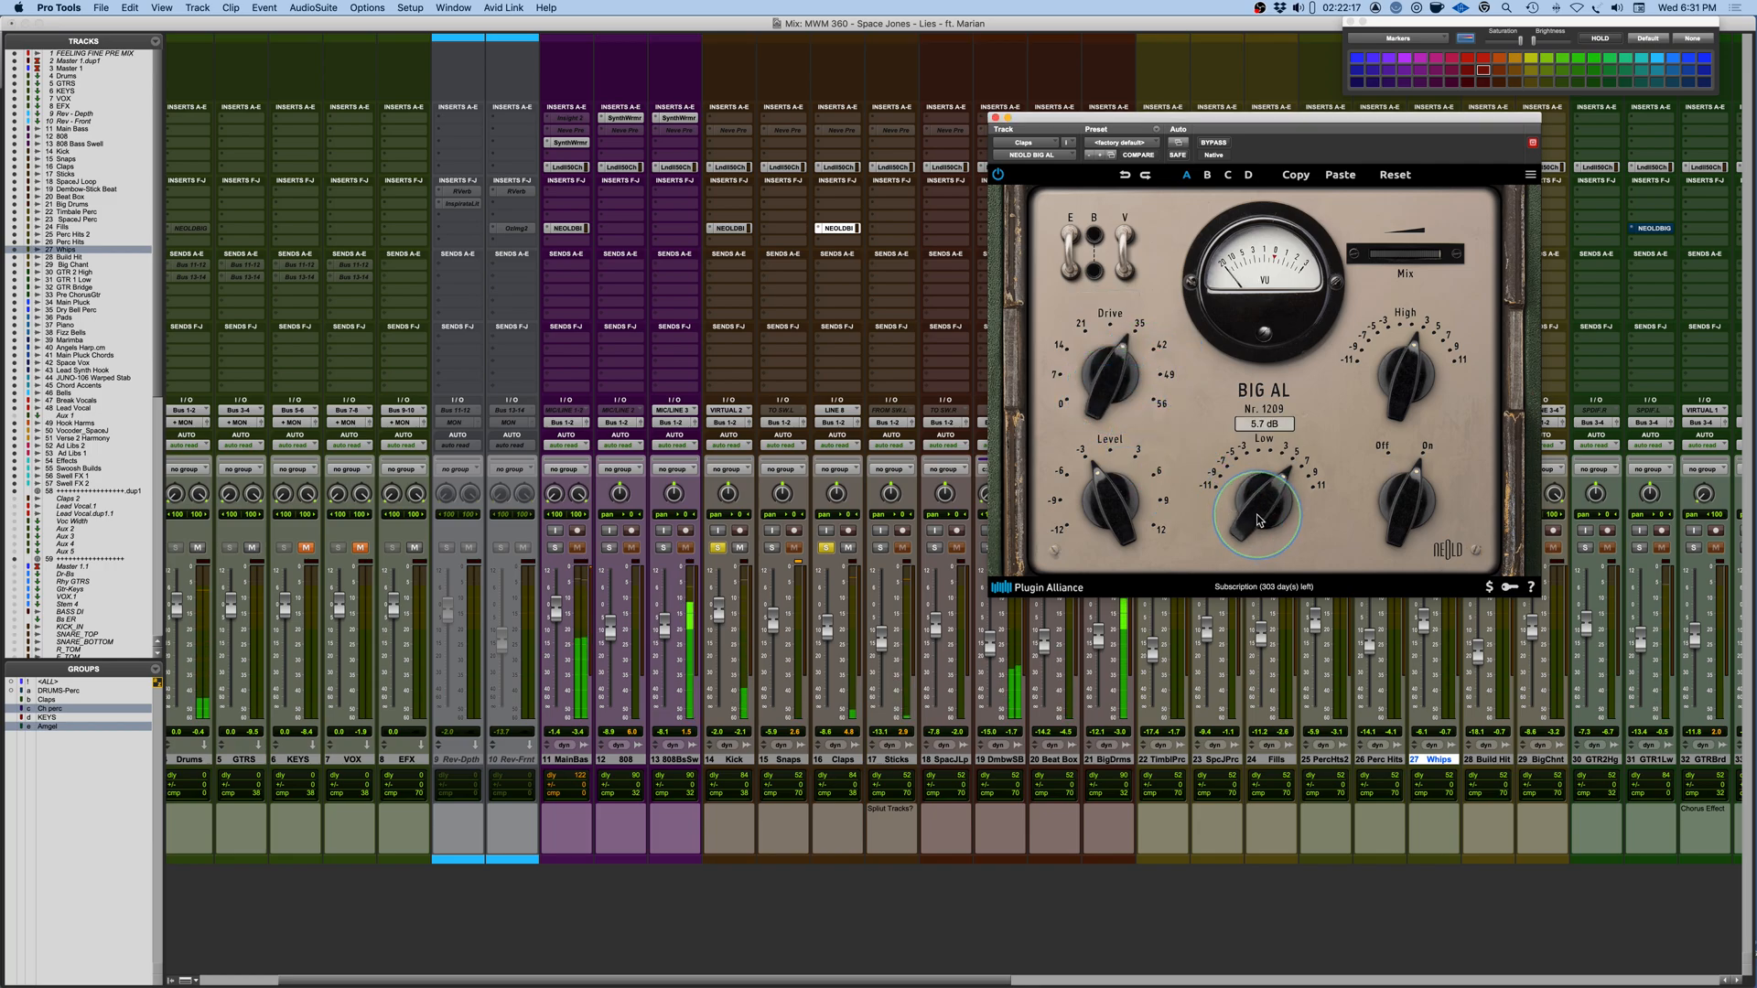
mouse_move(1100, 503)
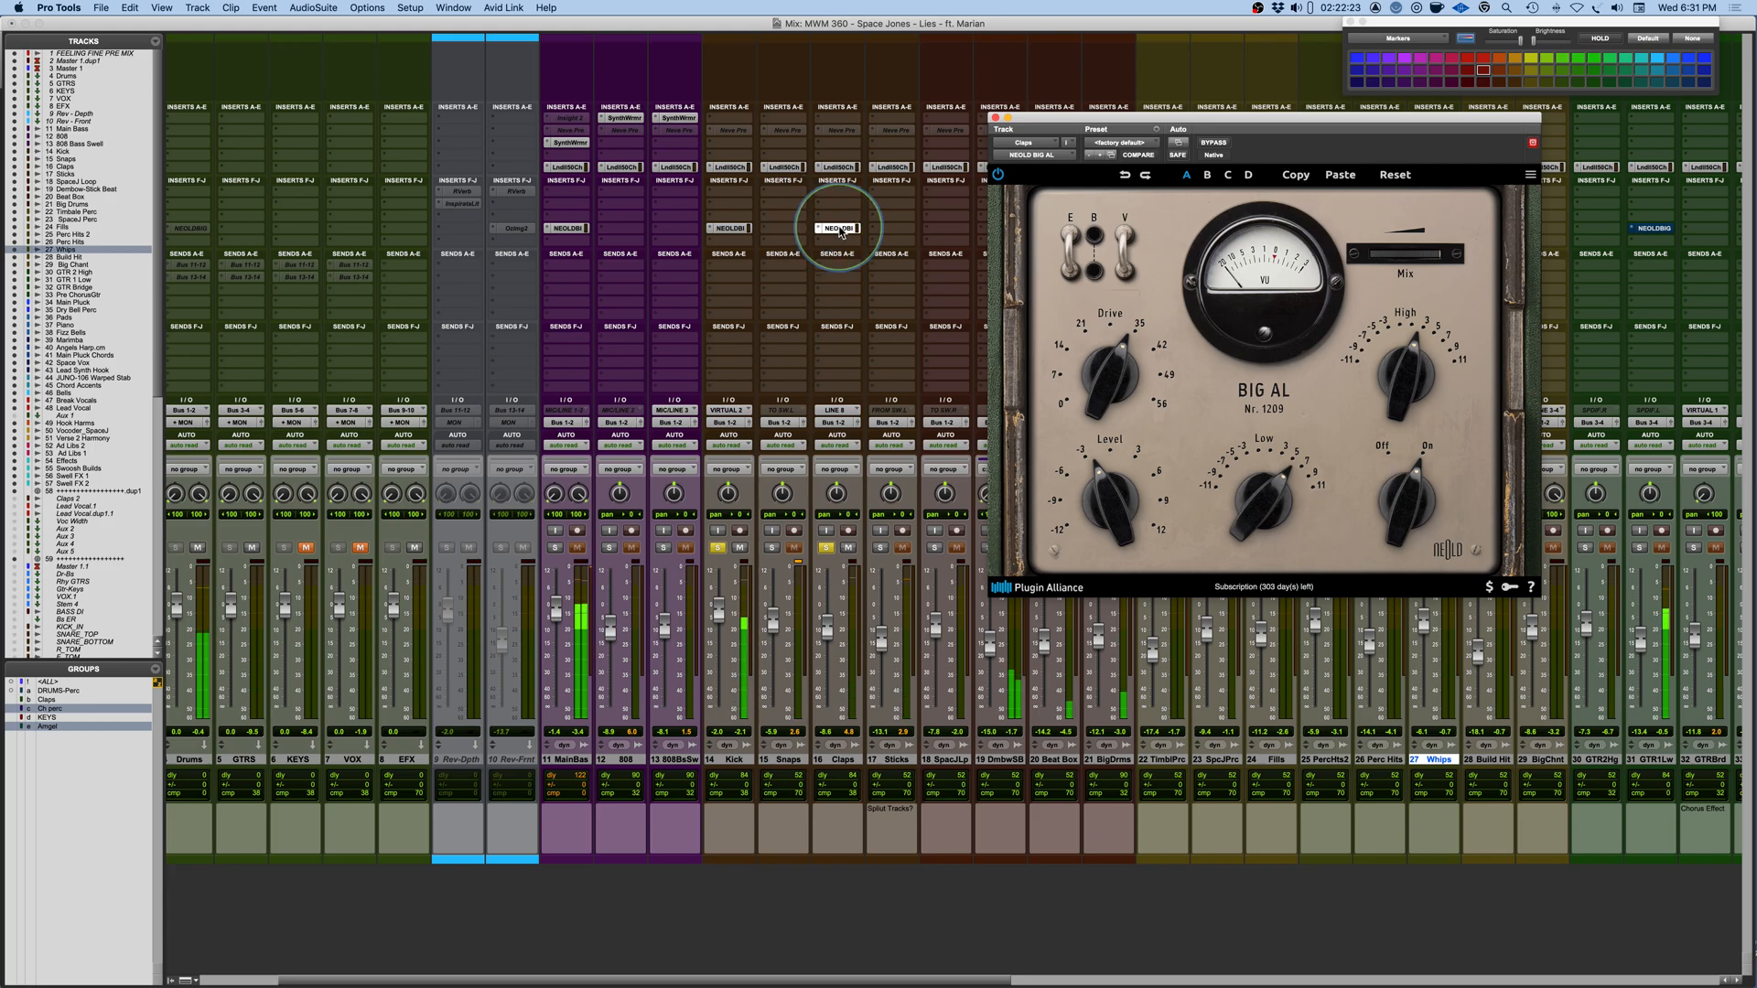
Toggle bypass across the mixer's row of BIG AL inserts for comparison, and clear the solos.
alt+super+click(840, 229)
alt+super+click(840, 229)
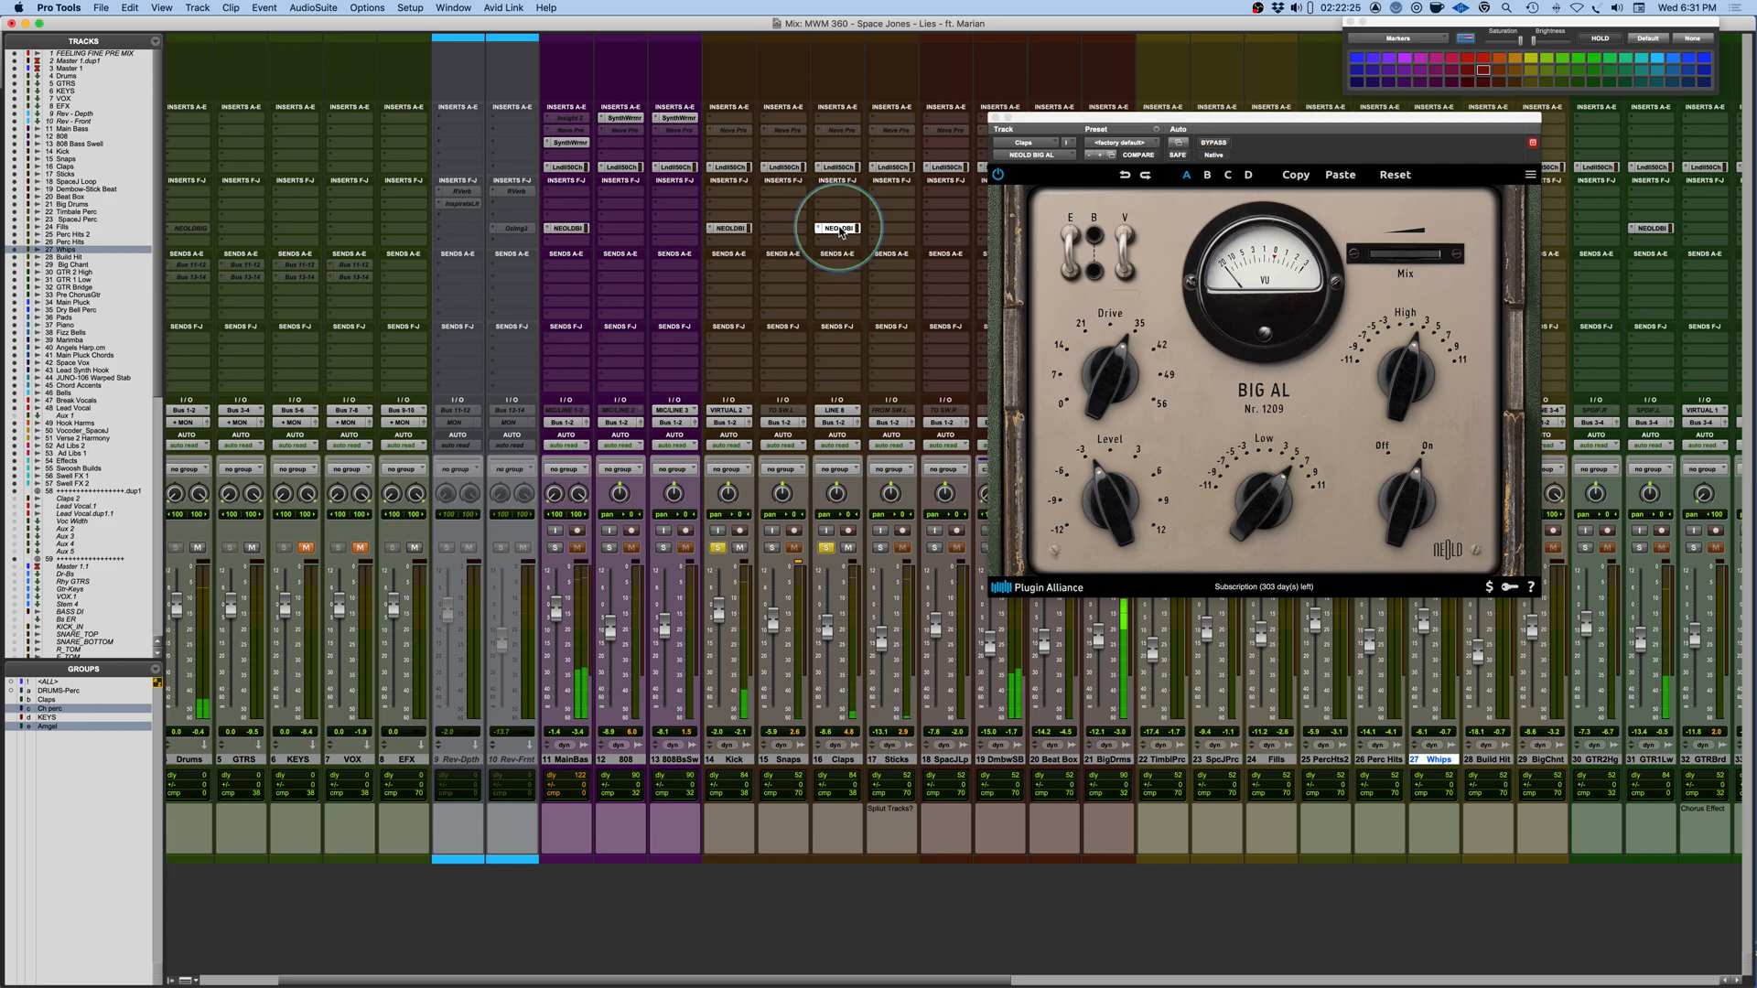
alt+click(826, 547)
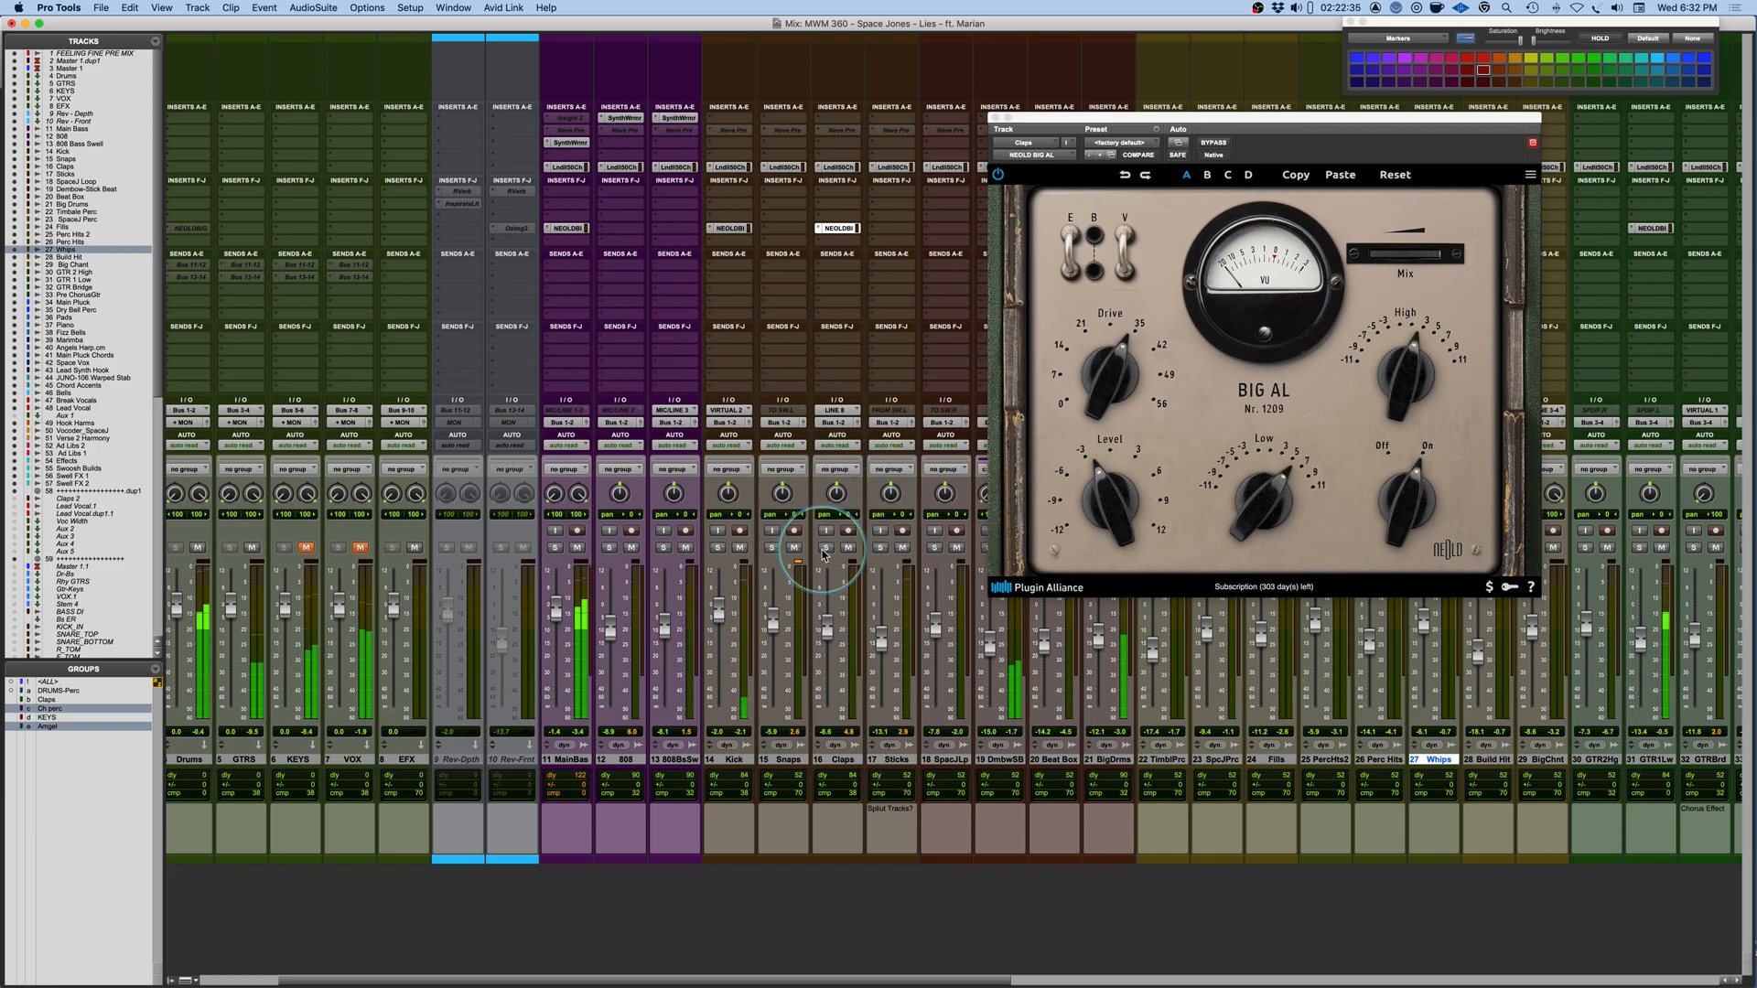
Reposition the Claps' plug-in window to uncover the Memory Locations list and the mixer channels beyond the drums.
drag(1126, 117, 530, 98)
scroll(941, 899, right, 5)
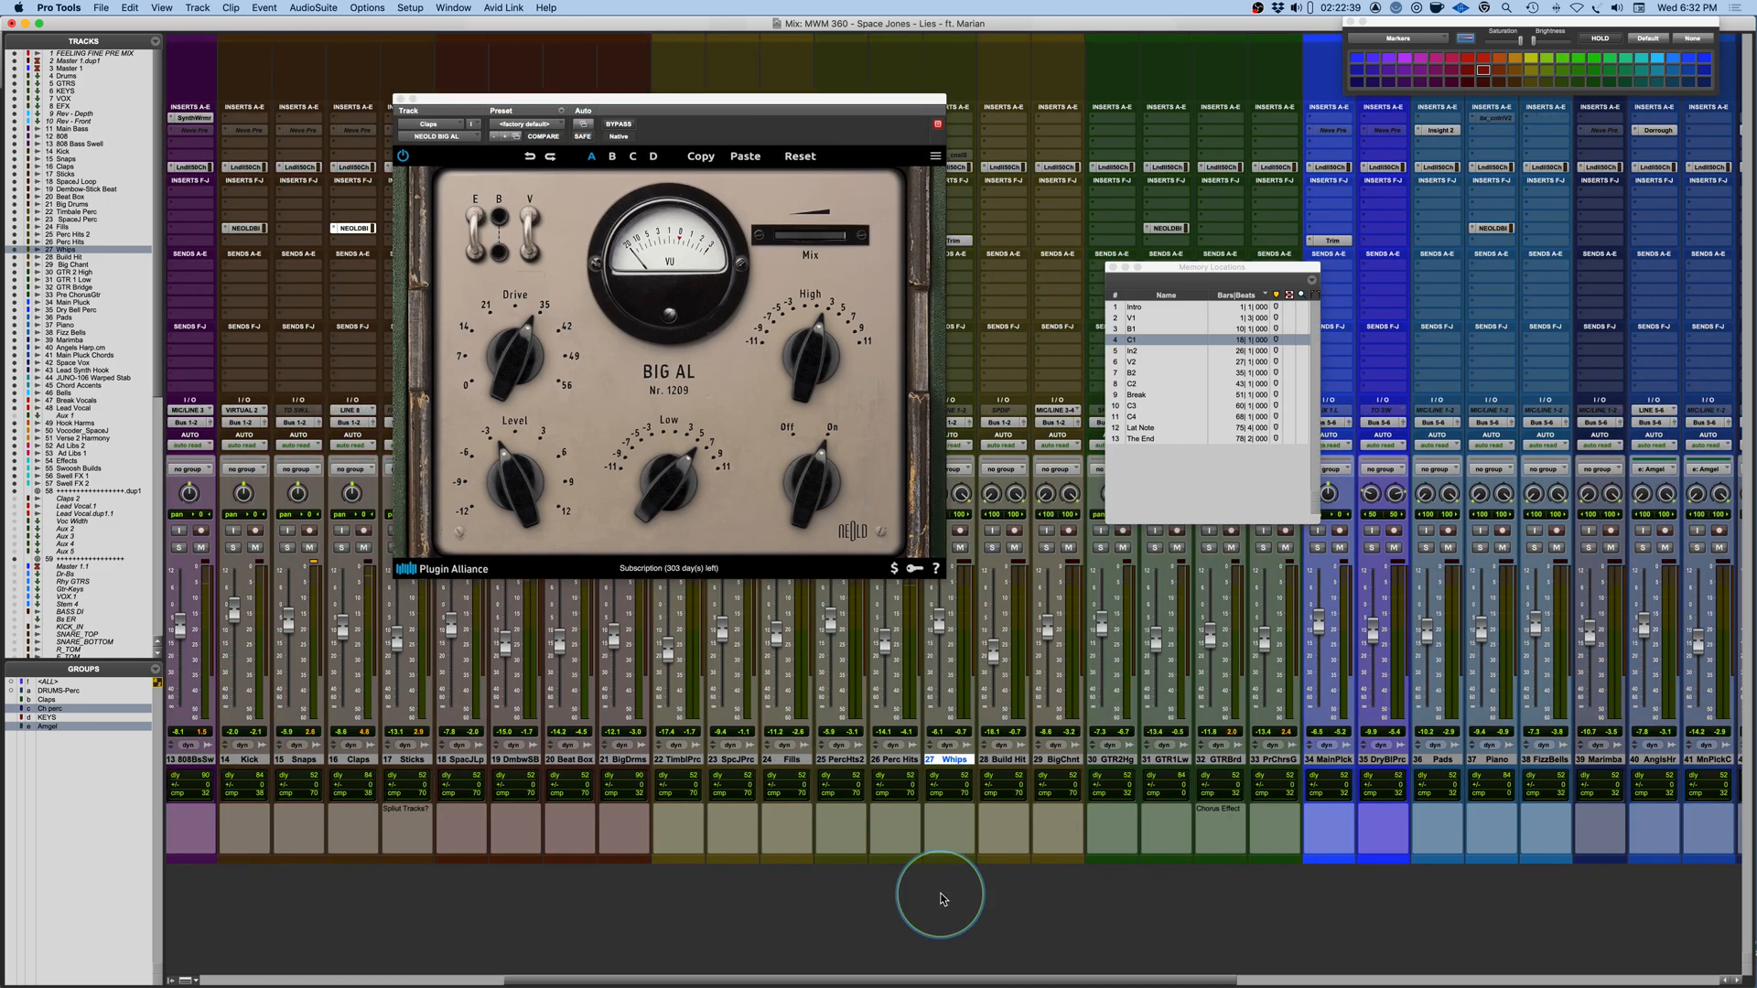
scroll(941, 899, left, 6)
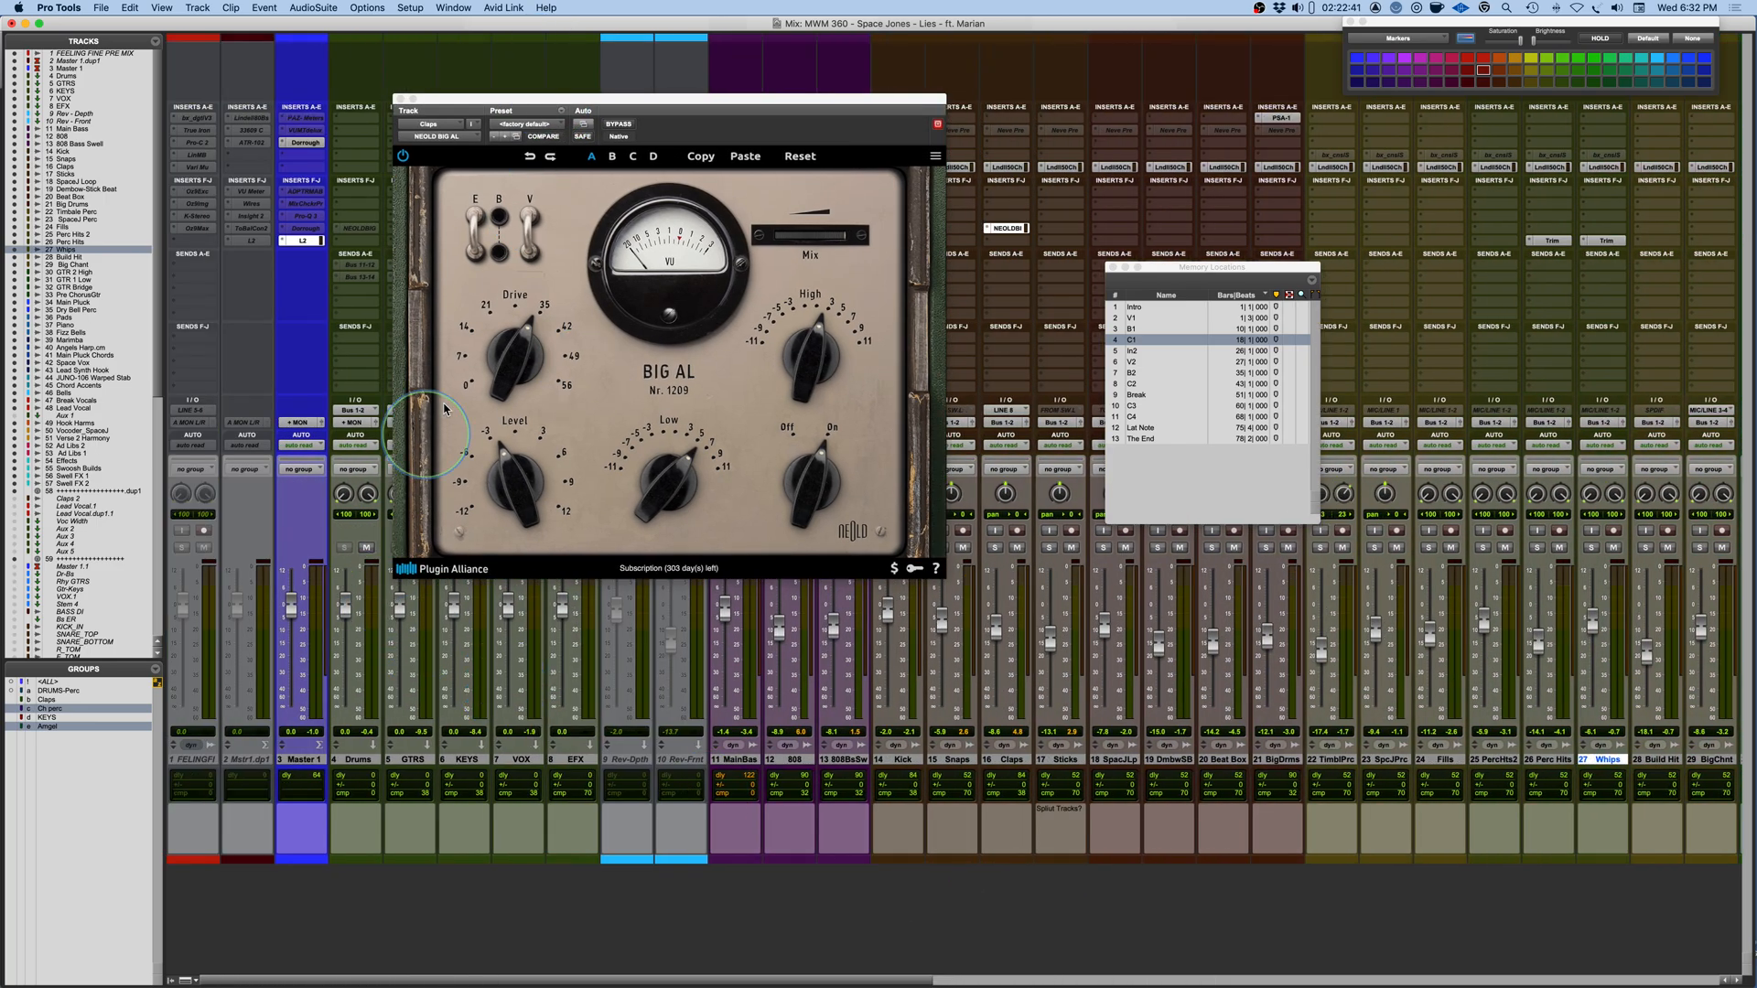
drag(593, 113, 900, 119)
click(741, 785)
scroll(1282, 863, right, 5)
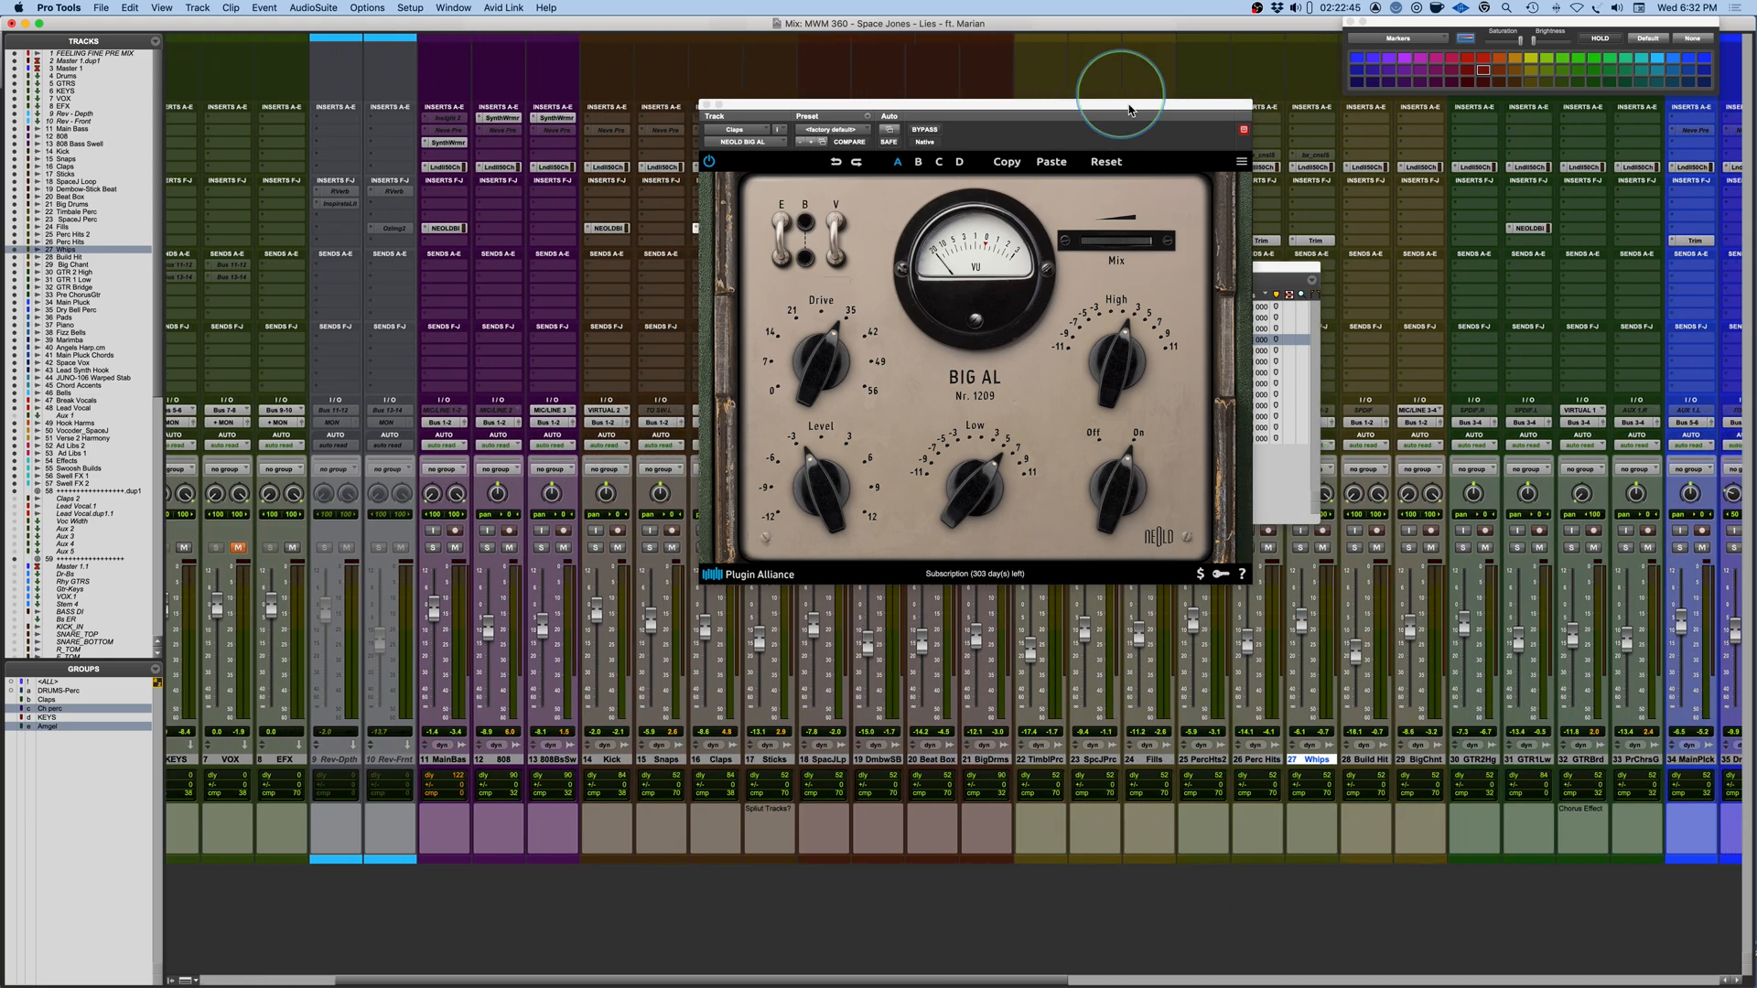
click(1140, 107)
drag(1139, 107, 761, 89)
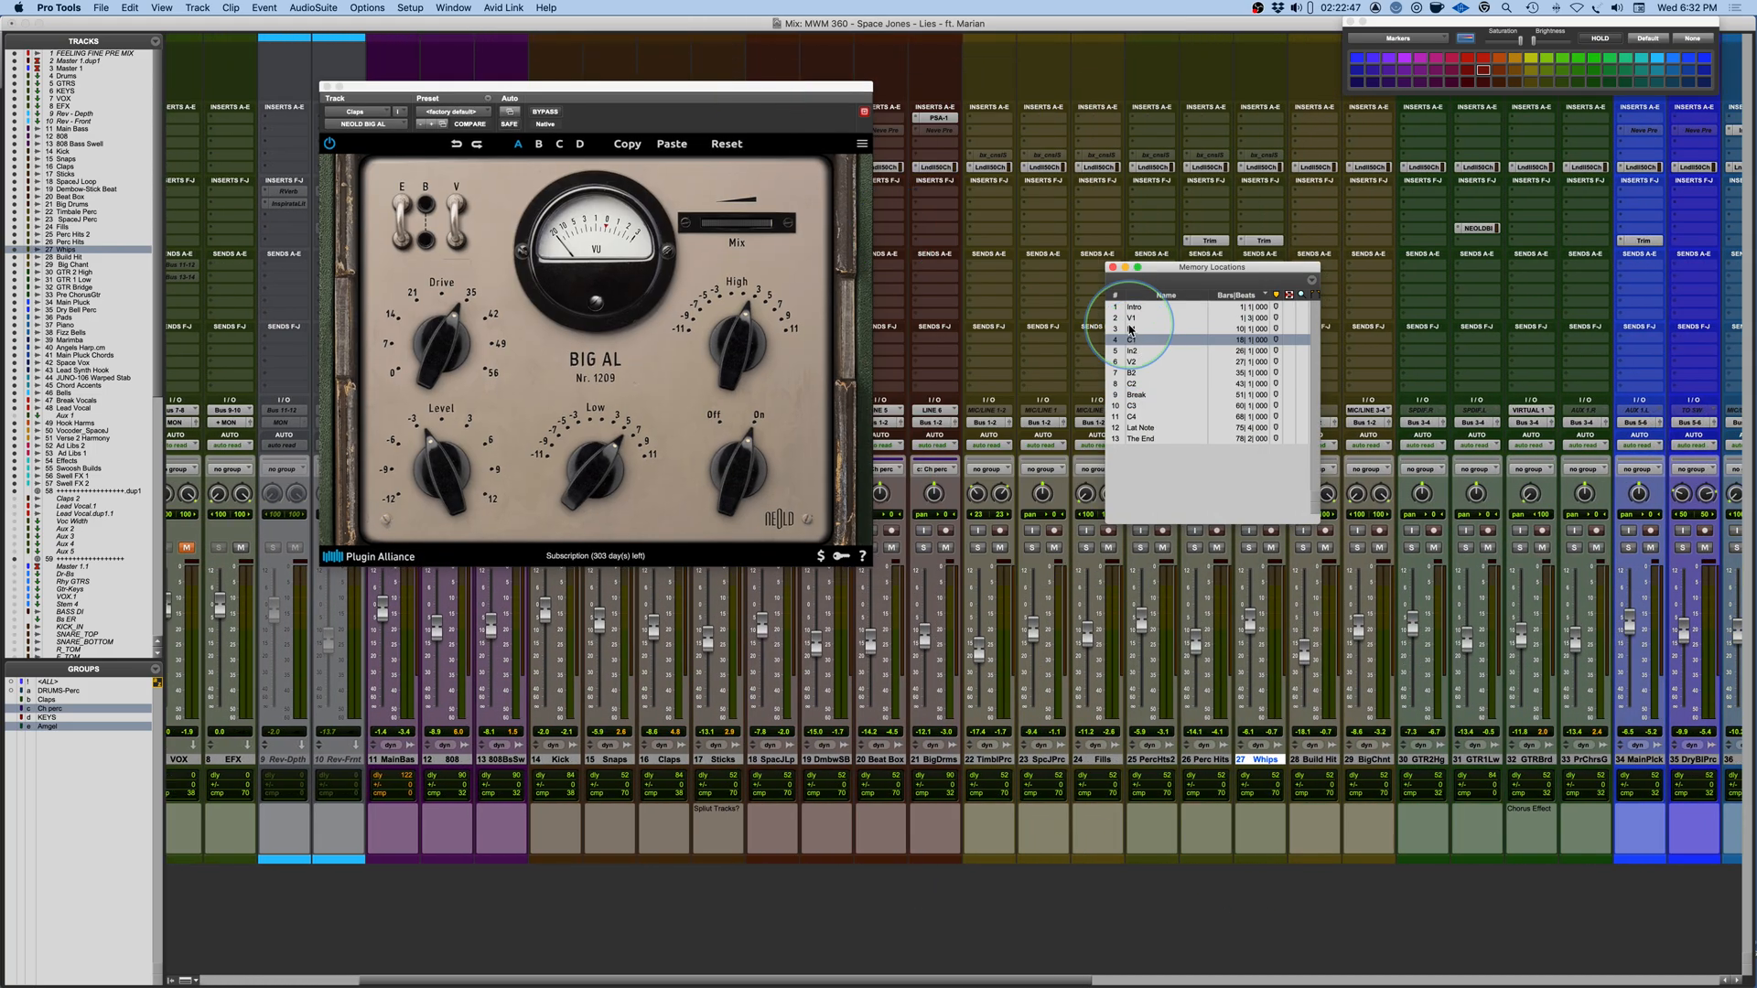
Recall memory location B1, and open the Piano's BIG AL plug-in with that track soloed.
scroll(1094, 792, right, 10)
click(1204, 271)
drag(1204, 271, 1451, 269)
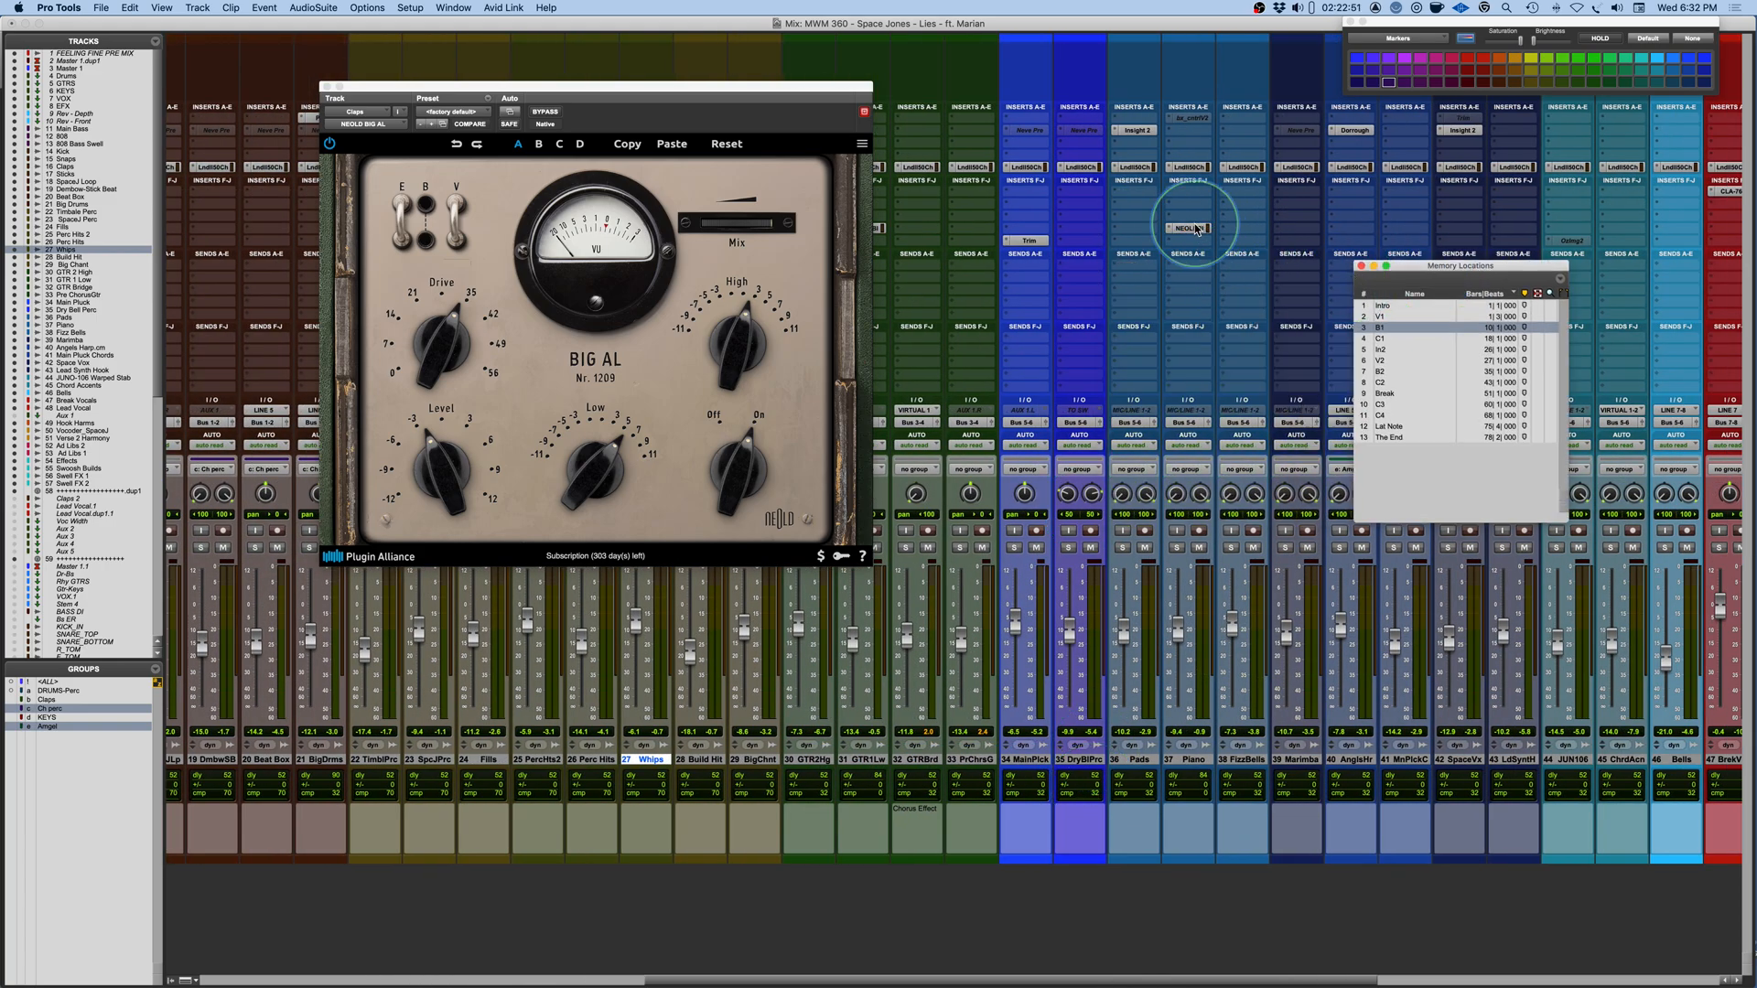
drag(741, 86, 856, 68)
click(1177, 548)
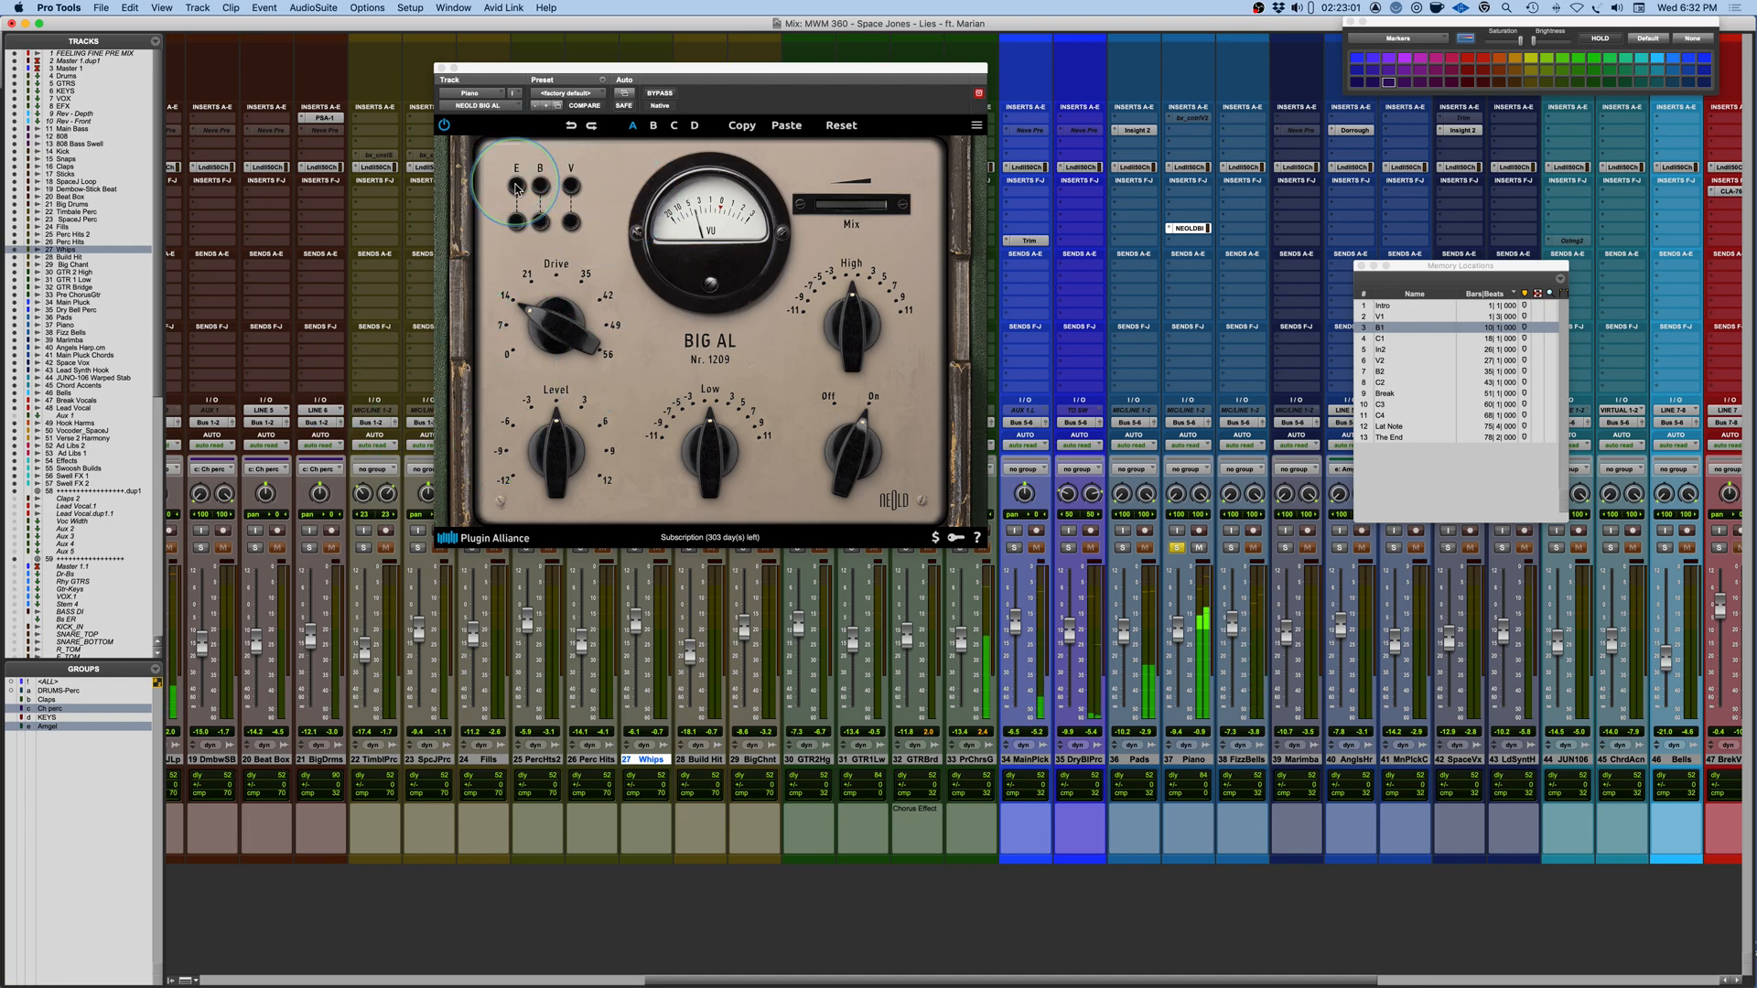
Turn on the Piano's Voltage Sag, and try Drive at 28 dB with Low raised to about 3 dB.
click(571, 186)
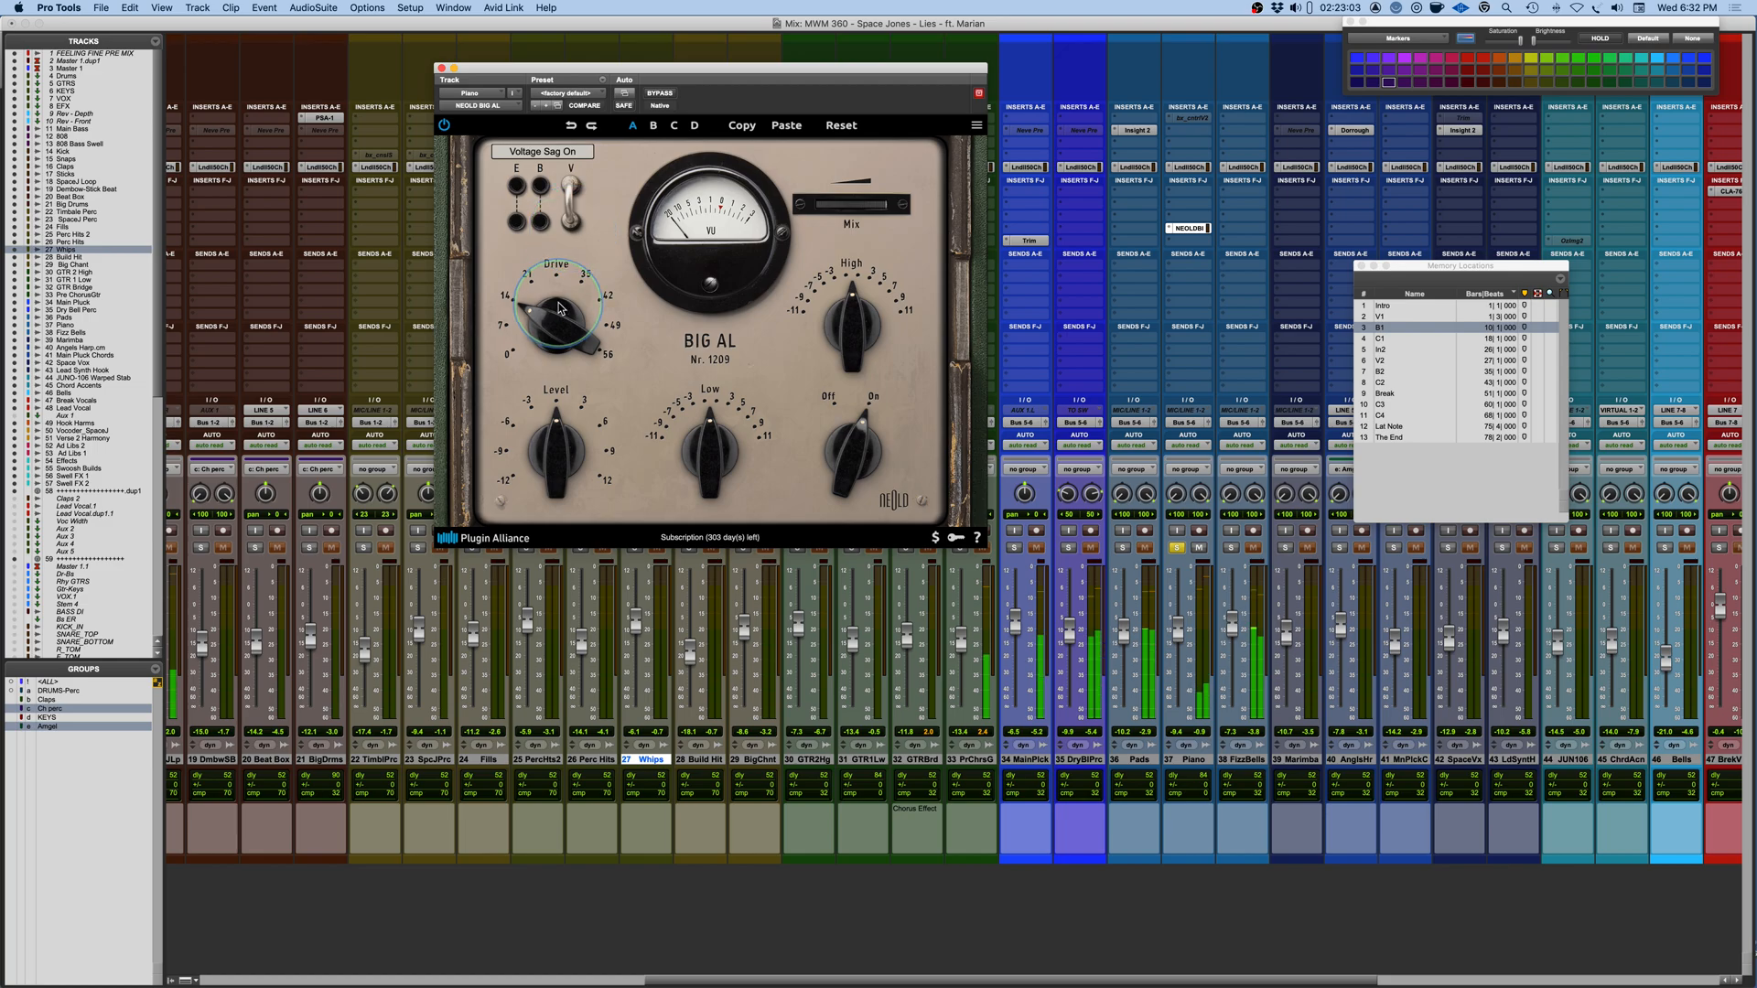
drag(560, 309, 551, 284)
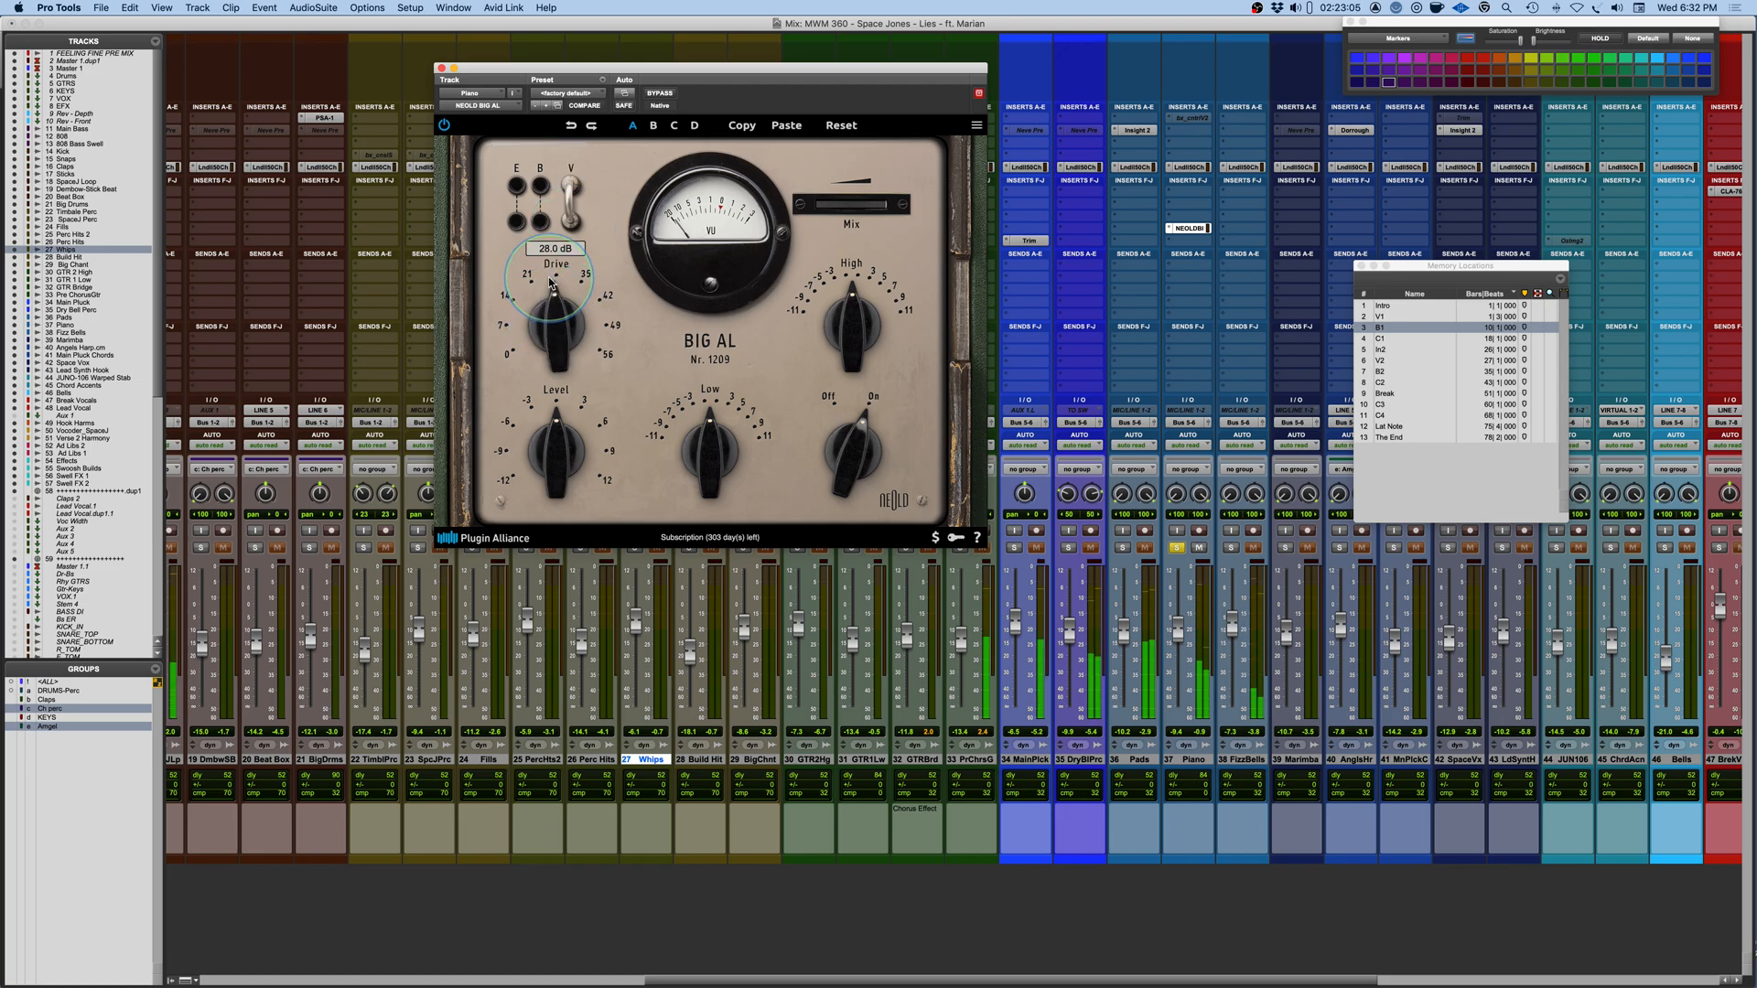
drag(707, 443, 704, 426)
drag(547, 322, 543, 338)
drag(708, 453, 706, 486)
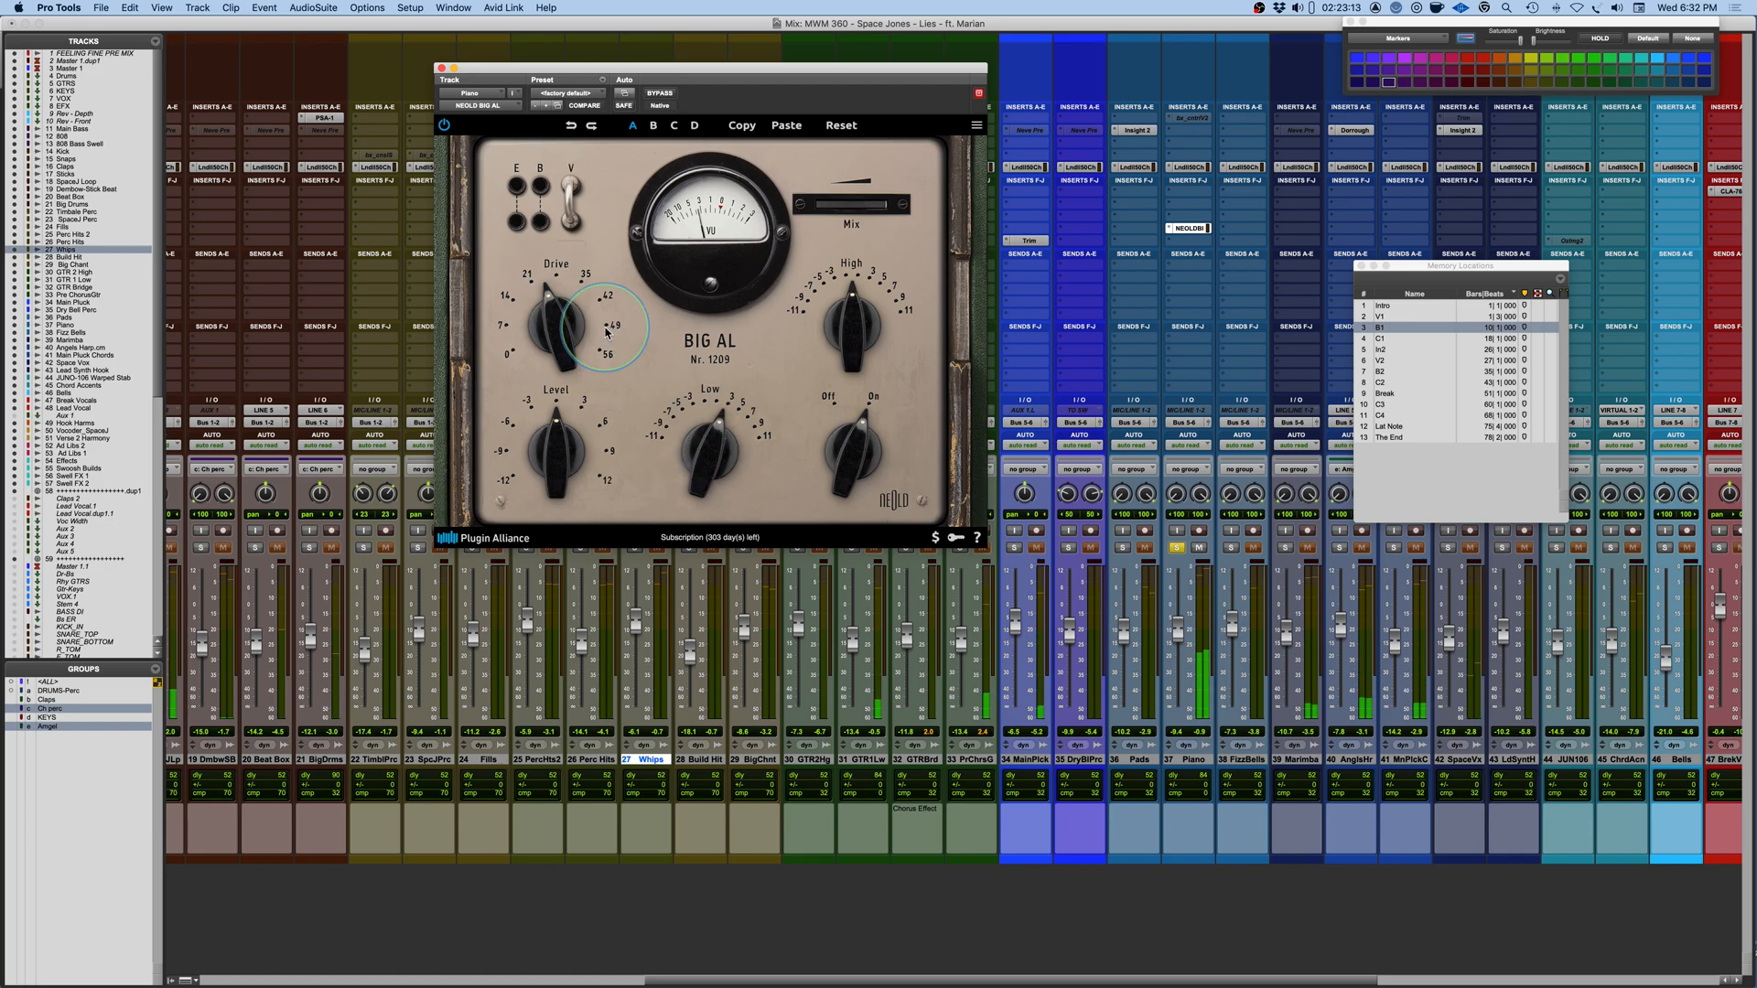
Lower the Piano's Drive to slightly below 24 dB and raise High to 2.8 dB.
drag(552, 335, 553, 346)
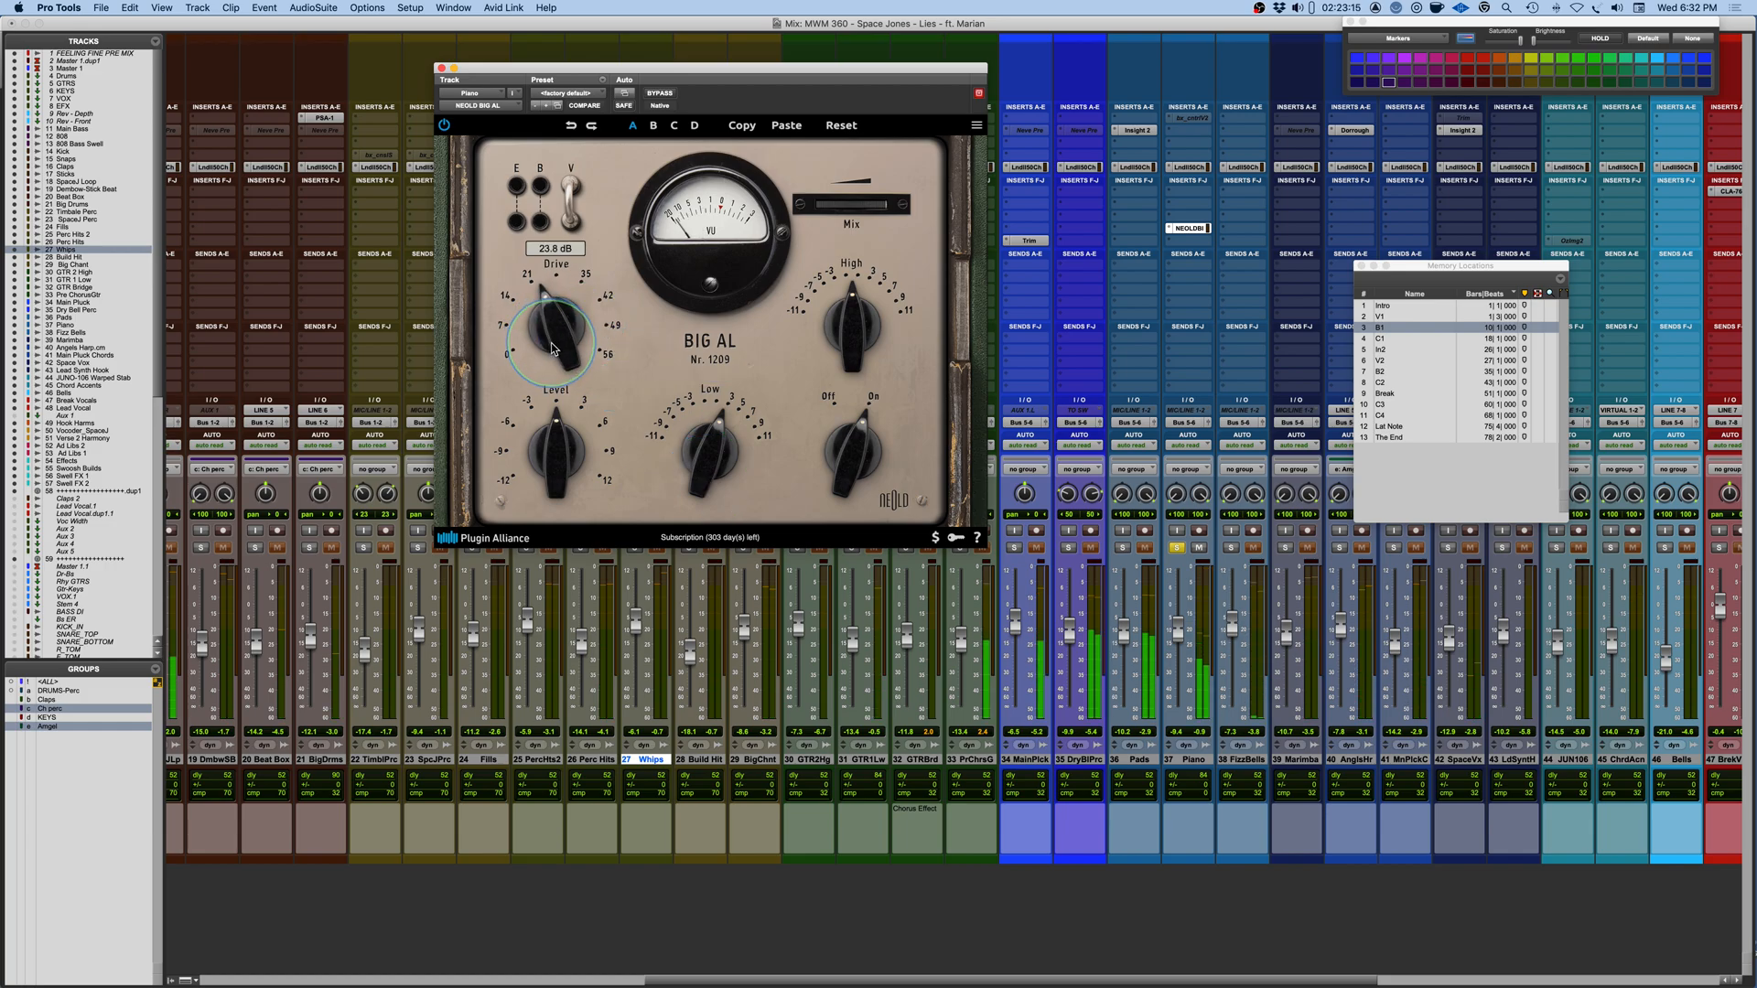
drag(854, 353, 858, 337)
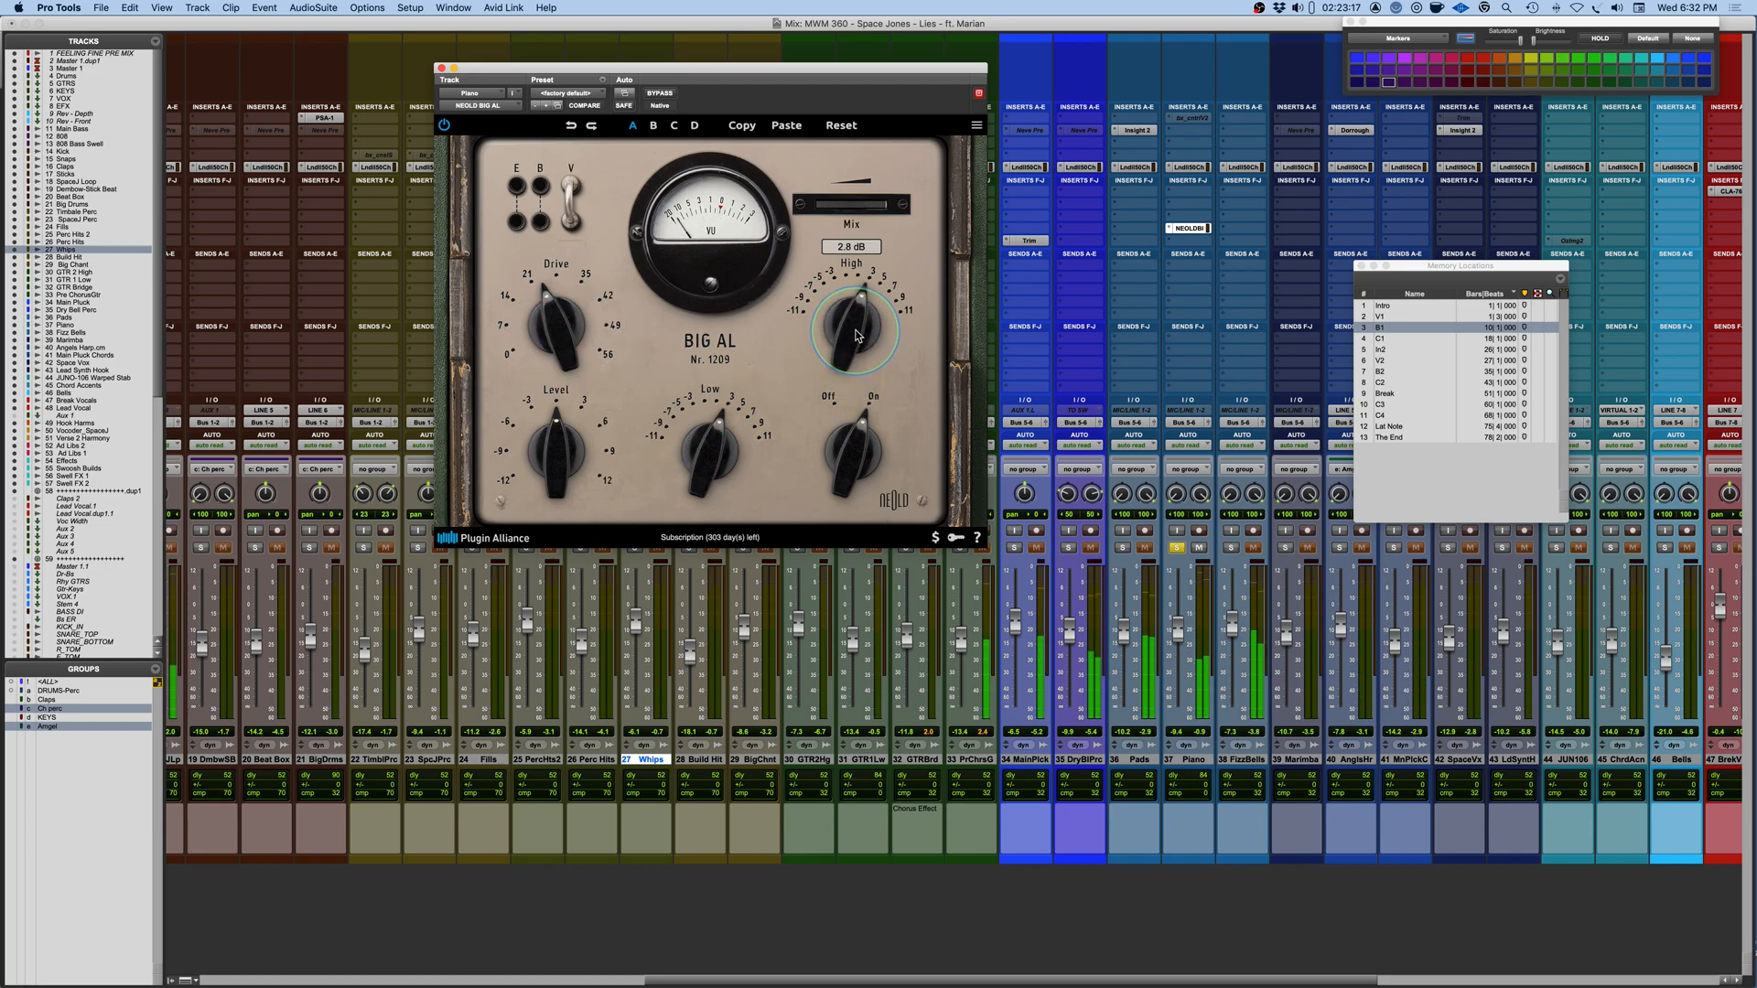
drag(567, 354, 572, 366)
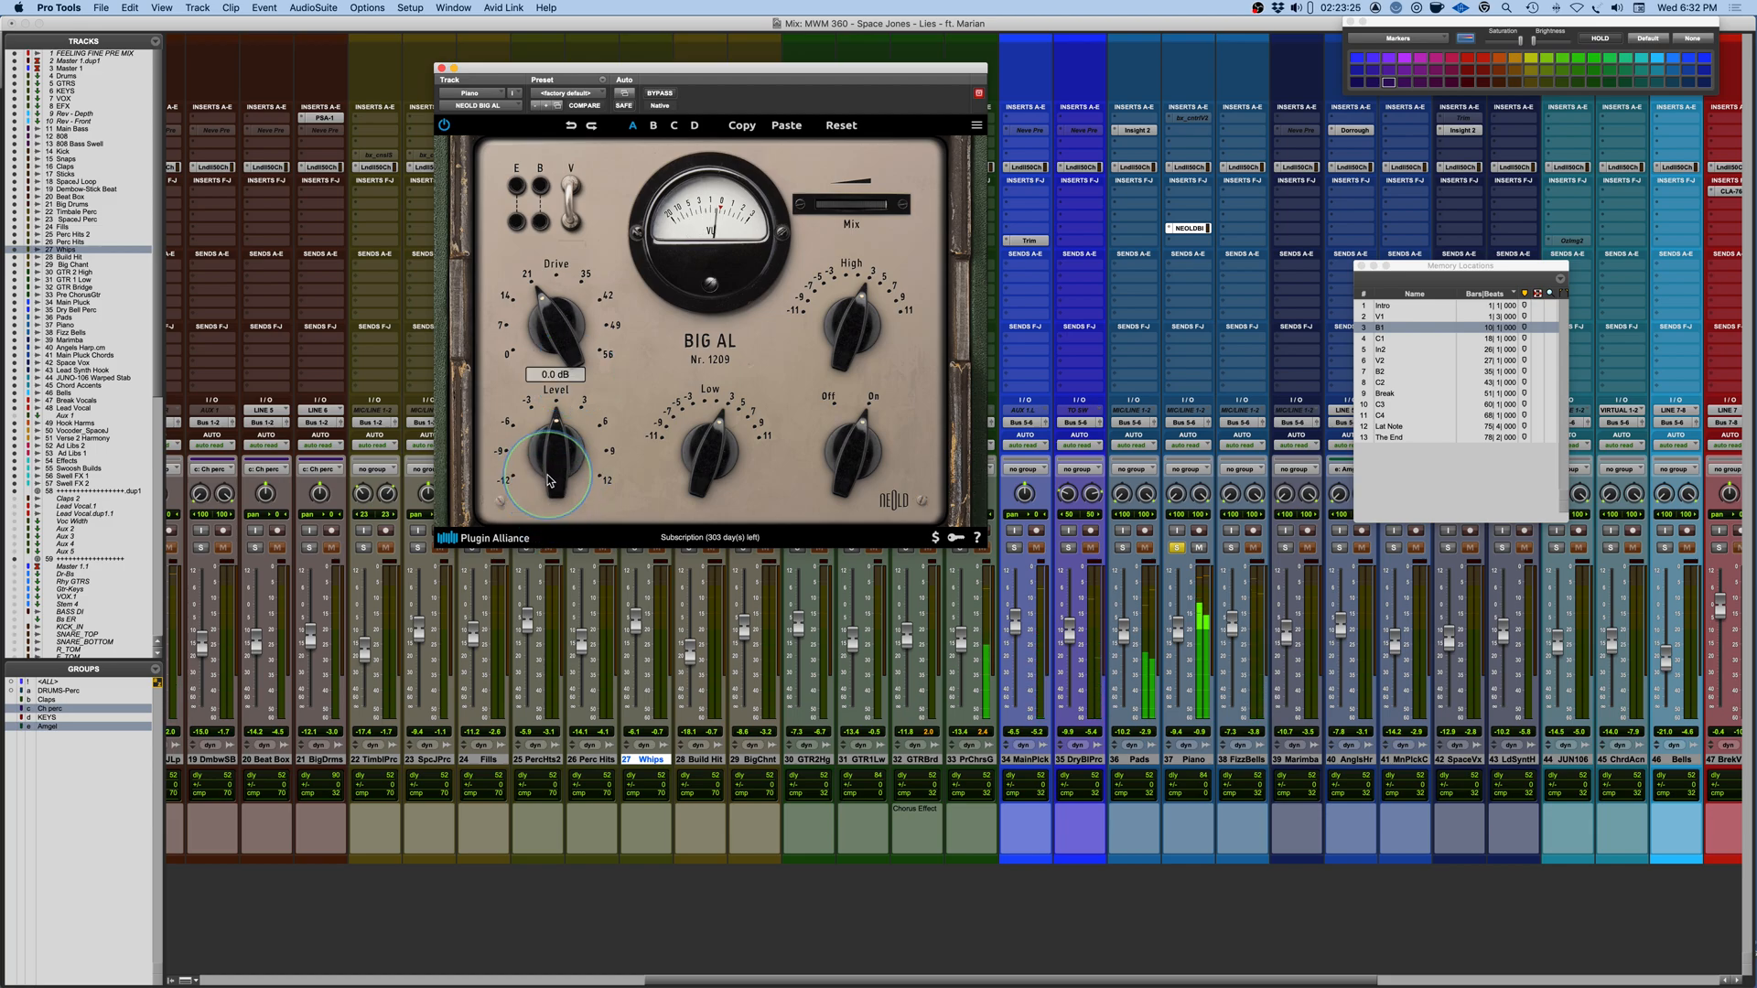
Compare the soloed Piano with bypass, turning Voltage Sag off and trimming Level just below zero.
click(661, 93)
click(661, 93)
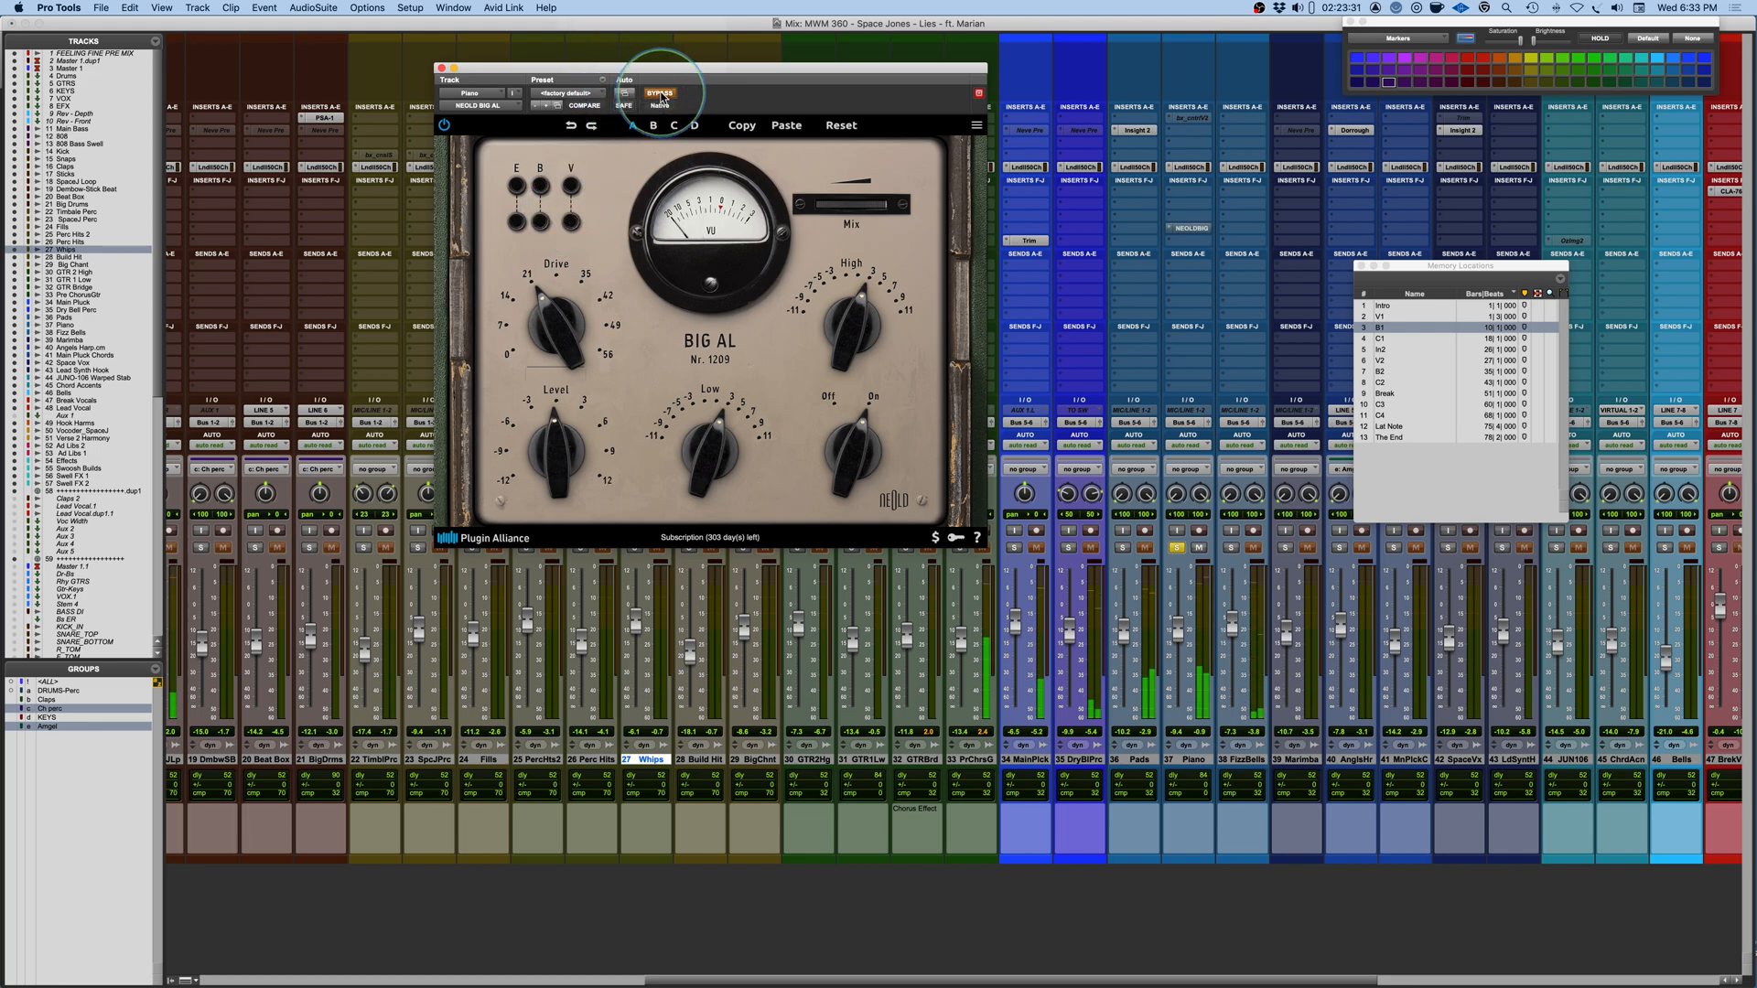
click(661, 93)
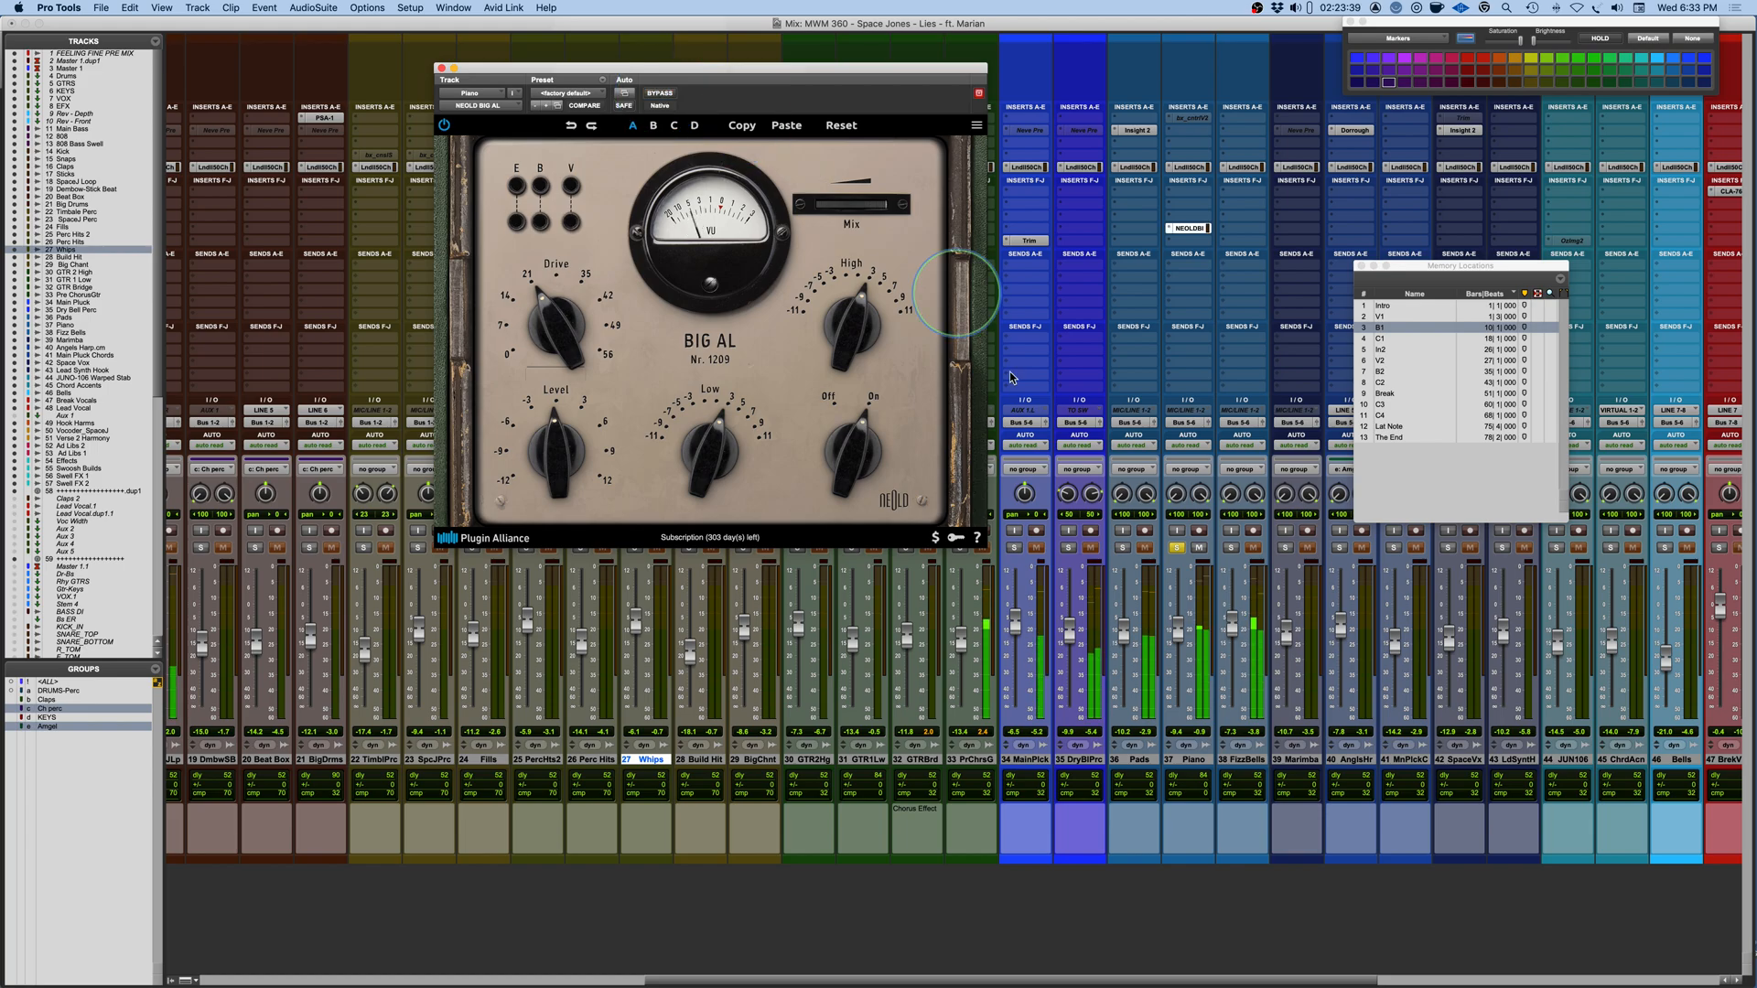
Unsolo the Piano and compare its BIG AL processing with bypass in the full mix.
click(1176, 549)
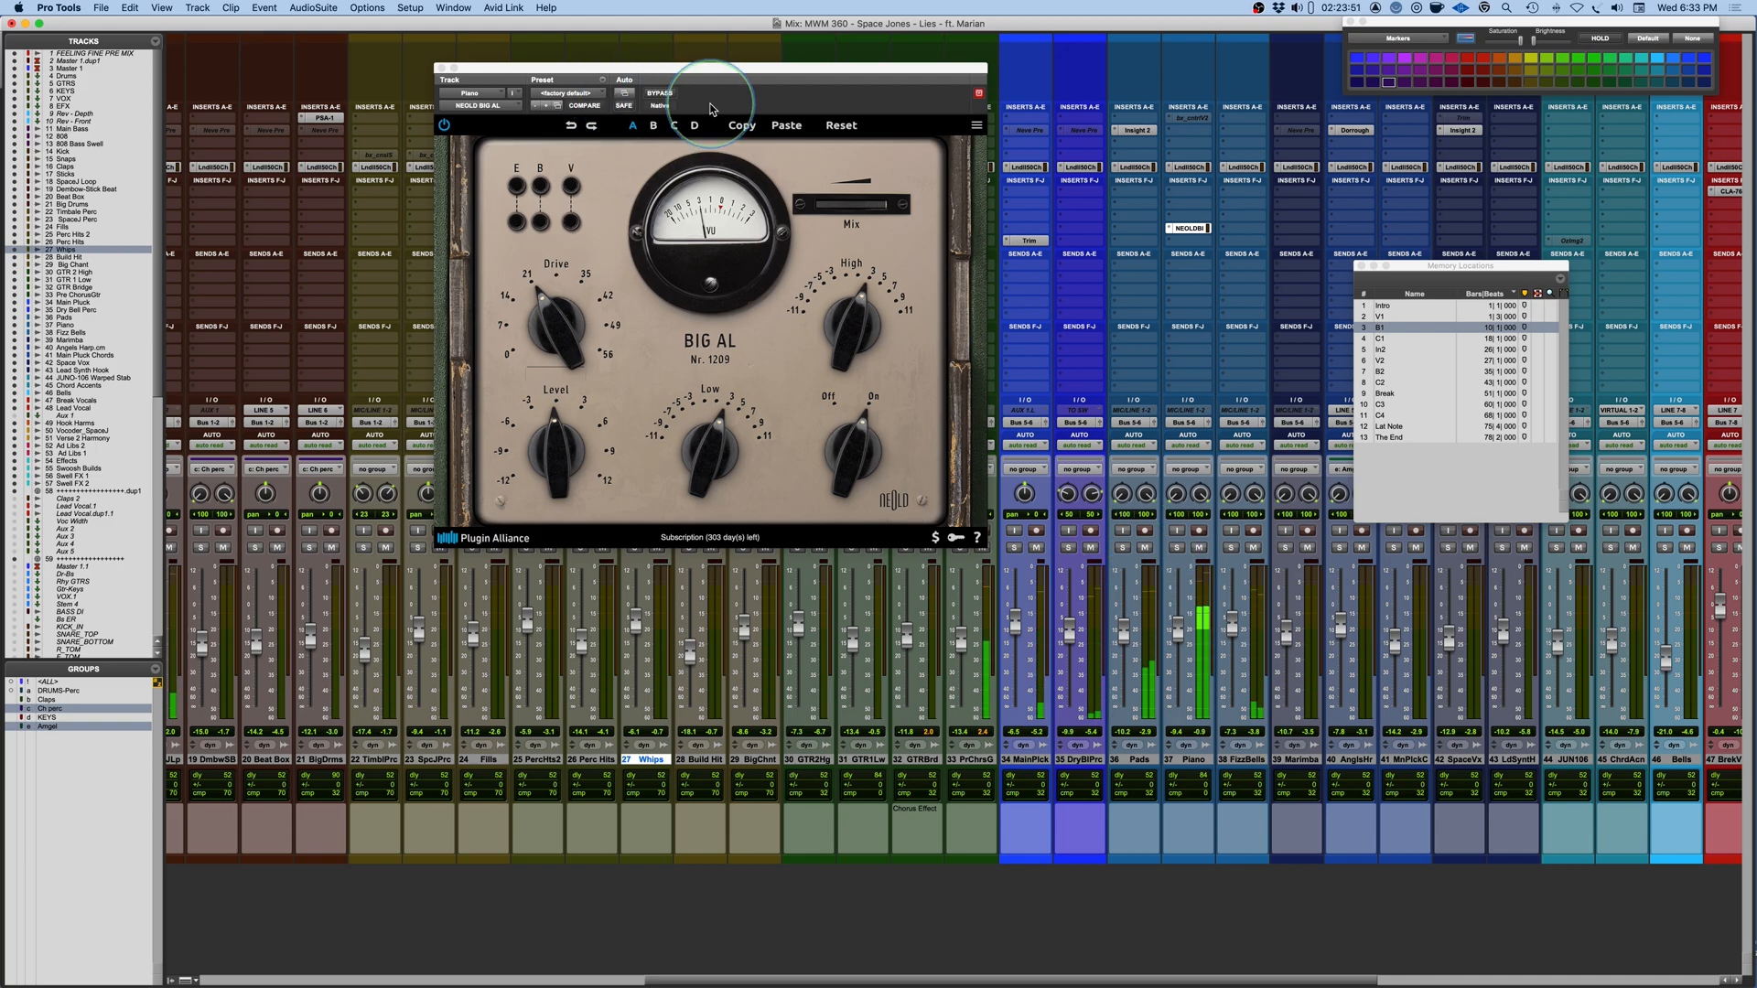
click(660, 93)
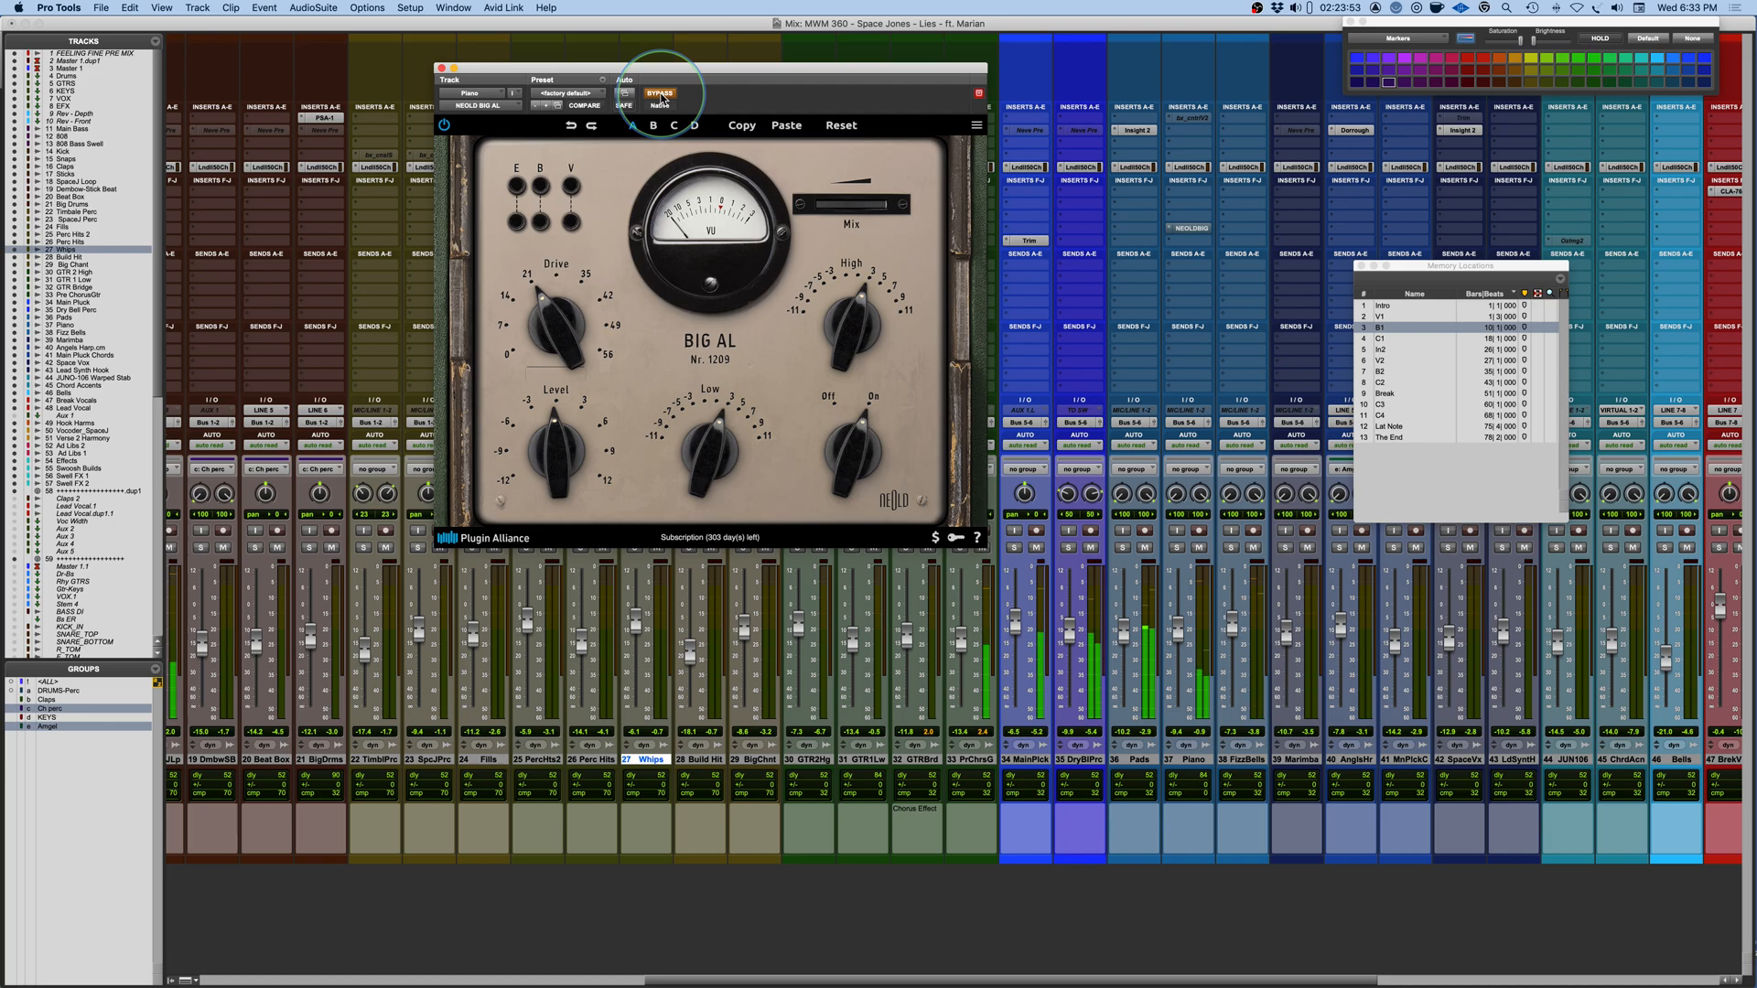
click(660, 93)
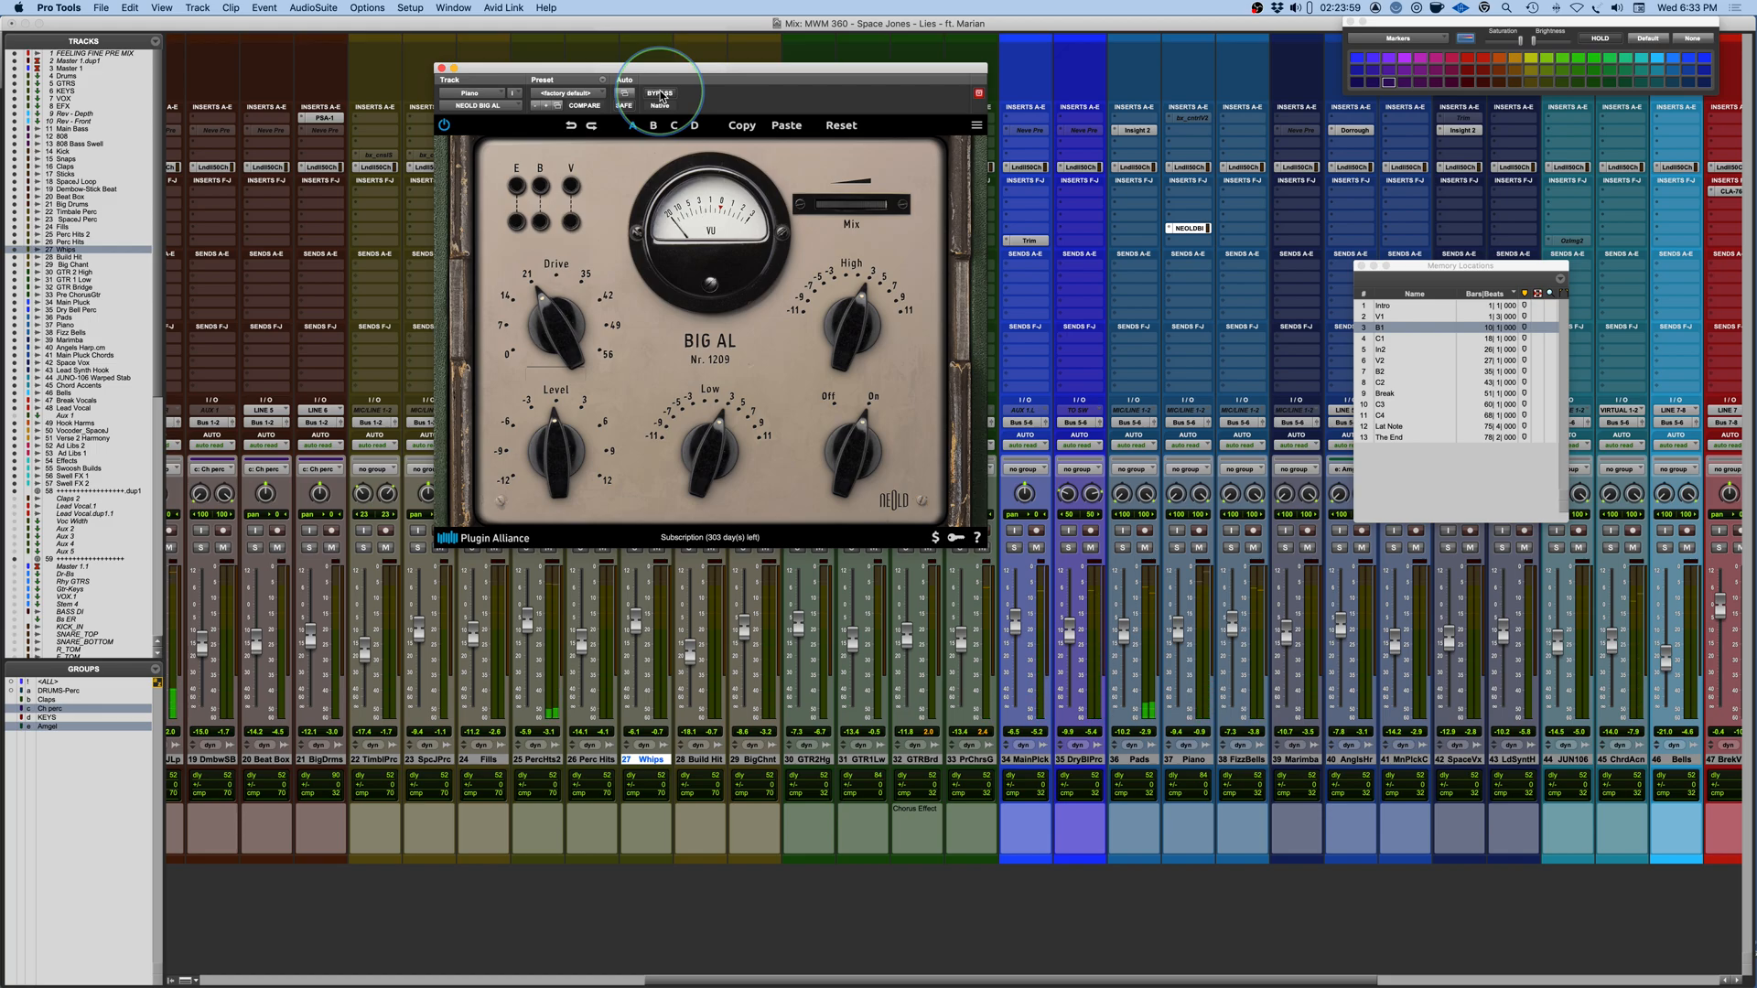
drag(786, 68, 971, 143)
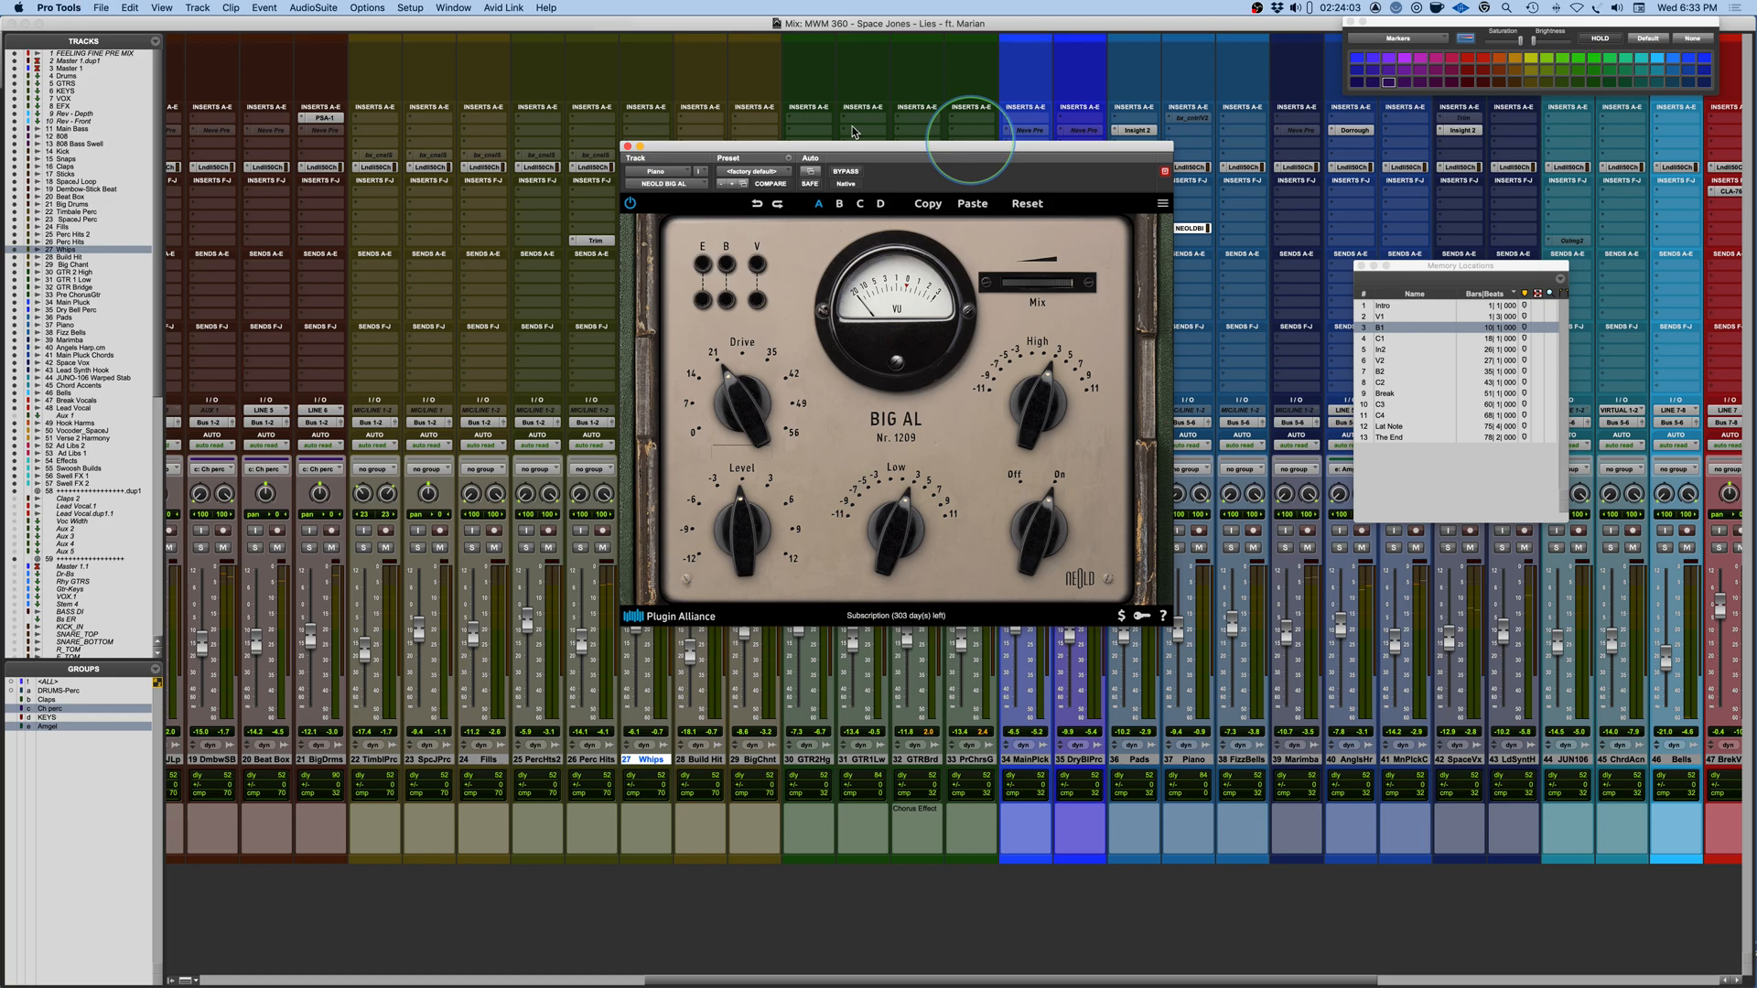
drag(938, 149, 711, 92)
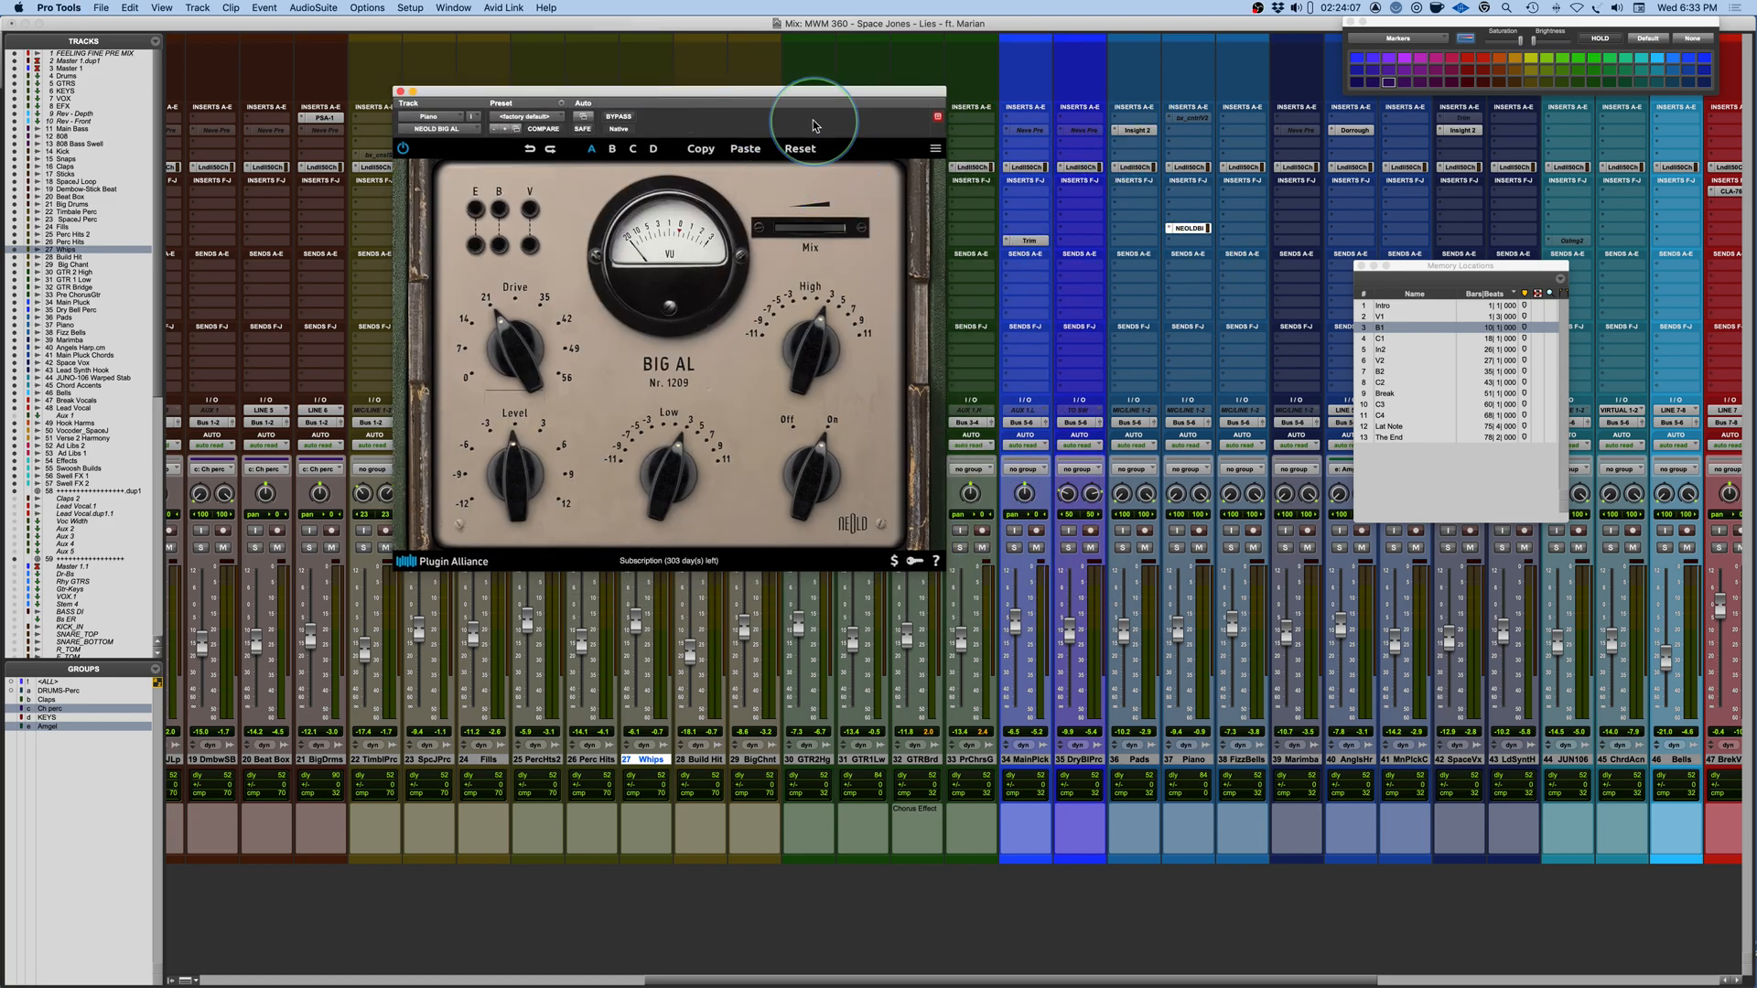
drag(814, 101, 1083, 163)
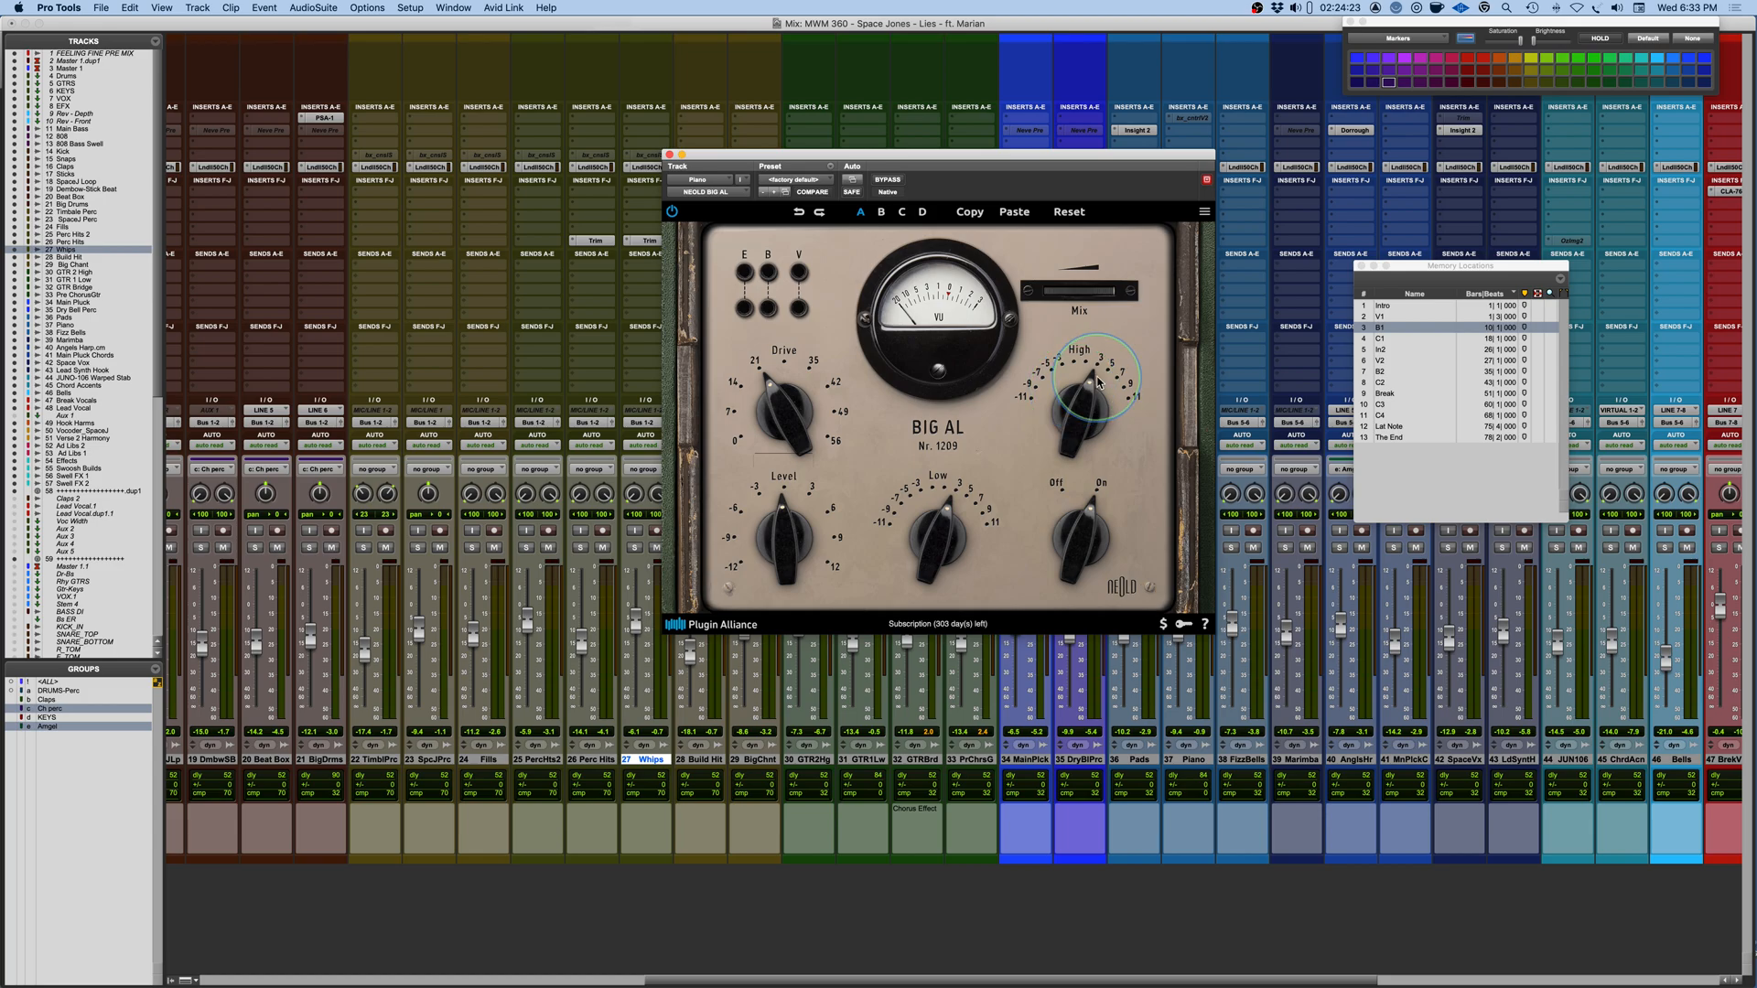
Switch from Pro Tools to the presentation slide for the Plugin of the Week.
click(769, 277)
key(super+Tab)
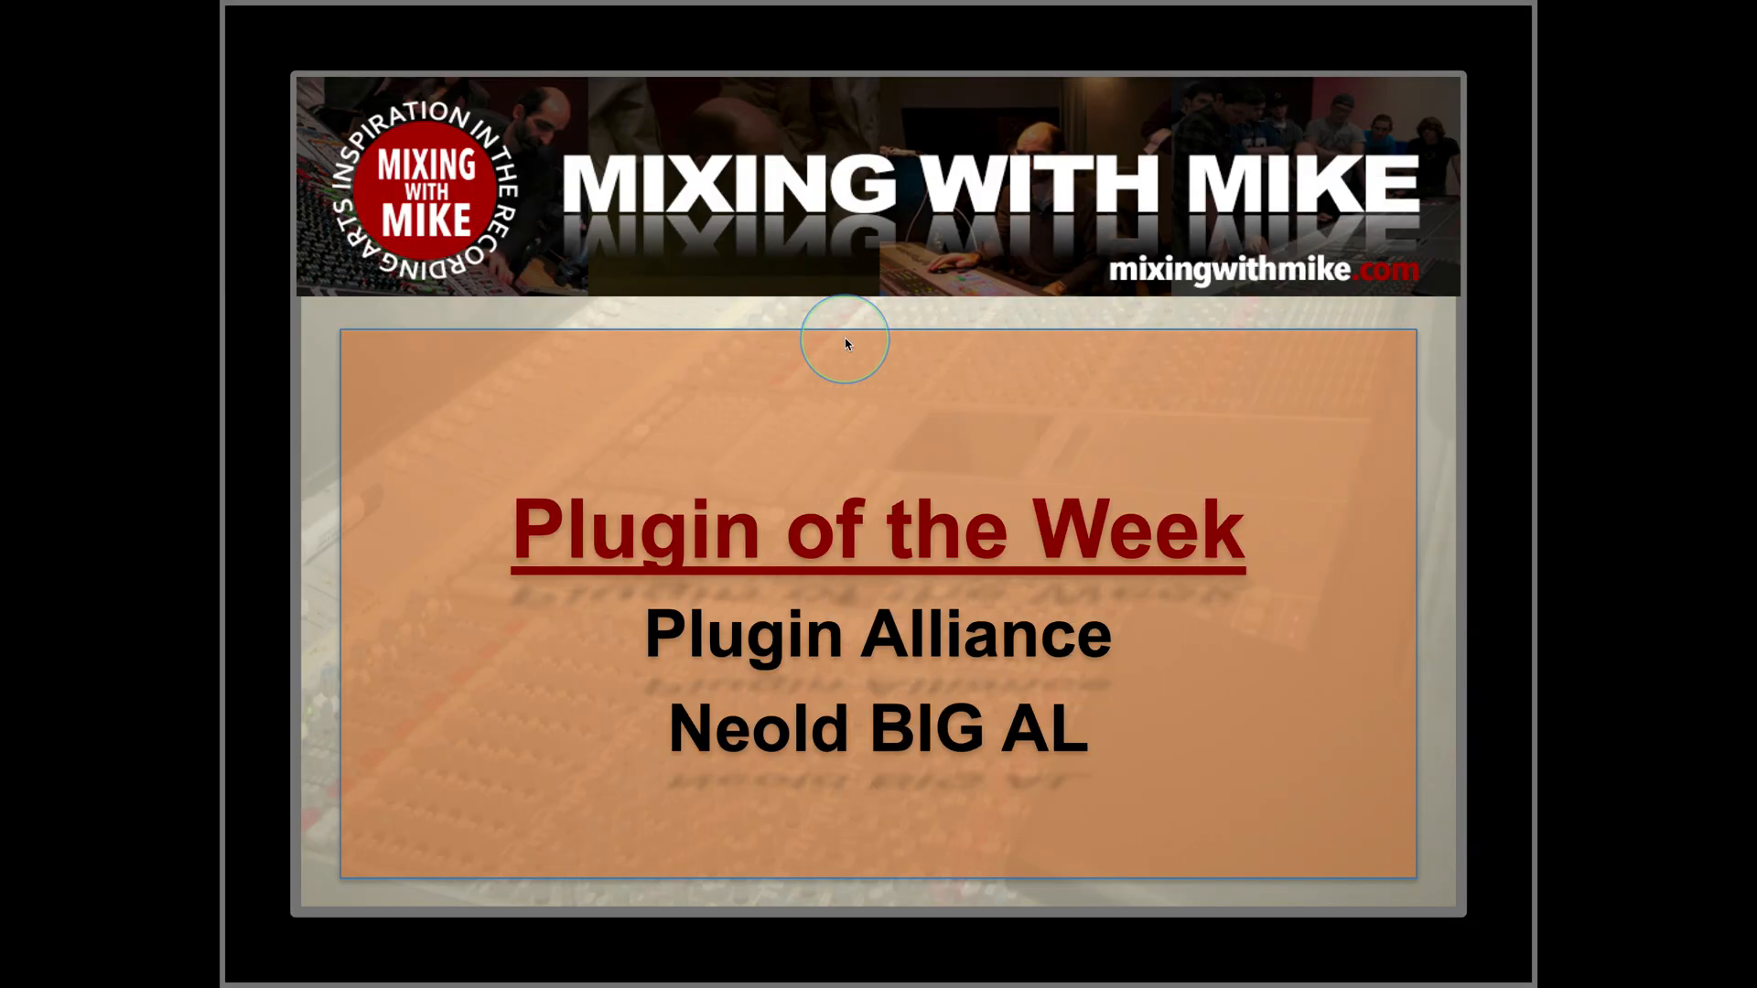